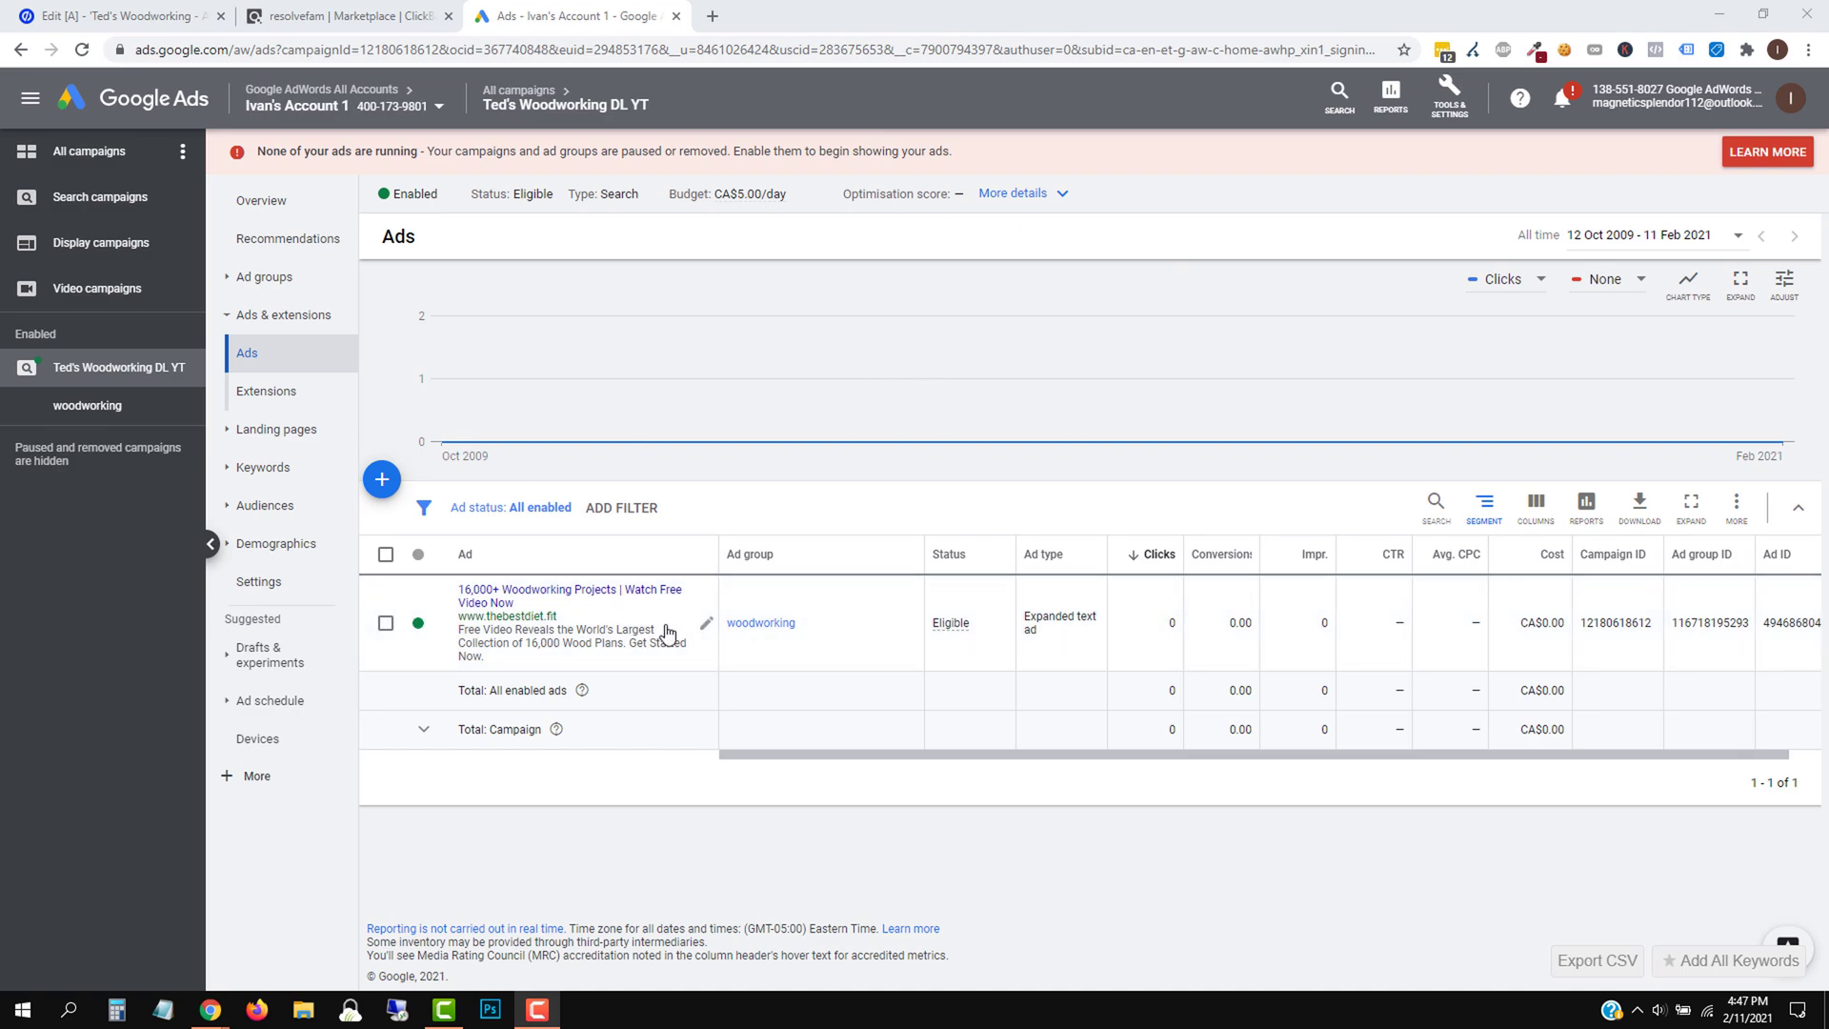
# Find the Tedswoodworking listing in ClickBank and compare its description with the Unbounce landing page
pyautogui.click(314, 16)
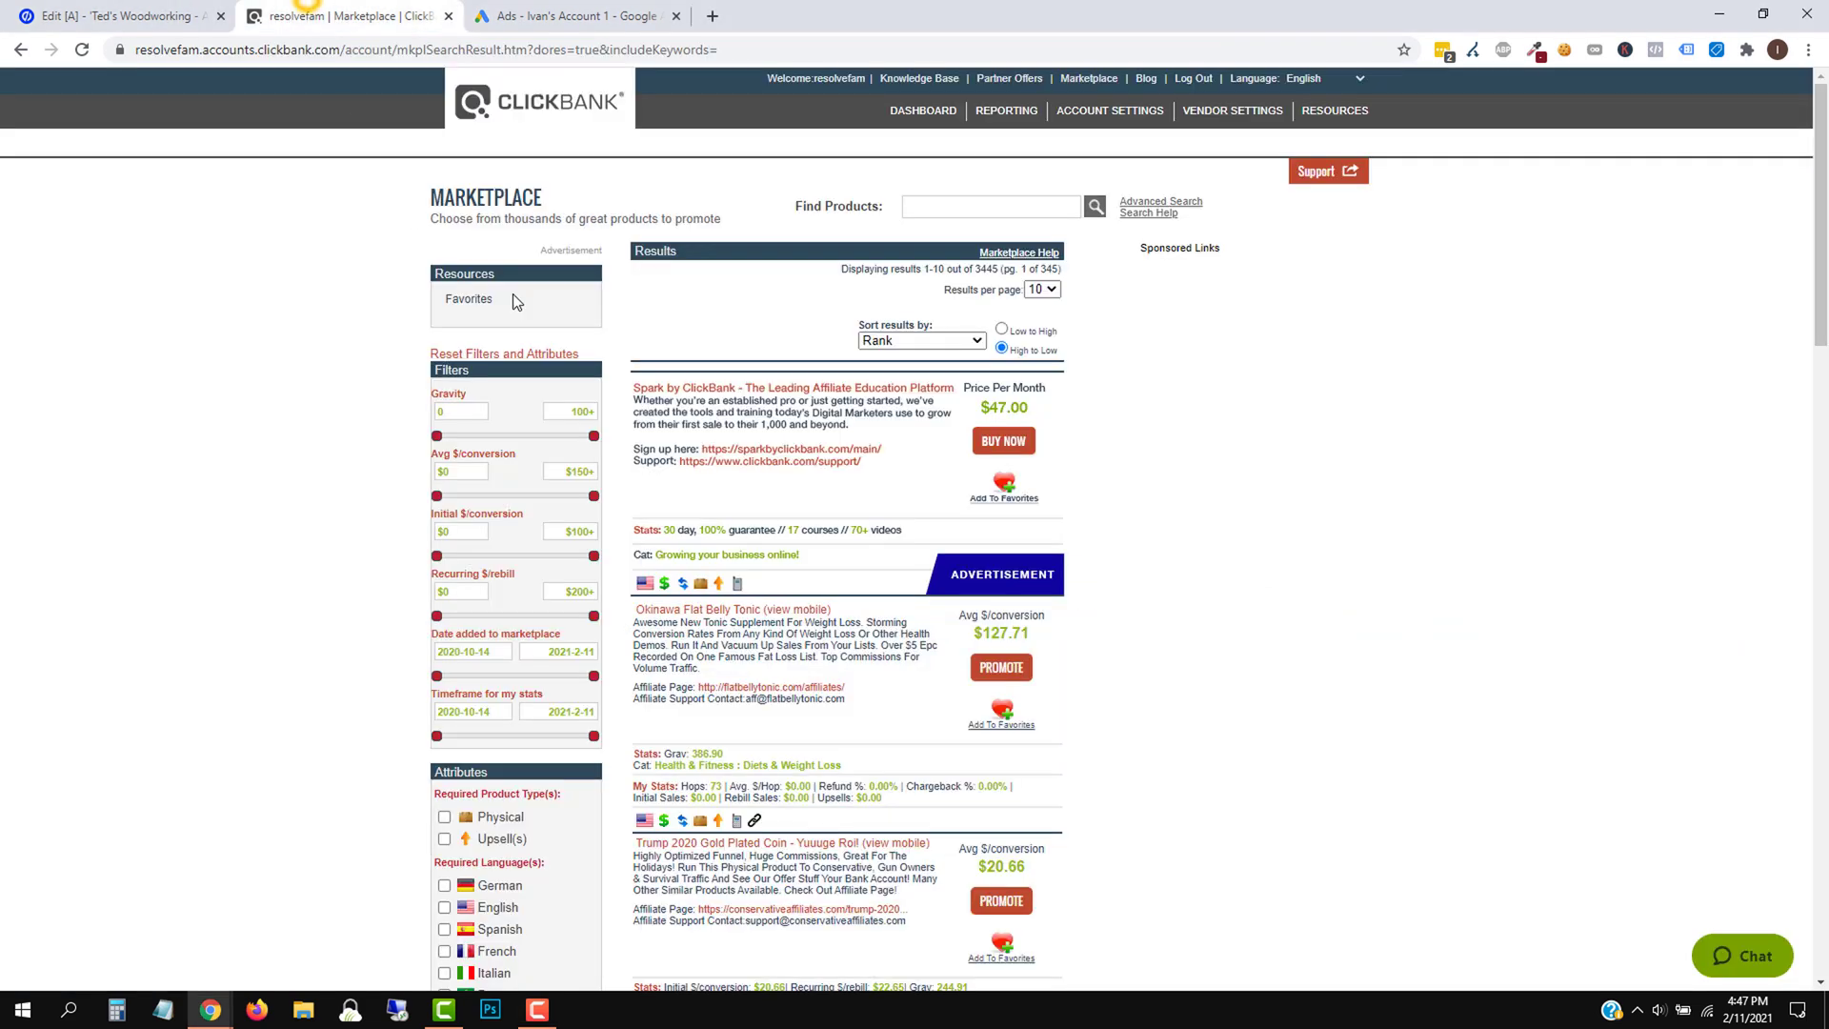
pyautogui.scroll(-12, 884, 512)
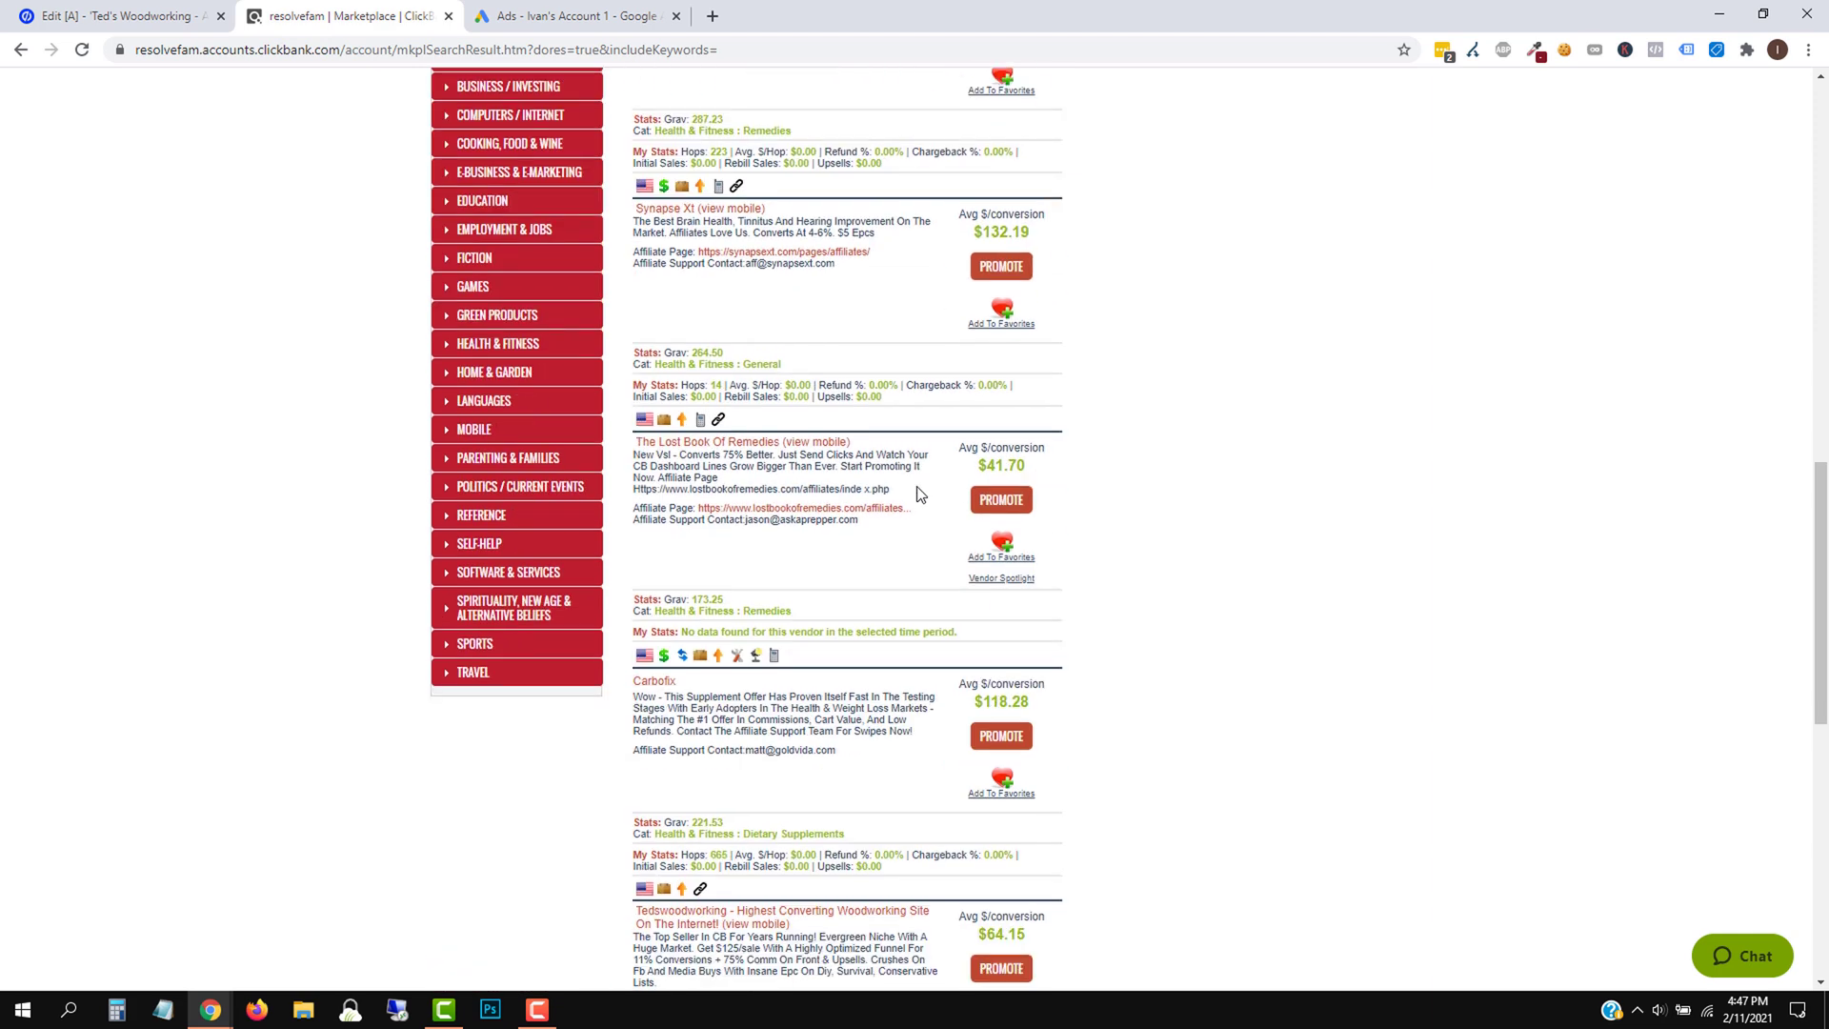
pyautogui.scroll(-3, 924, 551)
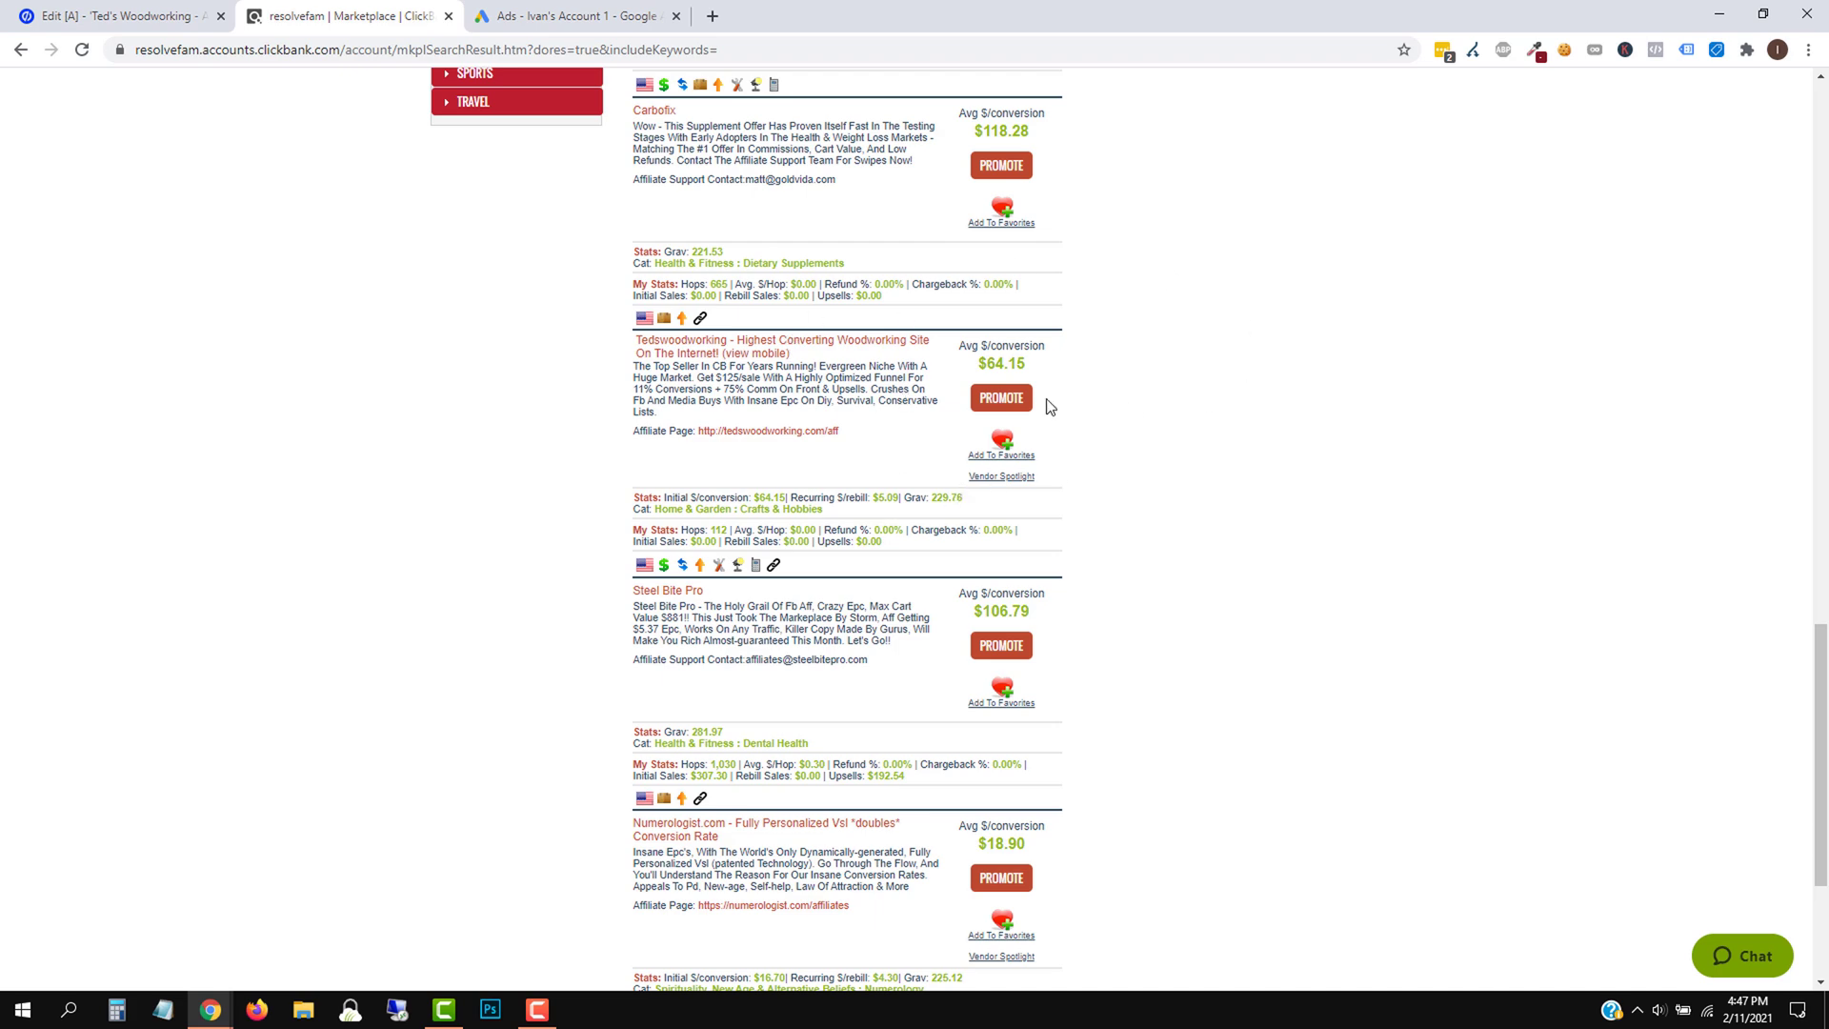
pyautogui.tripleClick(649, 366)
pyautogui.hotkey('ctrl', '1')
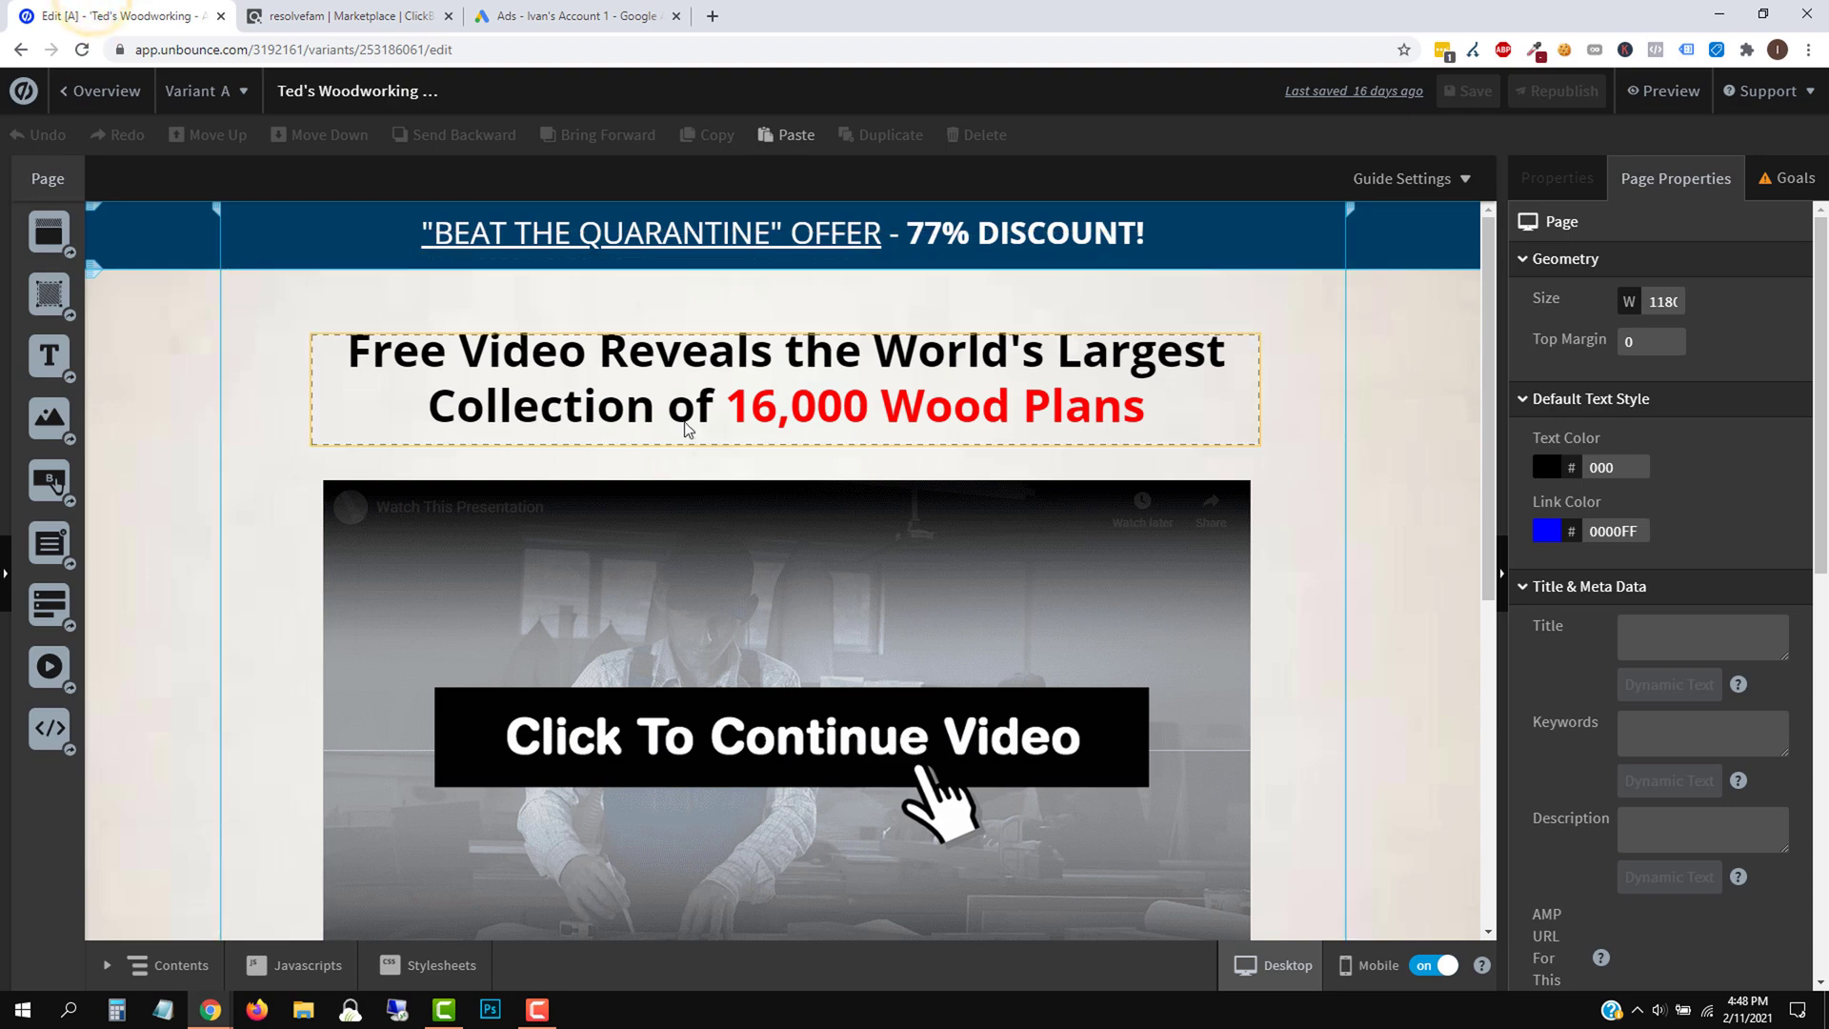
pyautogui.scroll(-3, 688, 428)
pyautogui.scroll(3, 476, 443)
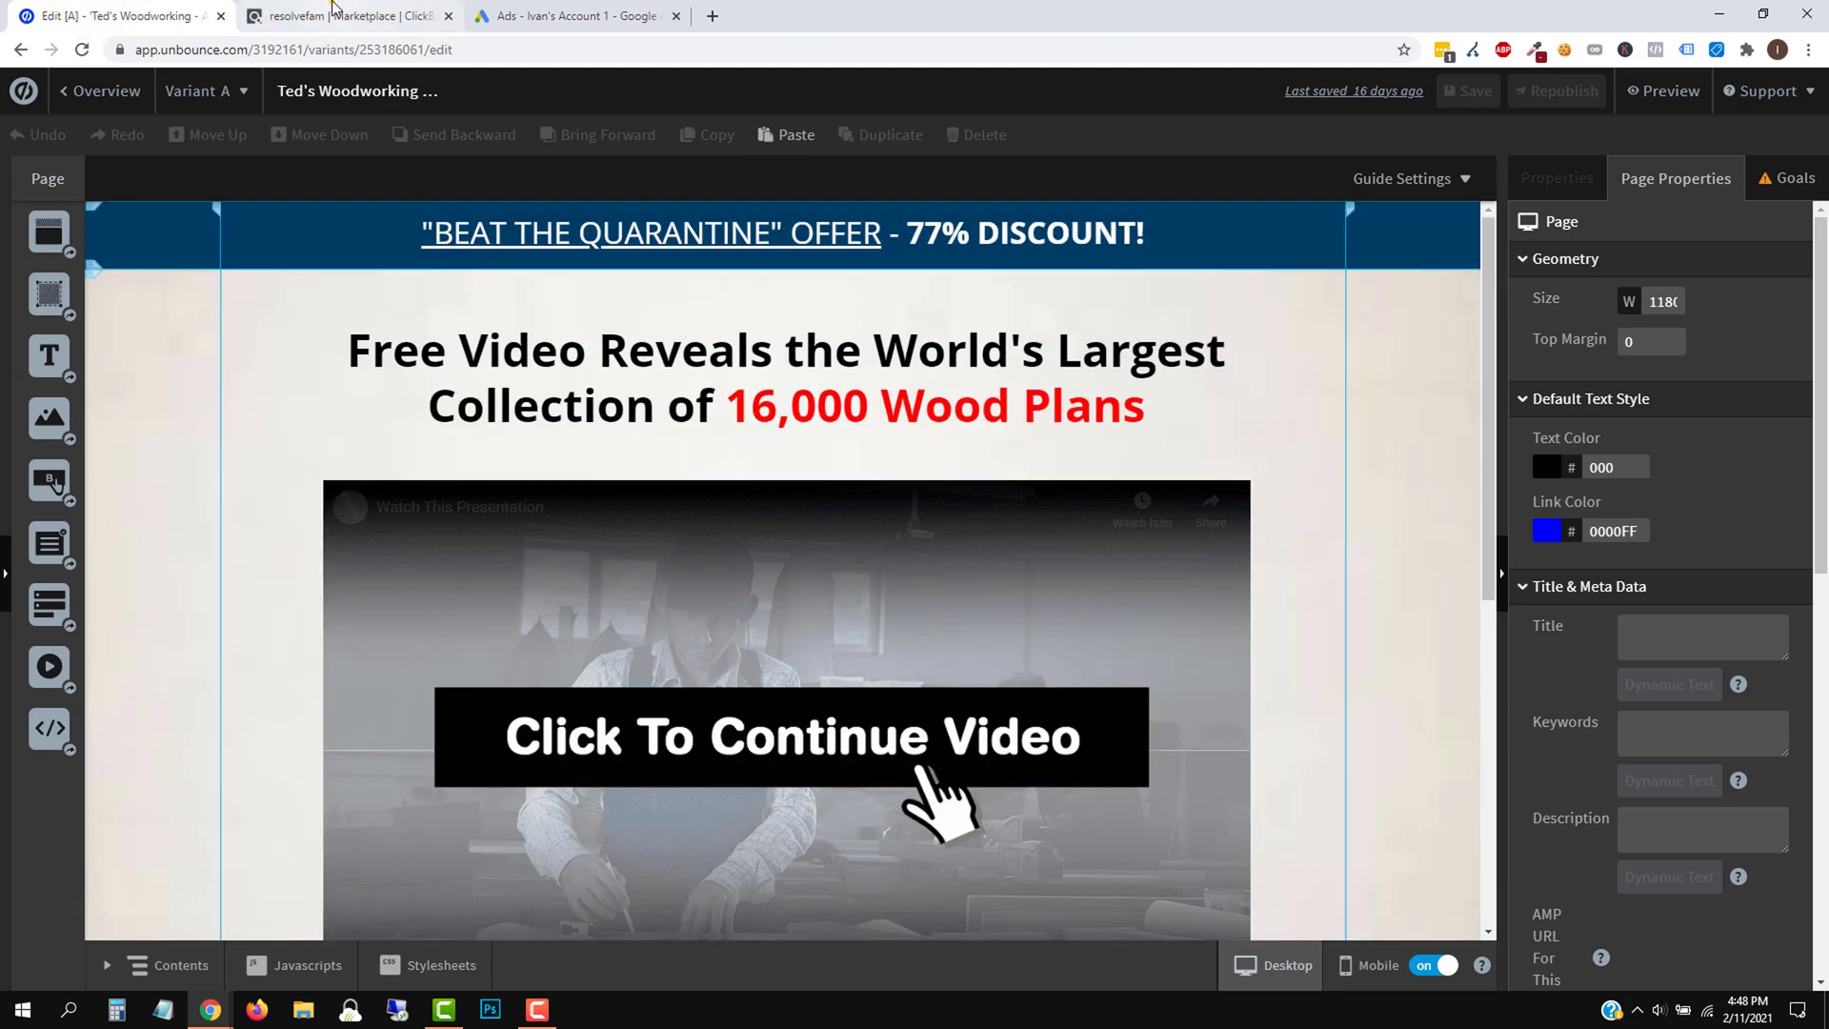
# Go back through ClickBank to the Google Ads campaign and bring up Tools & Settings
pyautogui.click(333, 10)
pyautogui.click(629, 14)
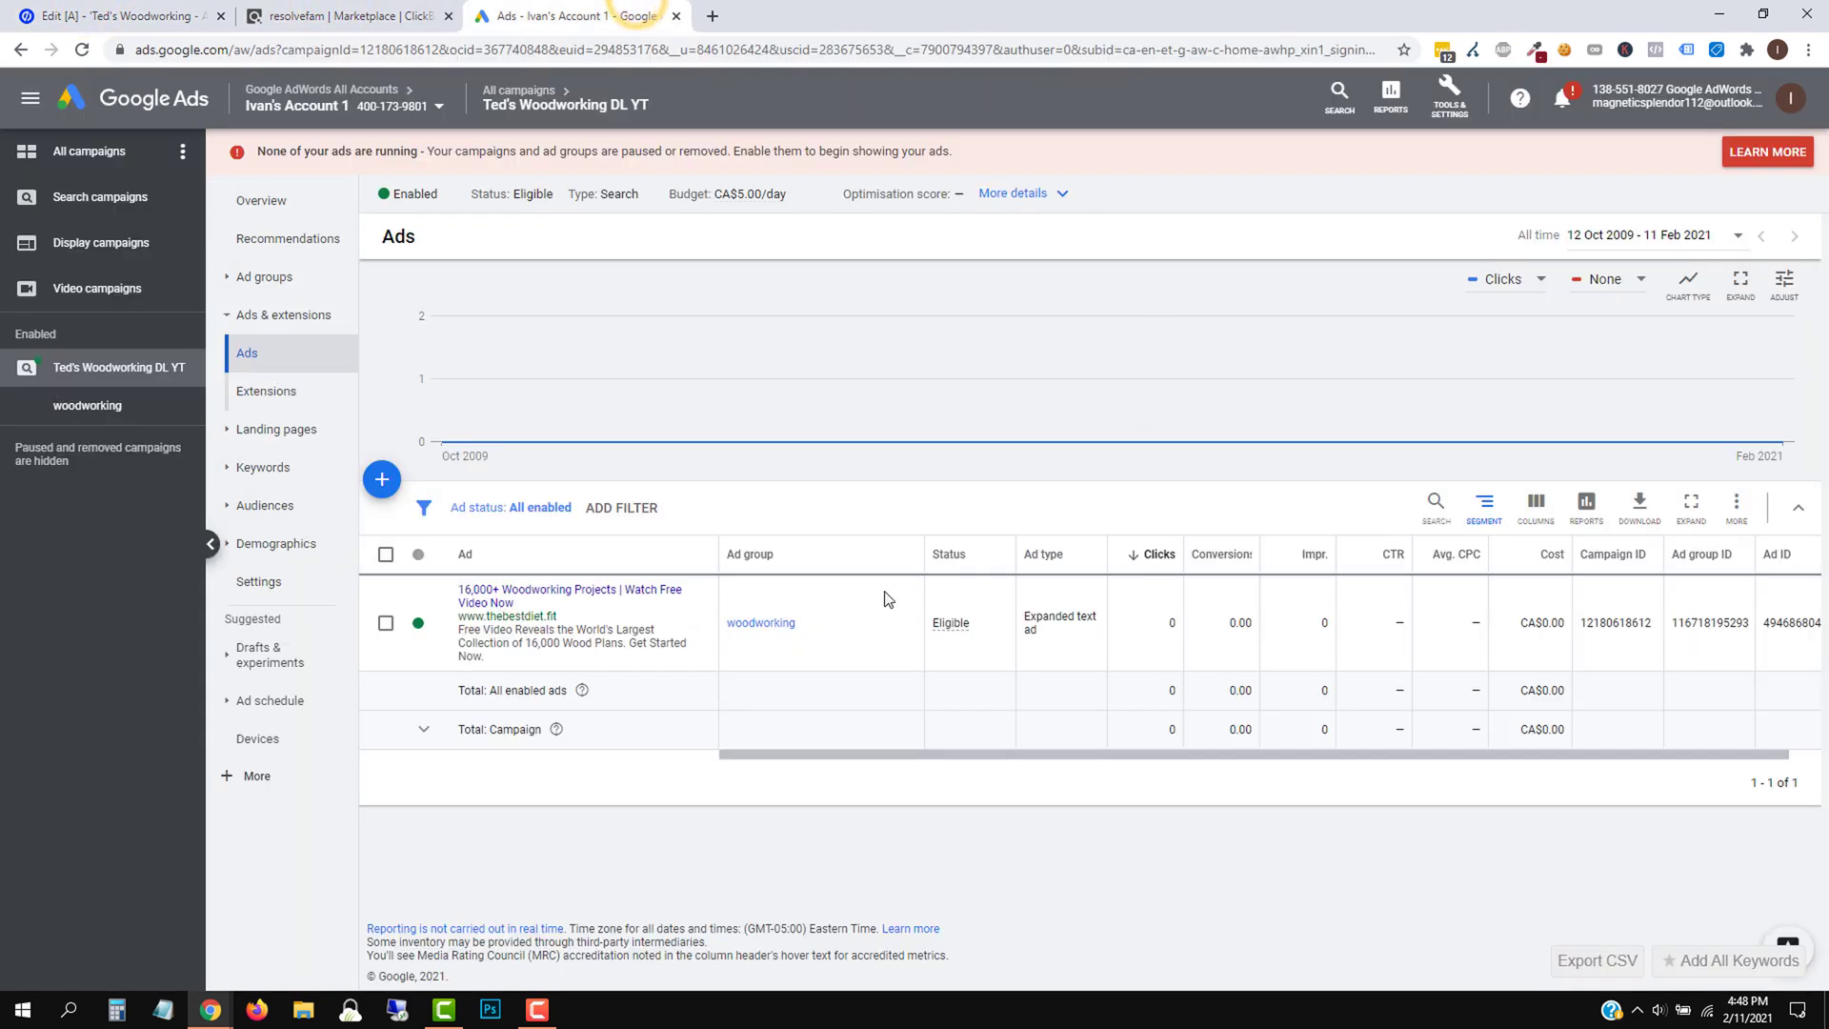
pyautogui.click(1453, 105)
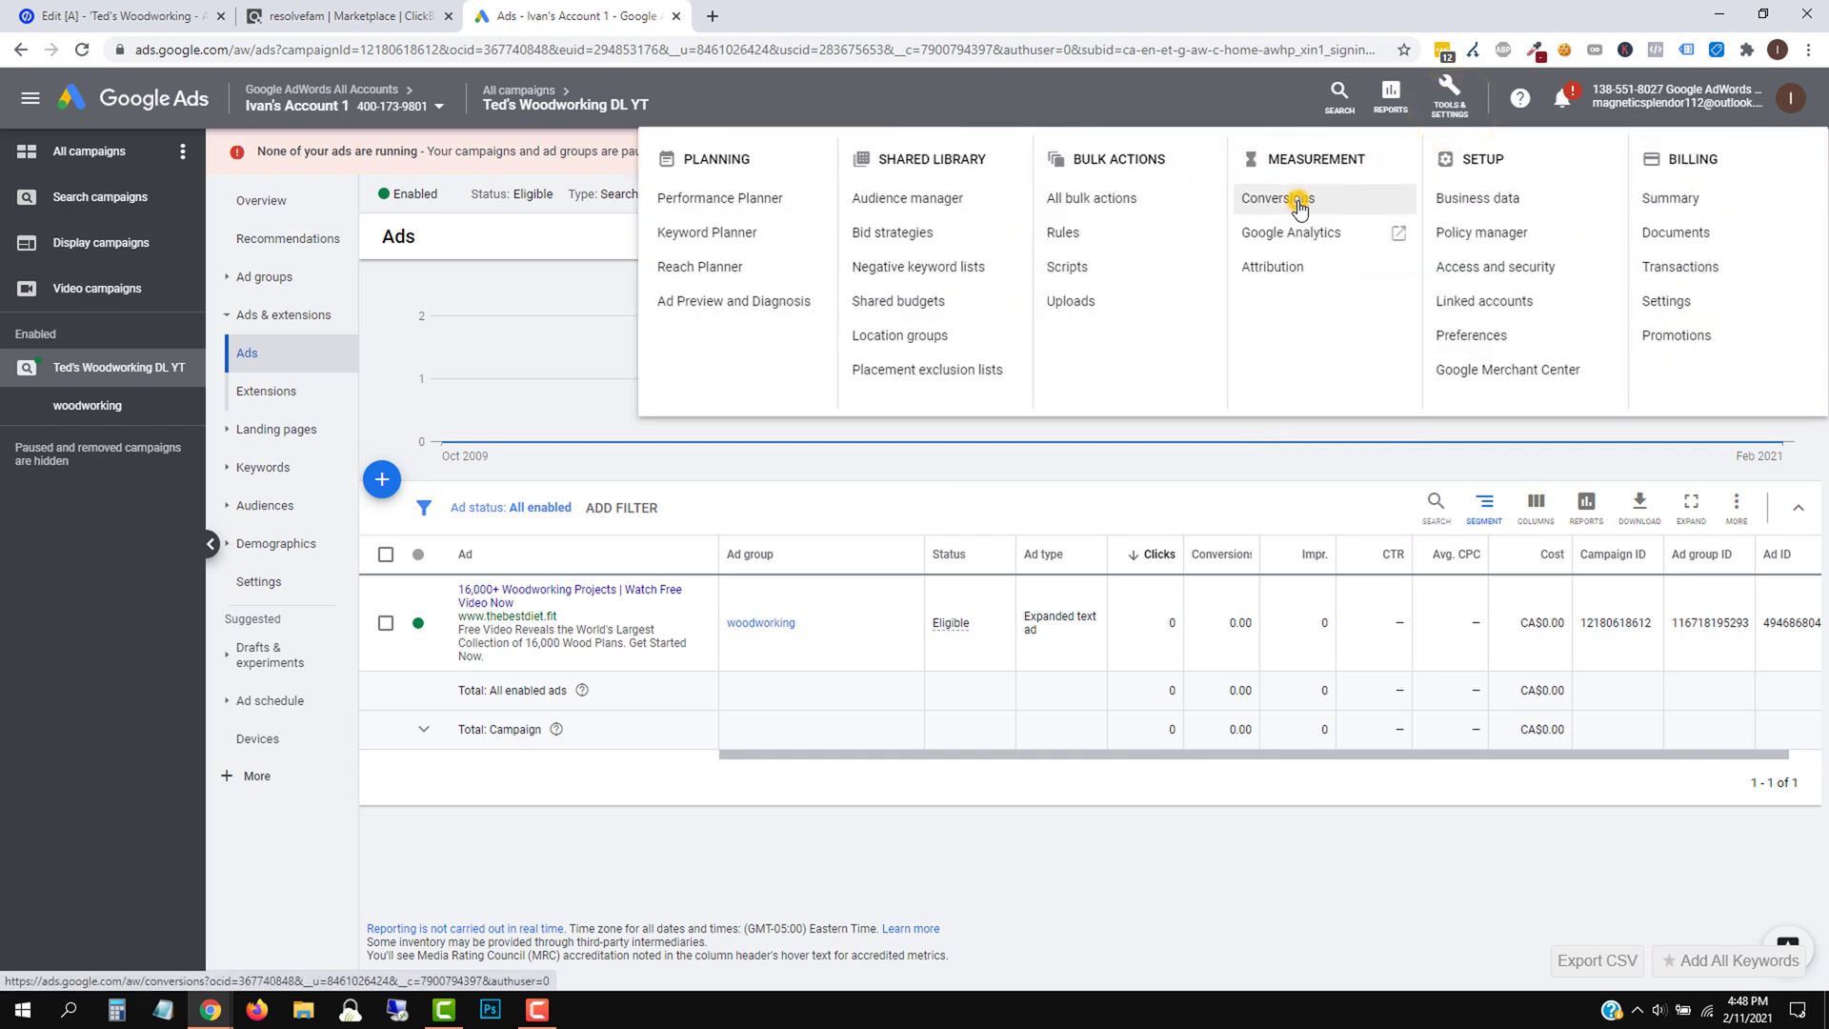
# Go to Measurement > Conversions and start a new website conversion action
pyautogui.click(1300, 202)
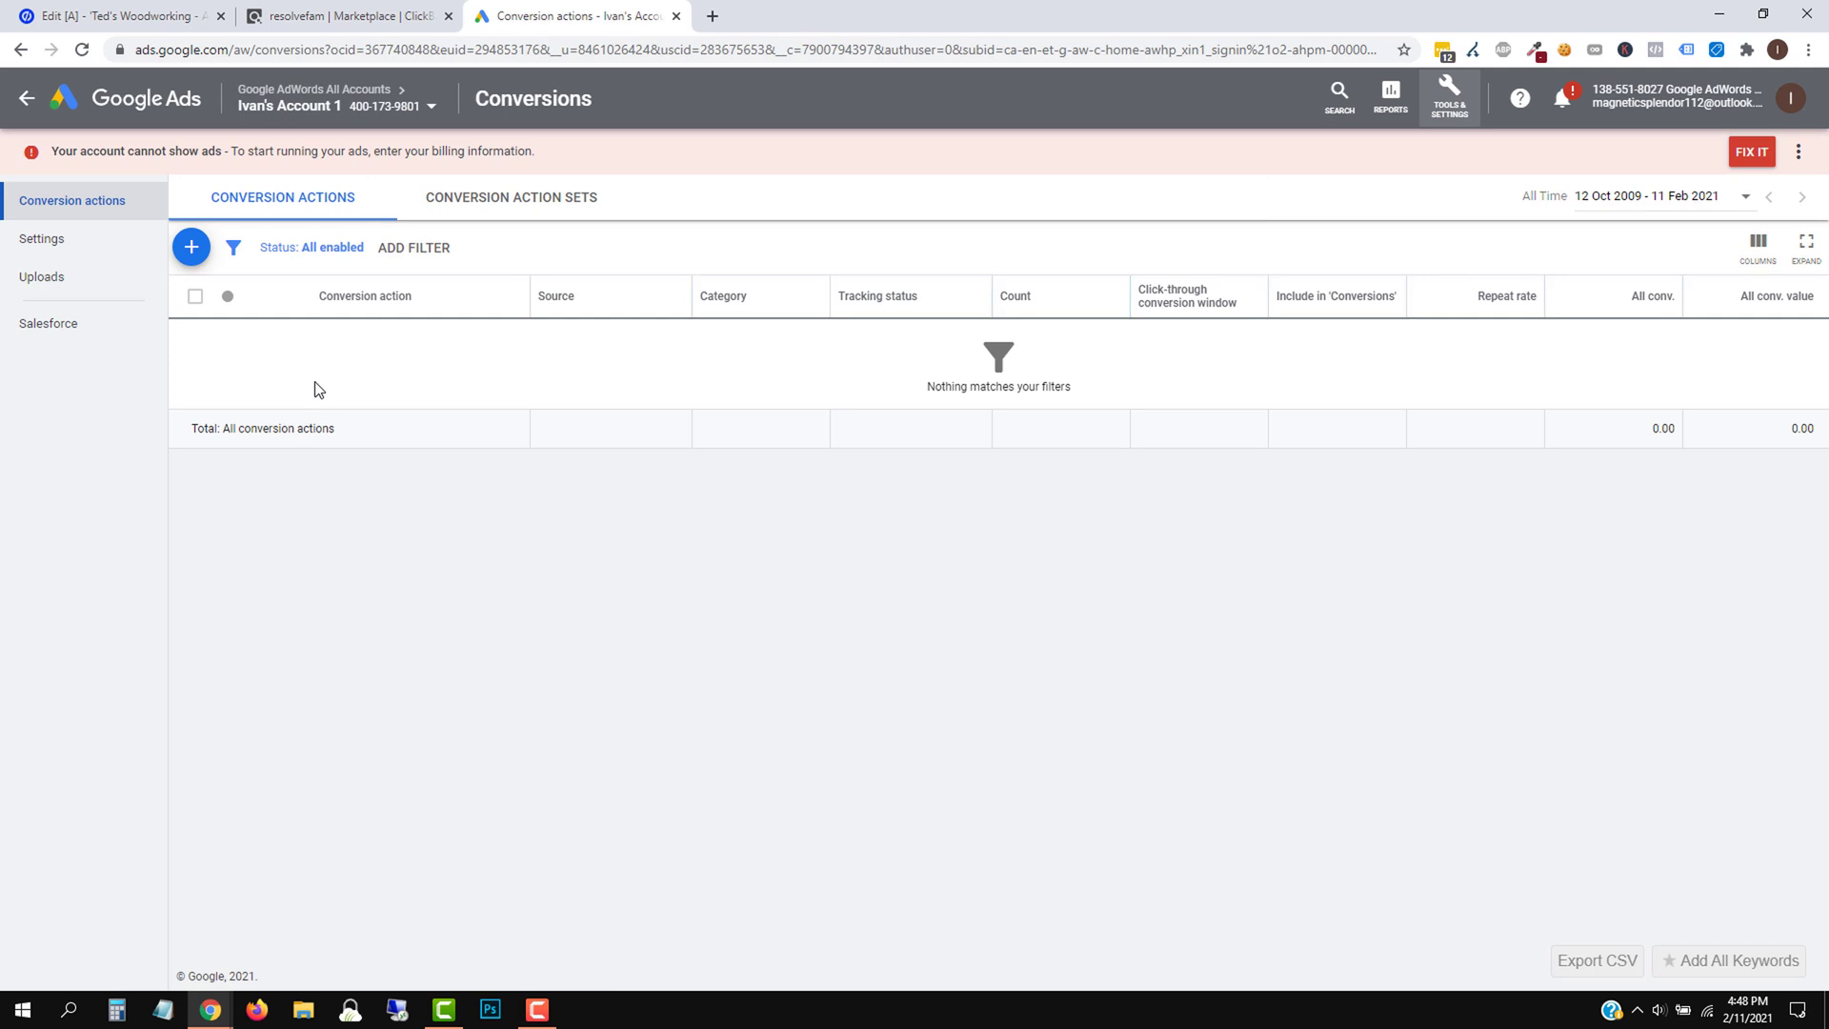
pyautogui.click(186, 249)
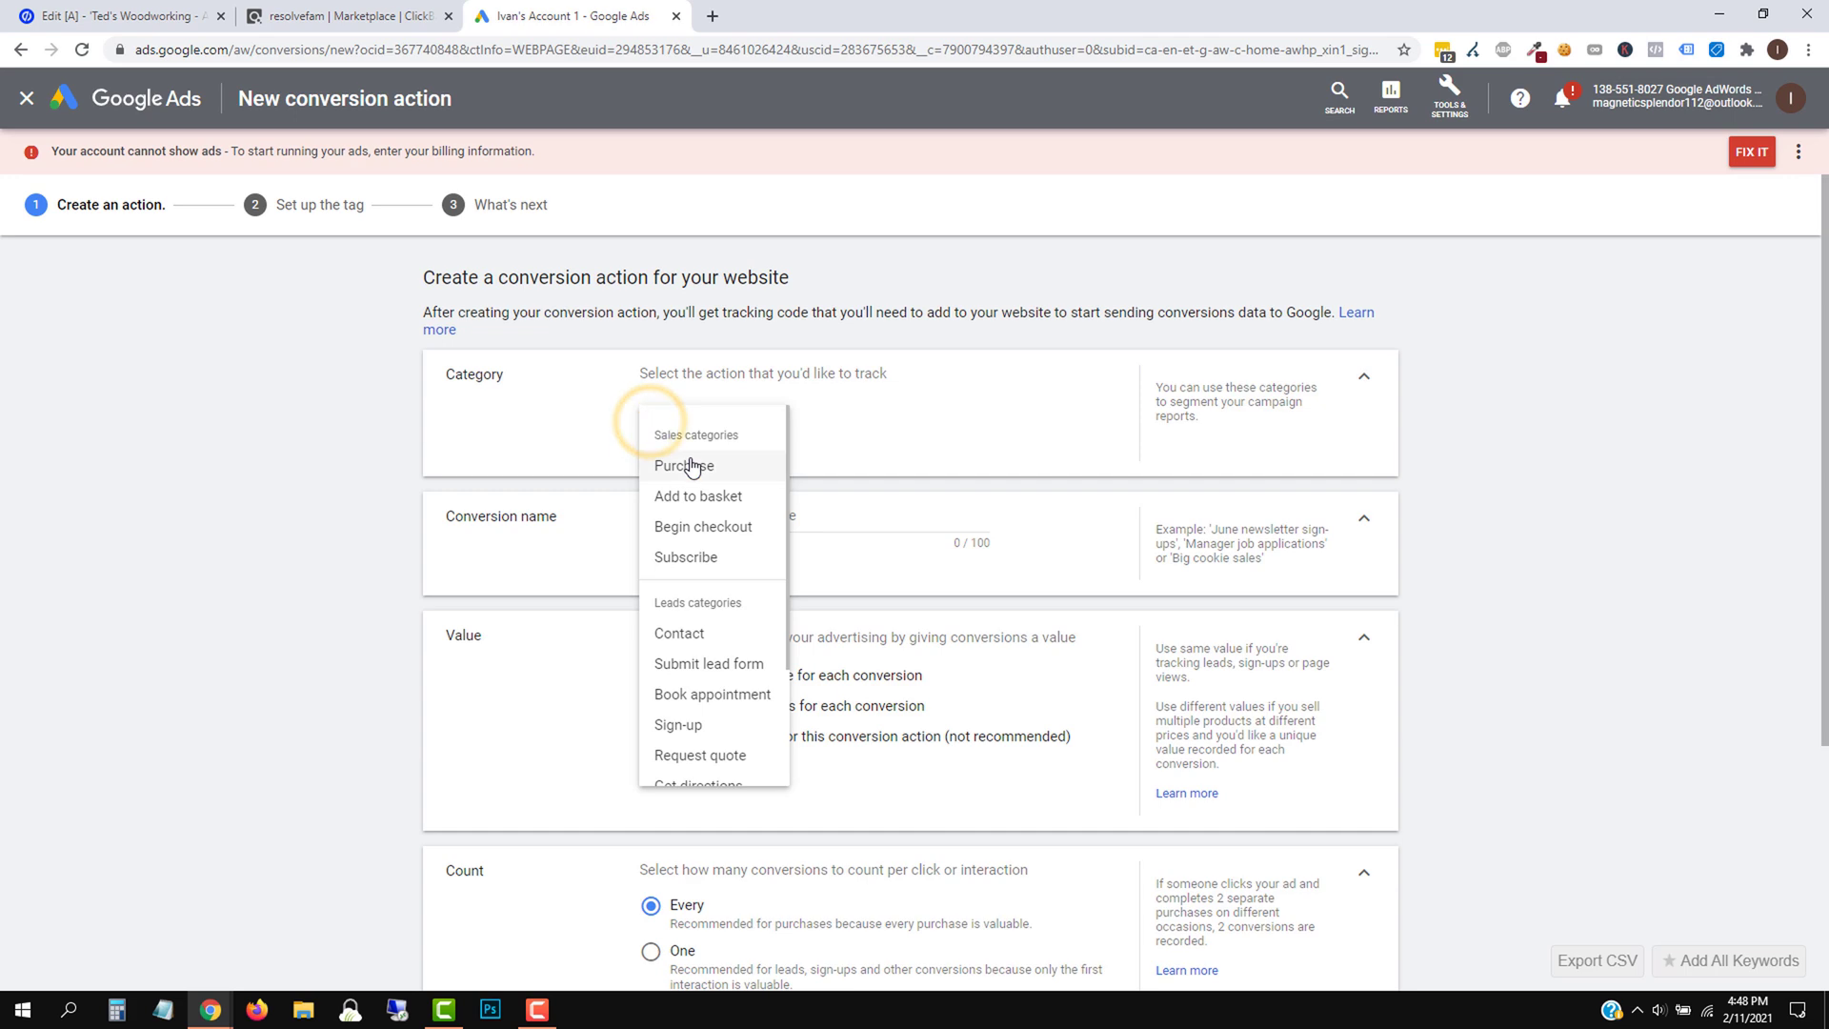
# Set category Purchase, name 'Purchase - ClickBank', and choose not to use a conversion value
pyautogui.click(693, 466)
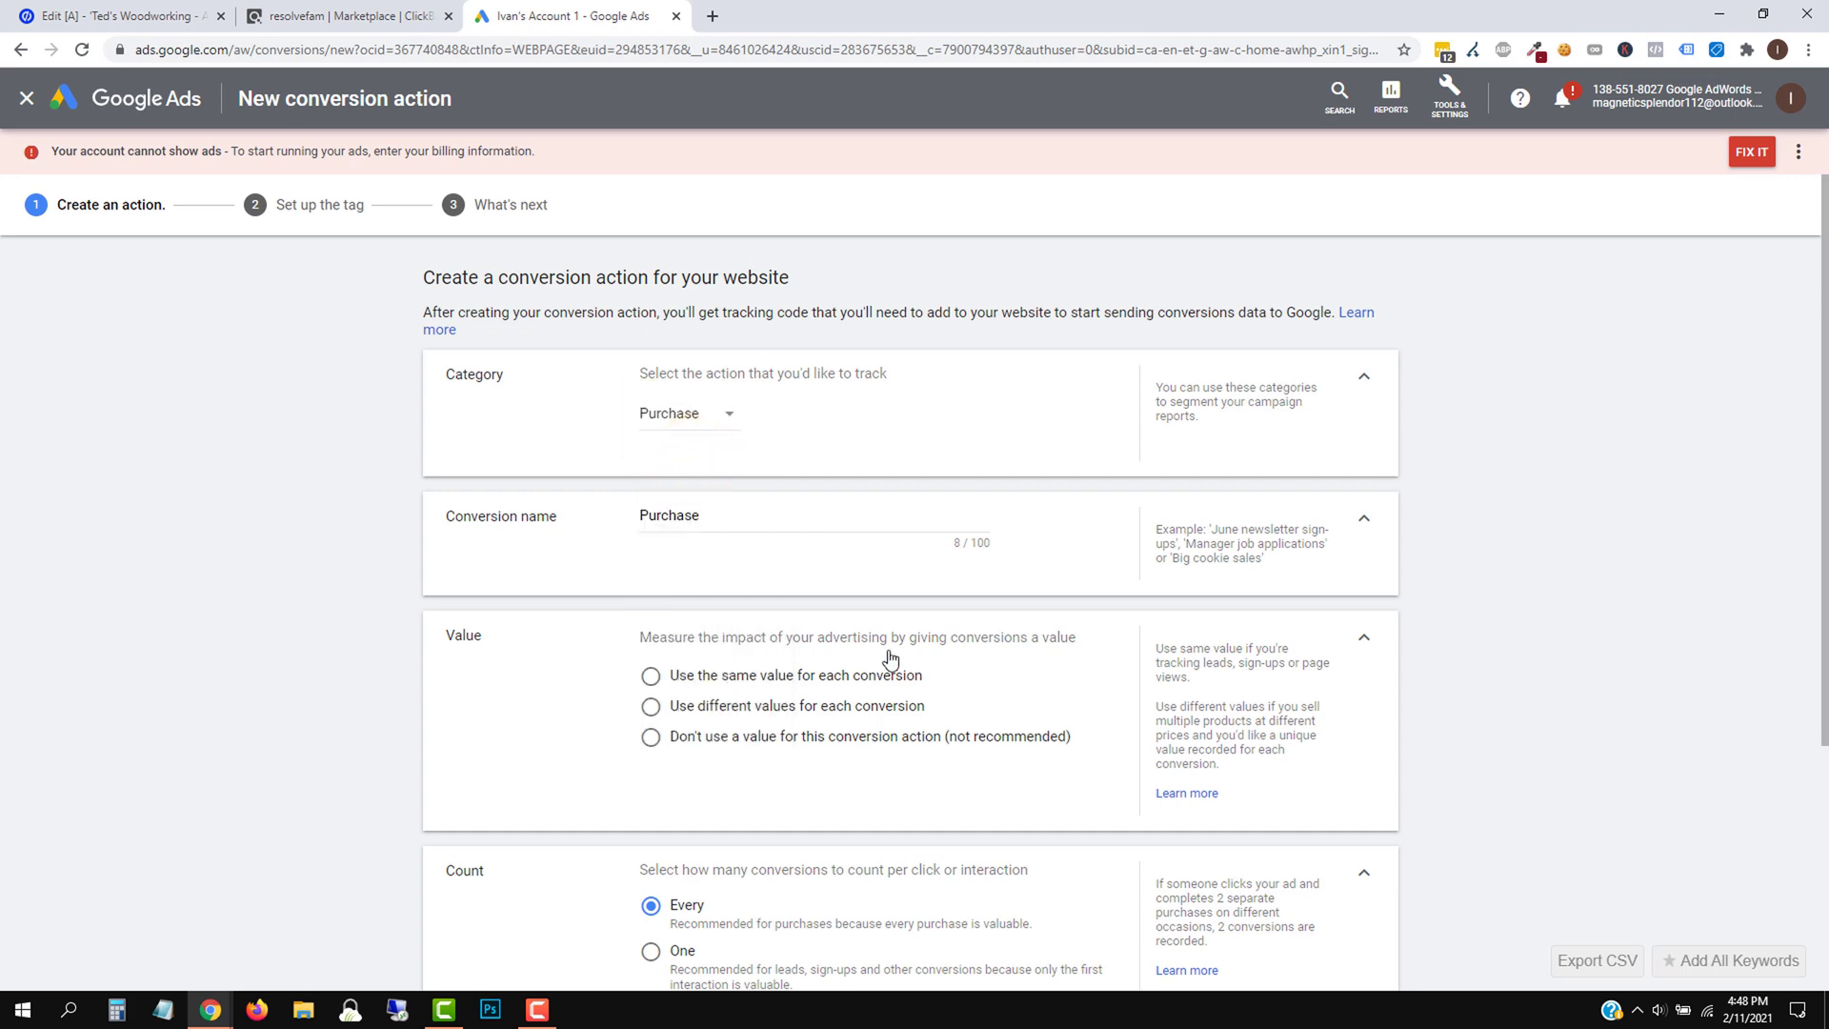
pyautogui.scroll(-2, 943, 657)
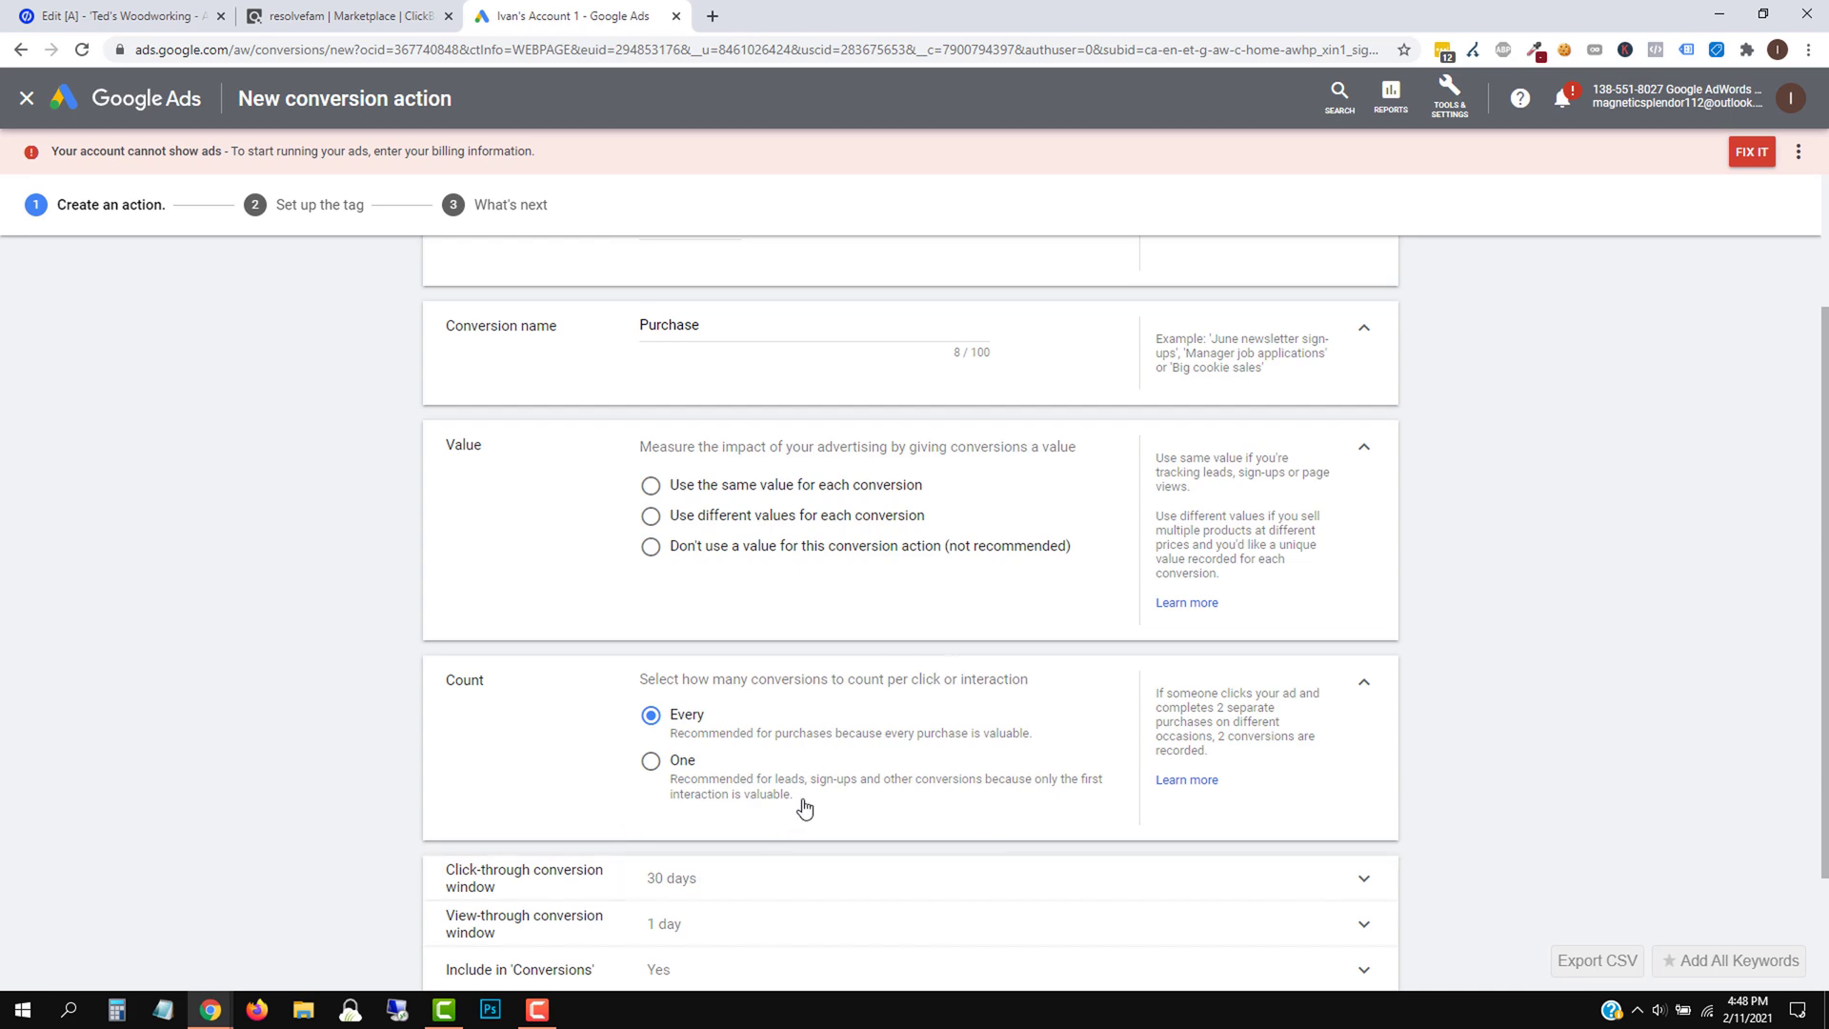
pyautogui.scroll(2, 762, 812)
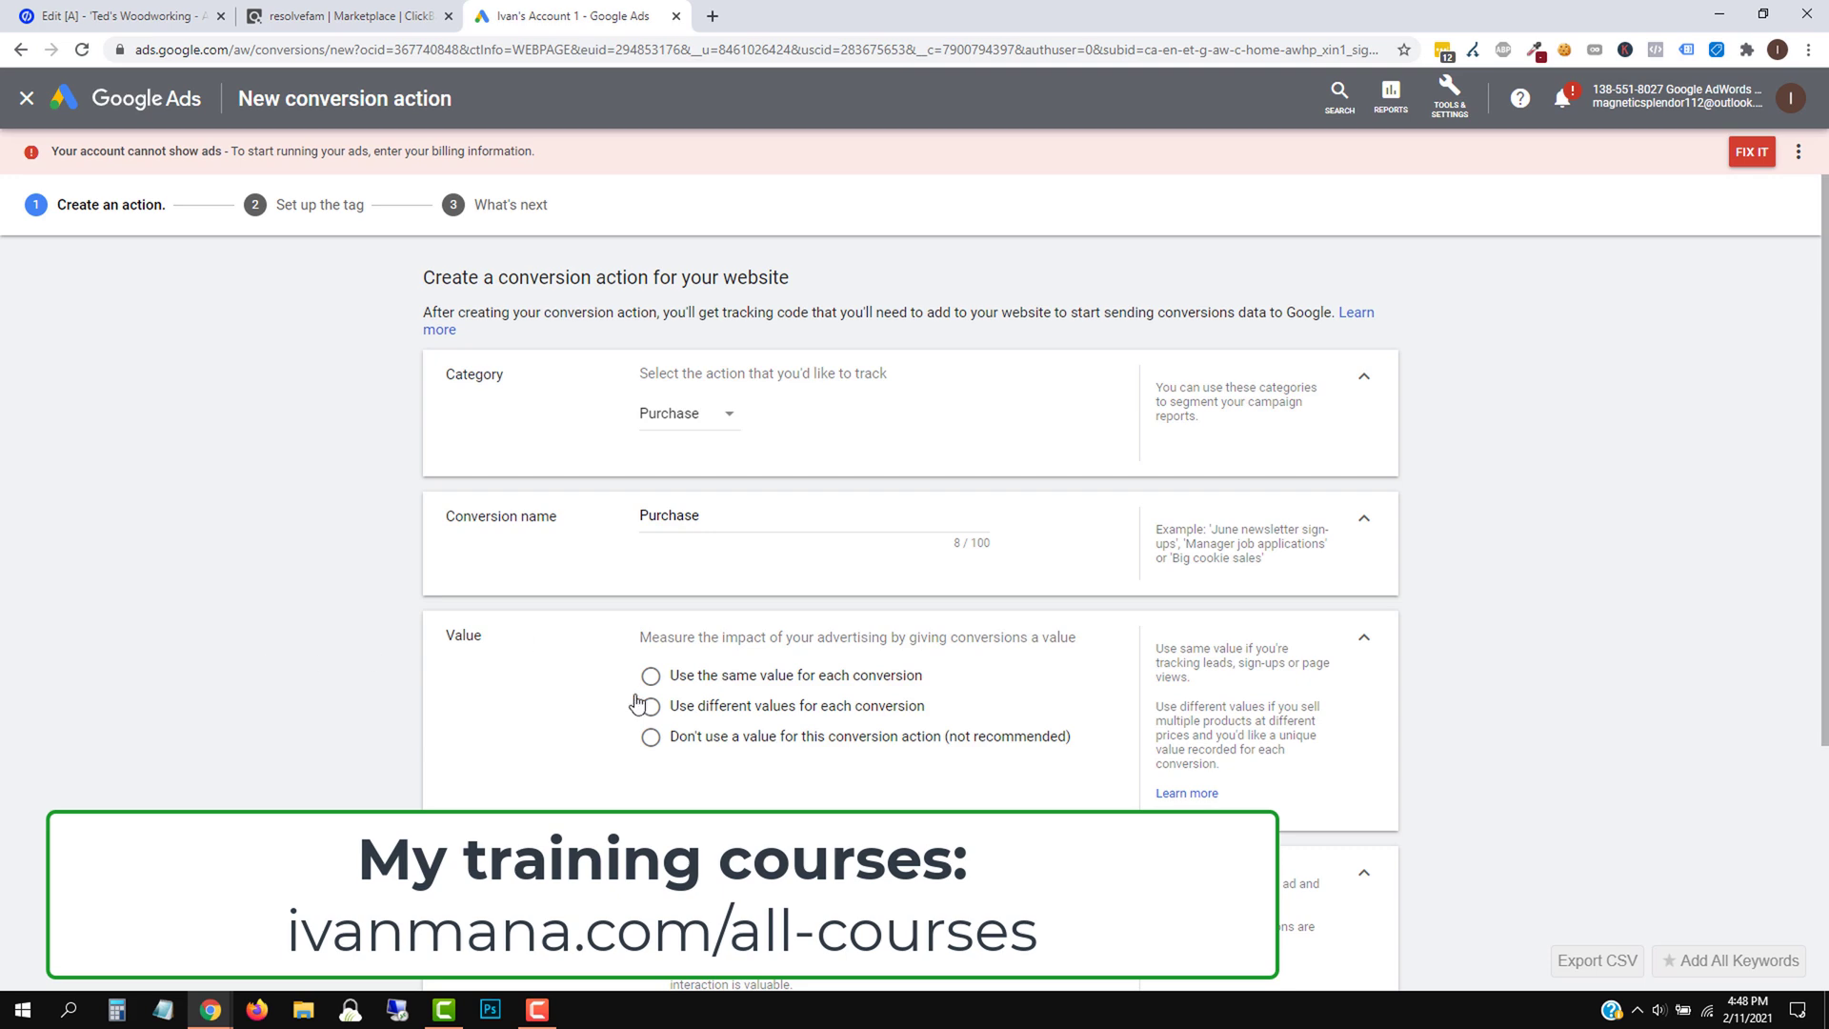
pyautogui.scroll(-4, 638, 705)
pyautogui.scroll(4, 461, 758)
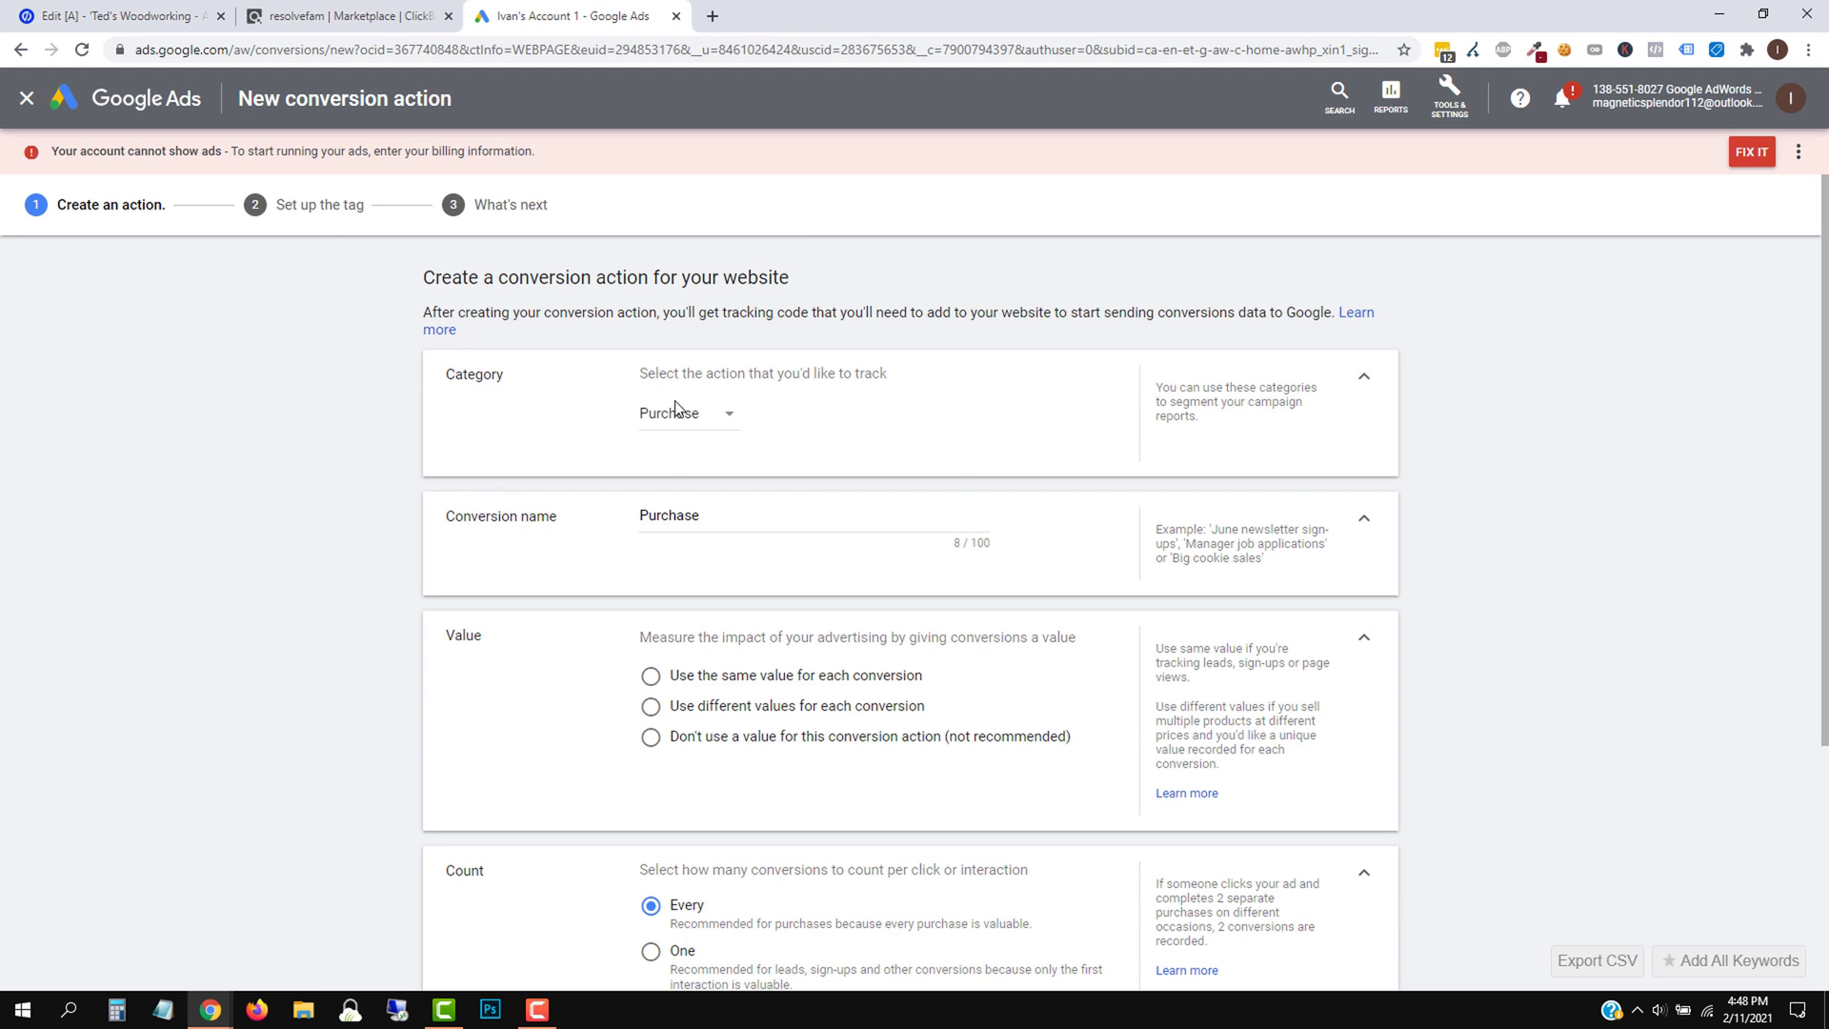
pyautogui.click(748, 516)
pyautogui.write('- ClickBank')
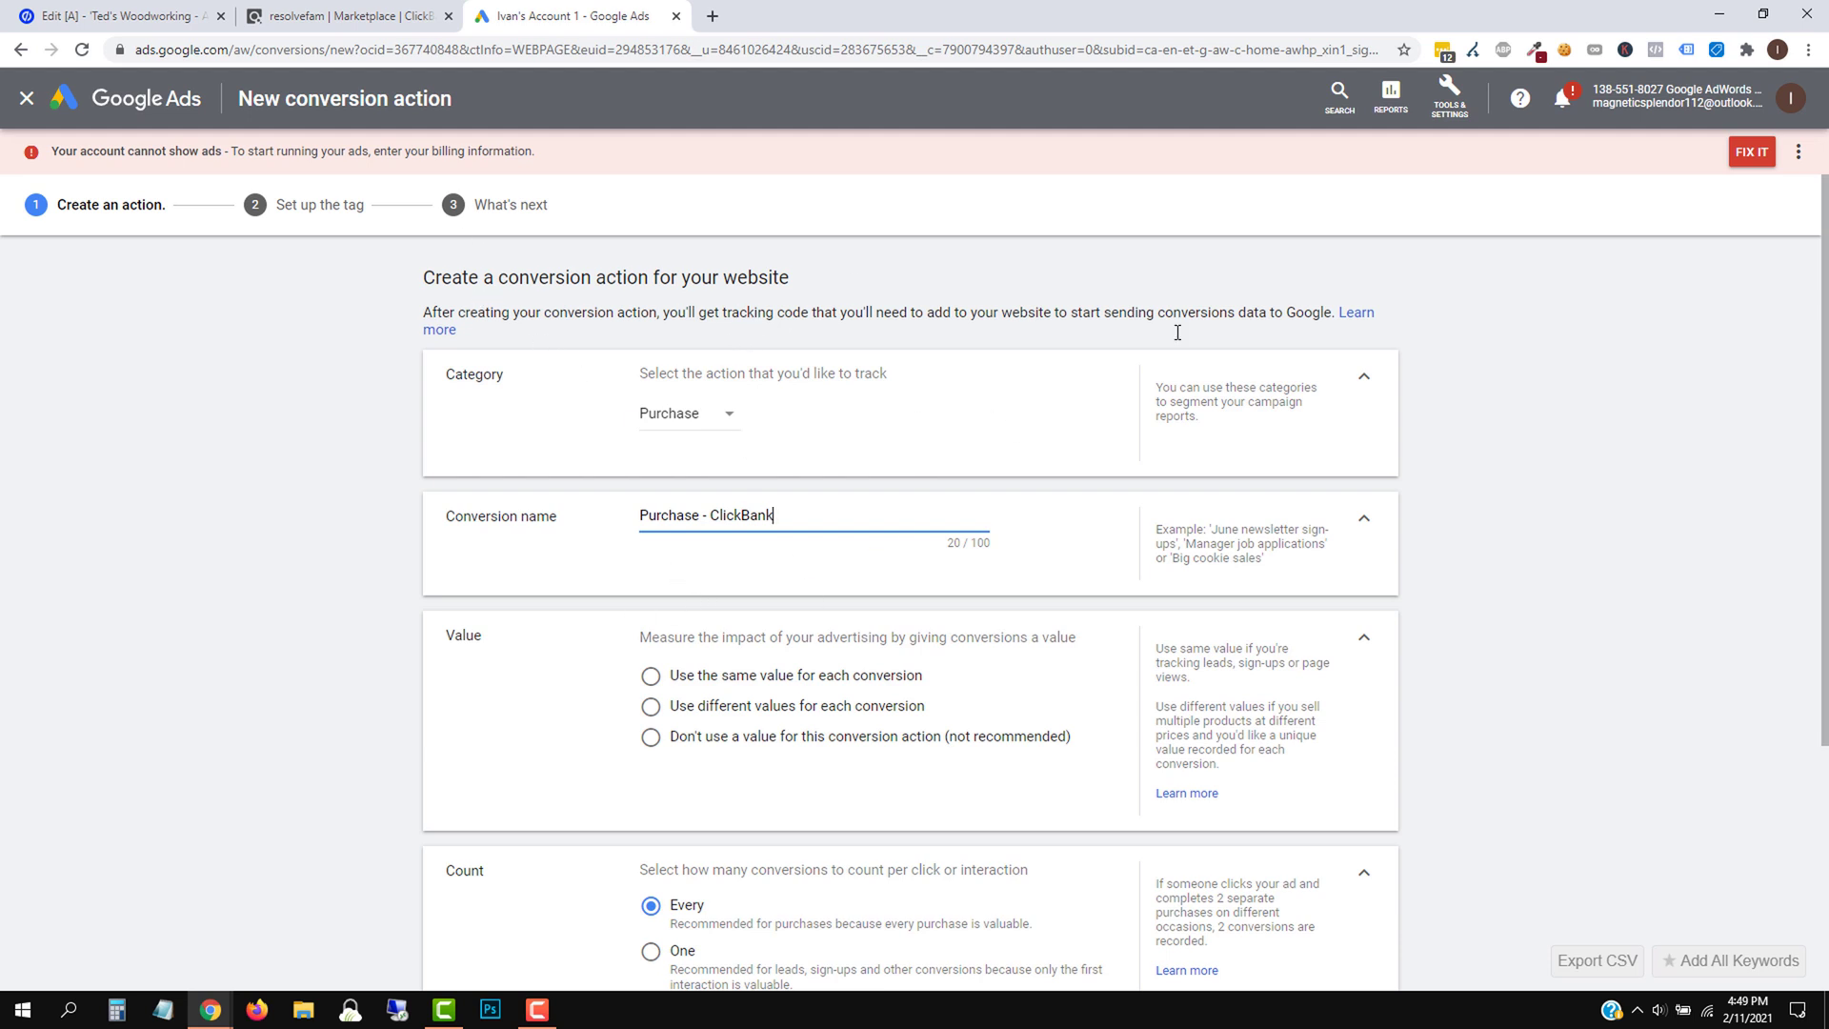
pyautogui.scroll(-1, 439, 558)
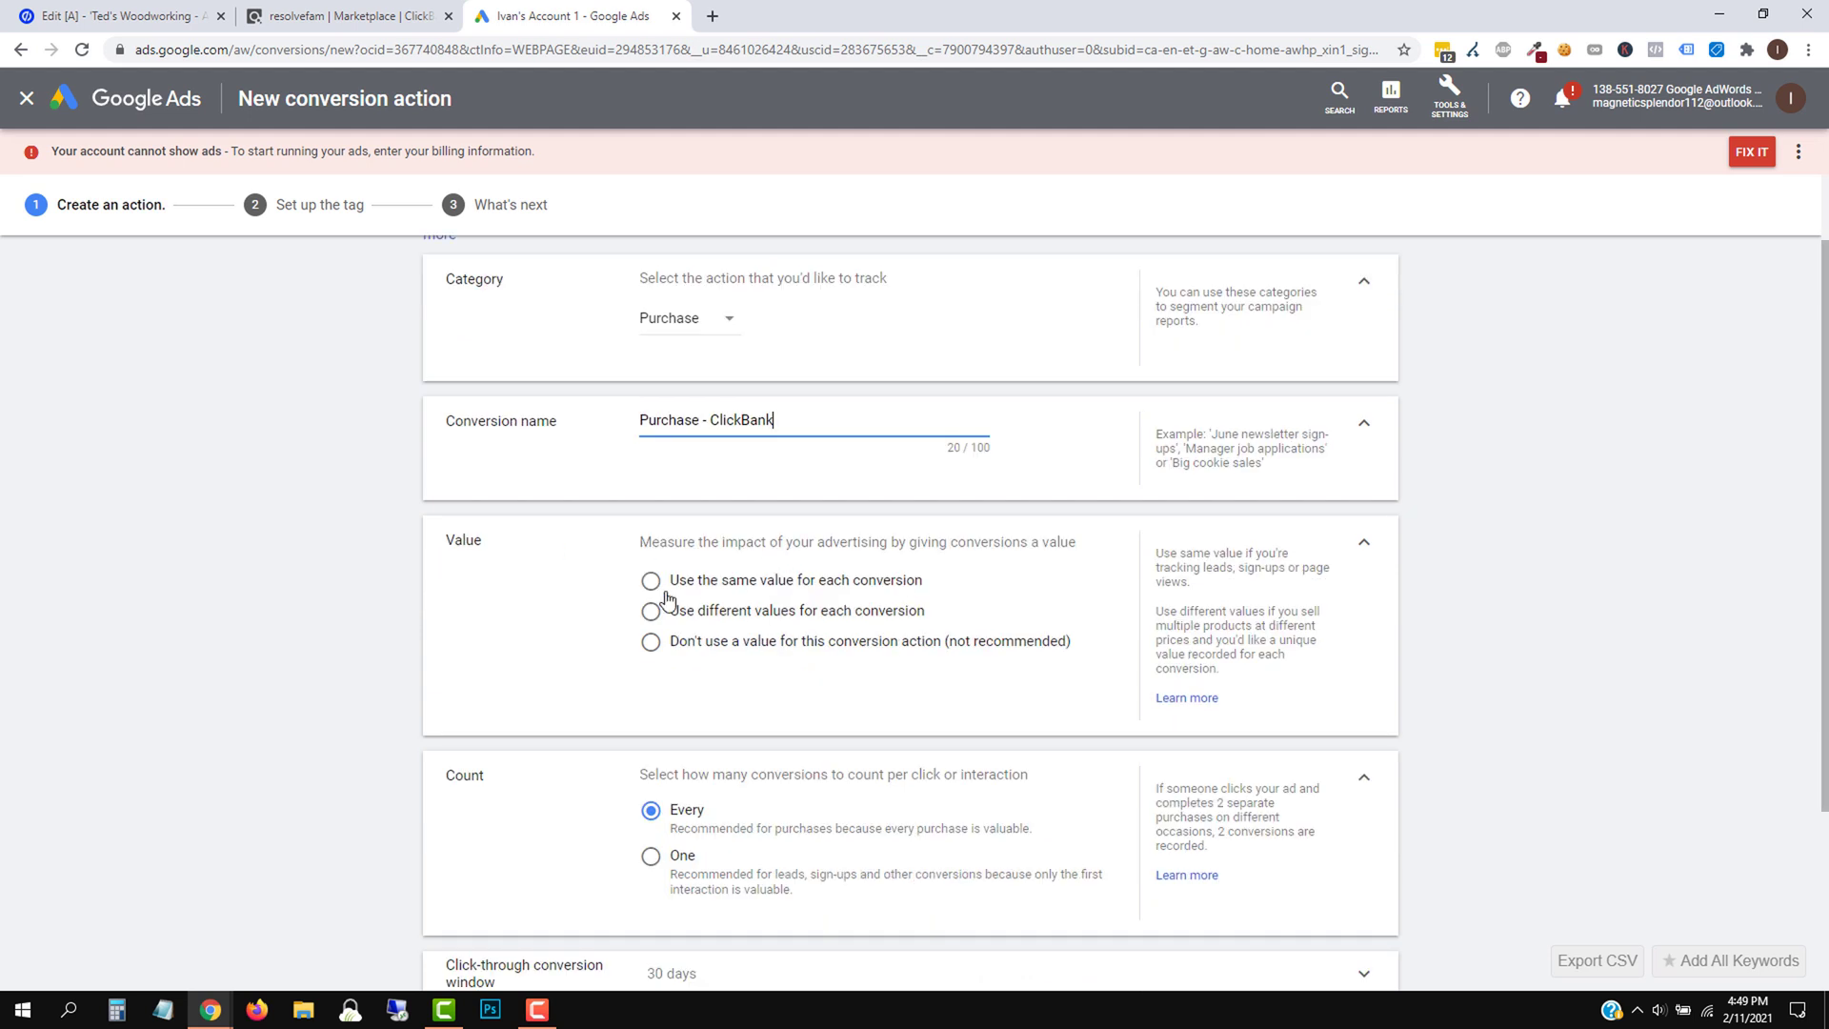
pyautogui.click(701, 640)
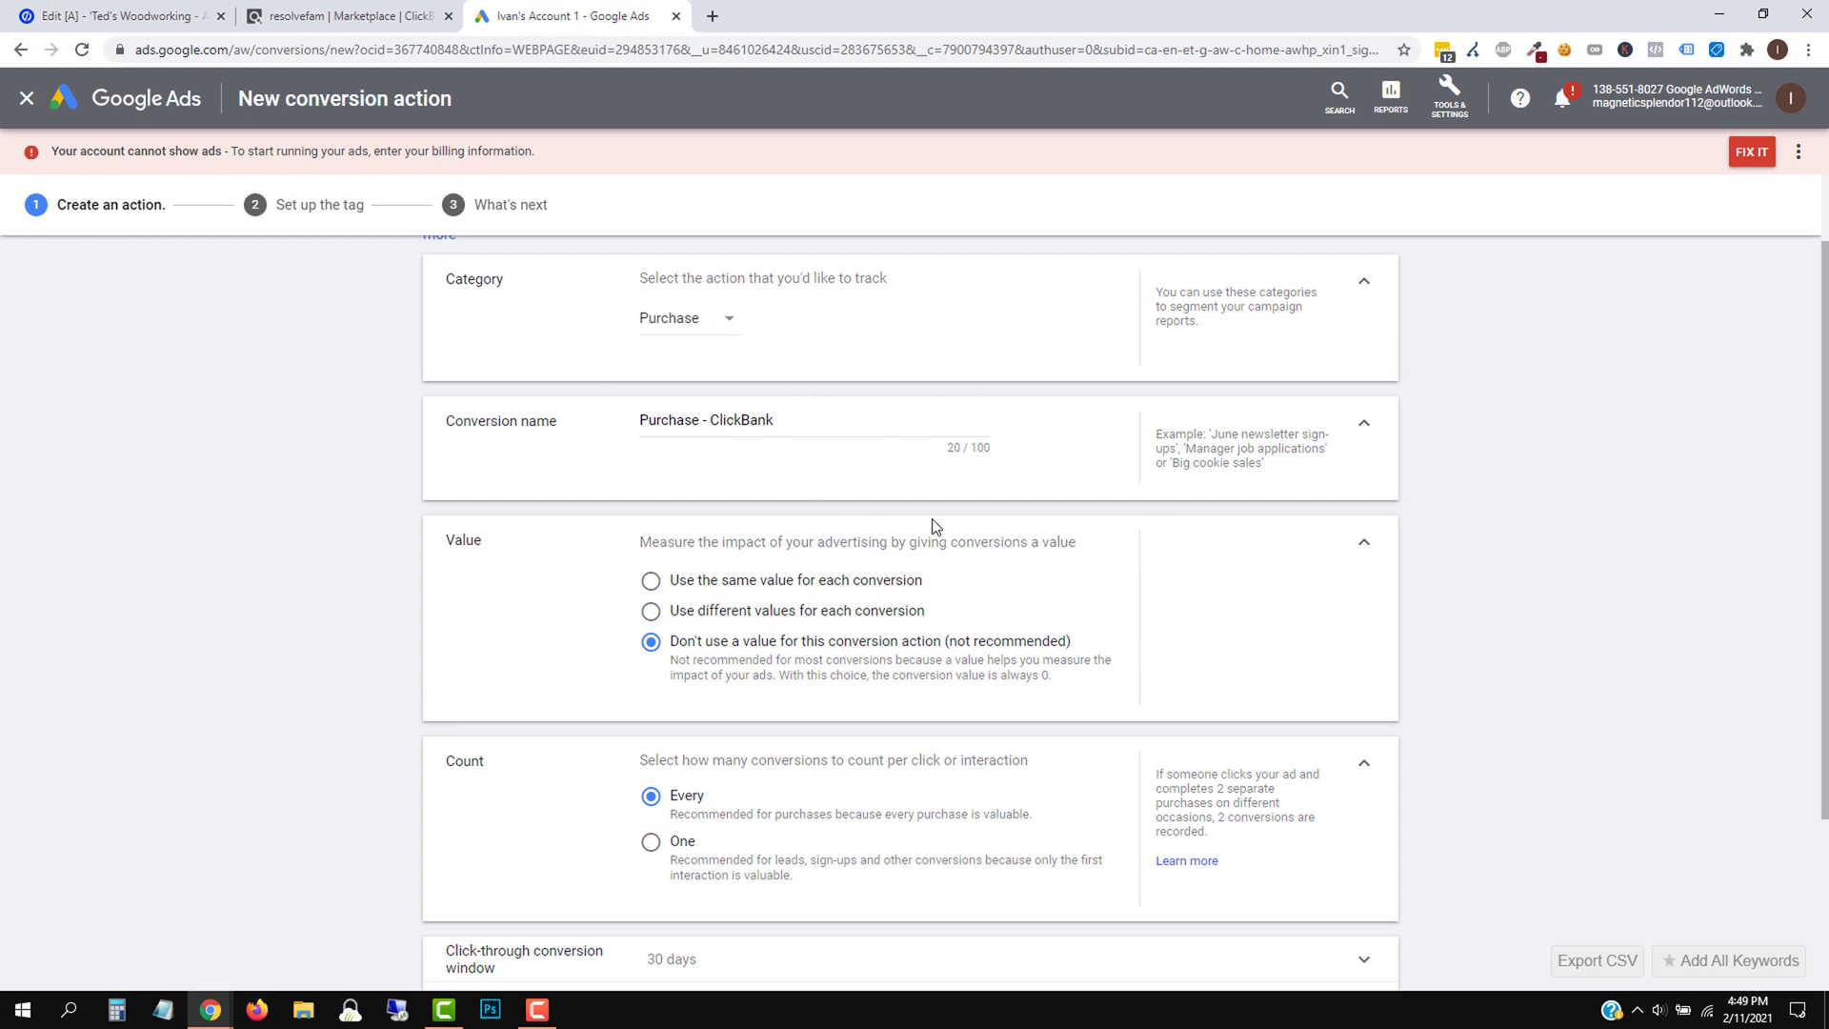
# Try a same-for-every-conversion value of 50, then revert to using no value
pyautogui.click(779, 579)
pyautogui.click(926, 659)
pyautogui.doubleClick(926, 659)
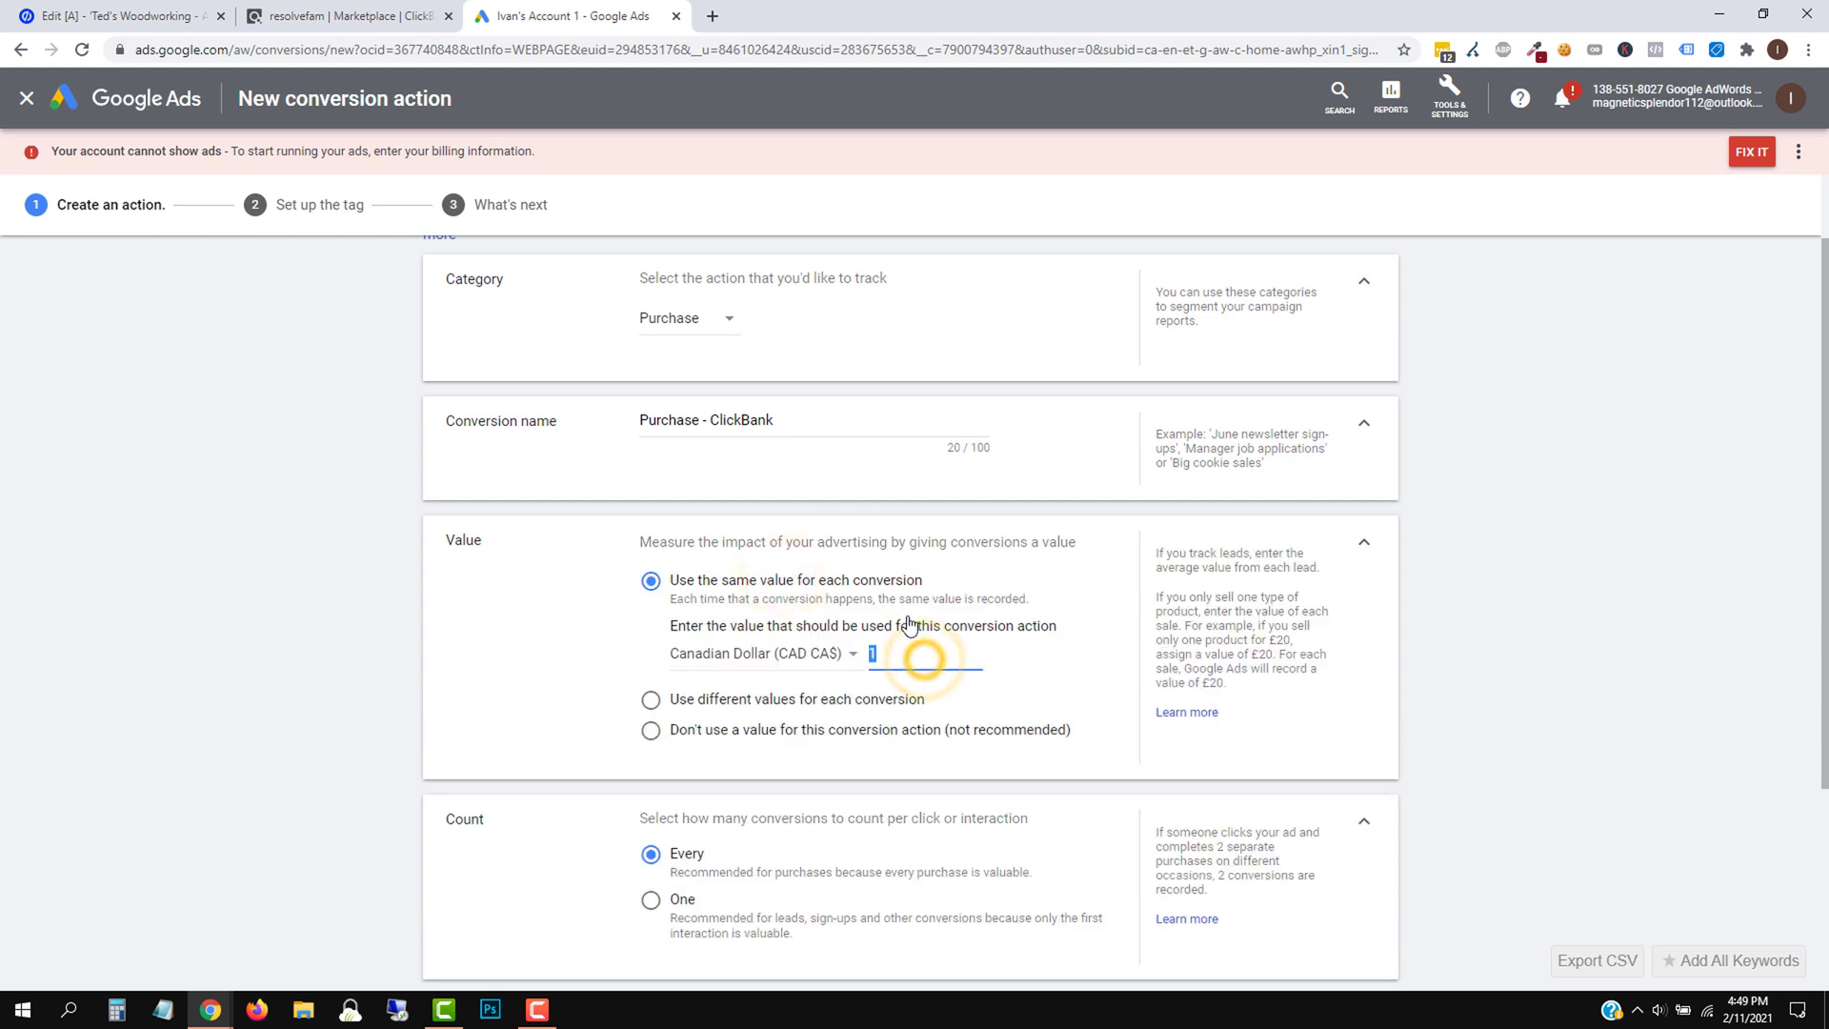
pyautogui.write('50')
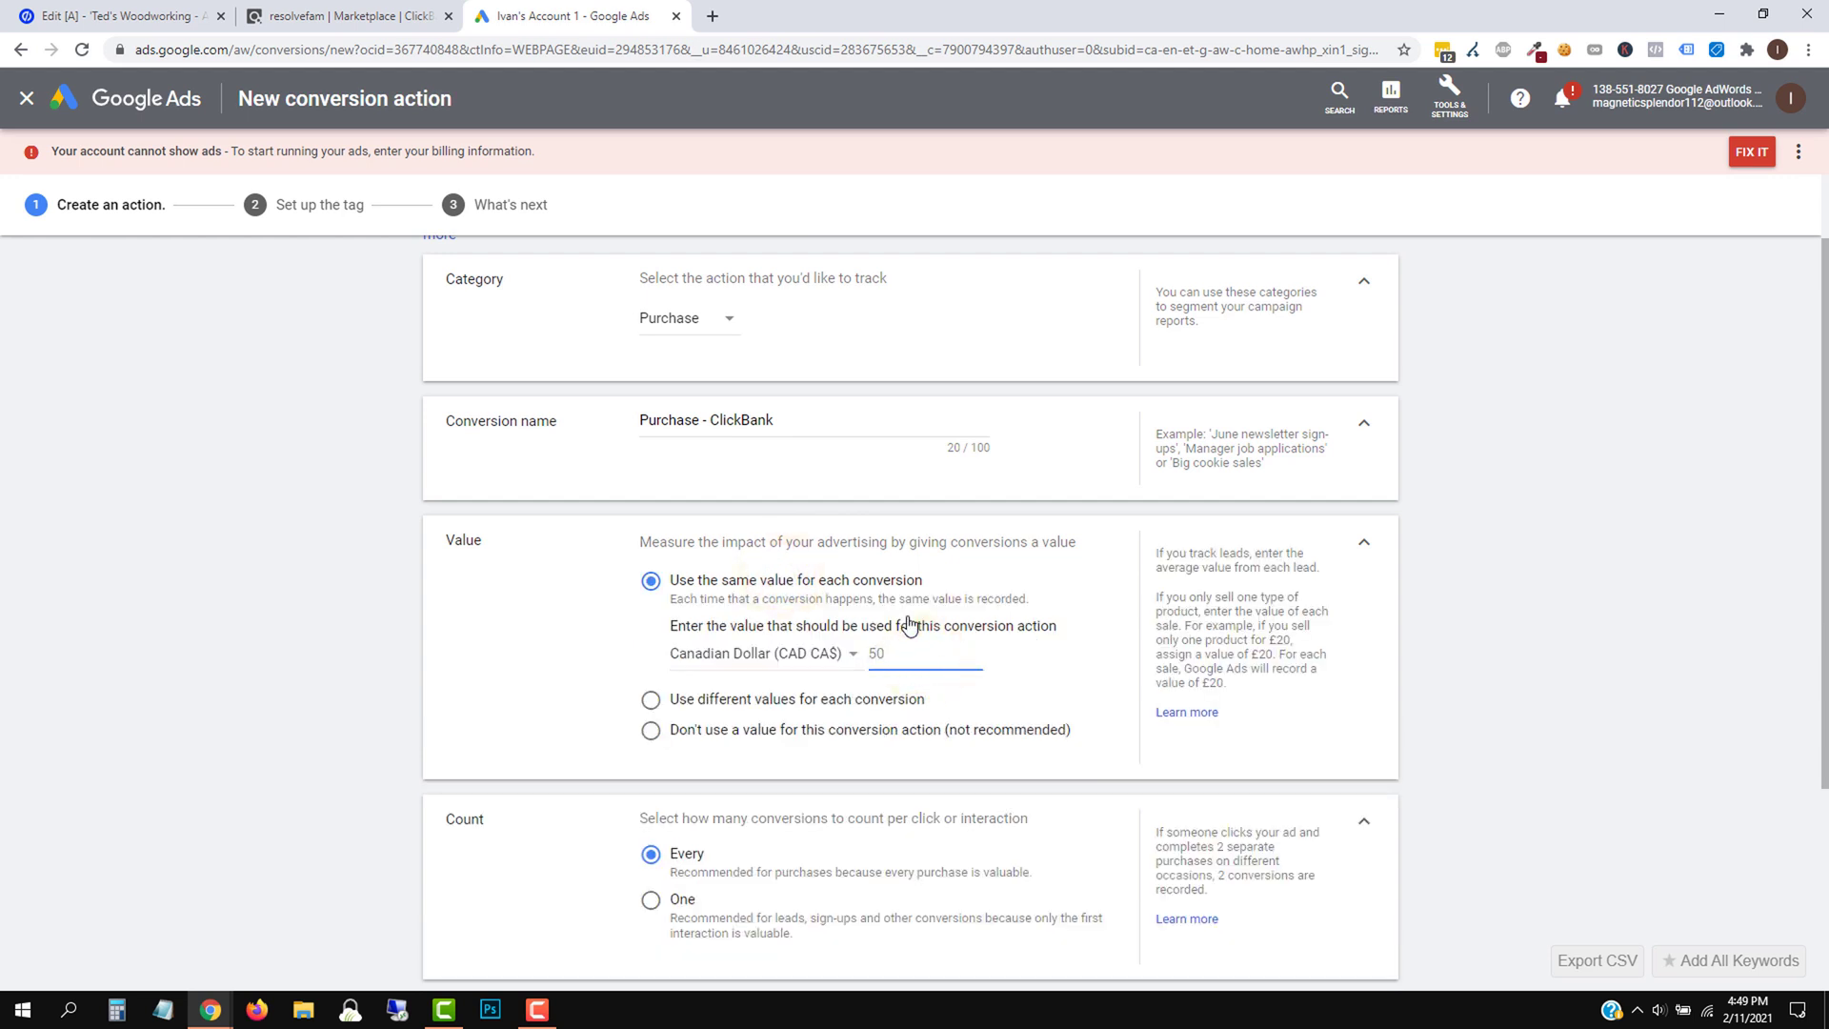
pyautogui.click(763, 734)
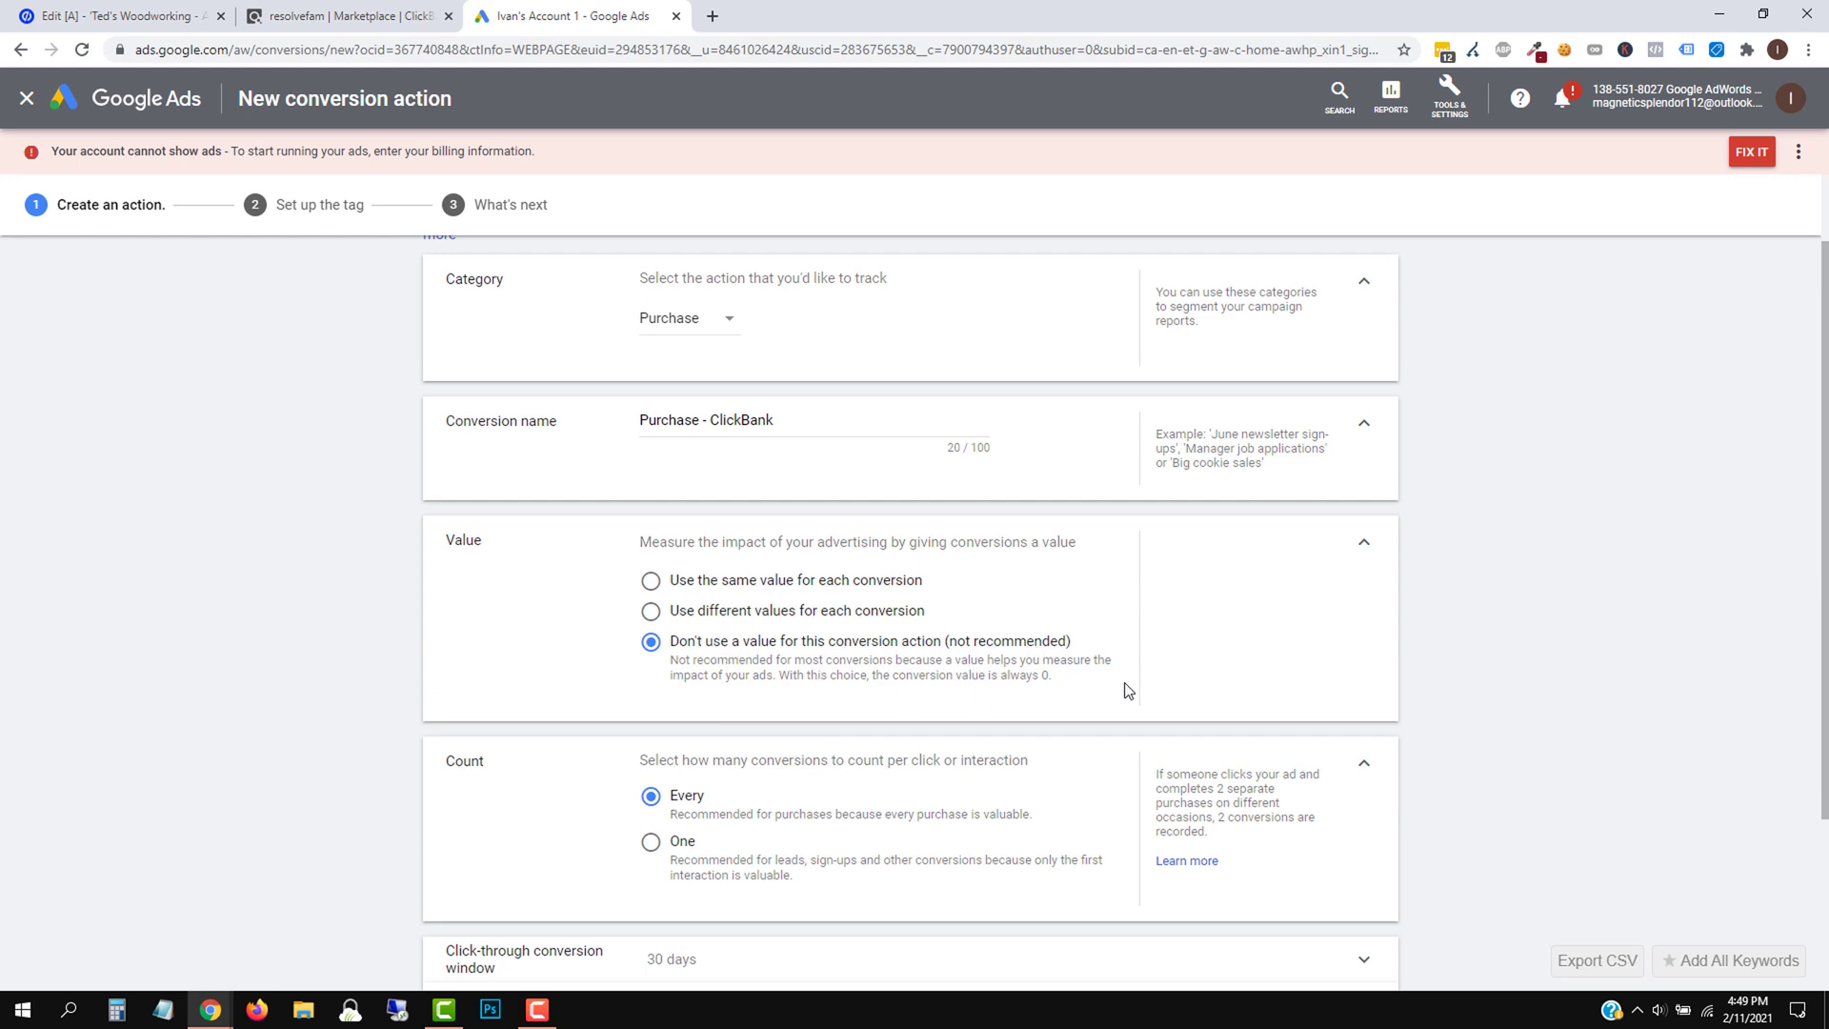
# Submit the conversion action, which is rejected because the name already exists
pyautogui.scroll(-2, 1126, 689)
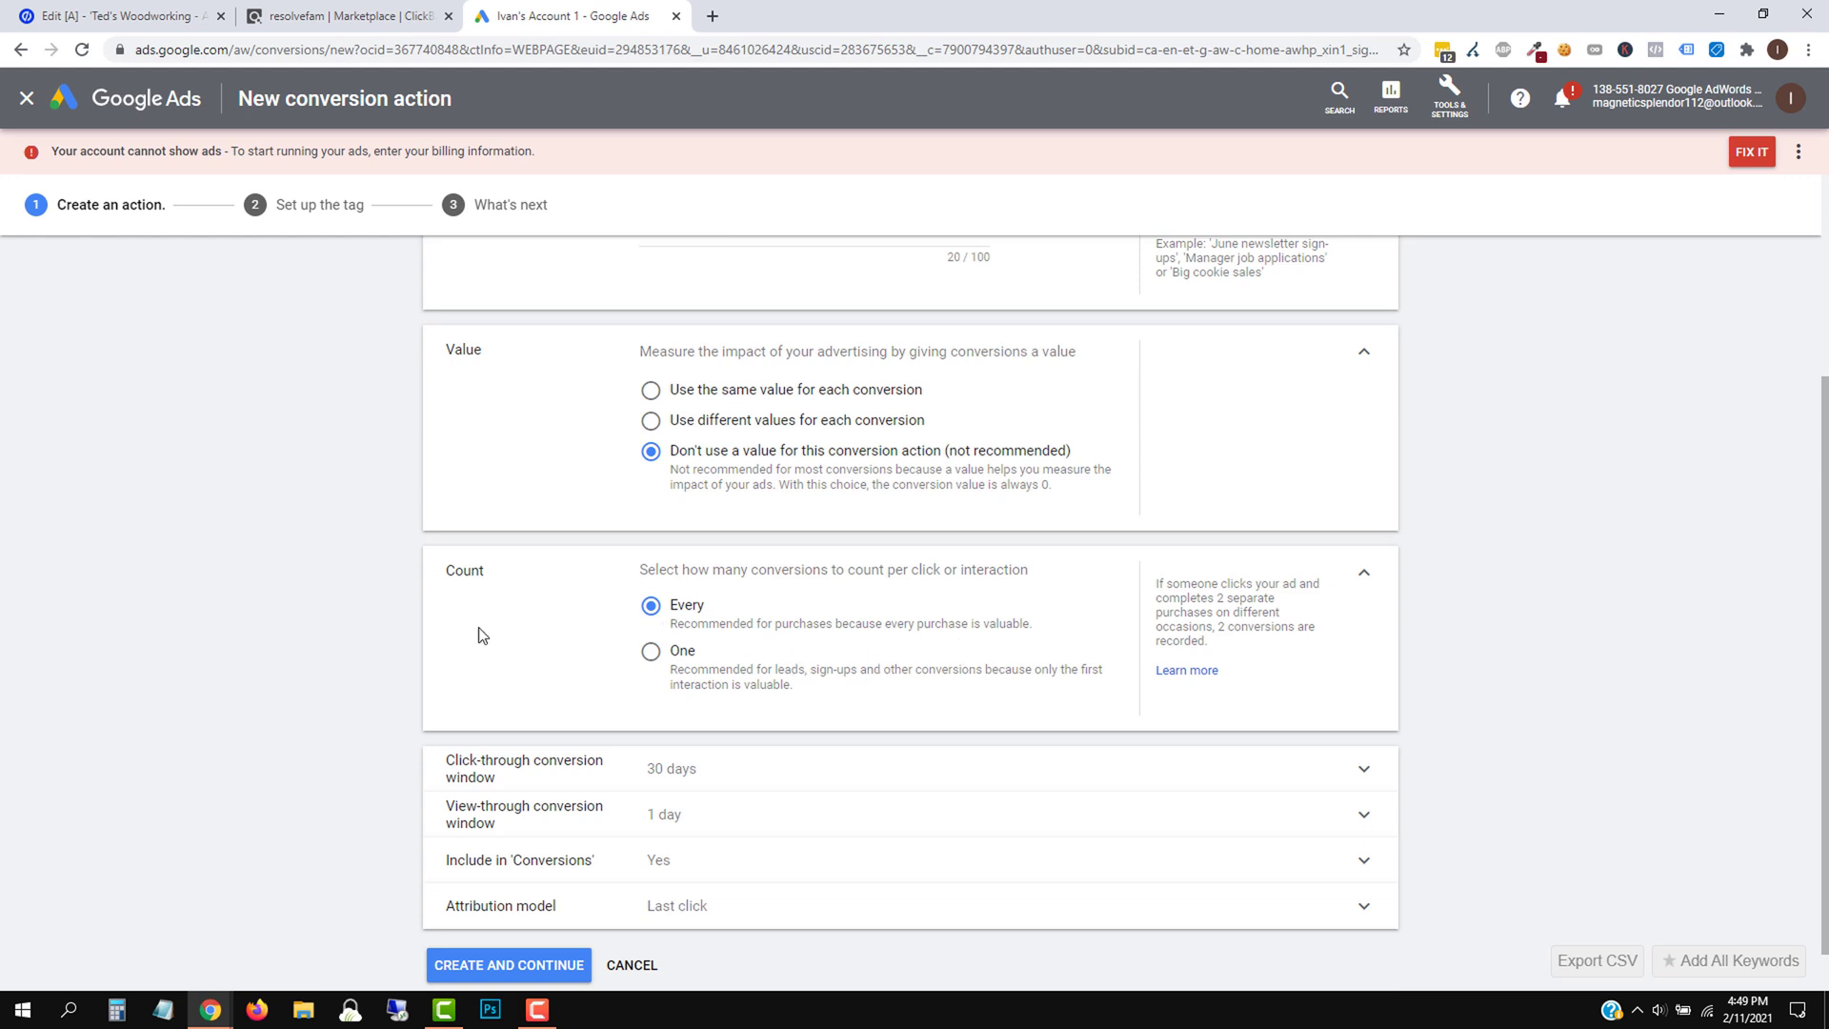
pyautogui.scroll(-1, 441, 581)
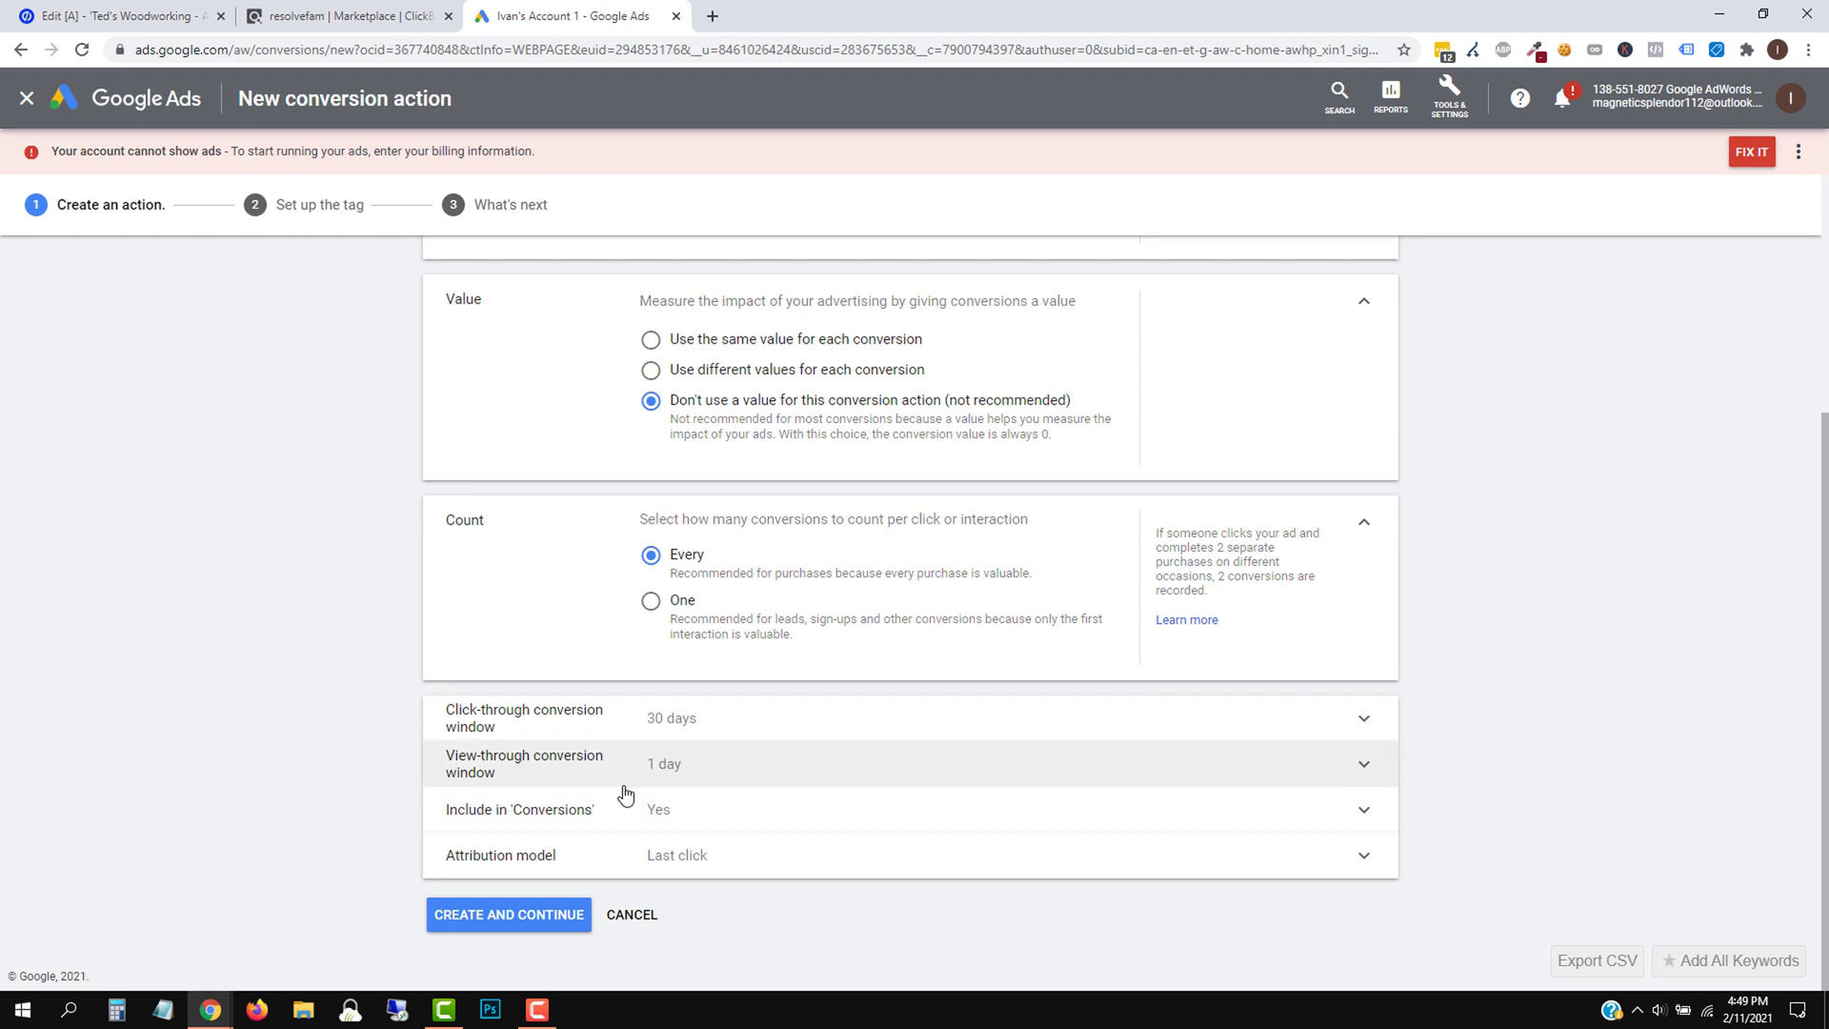
pyautogui.click(489, 915)
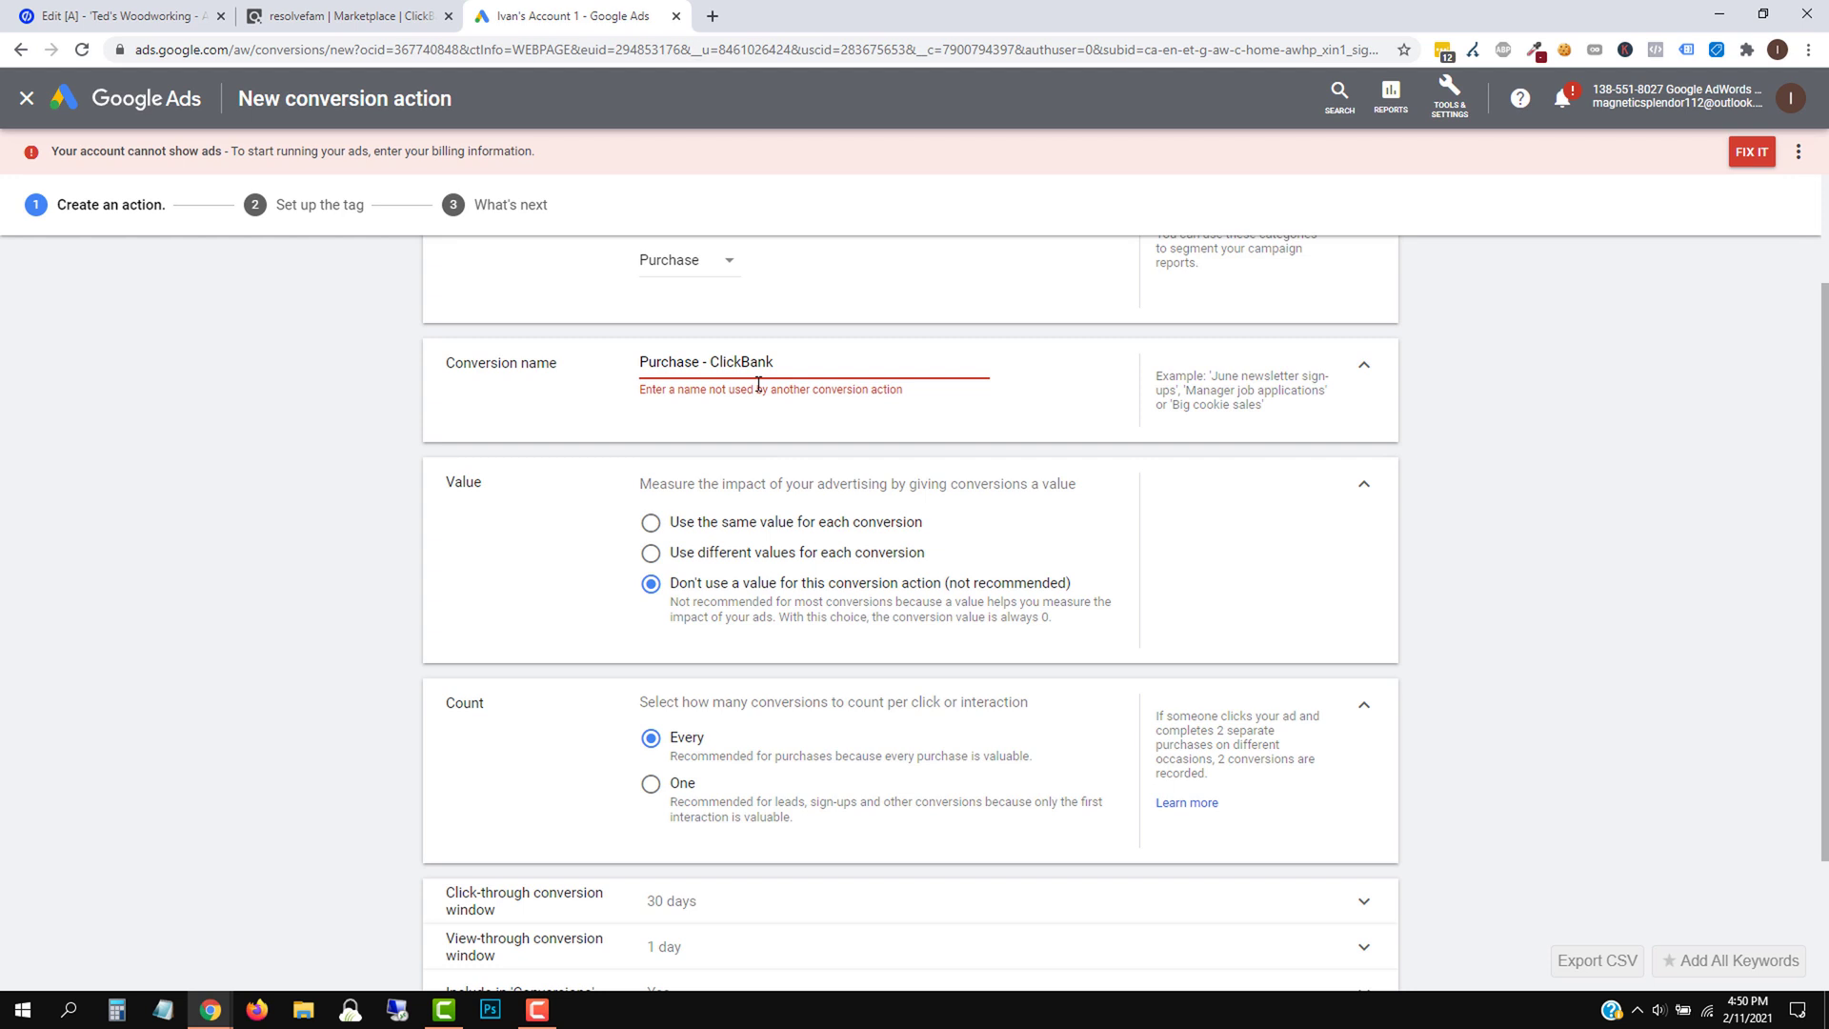
# Rename the conversion to 'Purchase - ClickBank YT' and create it
pyautogui.click(783, 407)
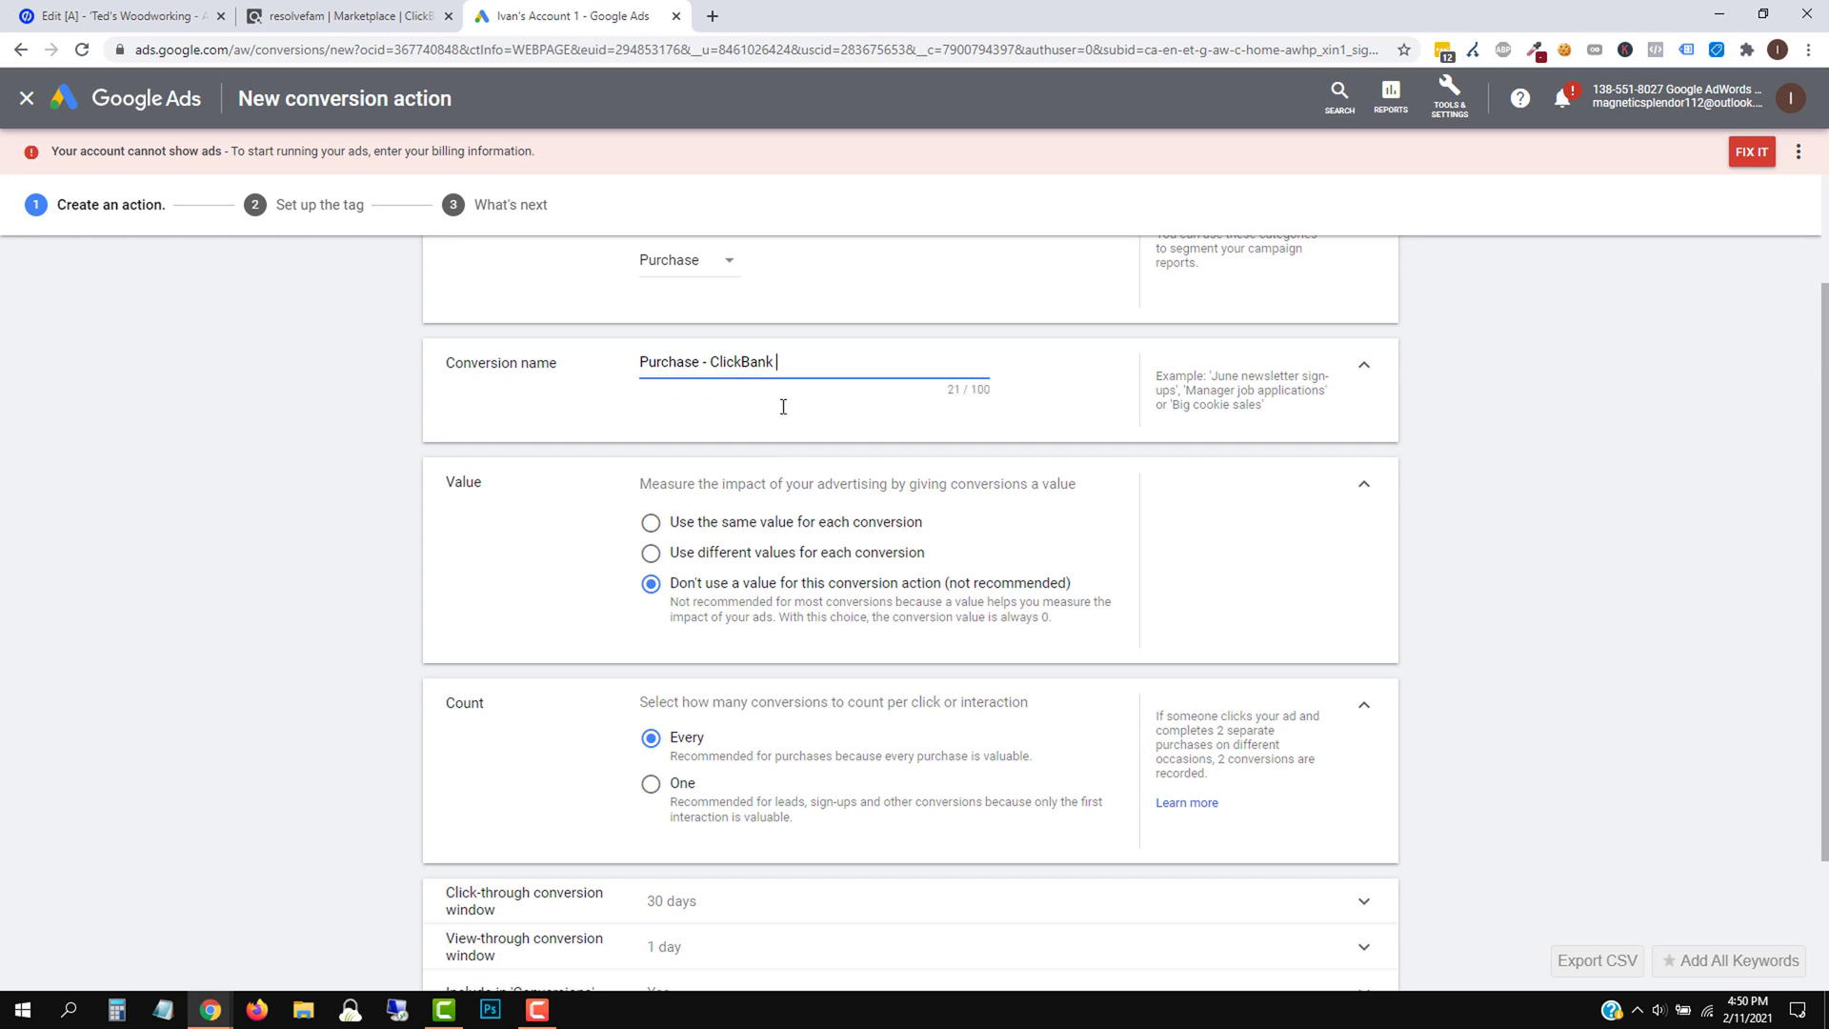
pyautogui.scroll(-3, 522, 548)
pyautogui.click(476, 913)
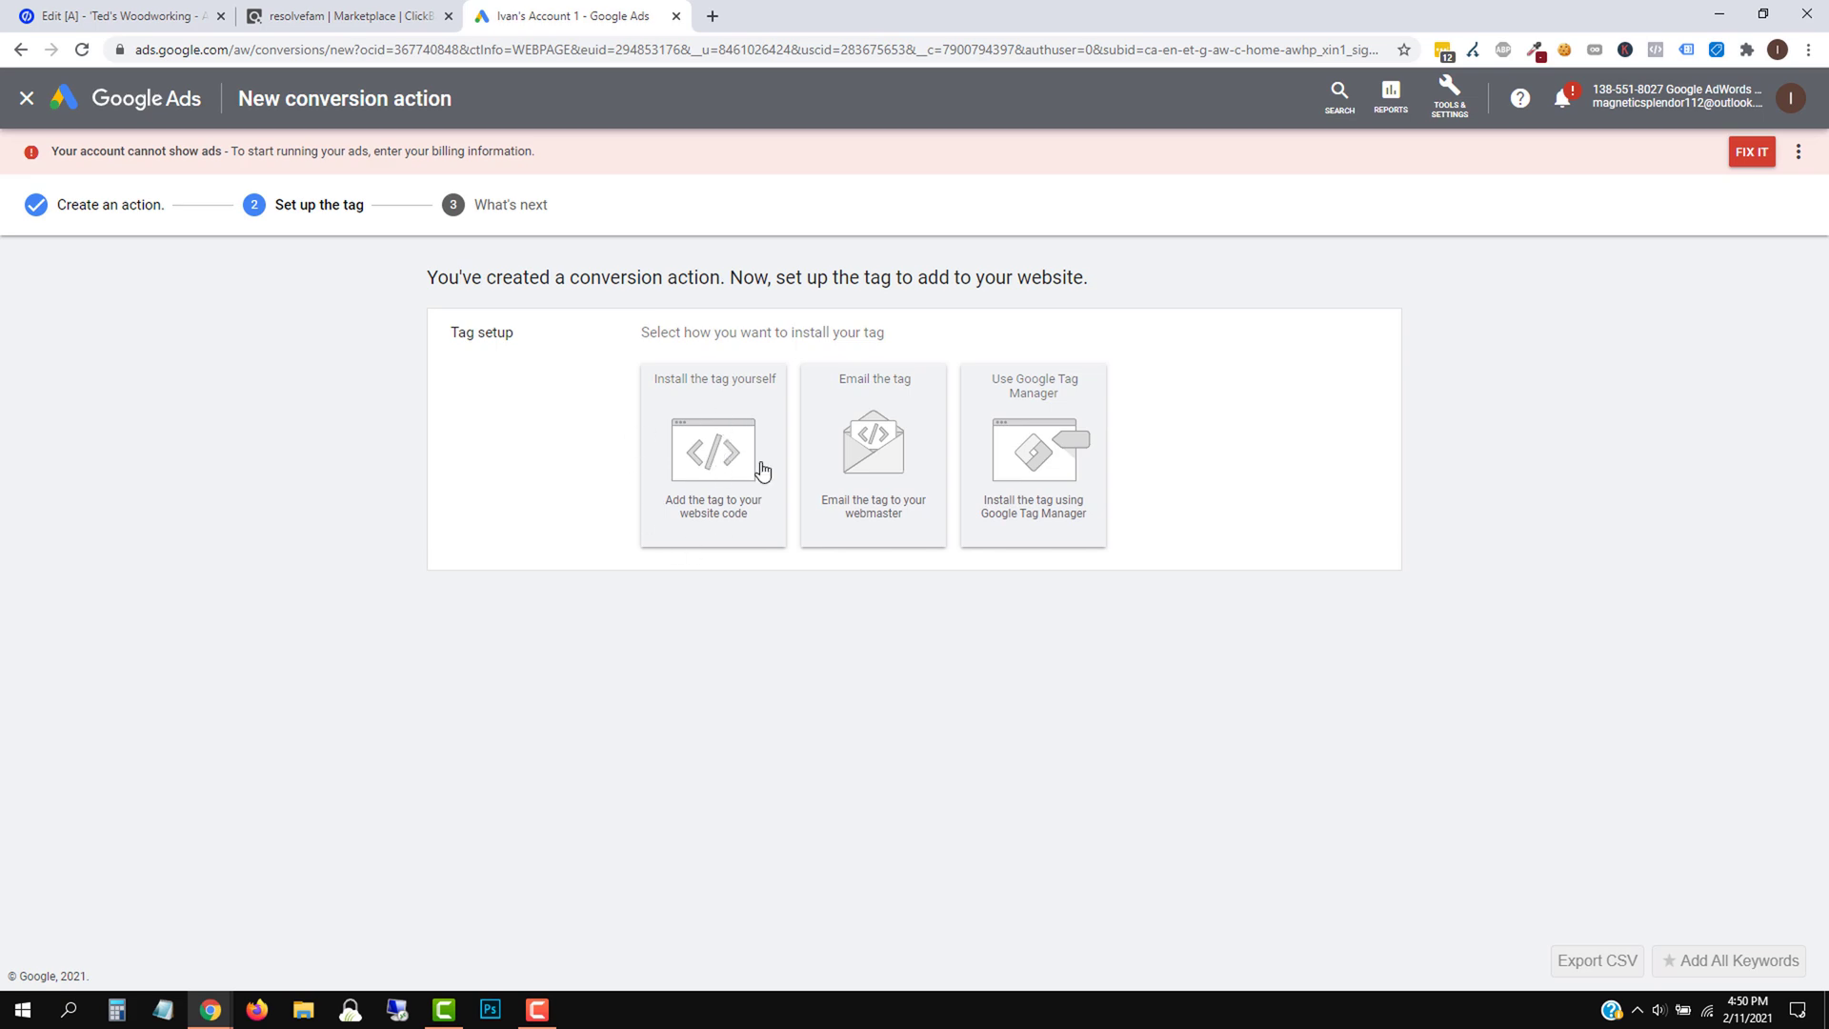
# Choose to install the tag yourself and copy the global site tag code
pyautogui.click(719, 461)
pyautogui.scroll(-5, 773, 768)
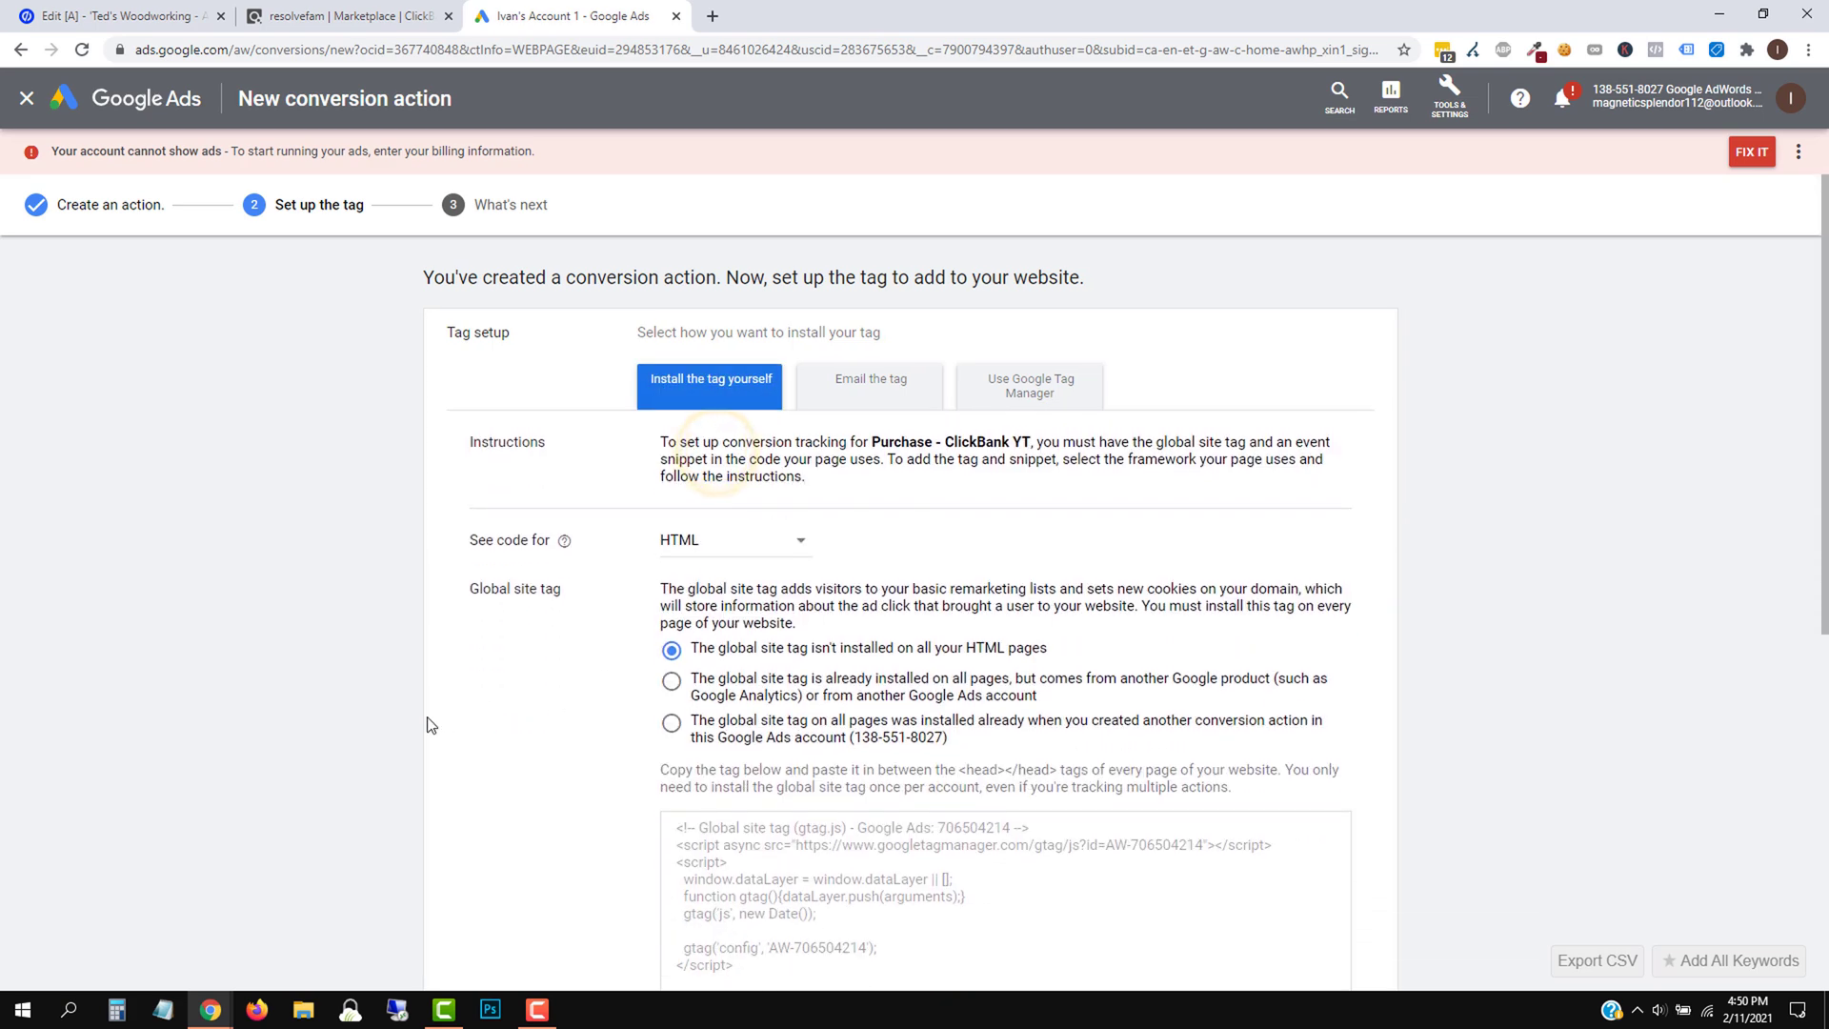
pyautogui.click(785, 780)
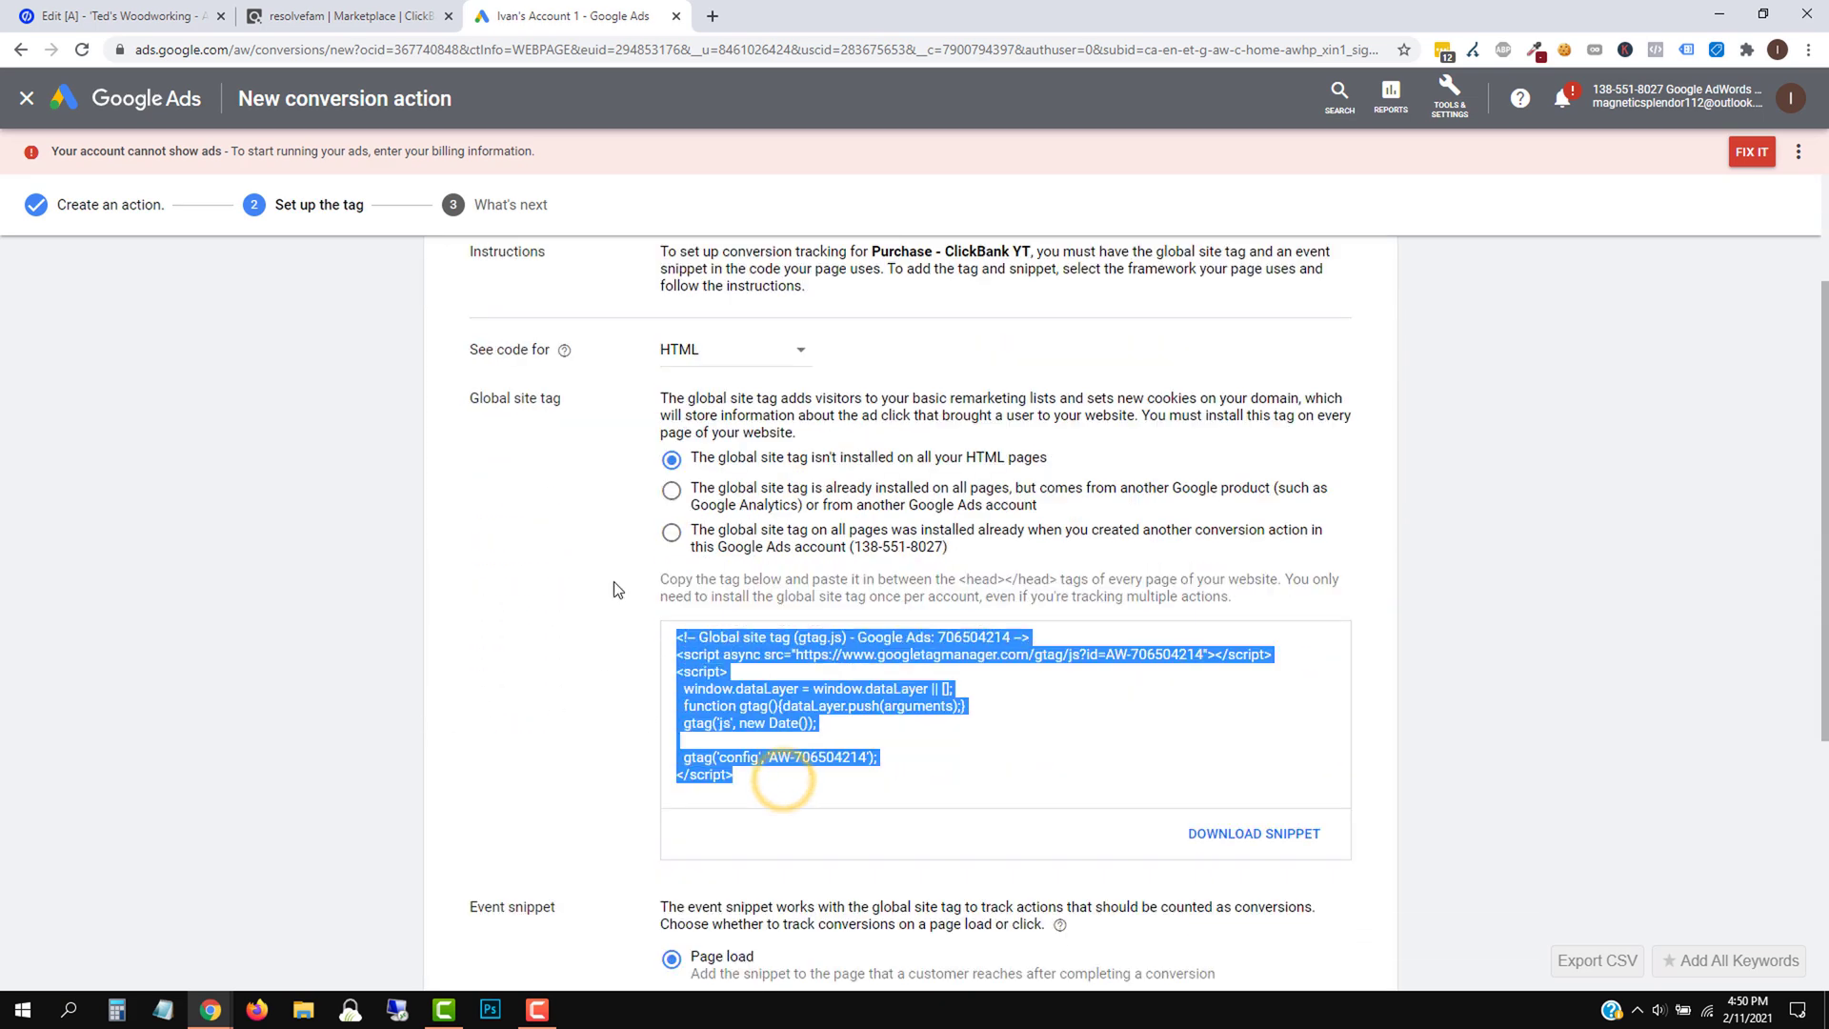
pyautogui.rightClick(703, 642)
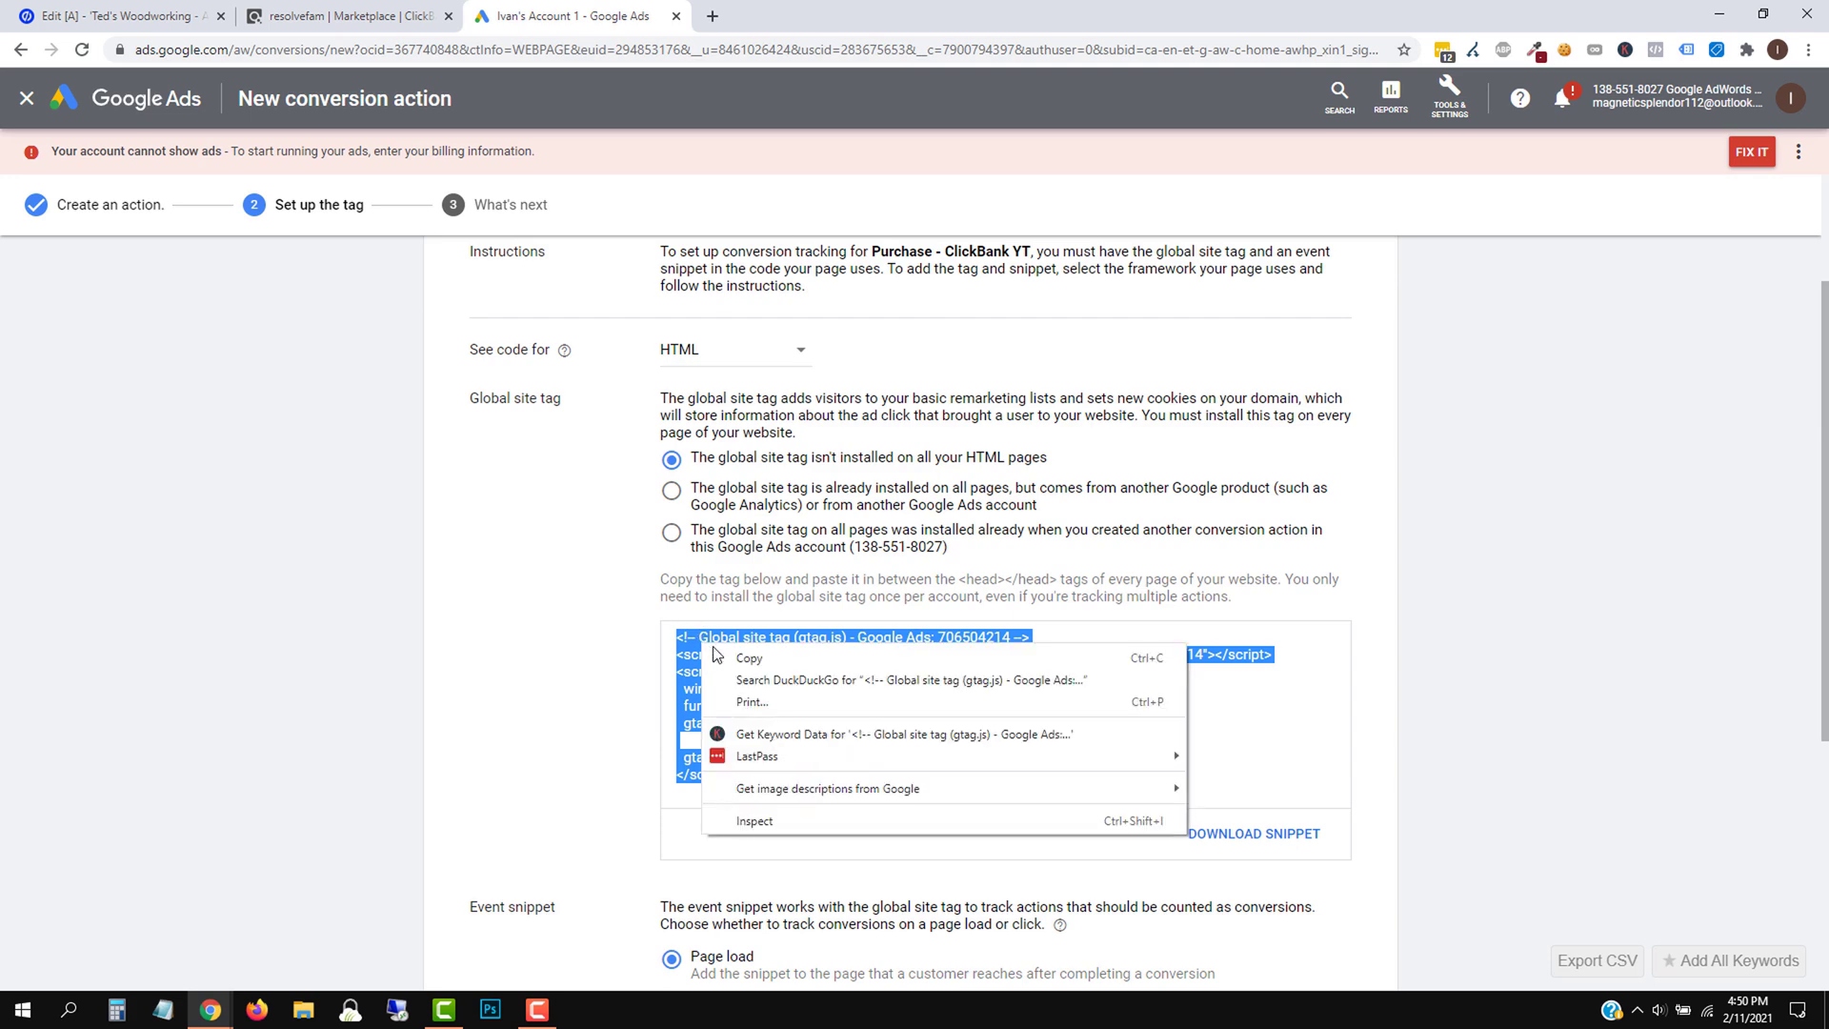
pyautogui.click(738, 660)
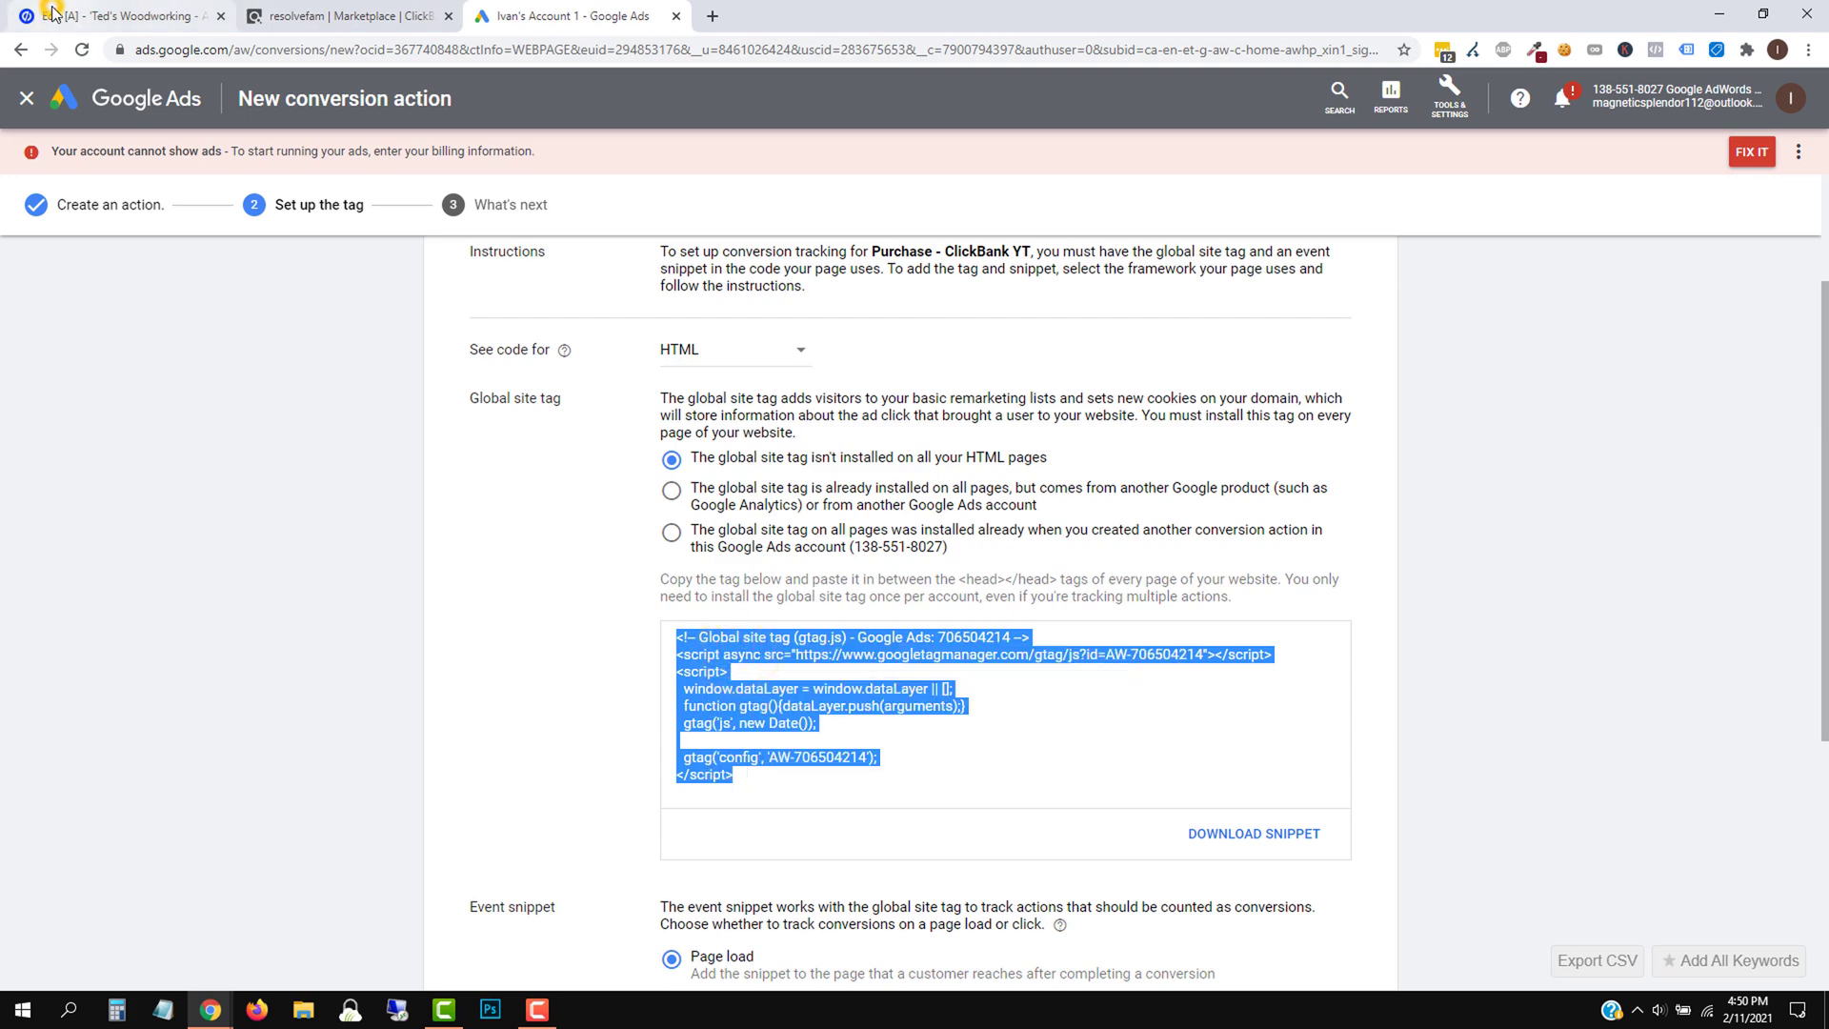
pyautogui.click(112, 13)
# Paste the global site tag into a new Head-placed script named 'Google Ads BASE Code'
pyautogui.click(298, 967)
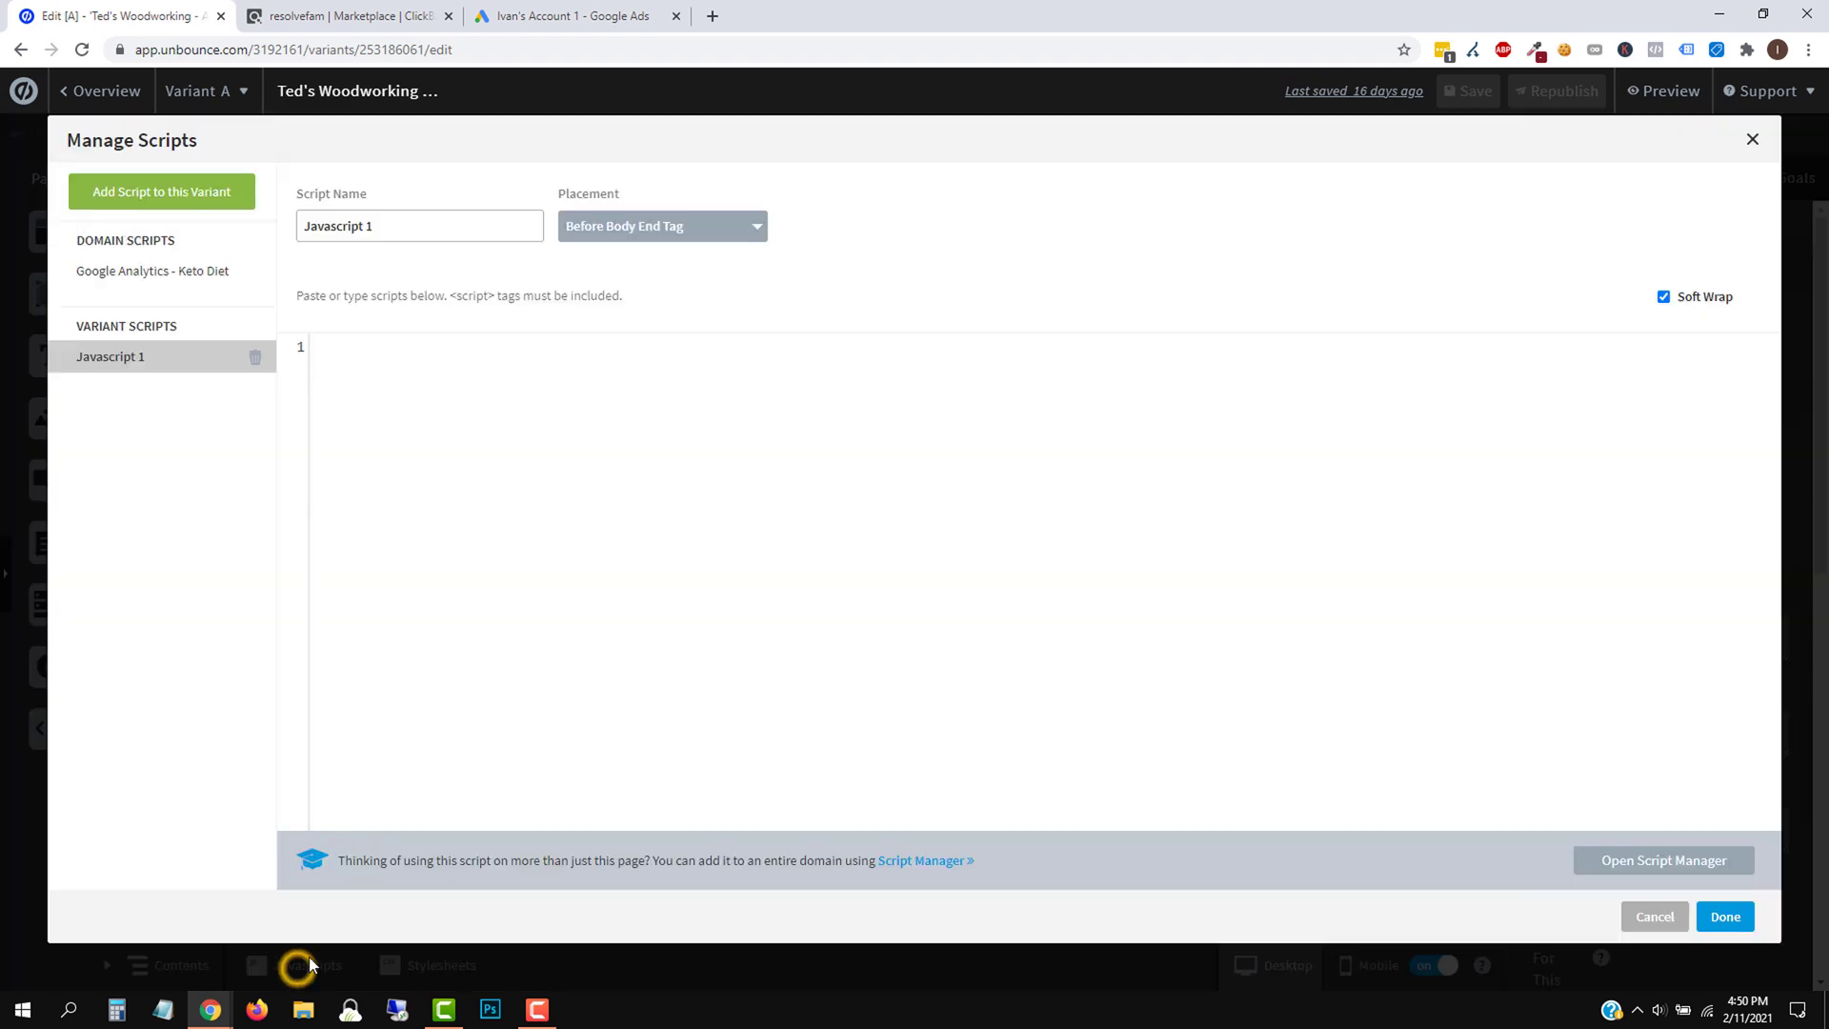
pyautogui.rightClick(364, 343)
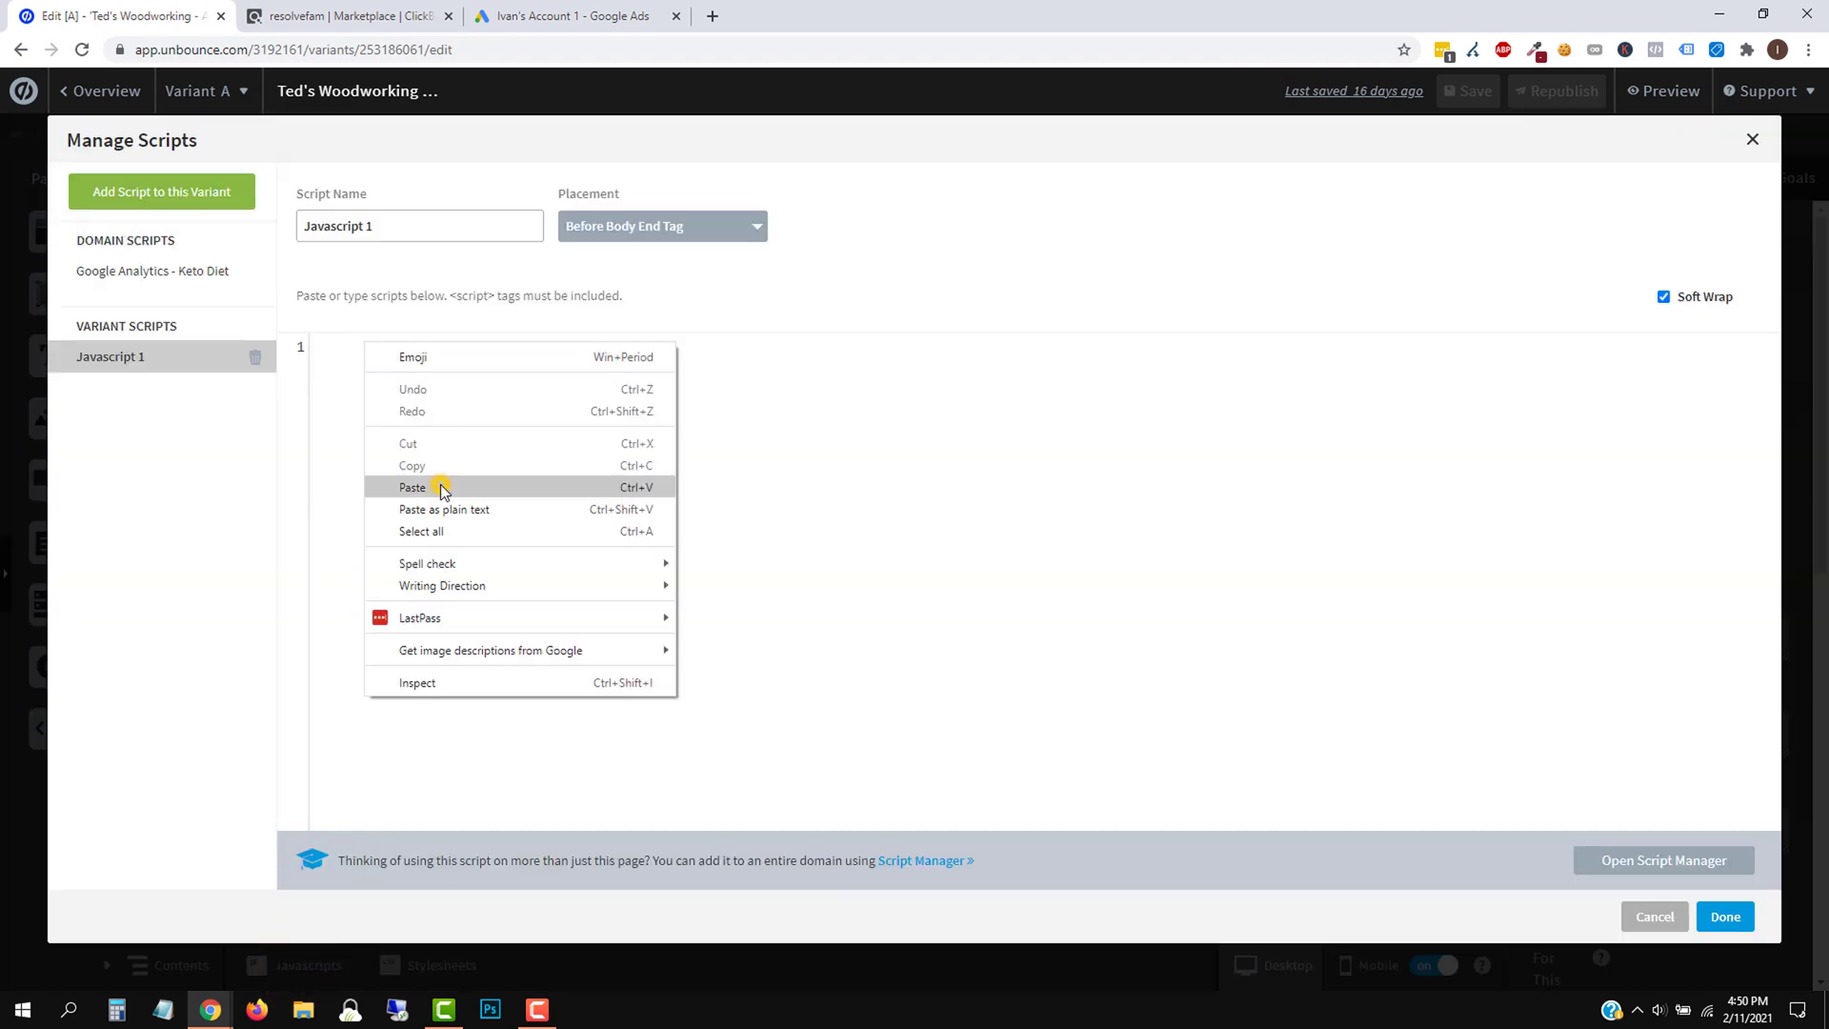
pyautogui.click(435, 486)
pyautogui.click(654, 229)
pyautogui.click(620, 329)
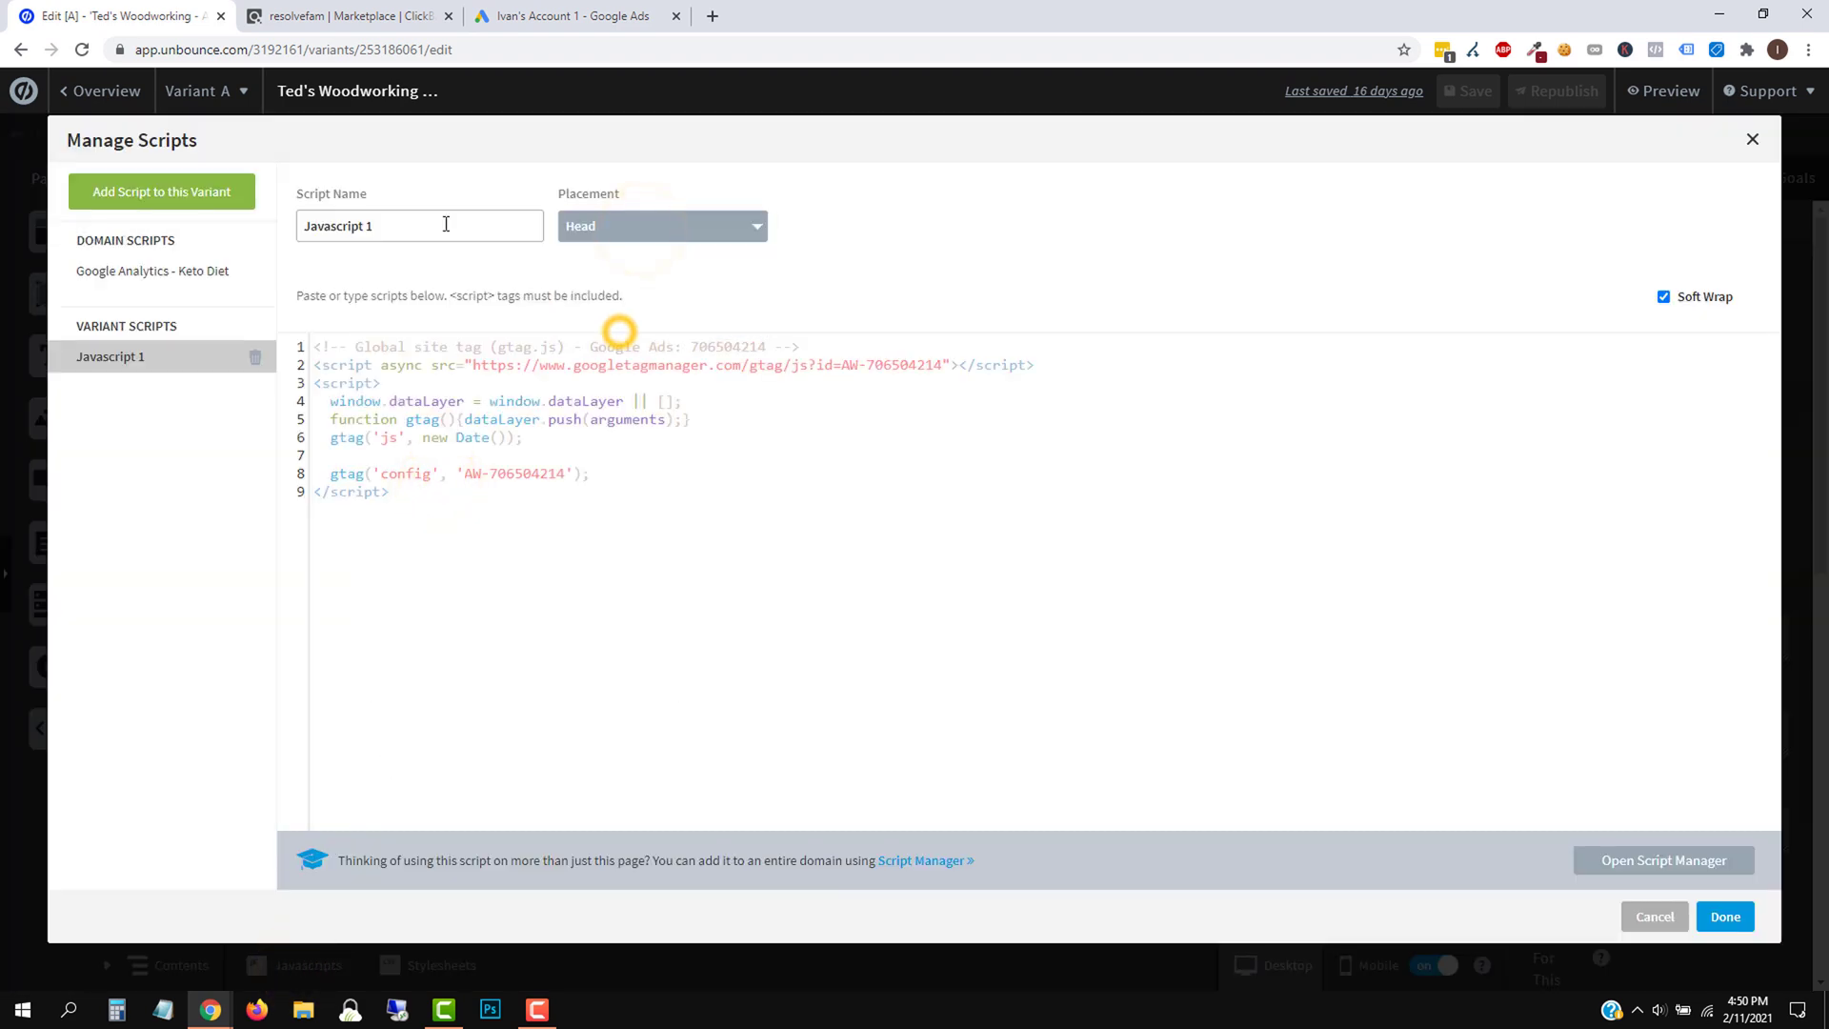
pyautogui.tripleClick(445, 225)
pyautogui.write('Google Ads BASE Code')
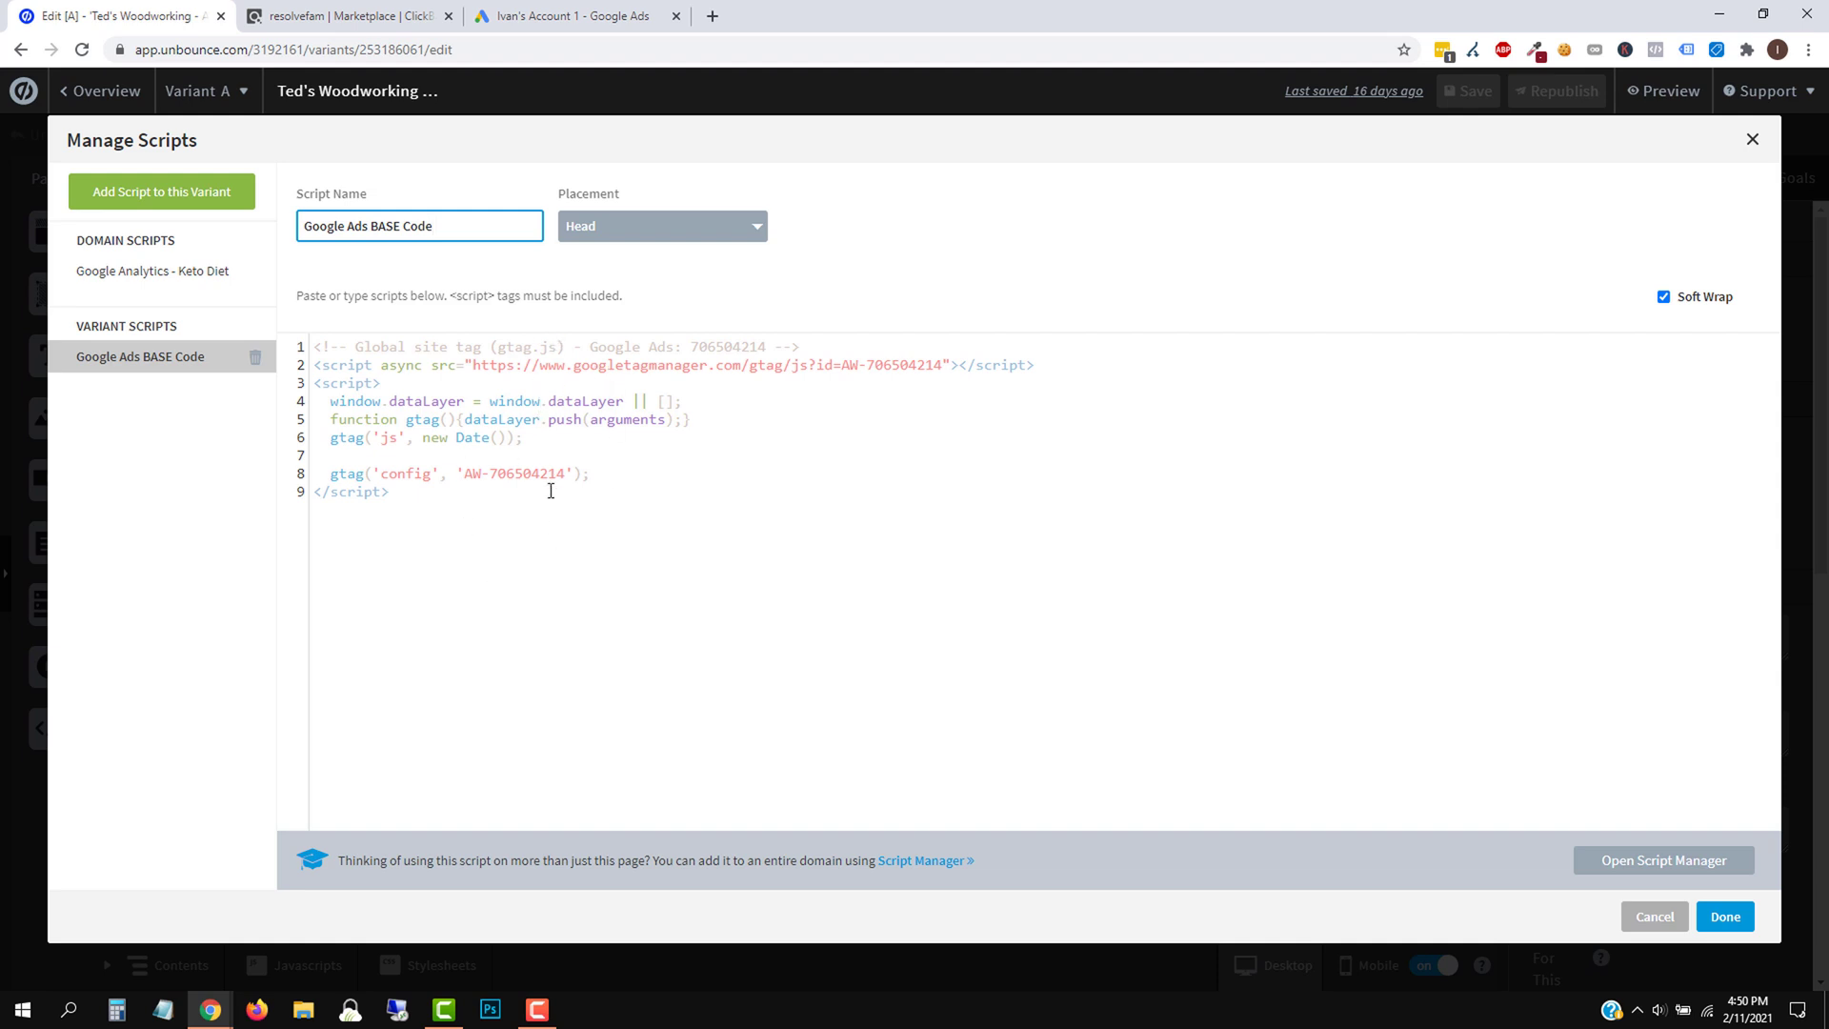
pyautogui.click(1725, 916)
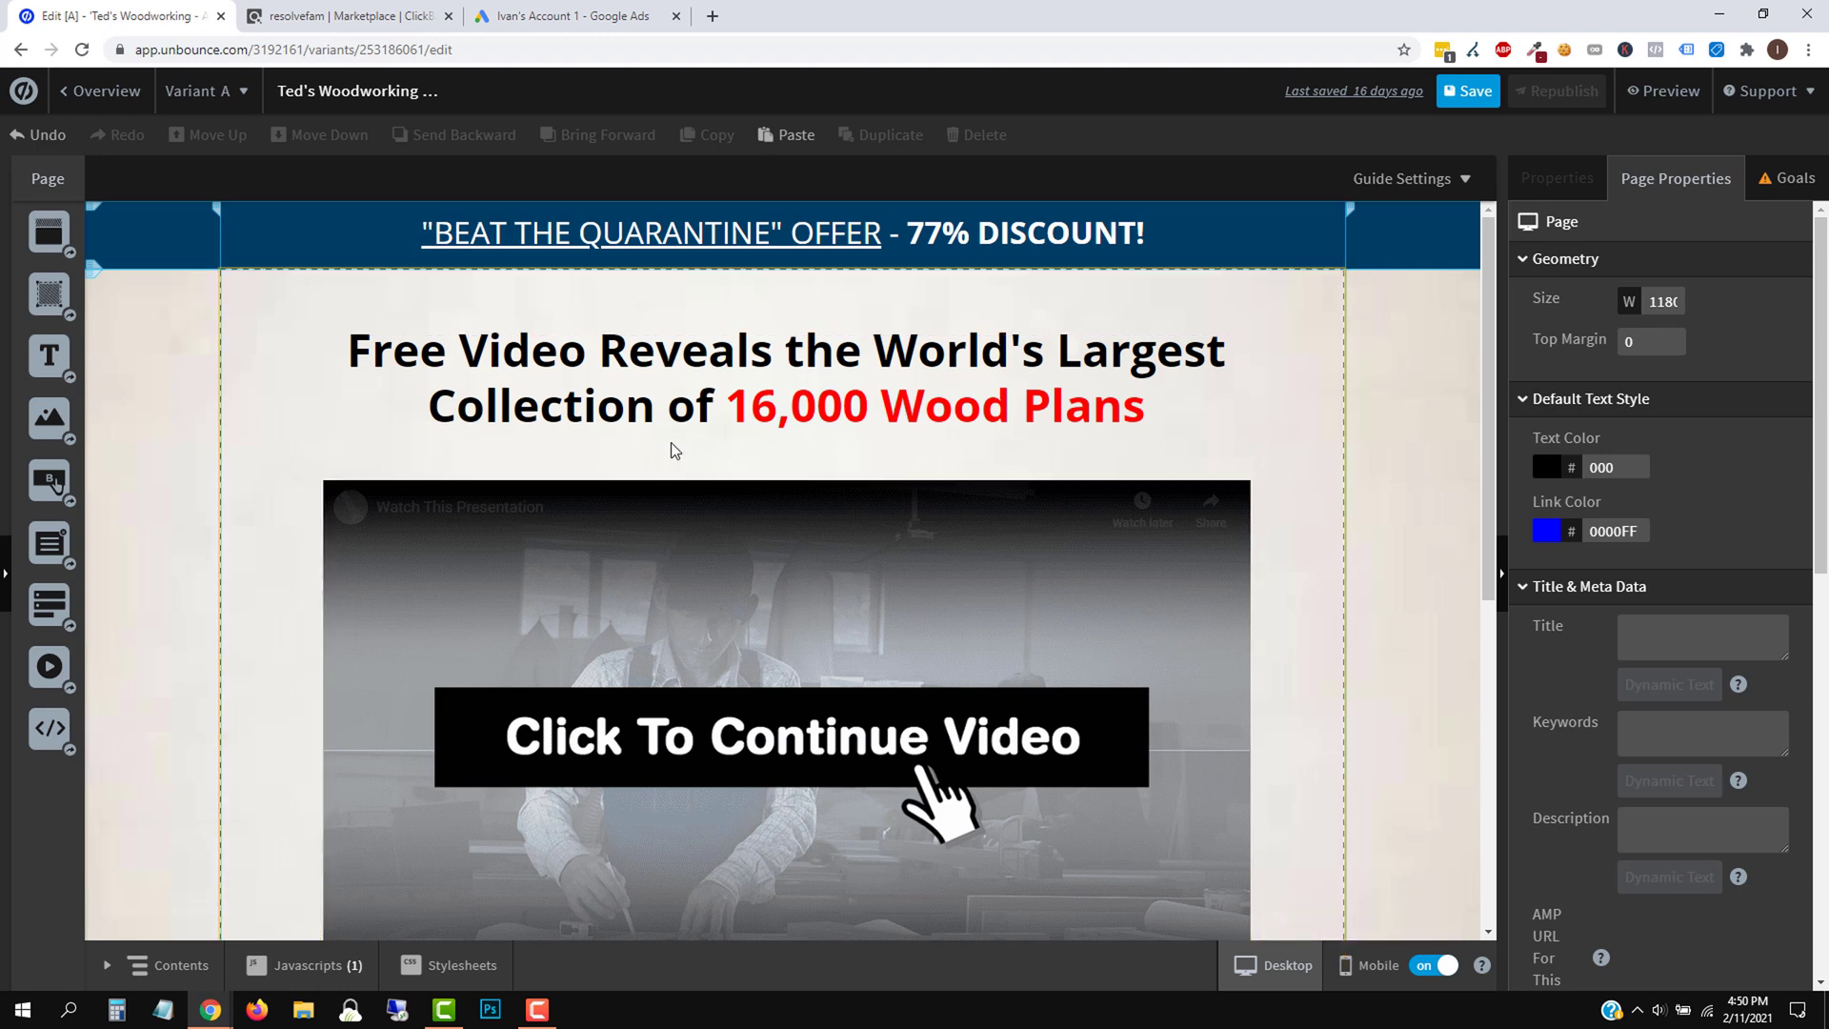
# Reopen the Google Ads BASE Code script and check it against the Google Ads tag
pyautogui.click(288, 968)
pyautogui.click(298, 887)
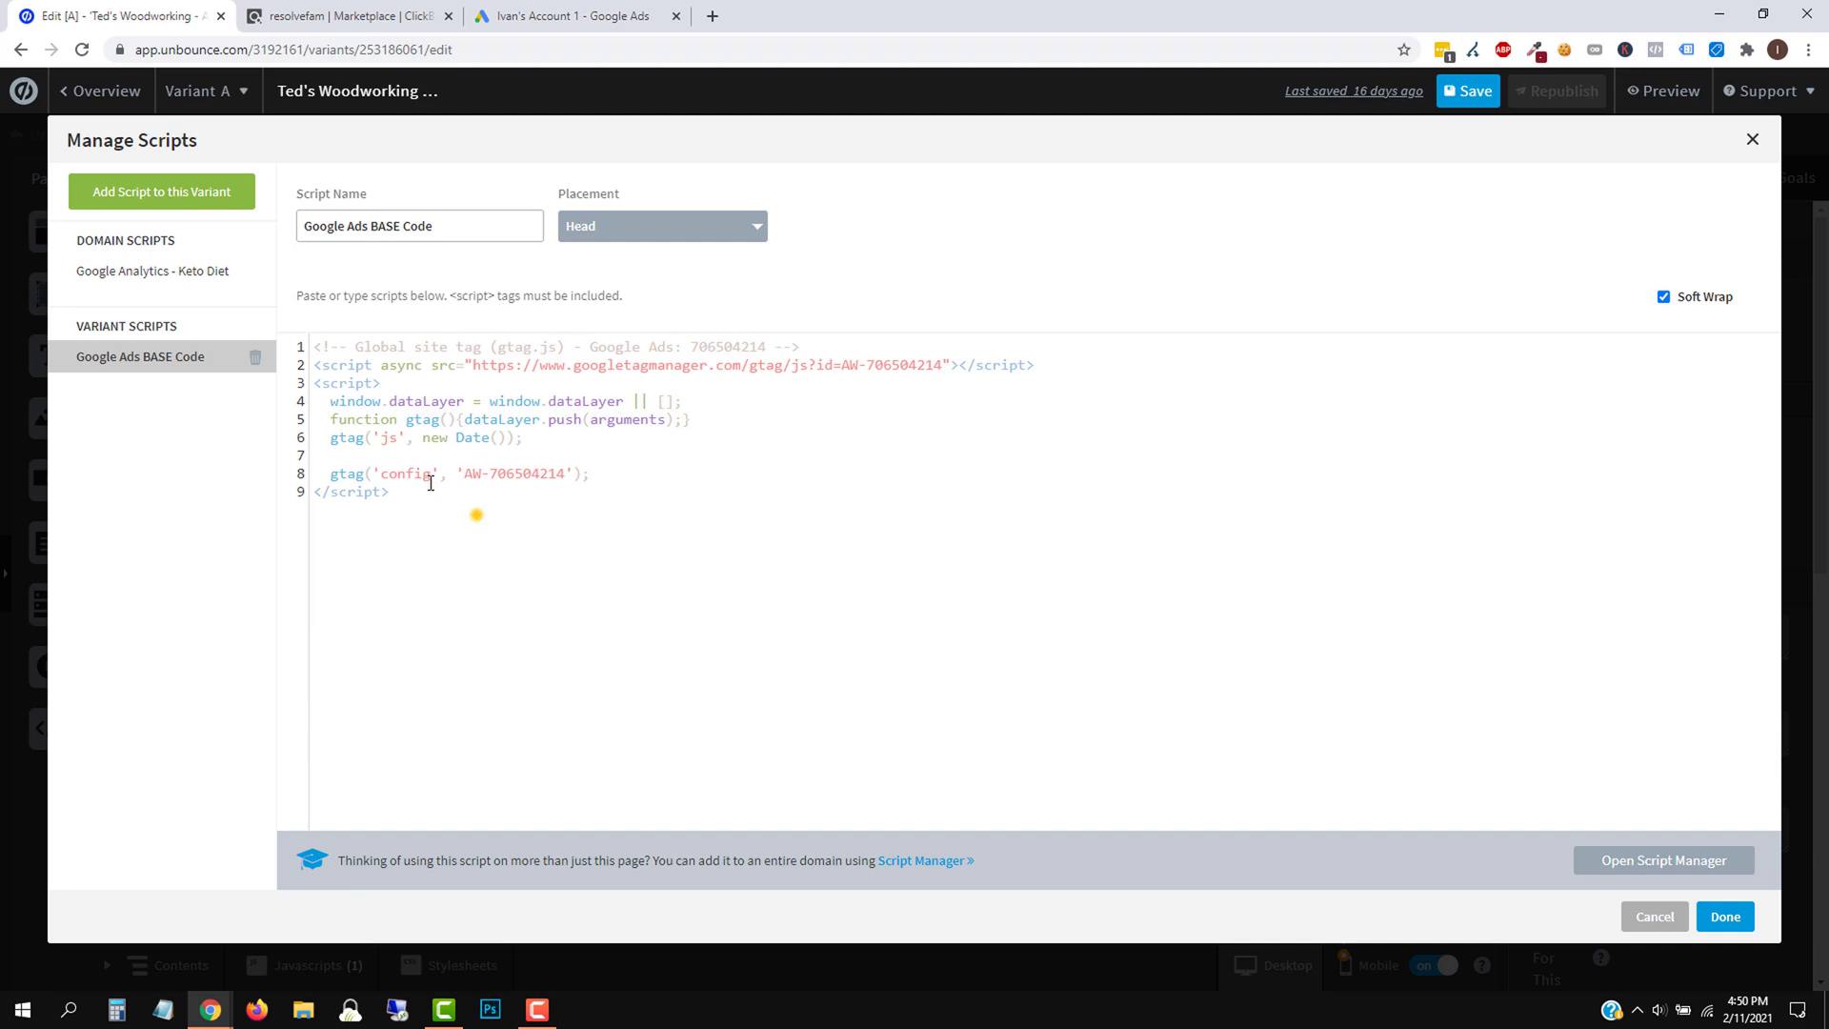
pyautogui.hotkey('ctrl', 'a')
pyautogui.click(519, 16)
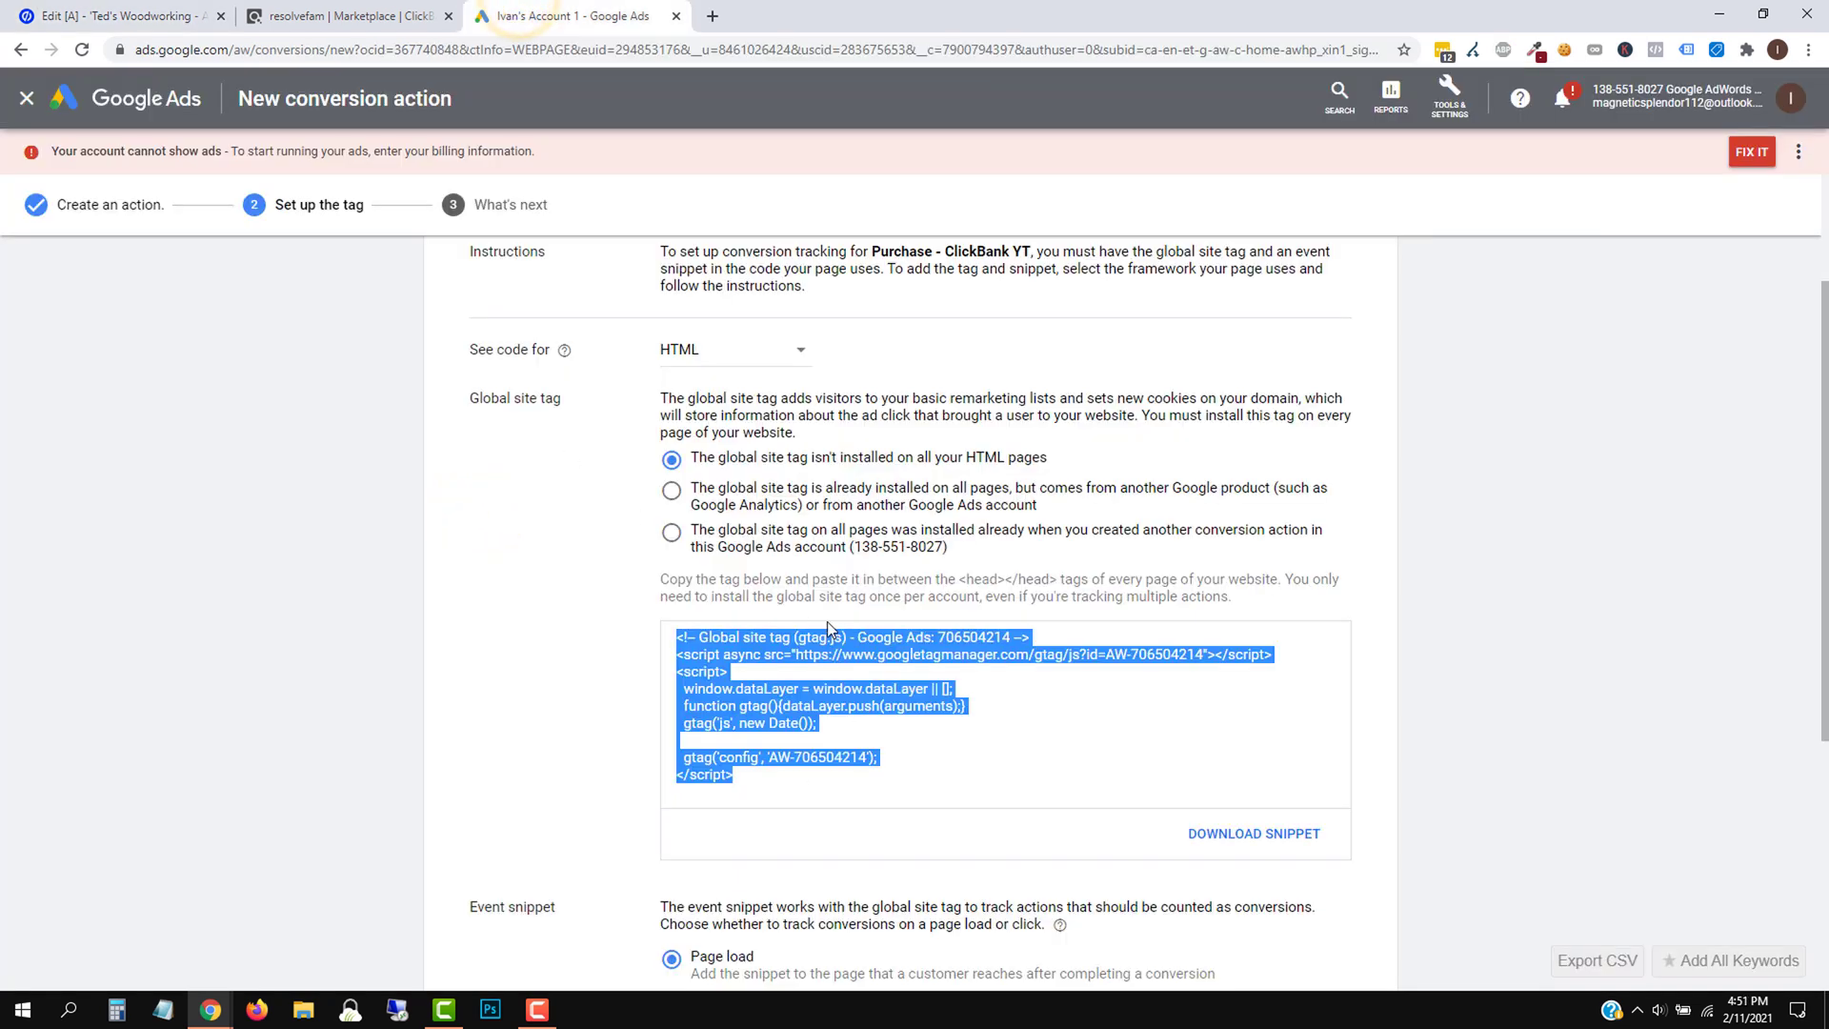
pyautogui.click(142, 16)
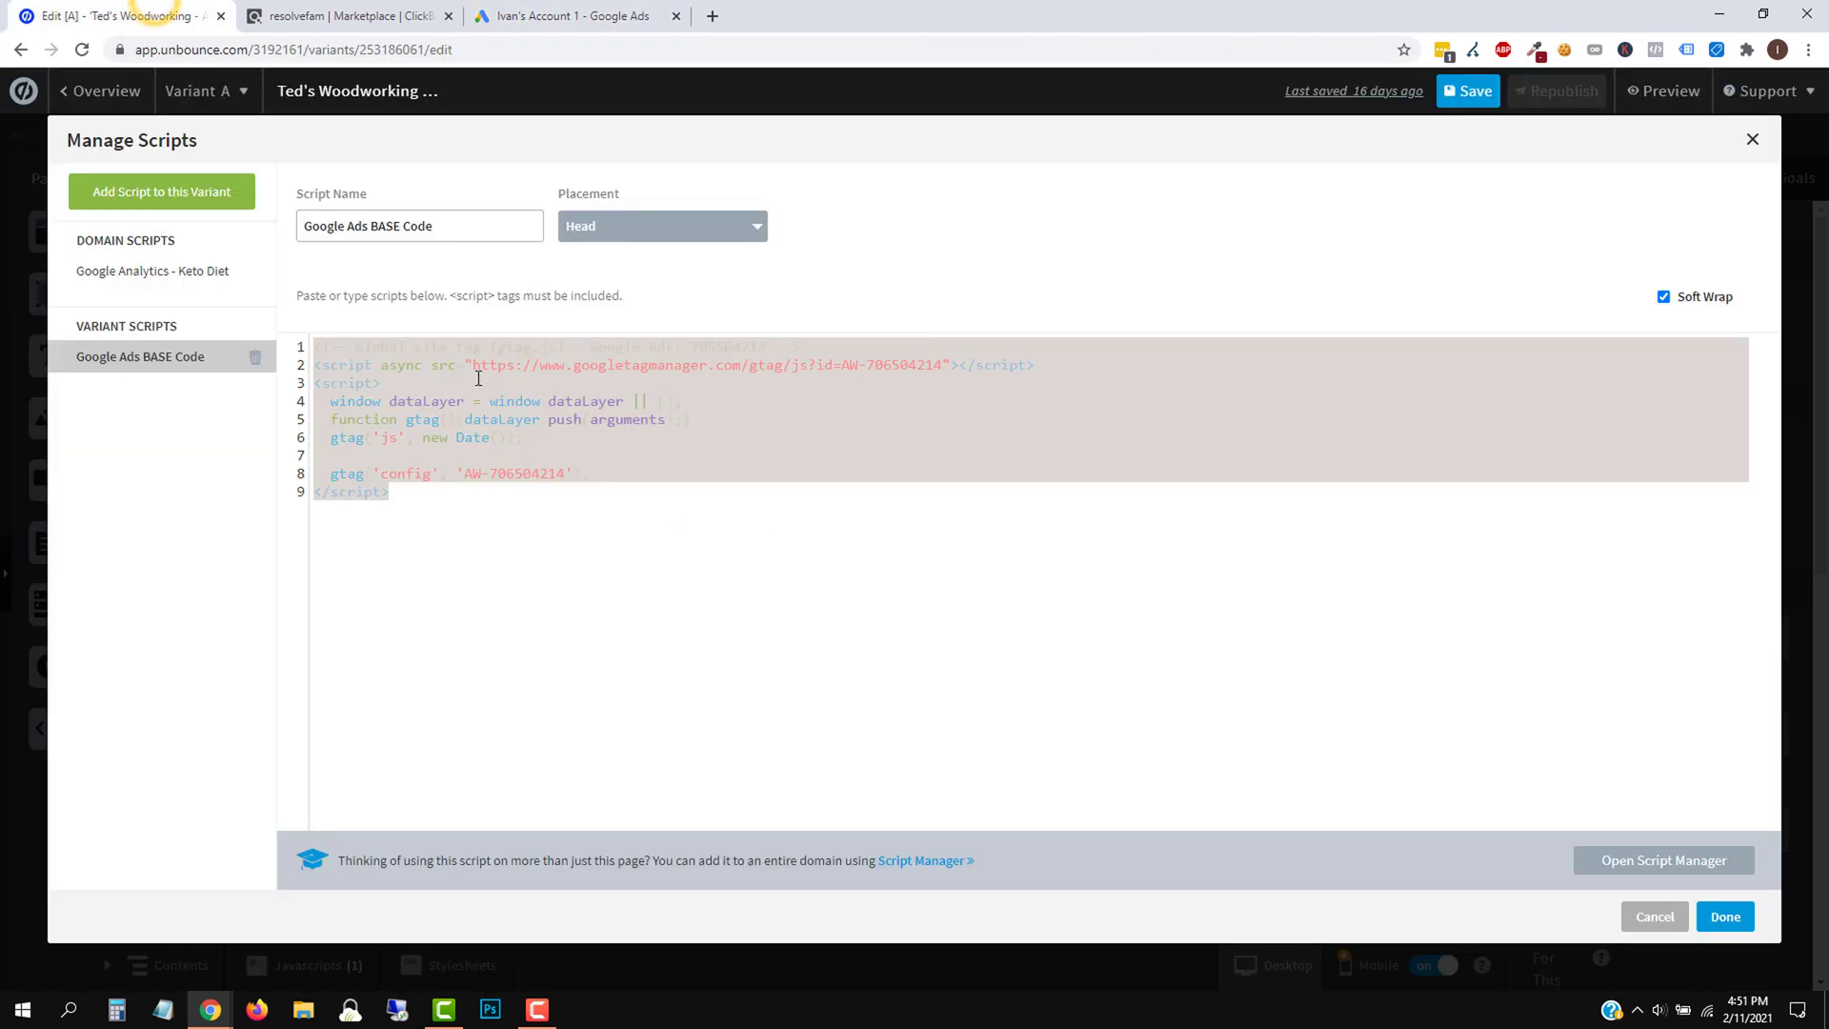
pyautogui.click(437, 543)
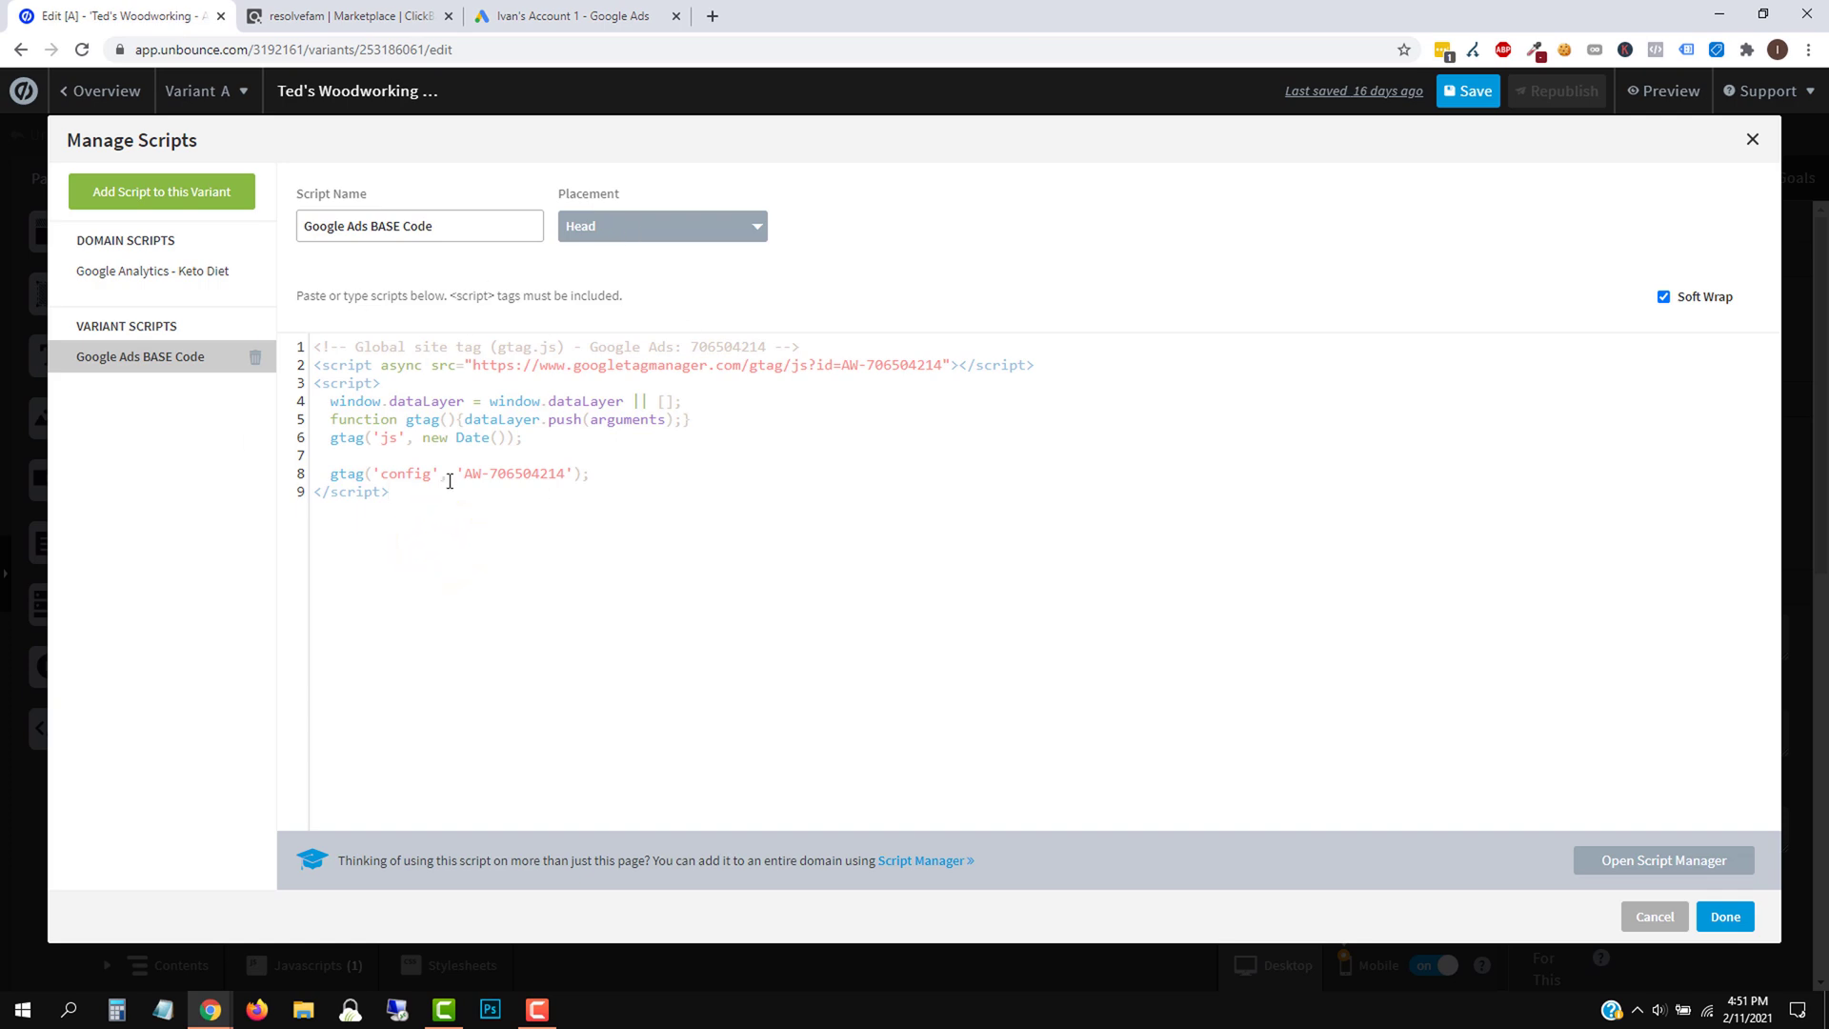
pyautogui.click(1725, 916)
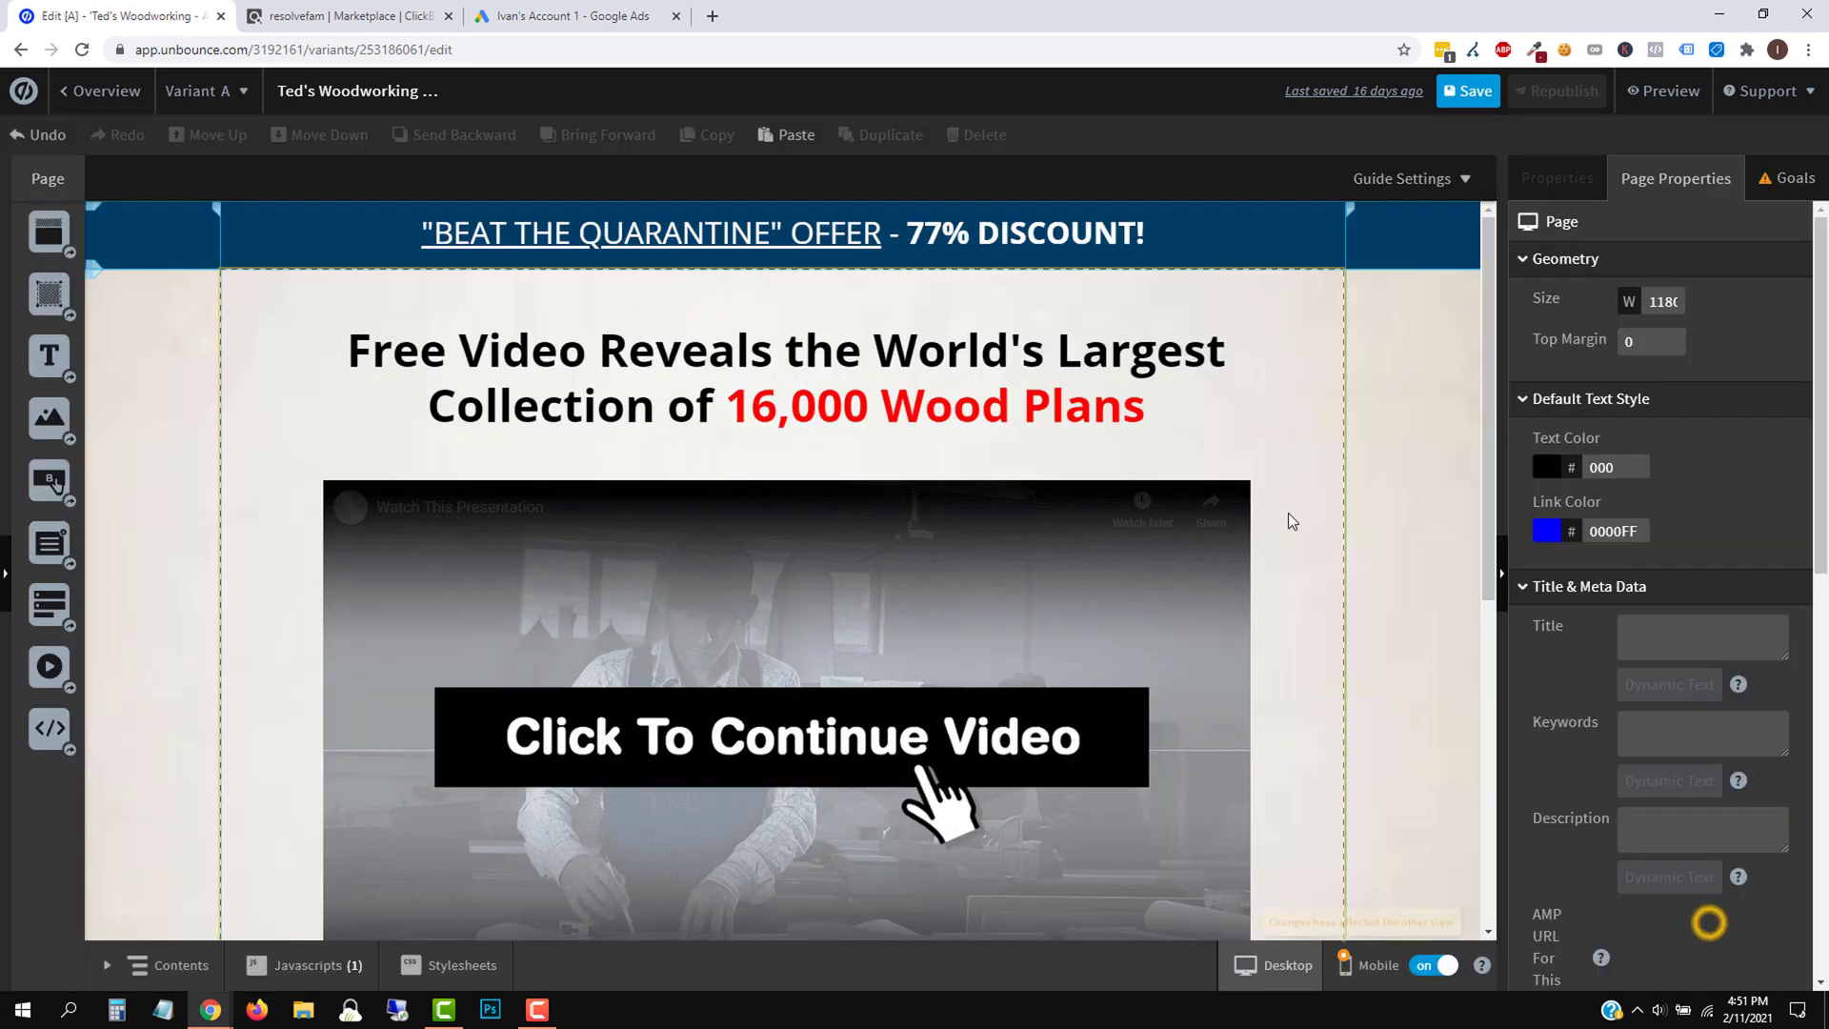
# Save and republish the Ted's Woodworking landing page, dismissing the success message
pyautogui.click(1488, 100)
pyautogui.click(1559, 93)
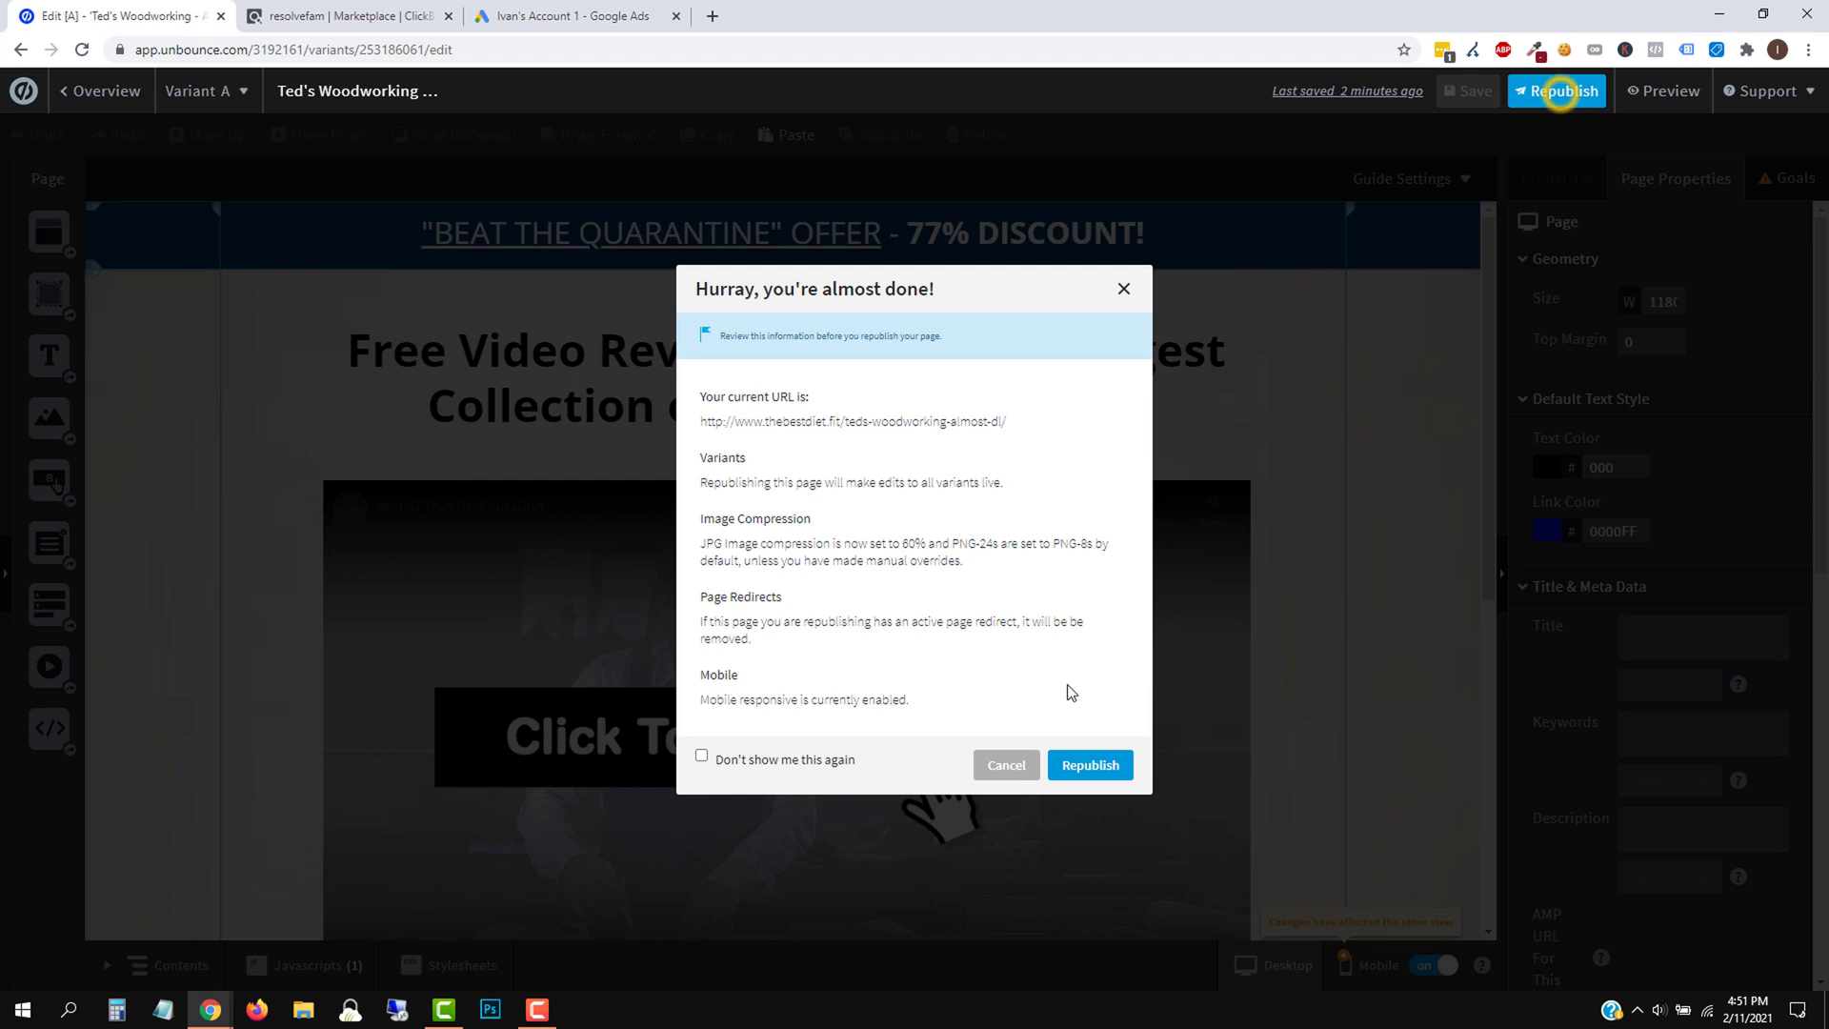
pyautogui.click(1094, 765)
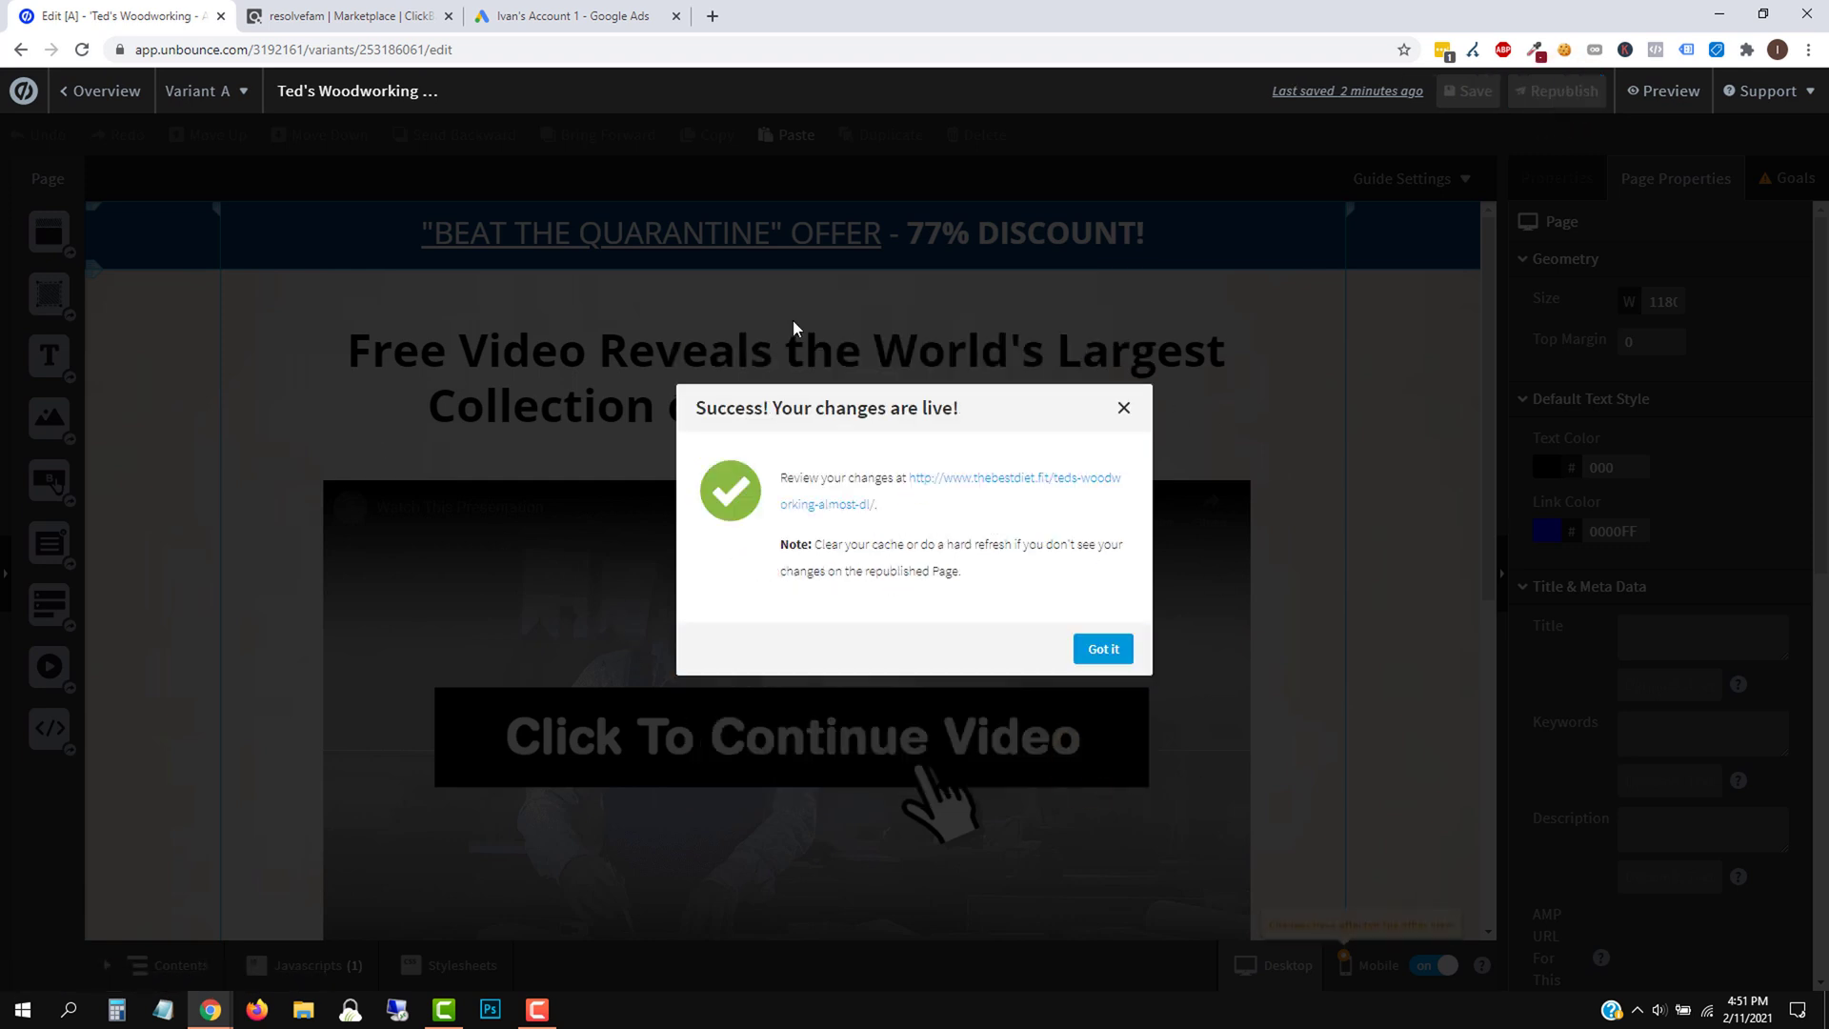
pyautogui.click(1097, 648)
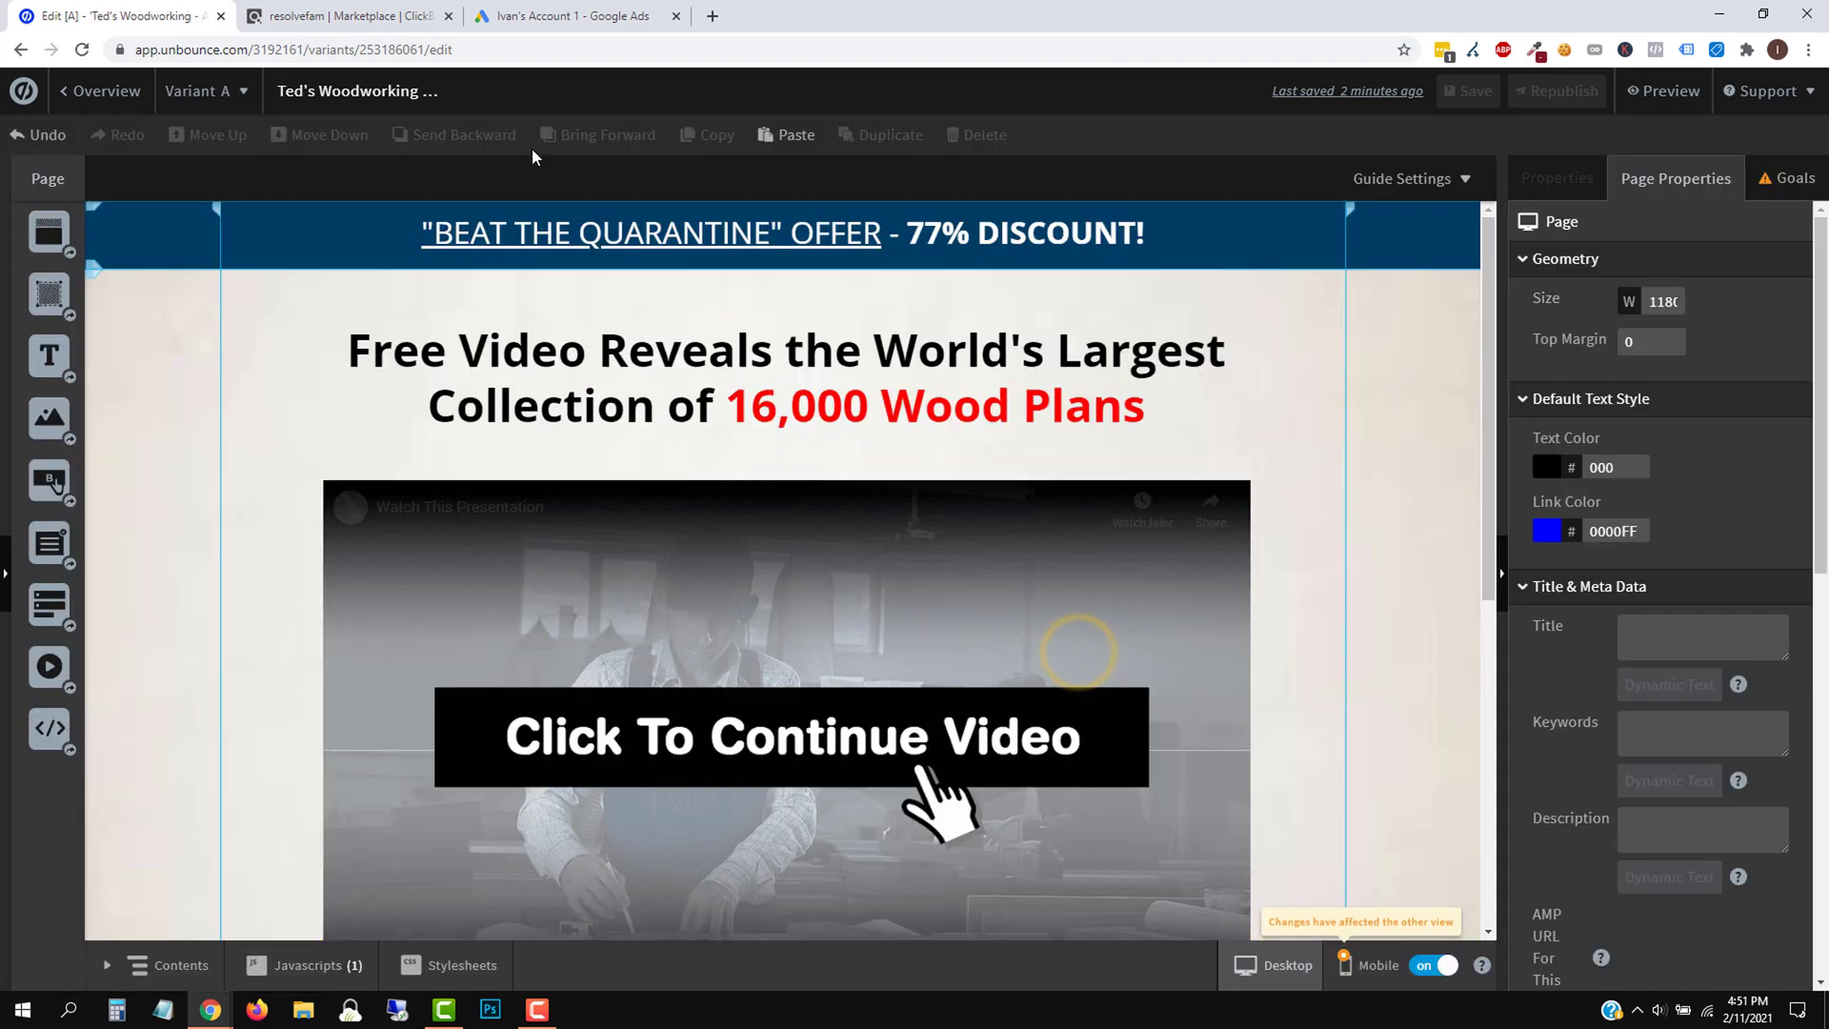
pyautogui.click(536, 16)
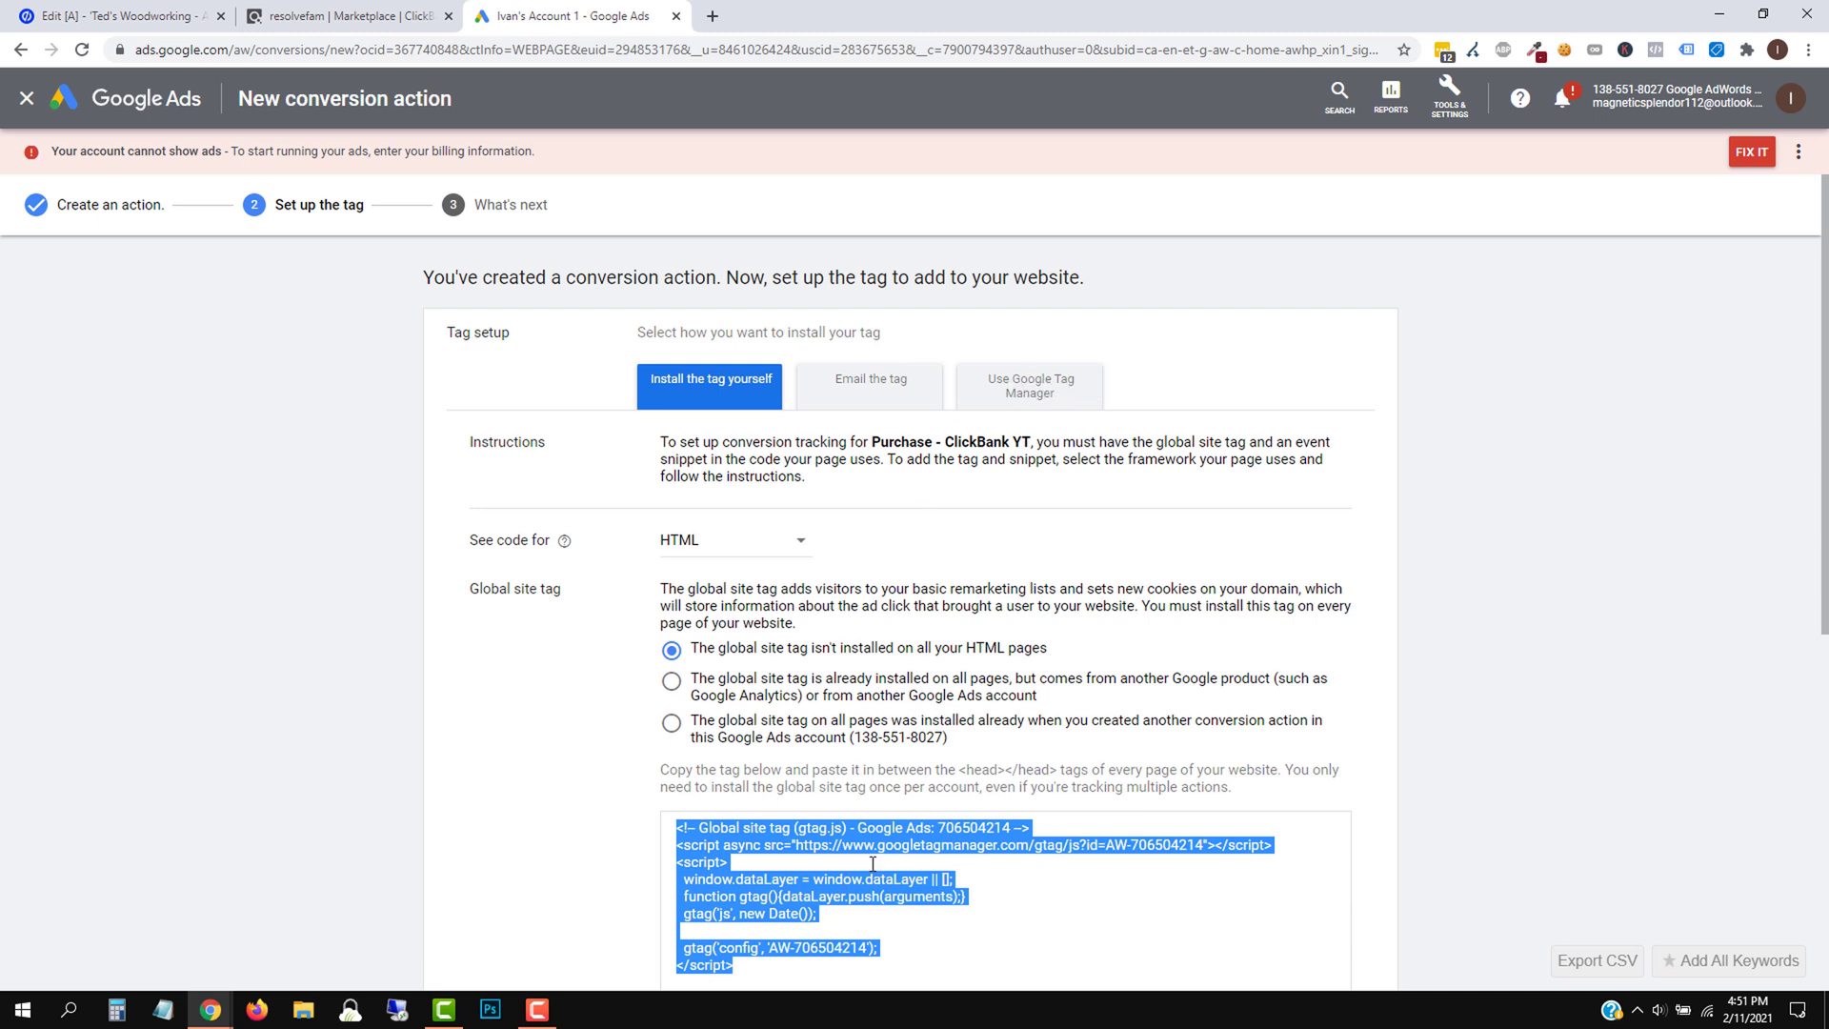
# Show the Google Tag Manager option and select the Conversion ID and Conversion label
pyautogui.click(995, 408)
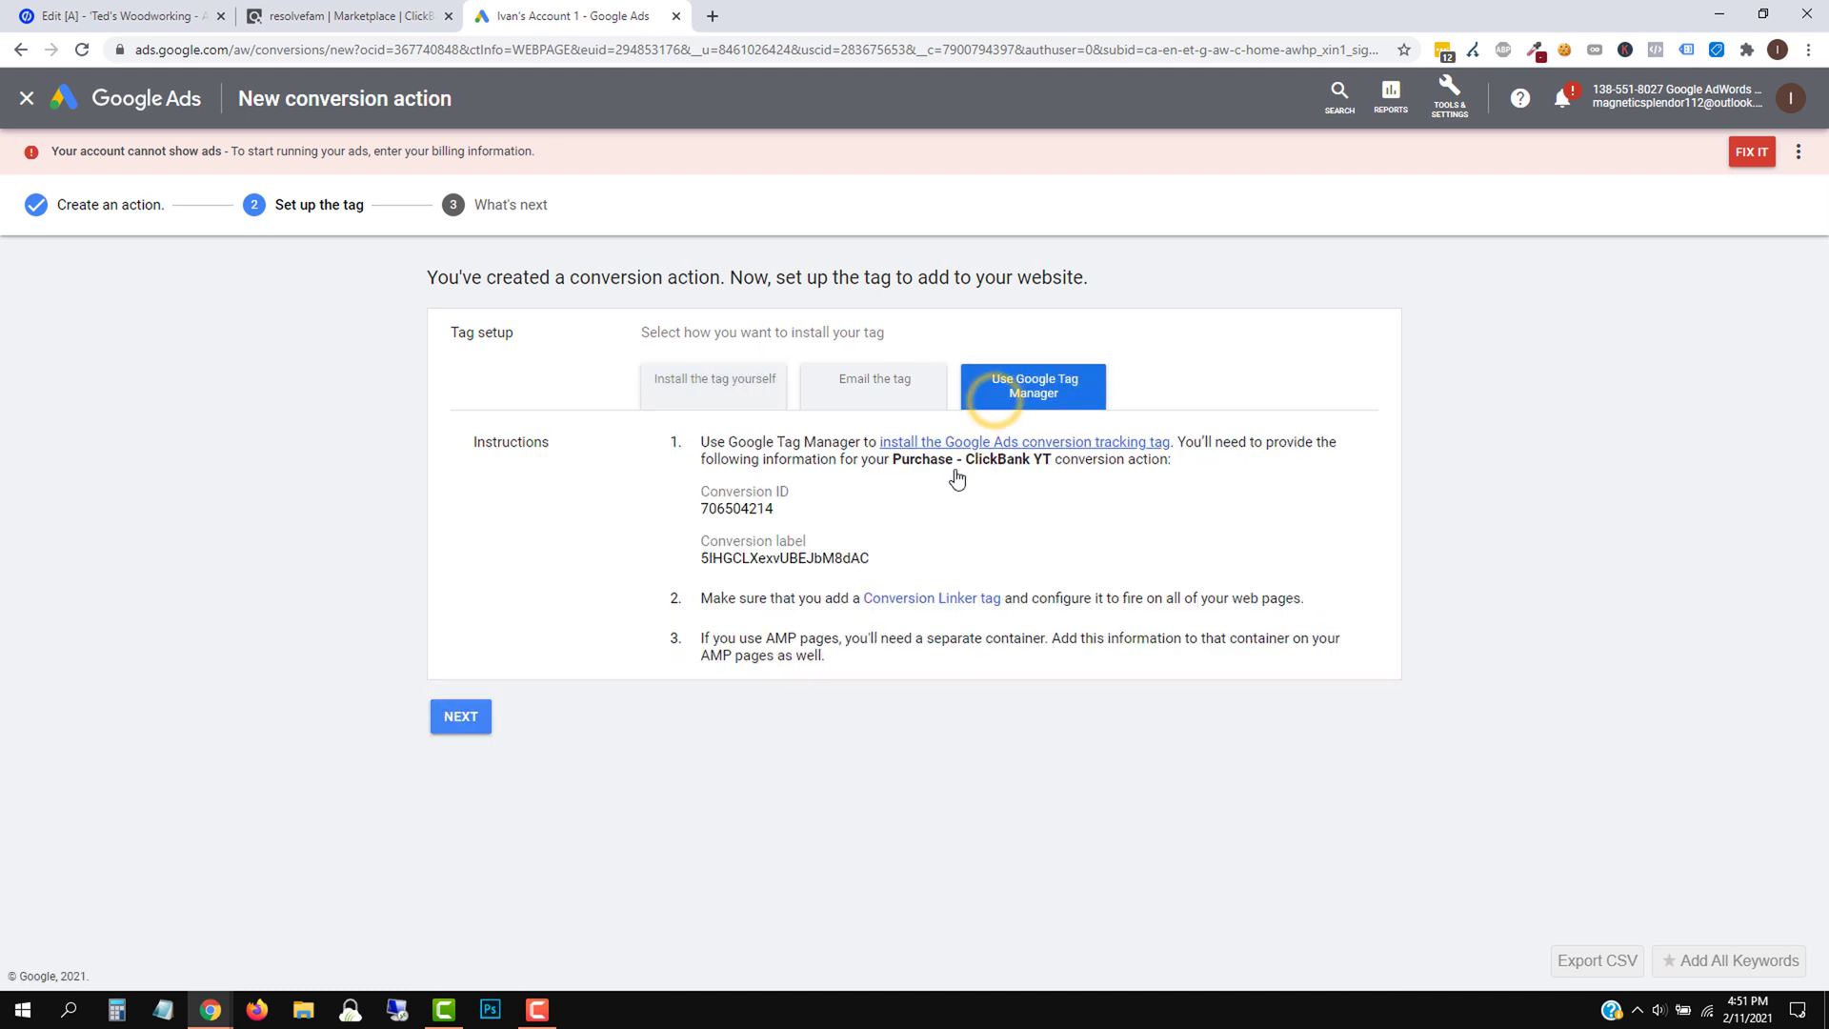
pyautogui.doubleClick(703, 507)
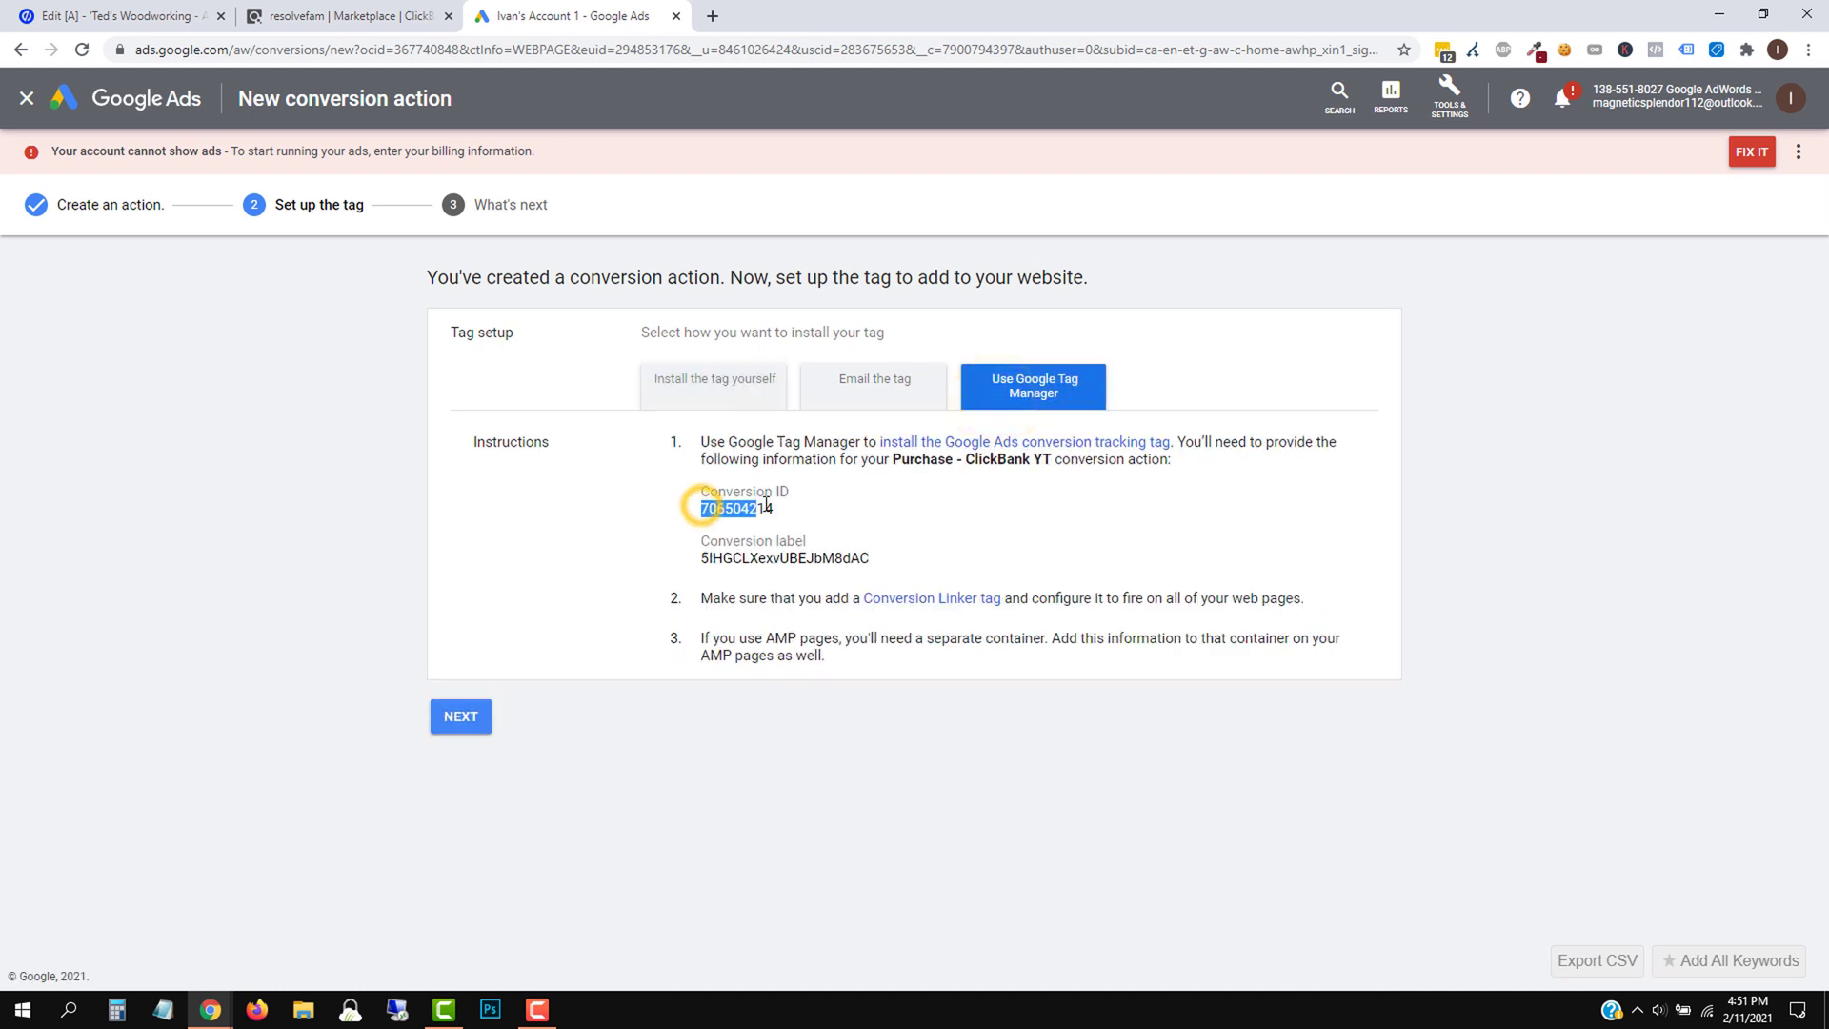
pyautogui.moveTo(707, 559); pyautogui.dragTo(832, 574)
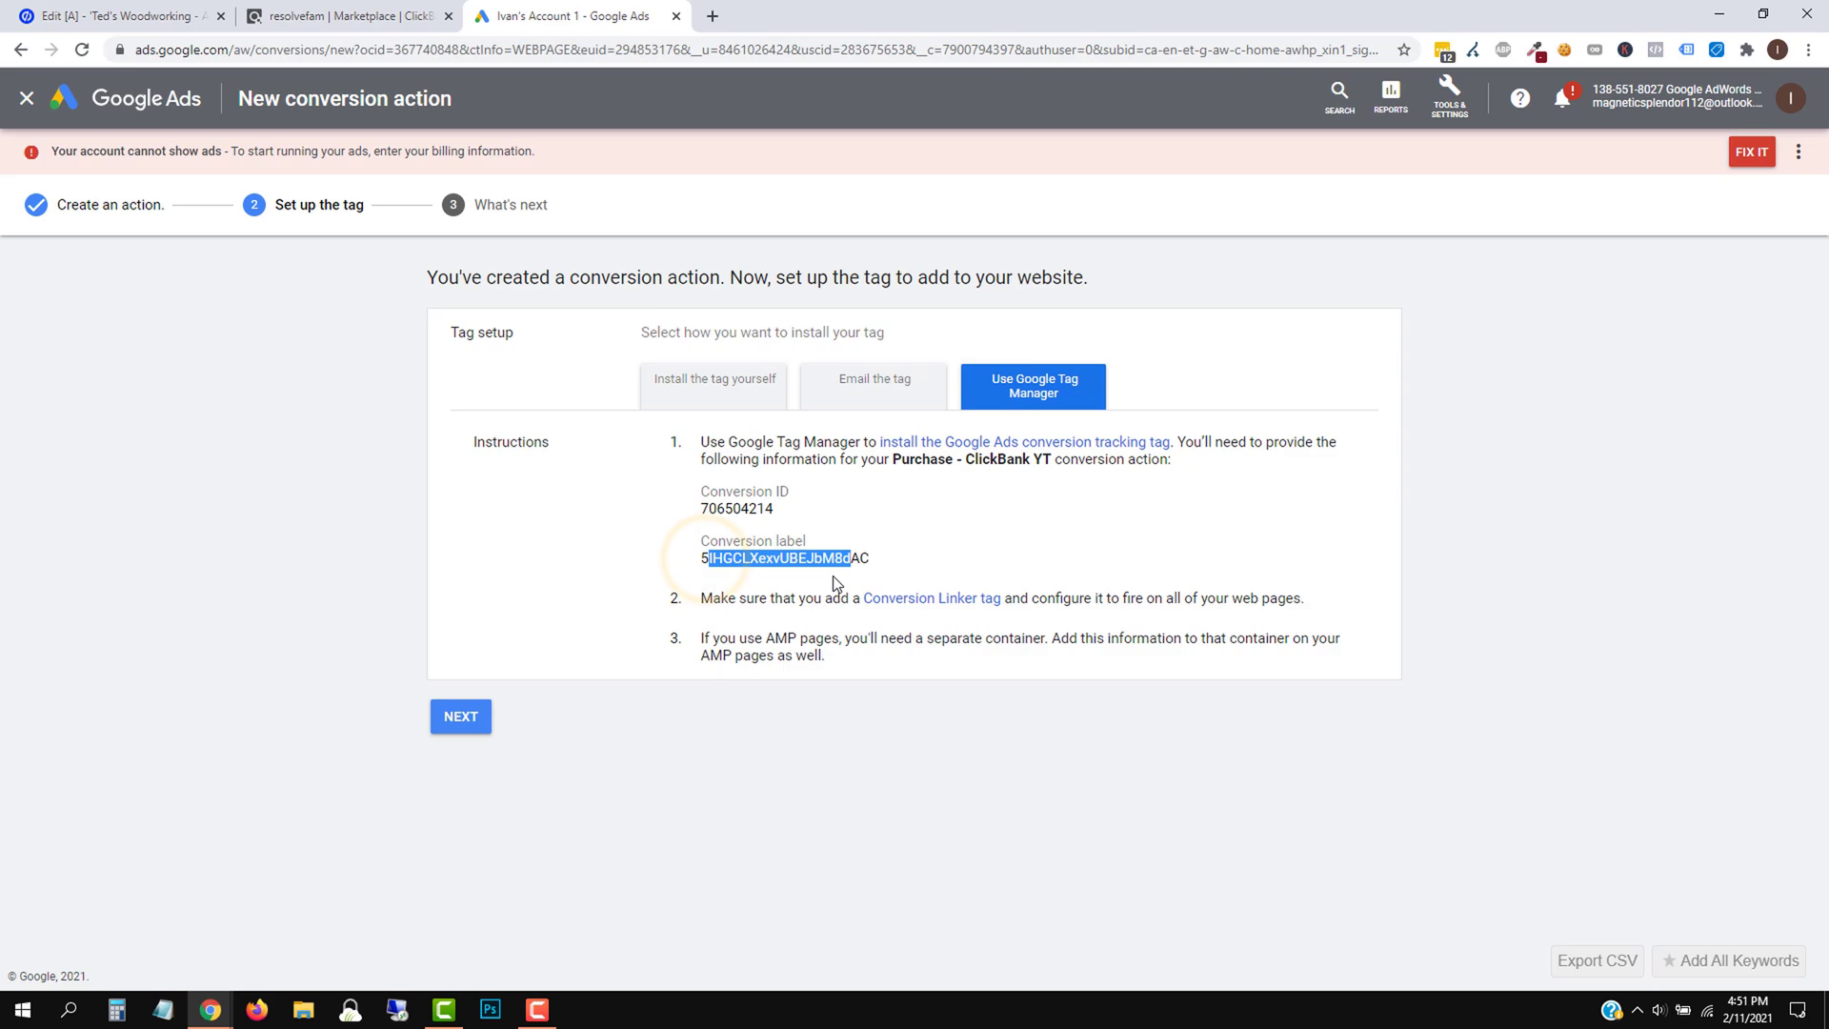
# In ClickBank Vendor Settings > My Site, add a tracking code under Integrated Sales Reporting
pyautogui.click(339, 13)
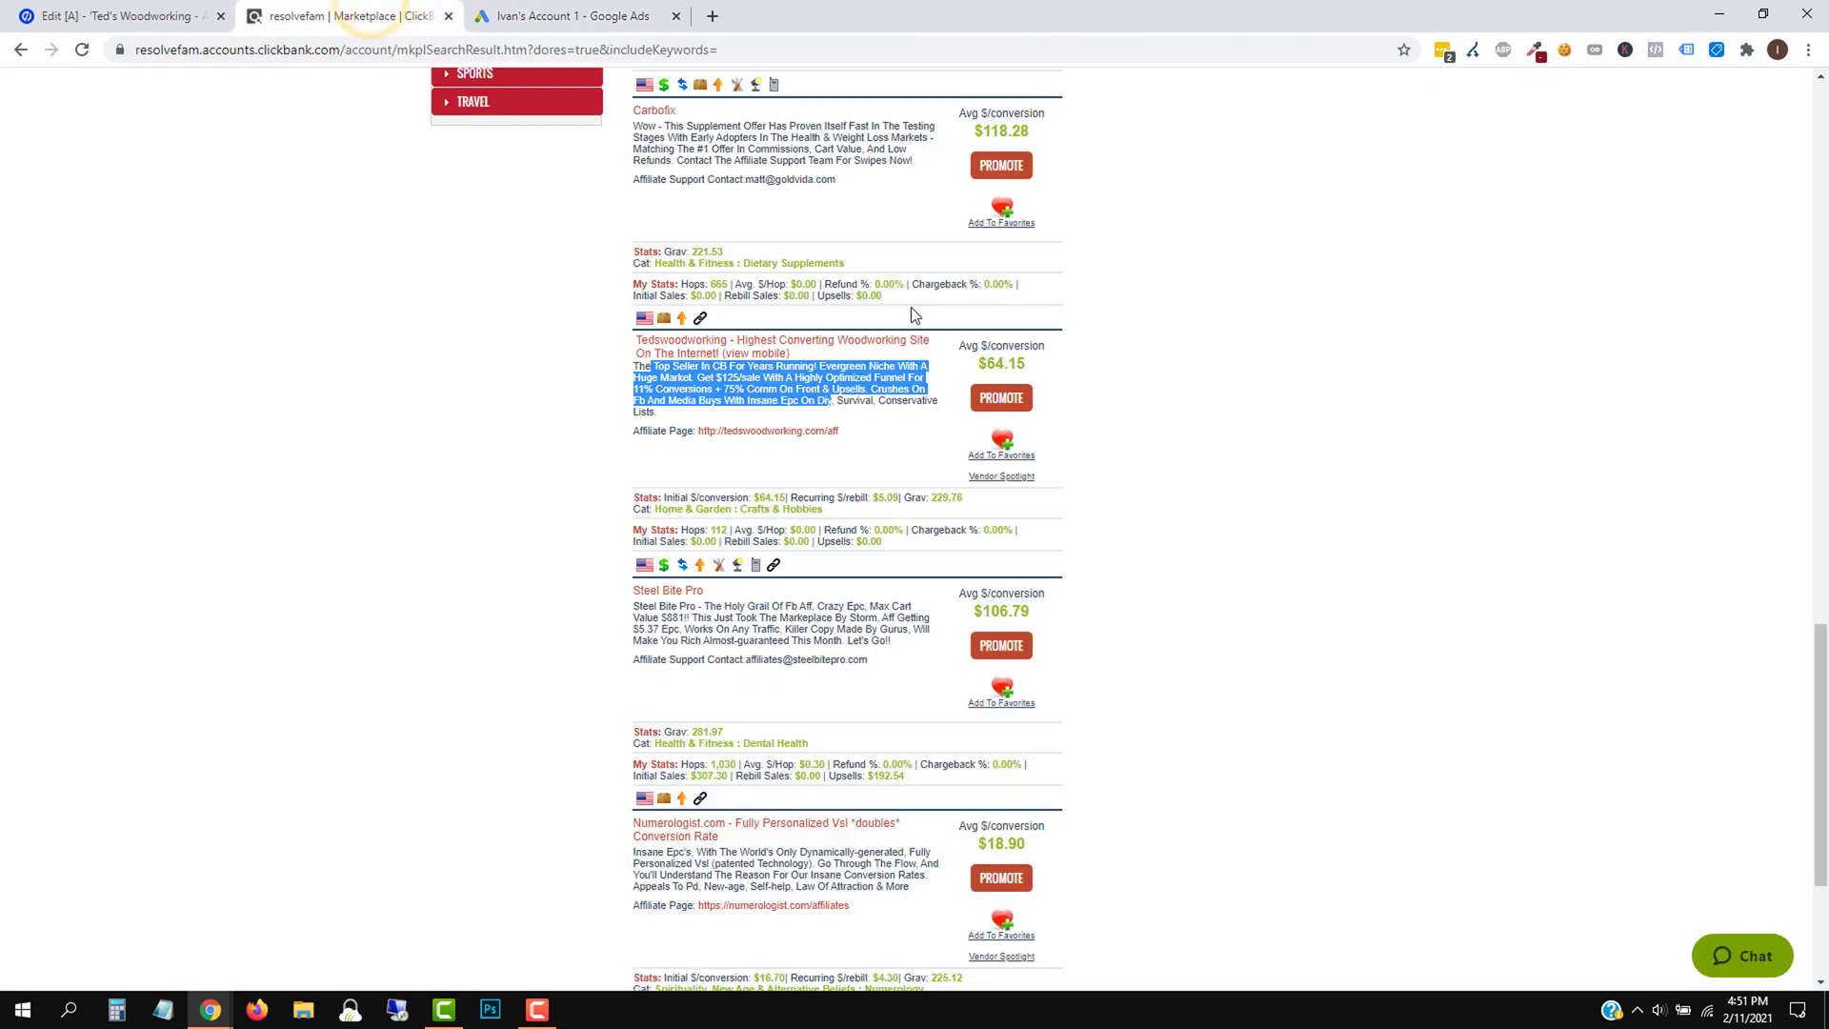
pyautogui.scroll(20, 1143, 443)
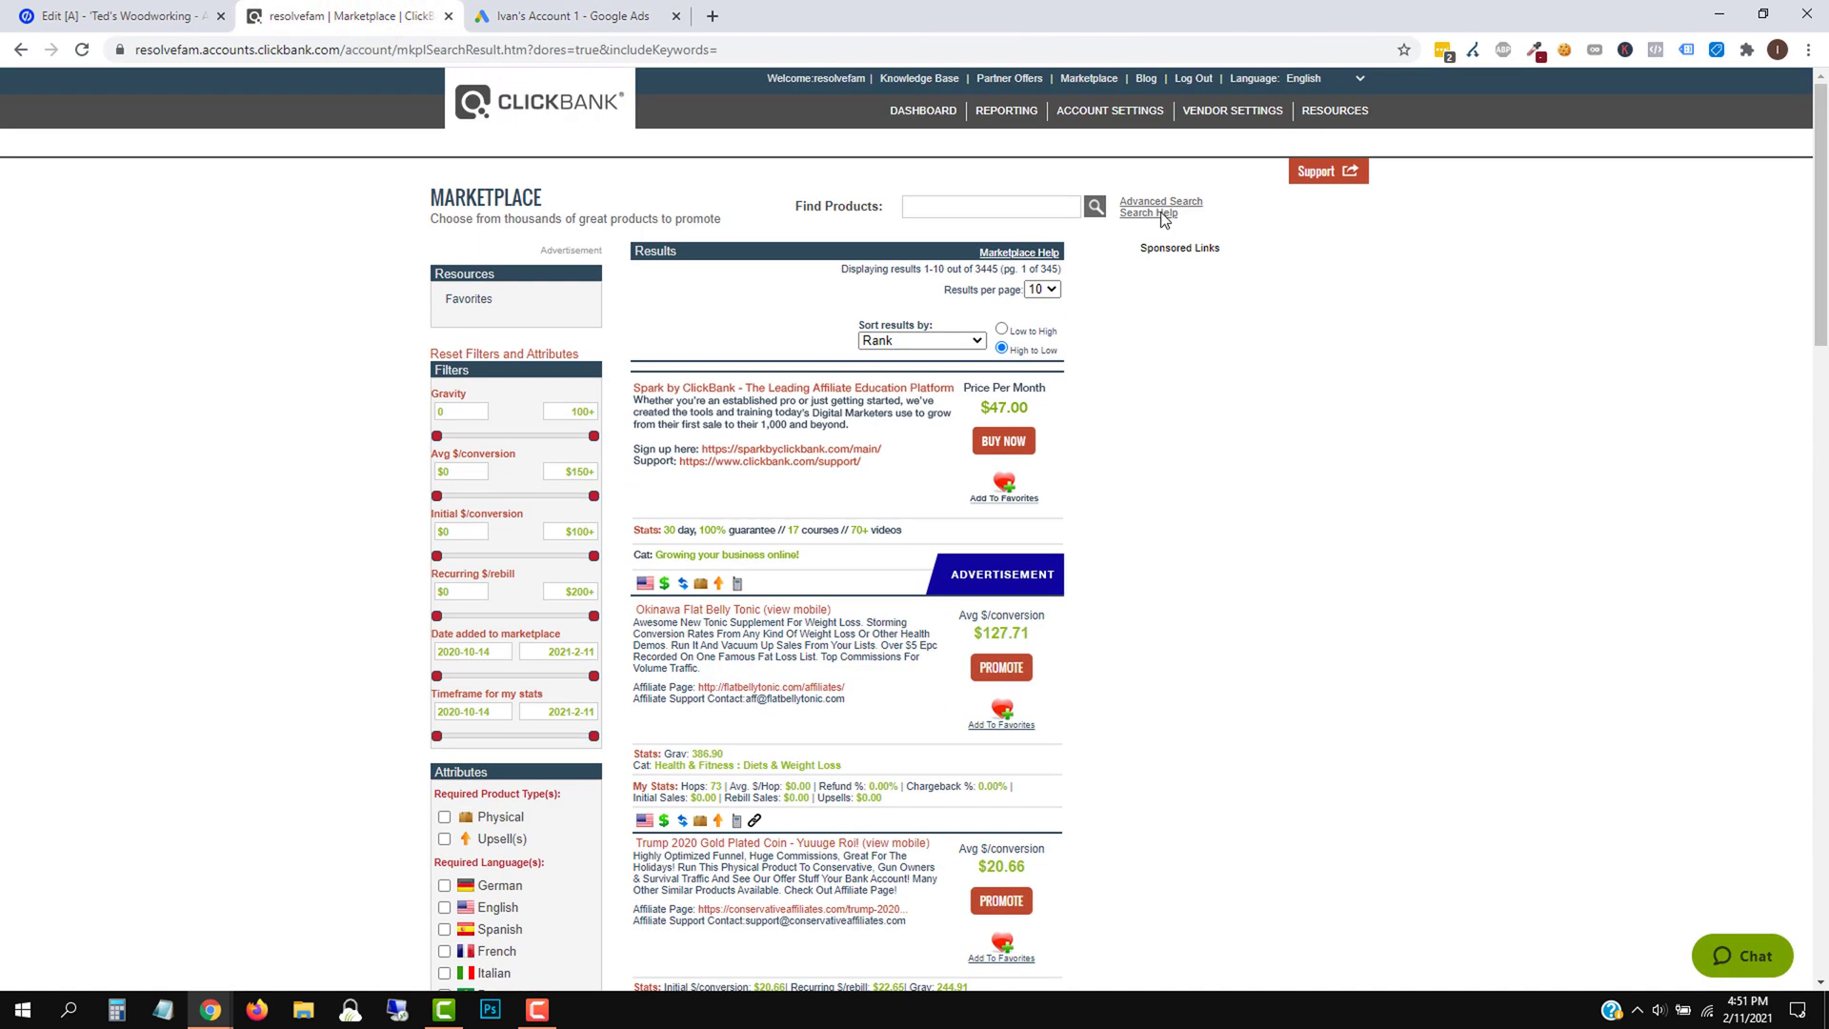
pyautogui.click(1211, 114)
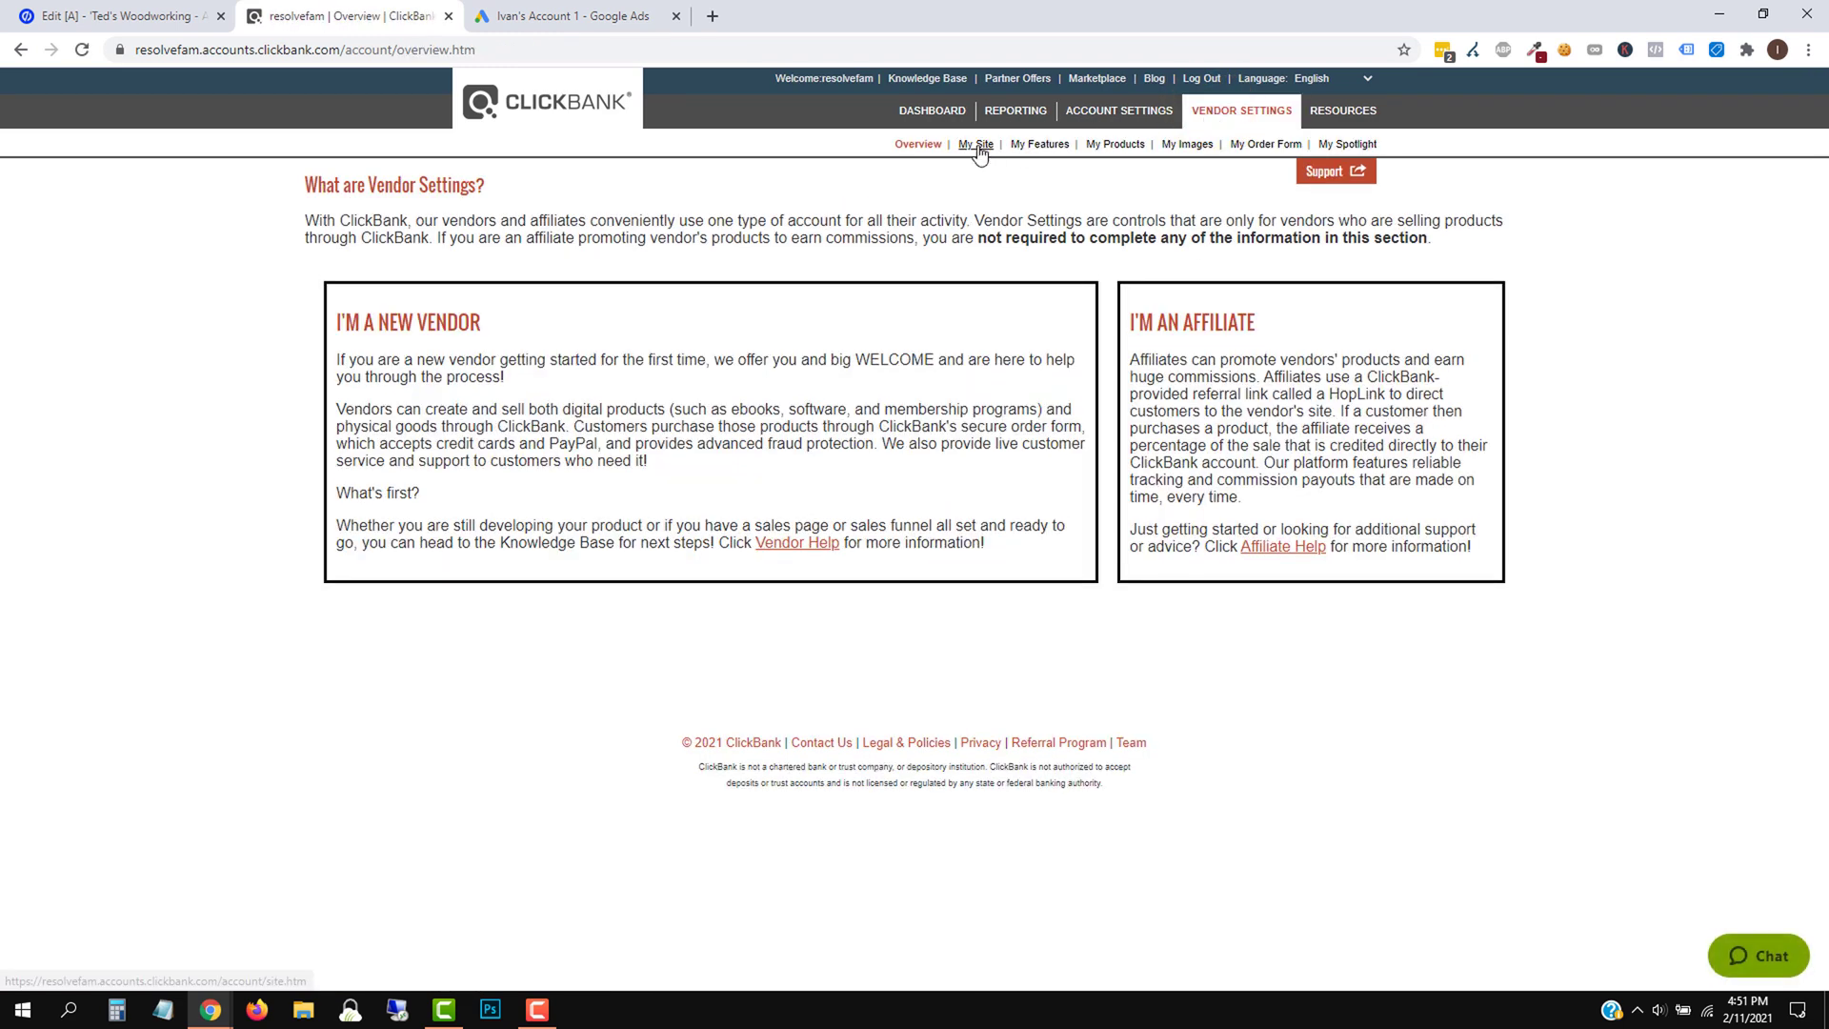
pyautogui.click(977, 150)
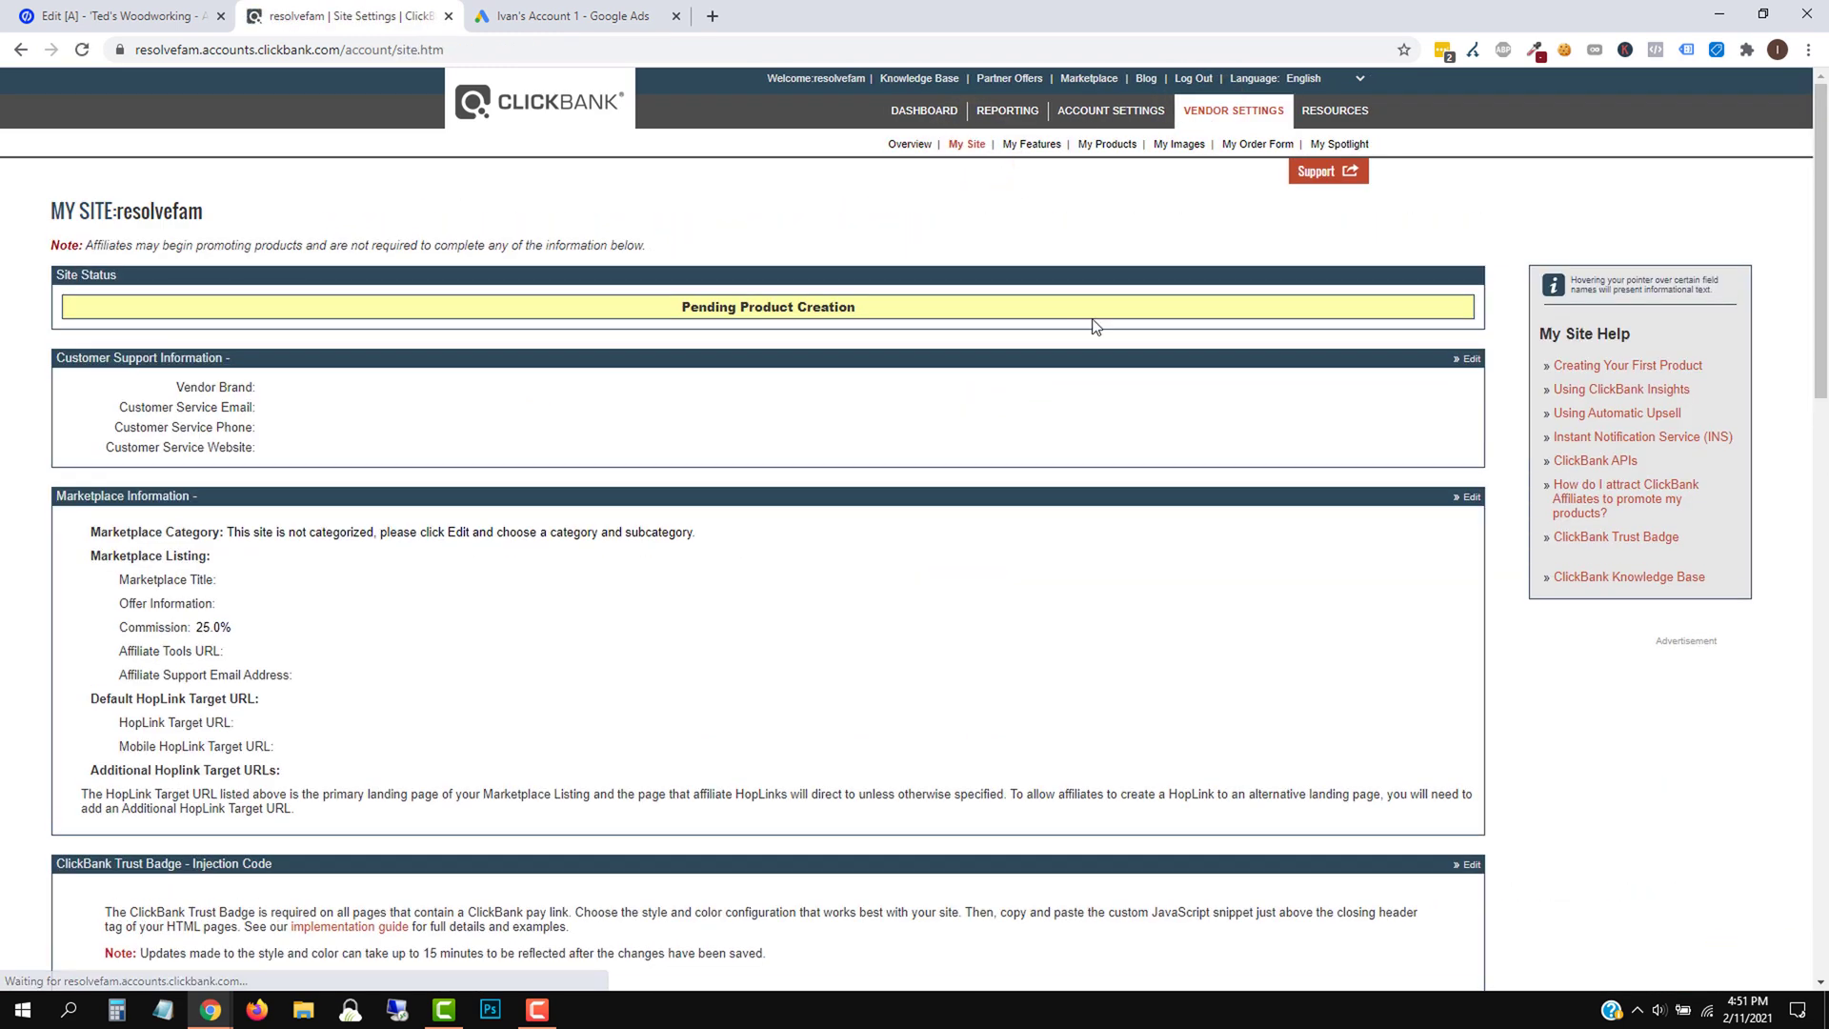
pyautogui.scroll(-11, 1093, 326)
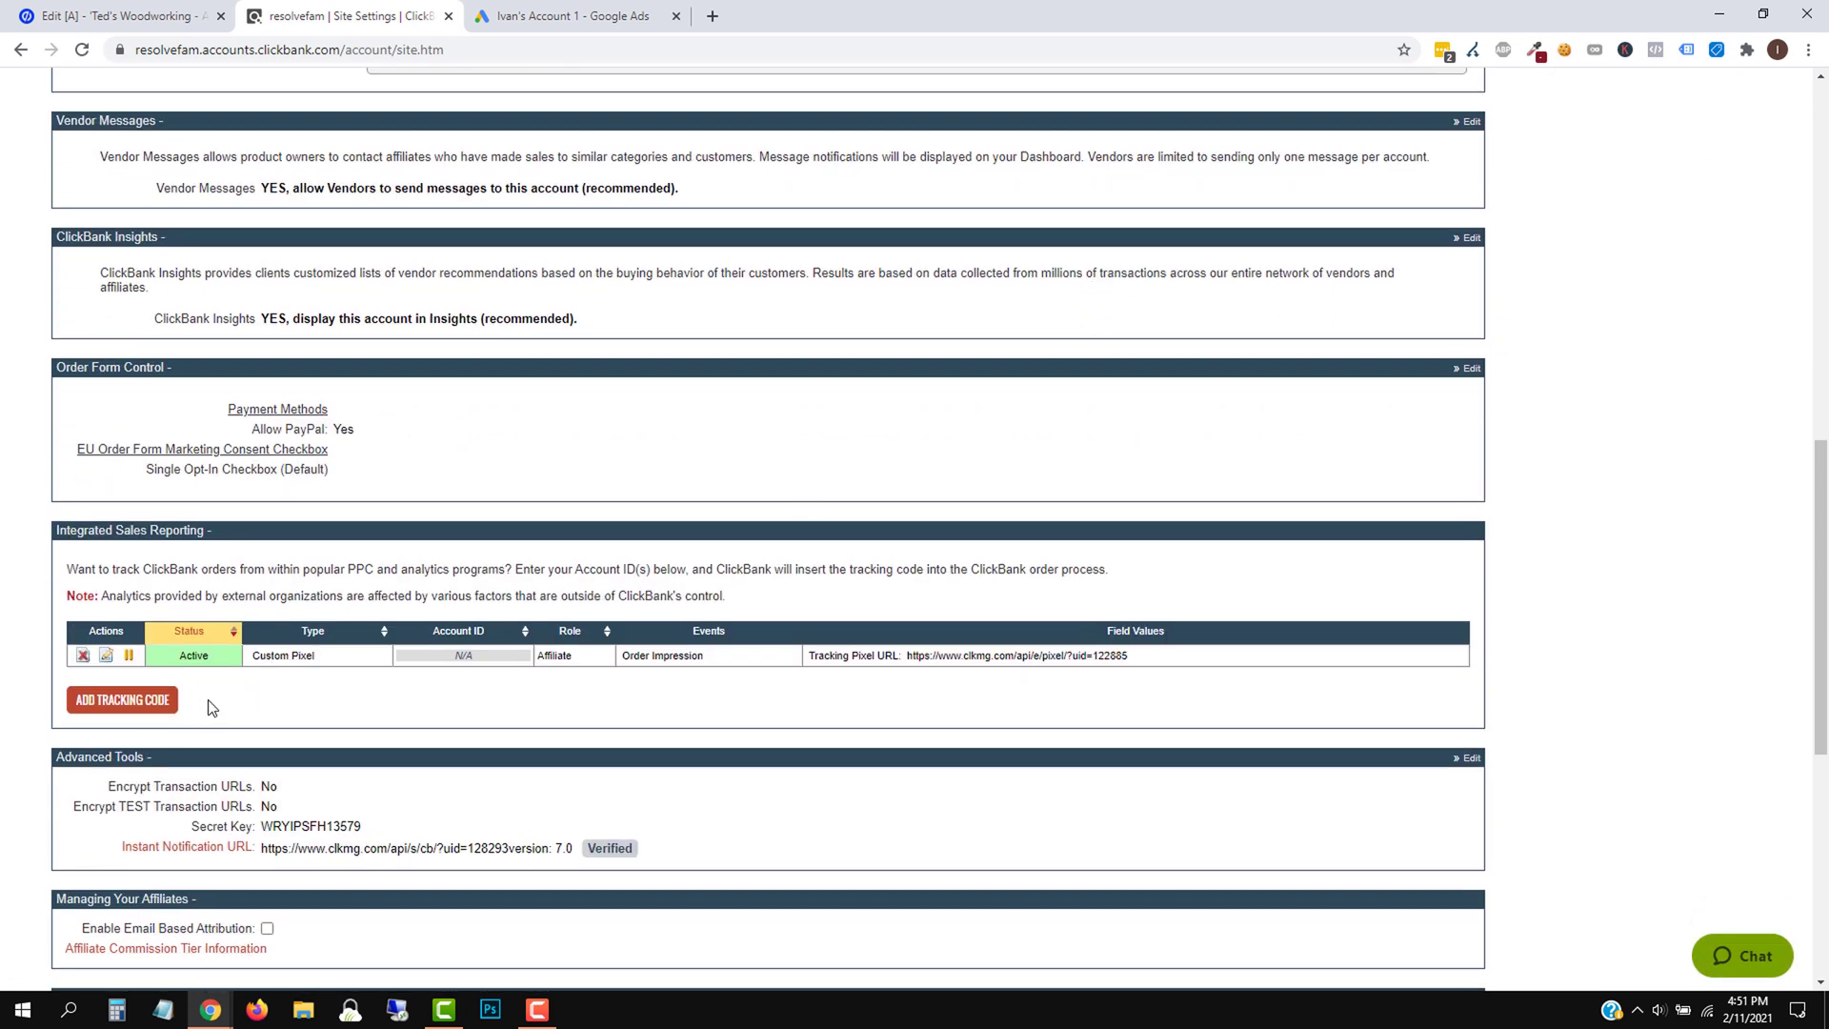
pyautogui.click(153, 707)
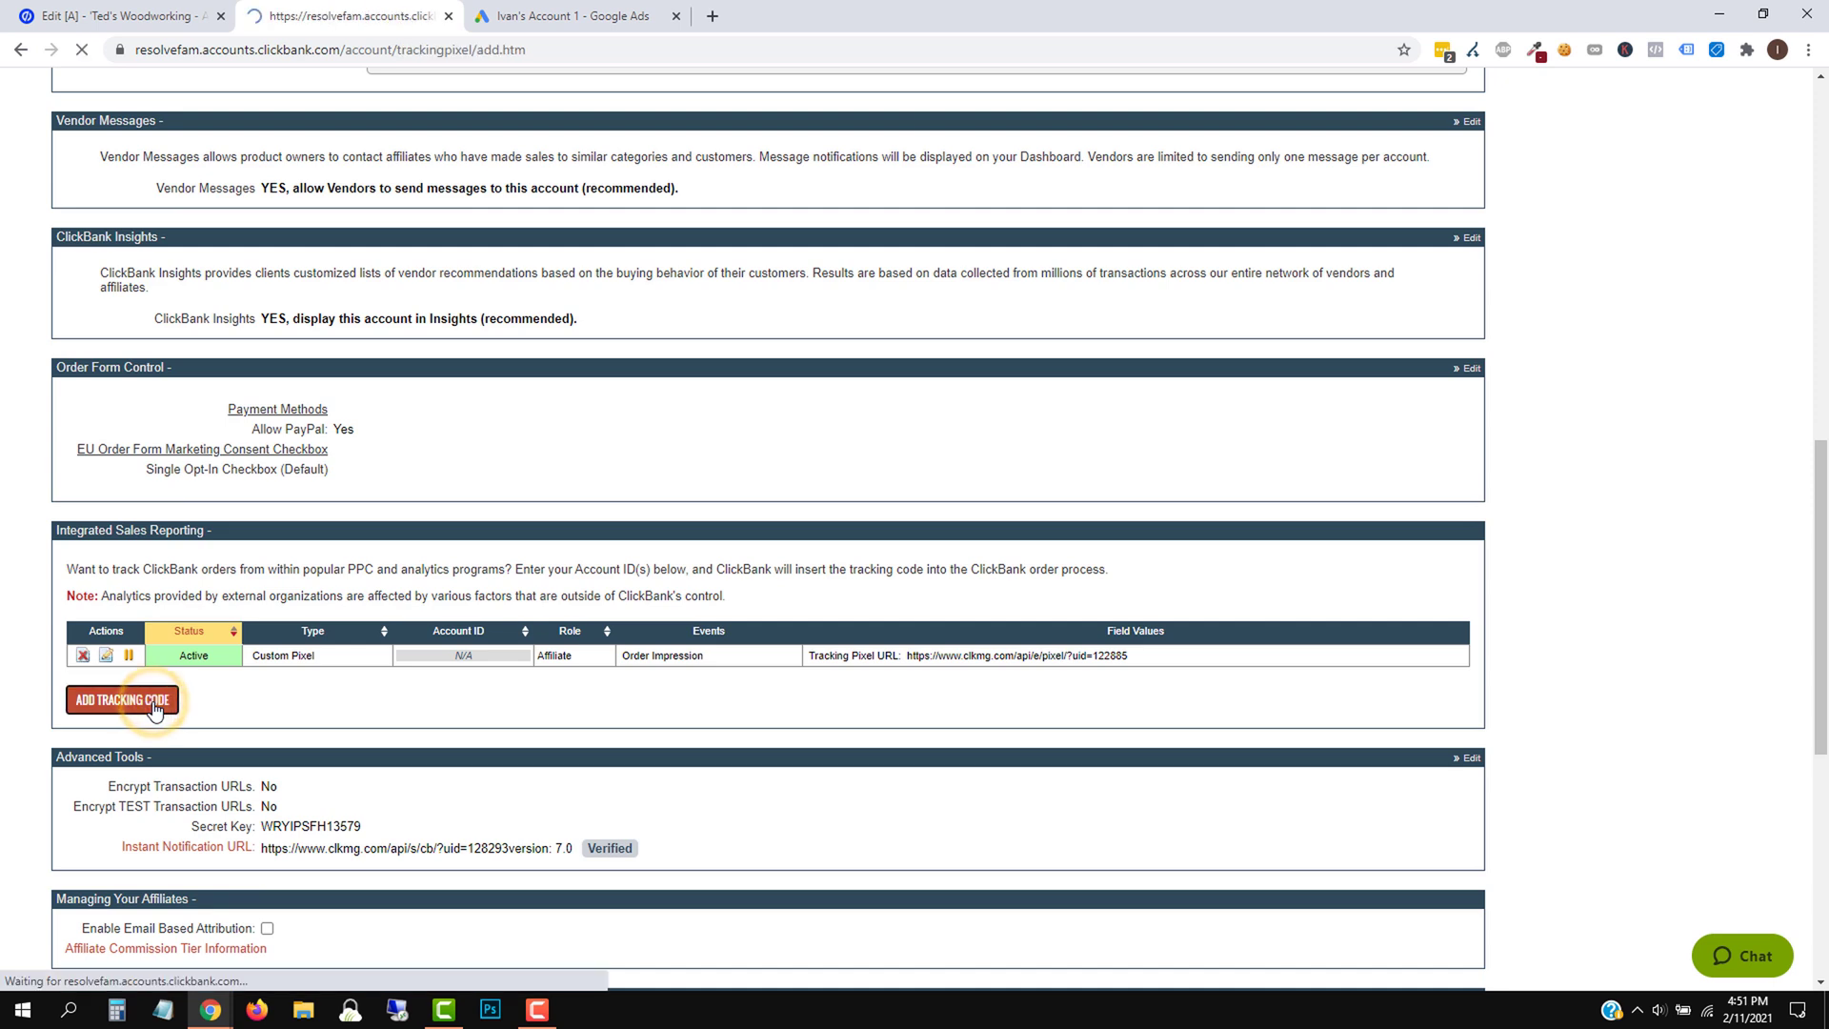
# Add a tracking code of type Google AdWords
pyautogui.click(702, 307)
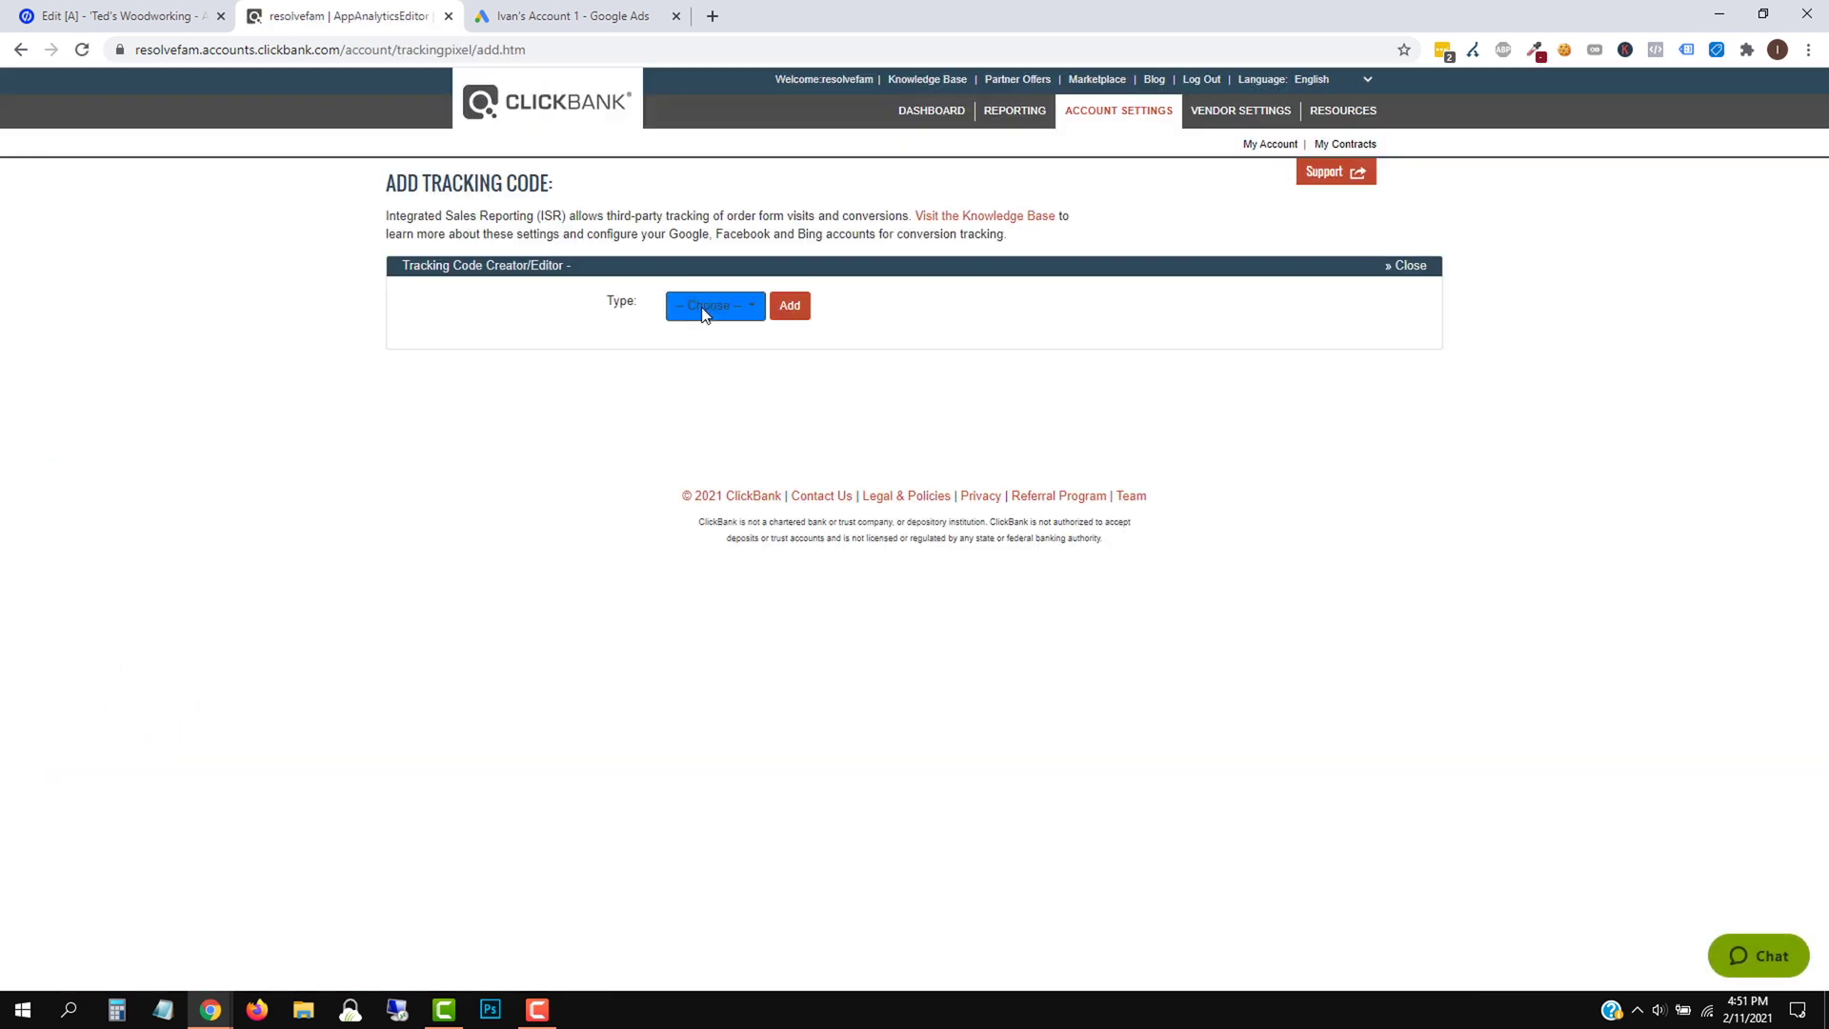
pyautogui.click(722, 392)
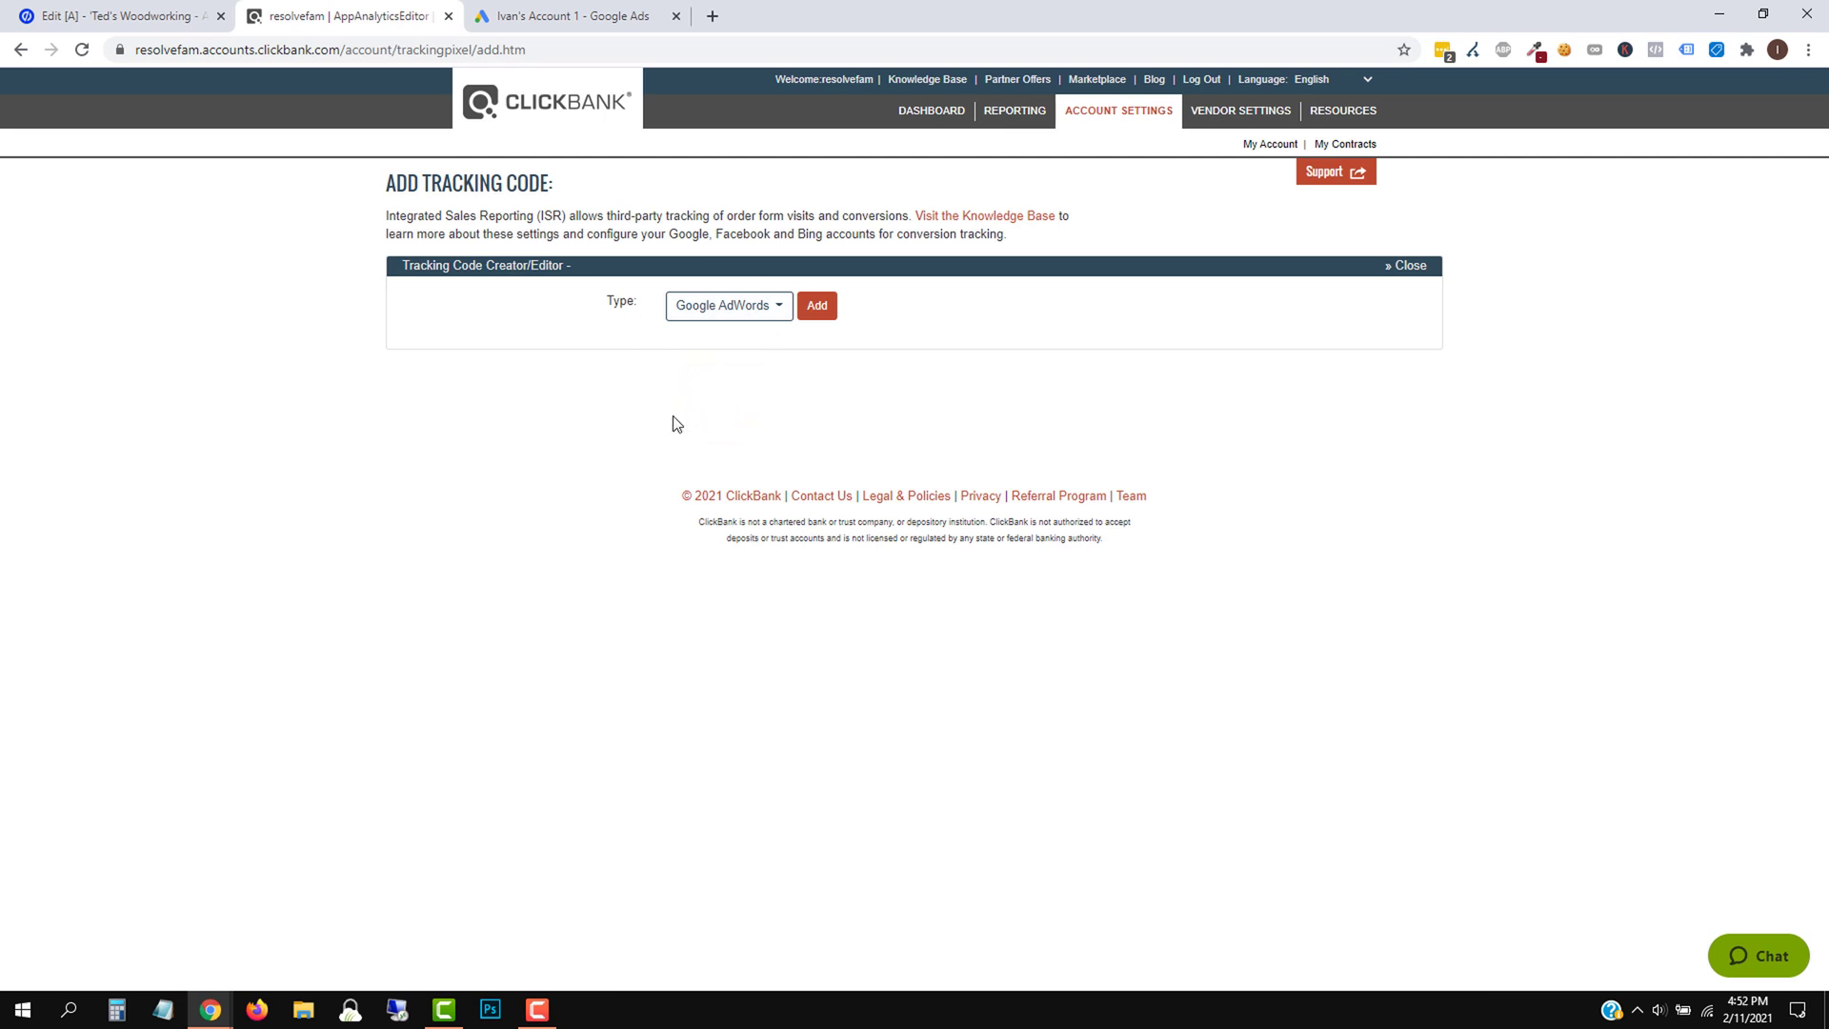
pyautogui.click(815, 306)
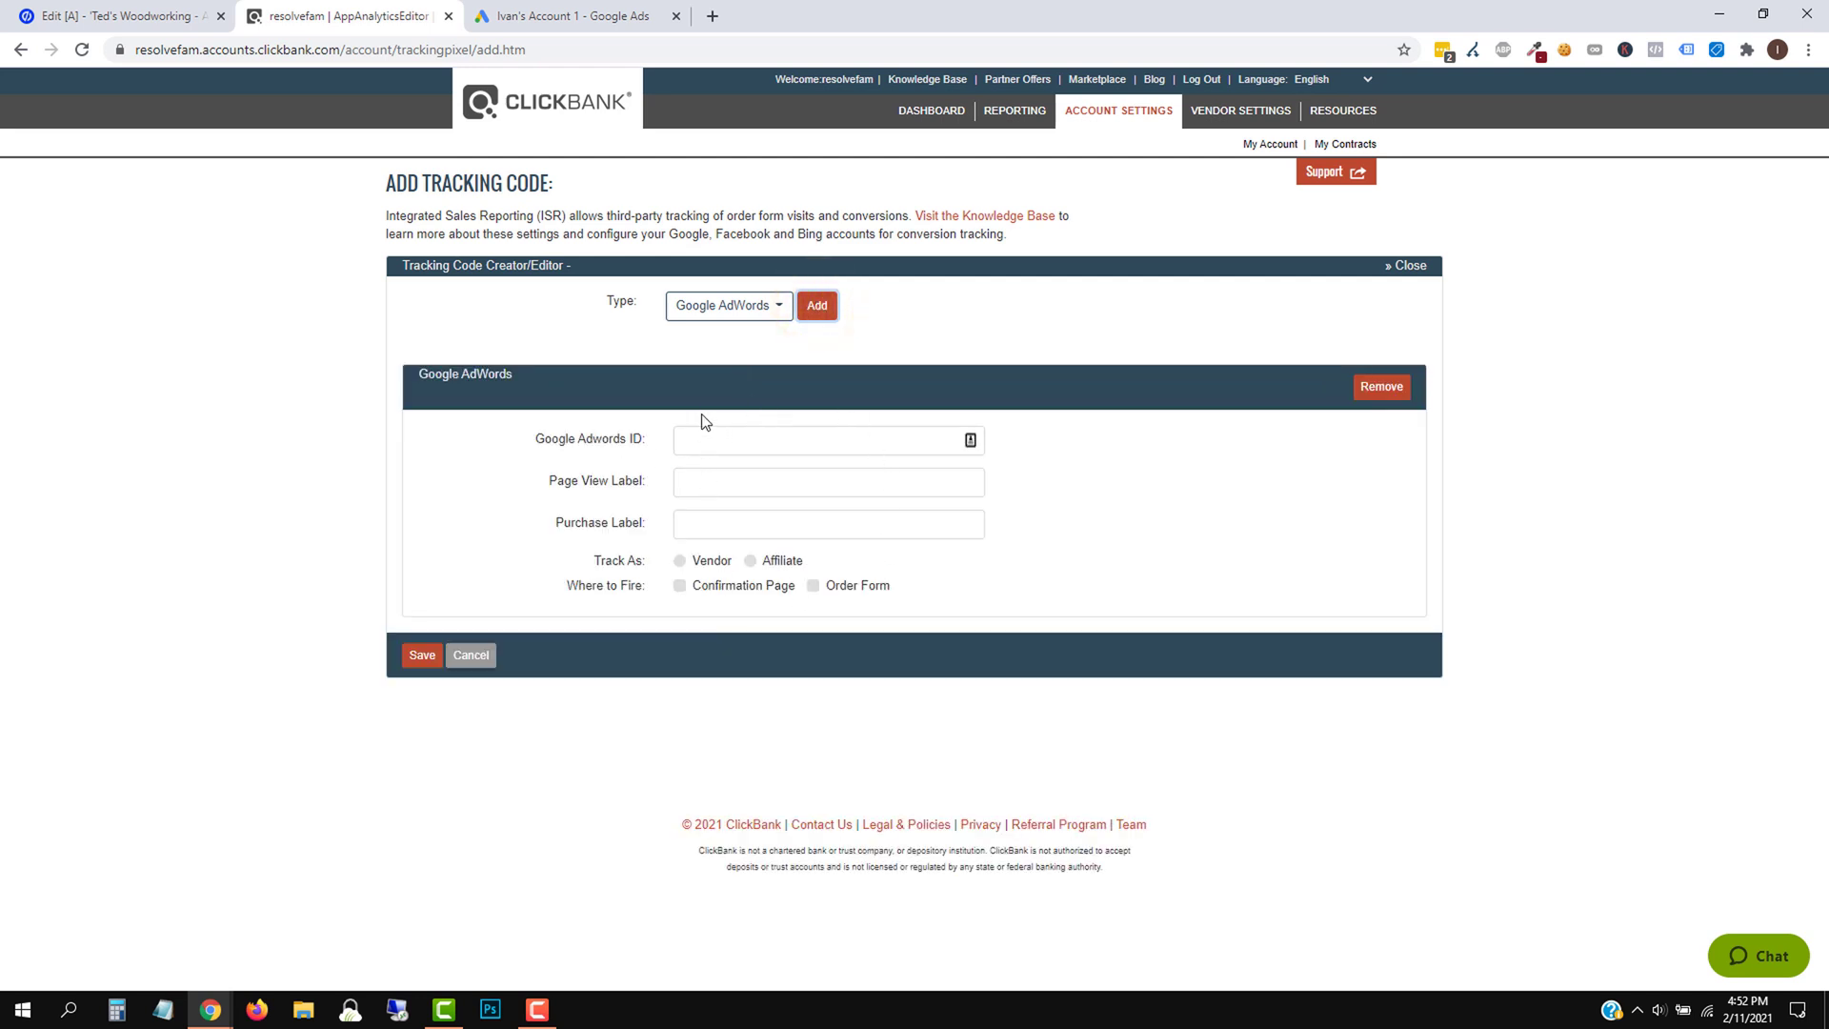
# Track it as Affiliate and fire it on the Confirmation Page and Order Form
pyautogui.click(749, 561)
pyautogui.click(750, 561)
pyautogui.click(812, 585)
pyautogui.moveTo(828, 587)
pyautogui.mouseDown()
pyautogui.moveTo(865, 598)
pyautogui.moveTo(844, 607)
pyautogui.mouseUp()
pyautogui.tripleClick(552, 479)
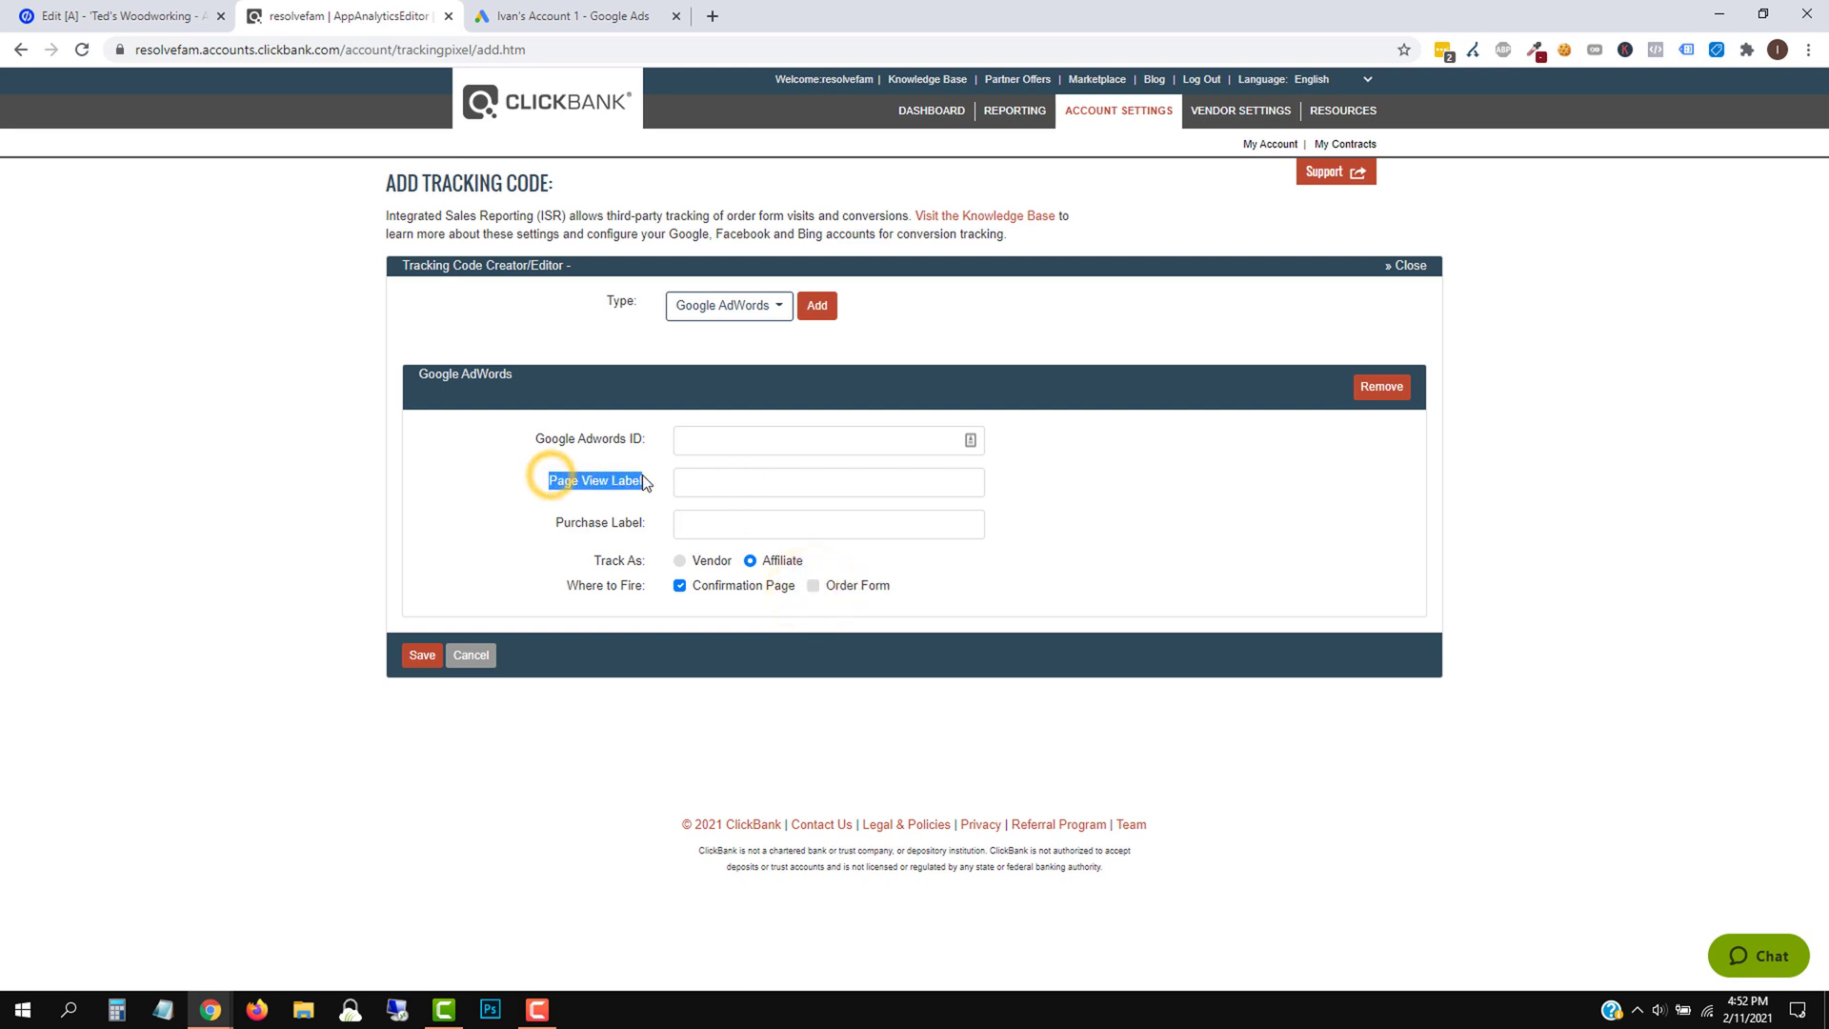
pyautogui.click(814, 588)
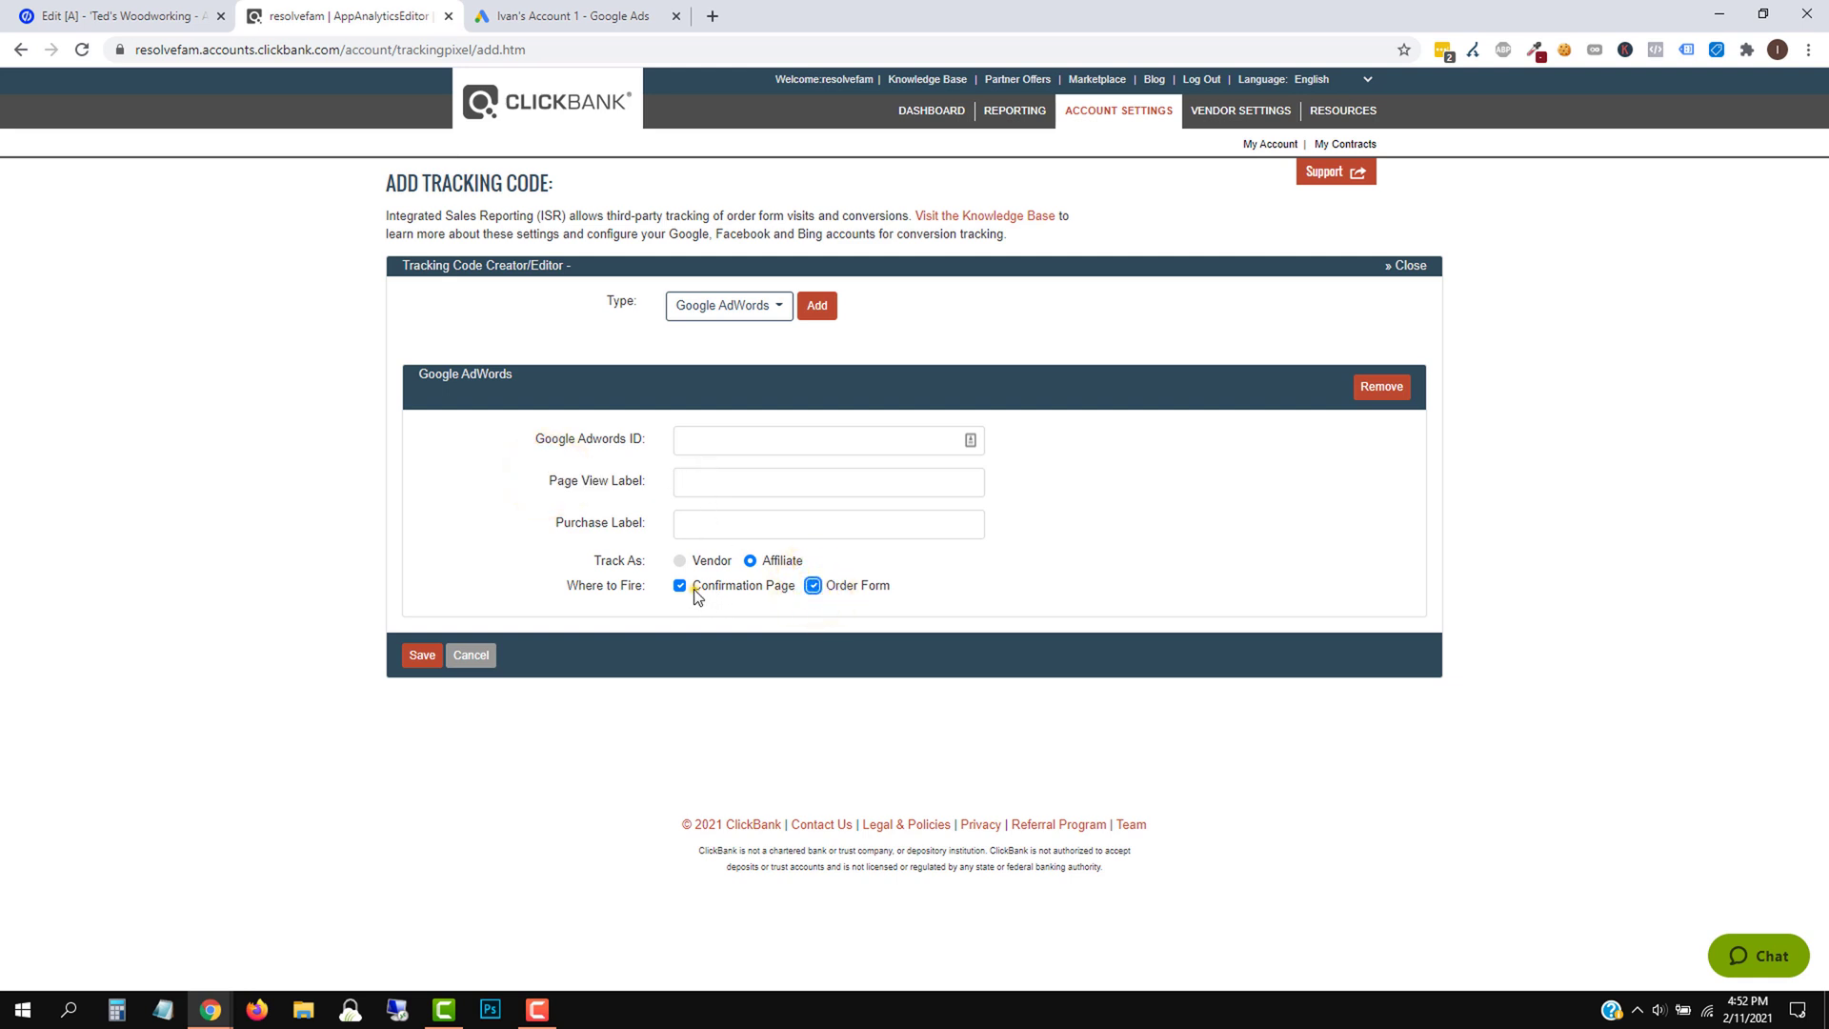
pyautogui.moveTo(693, 589); pyautogui.dragTo(792, 592)
# Copy the Purchase conversion ID from Google Ads into ClickBank's Google Adwords ID field
pyautogui.click(572, 16)
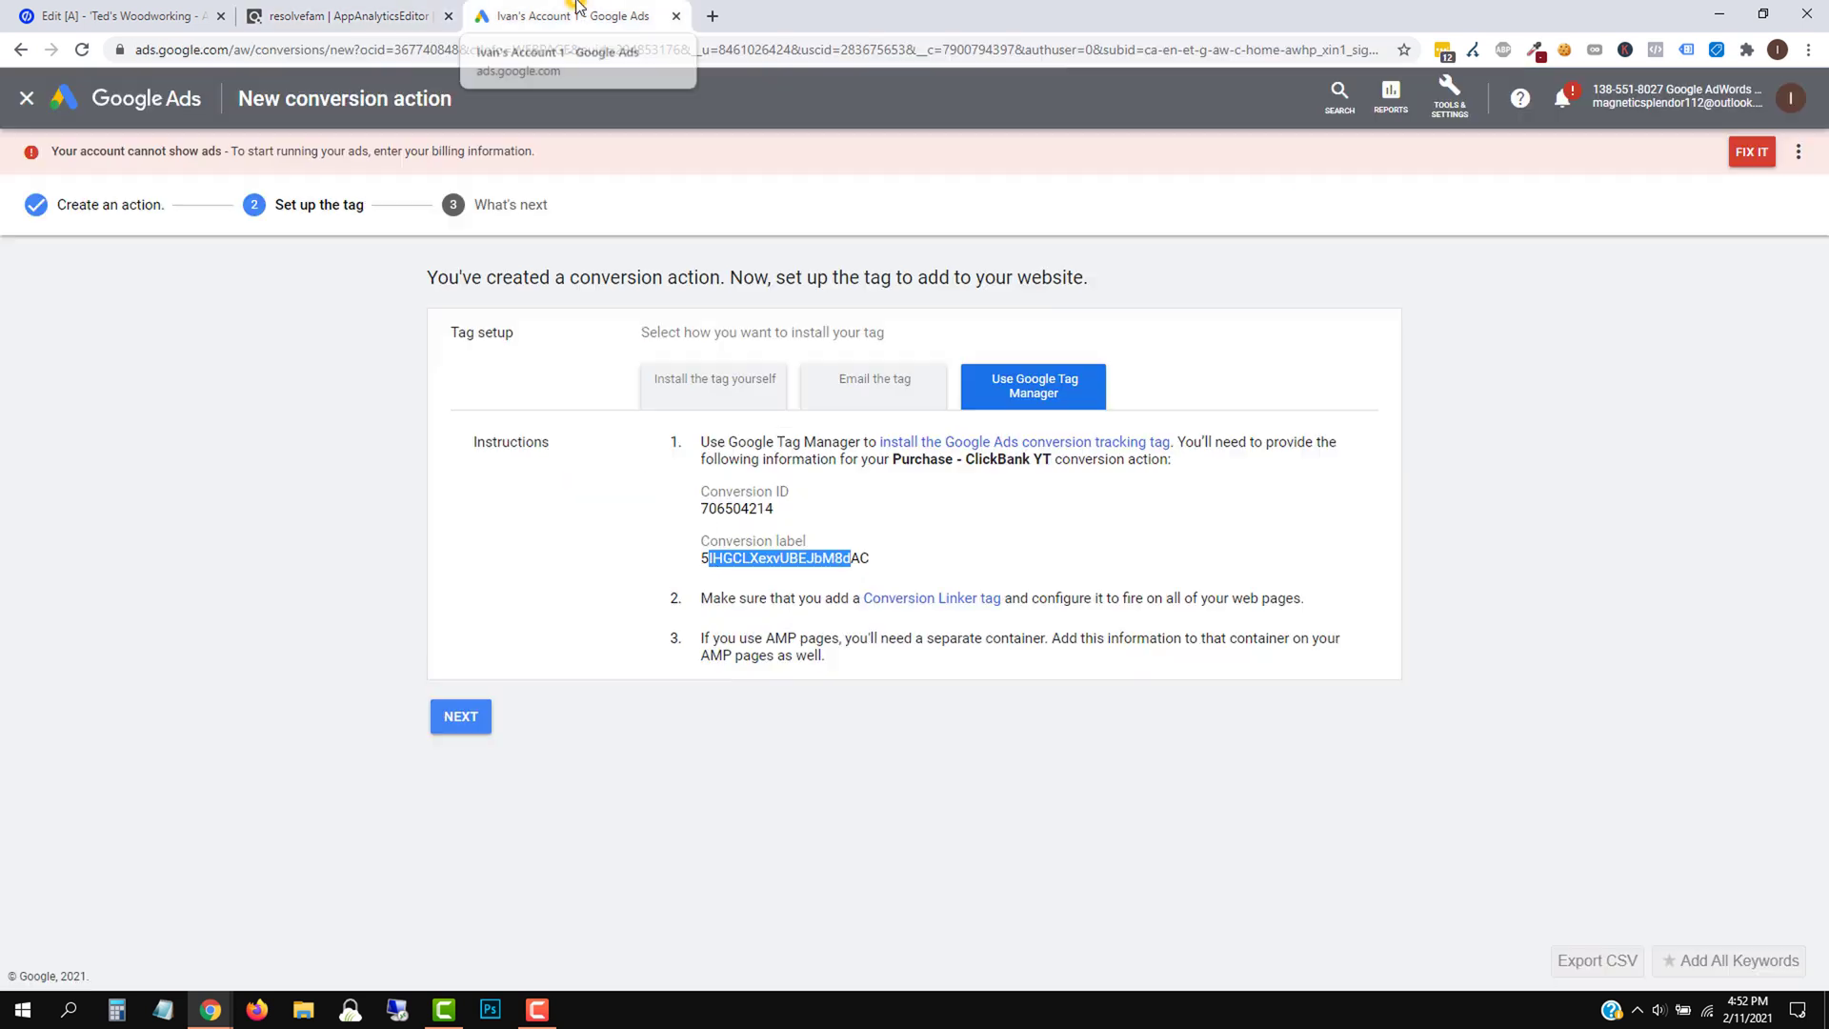
pyautogui.doubleClick(729, 509)
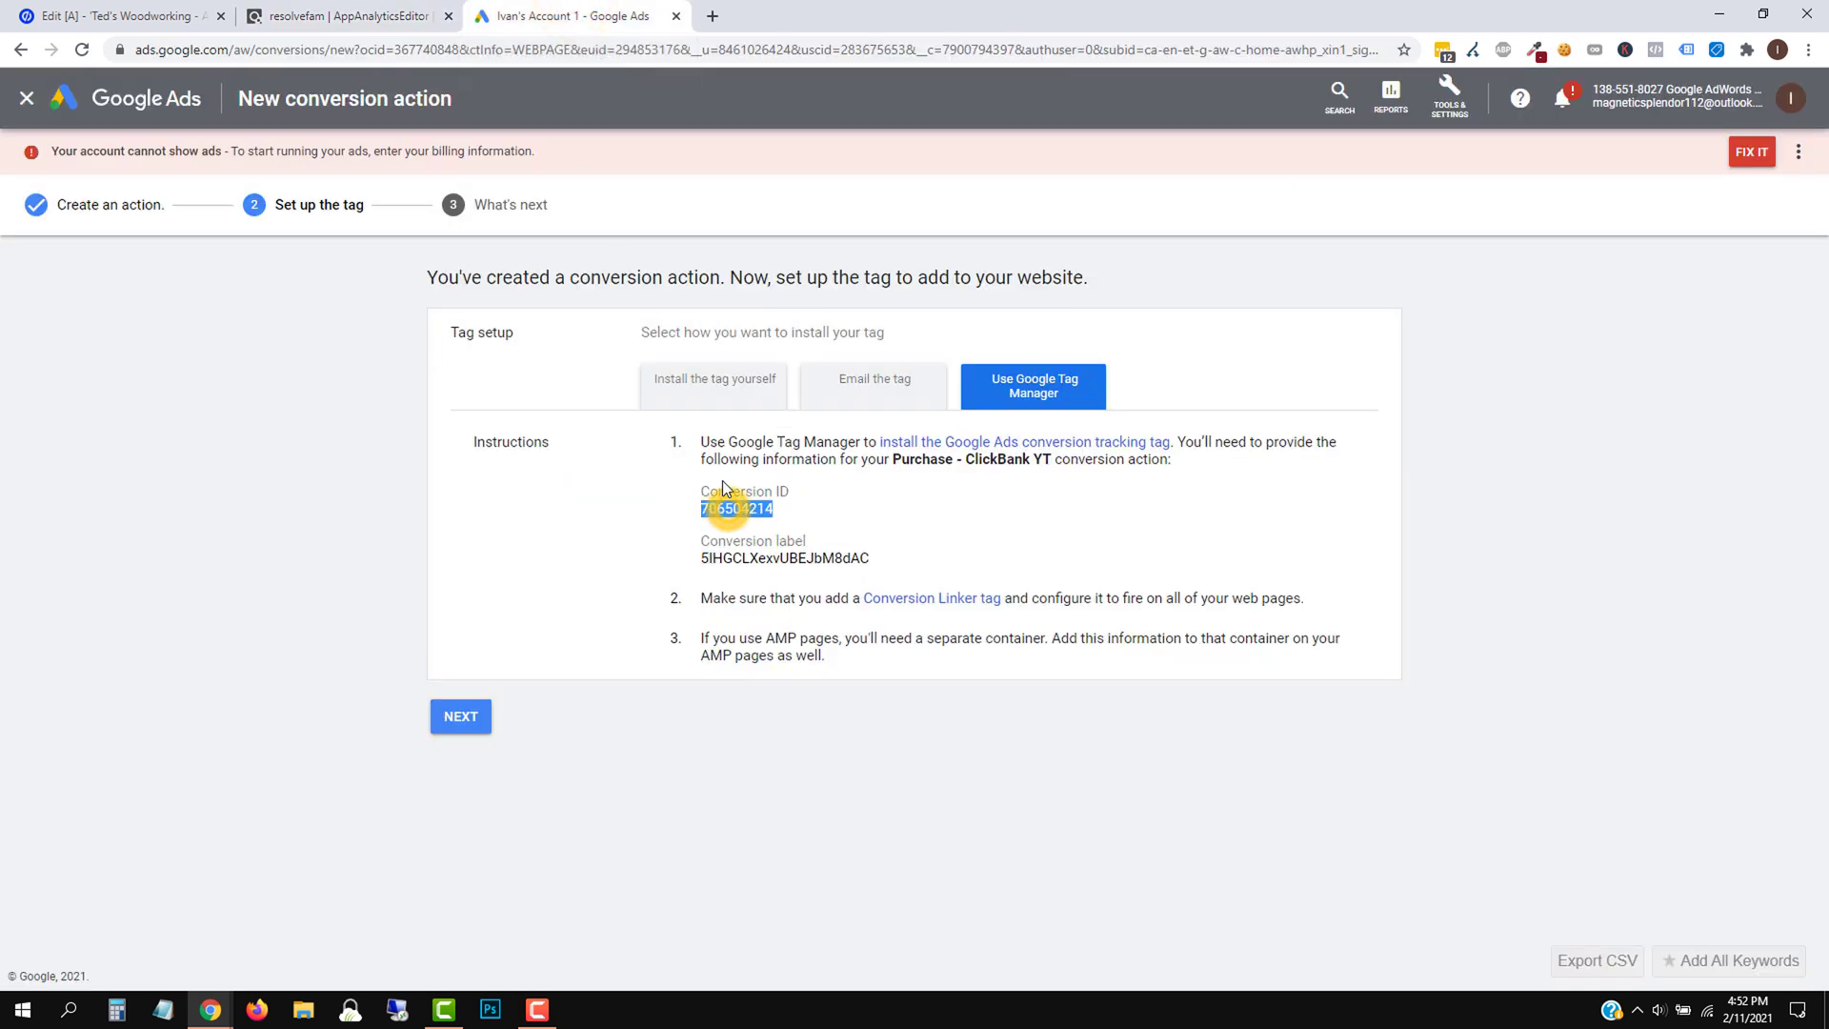
pyautogui.rightClick(734, 513)
pyautogui.click(782, 529)
pyautogui.click(376, 16)
pyautogui.click(709, 435)
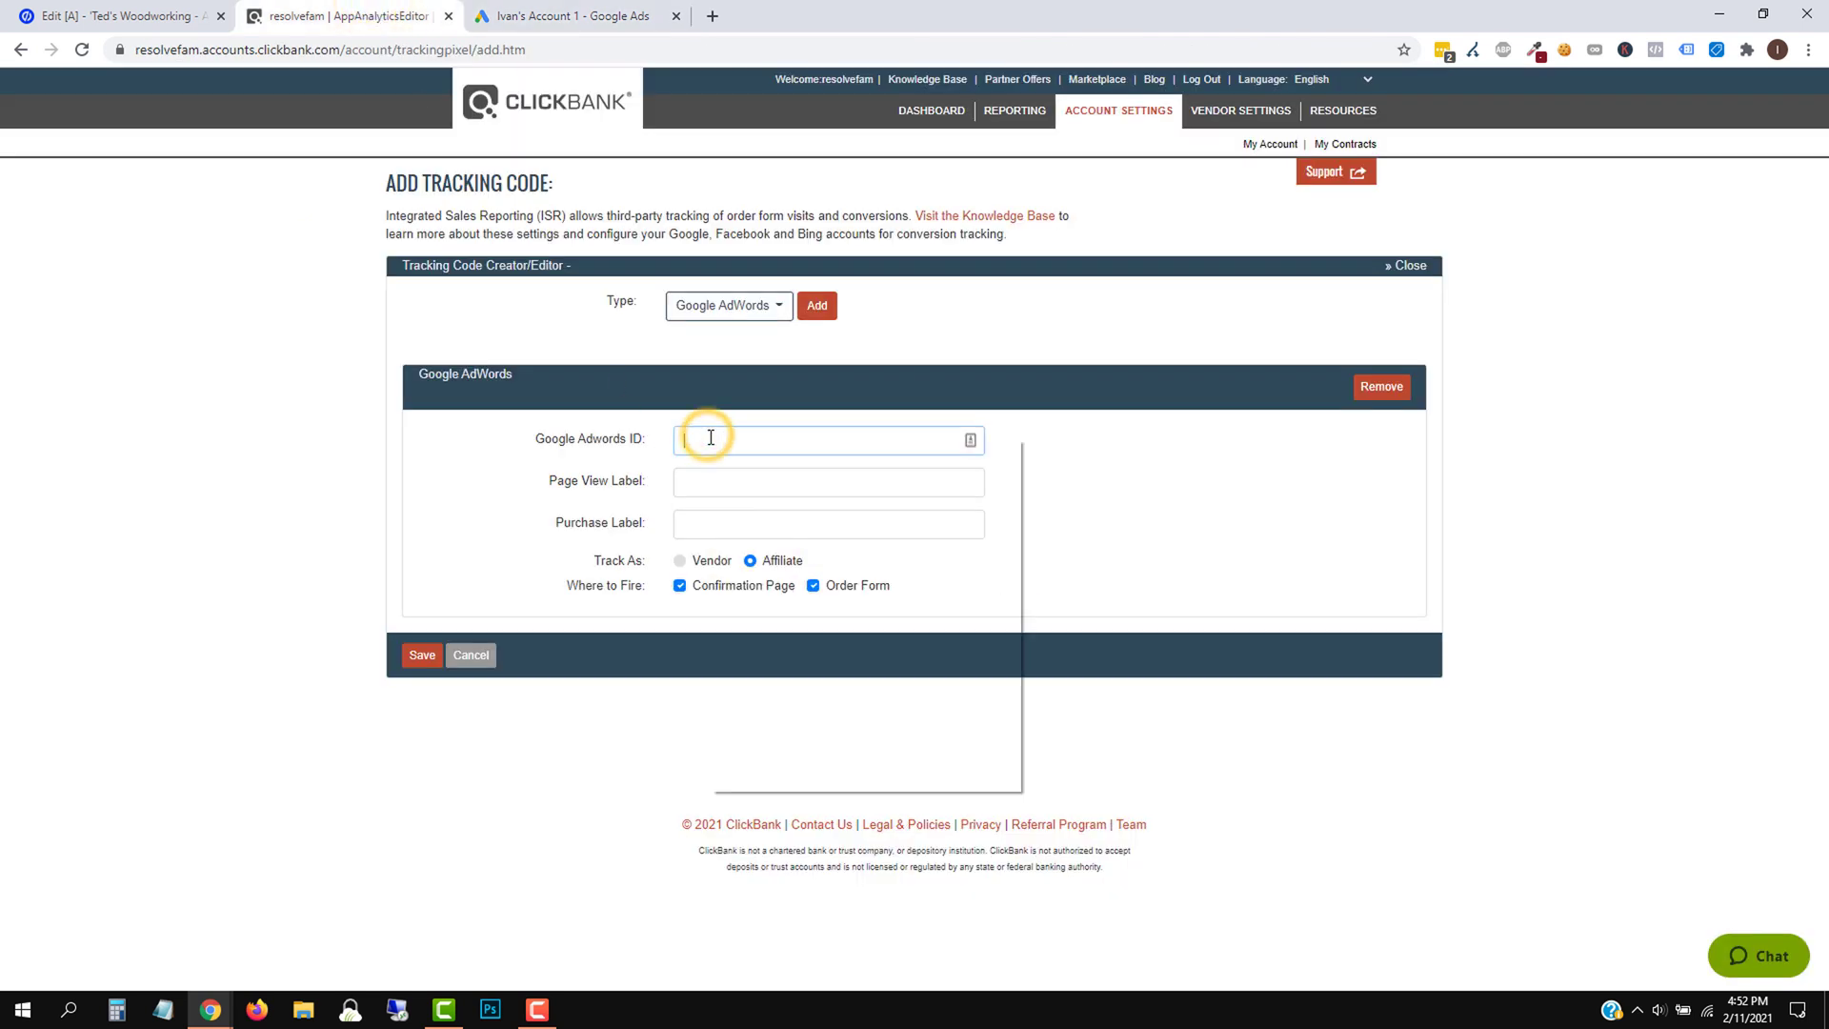
pyautogui.rightClick(709, 436)
pyautogui.click(758, 583)
pyautogui.doubleClick(776, 442)
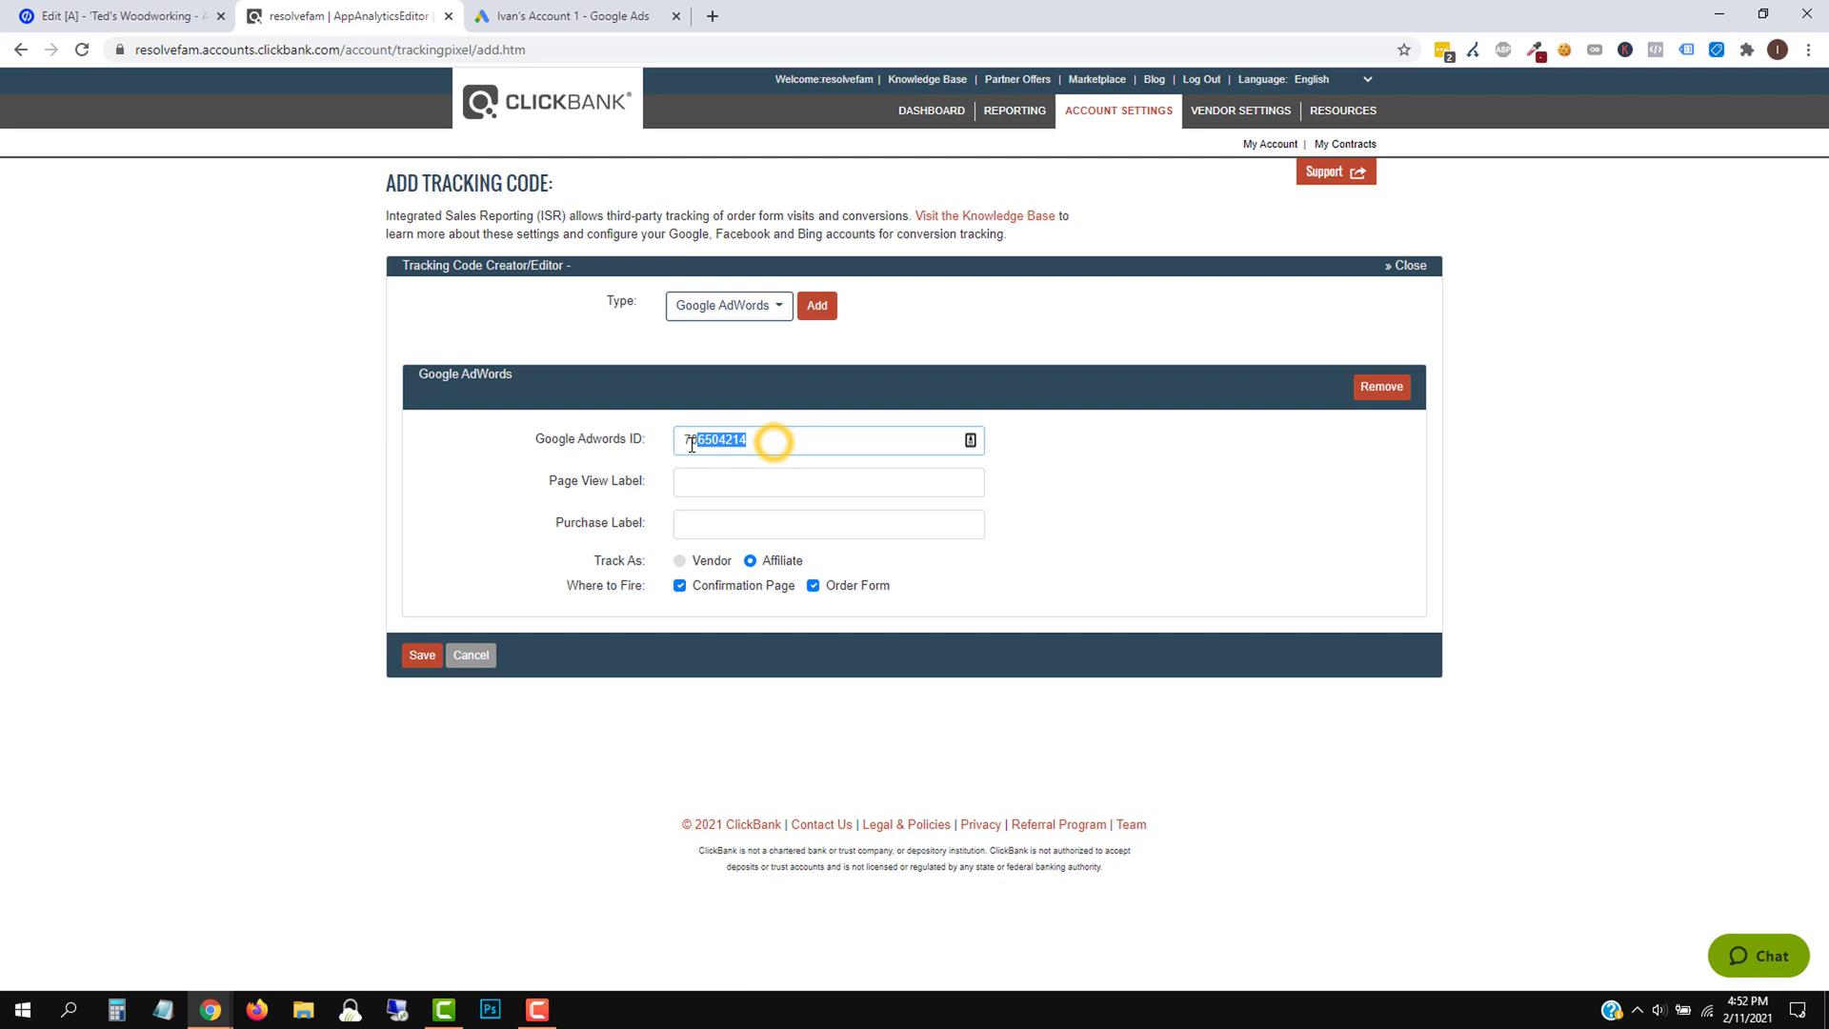
pyautogui.click(540, 5)
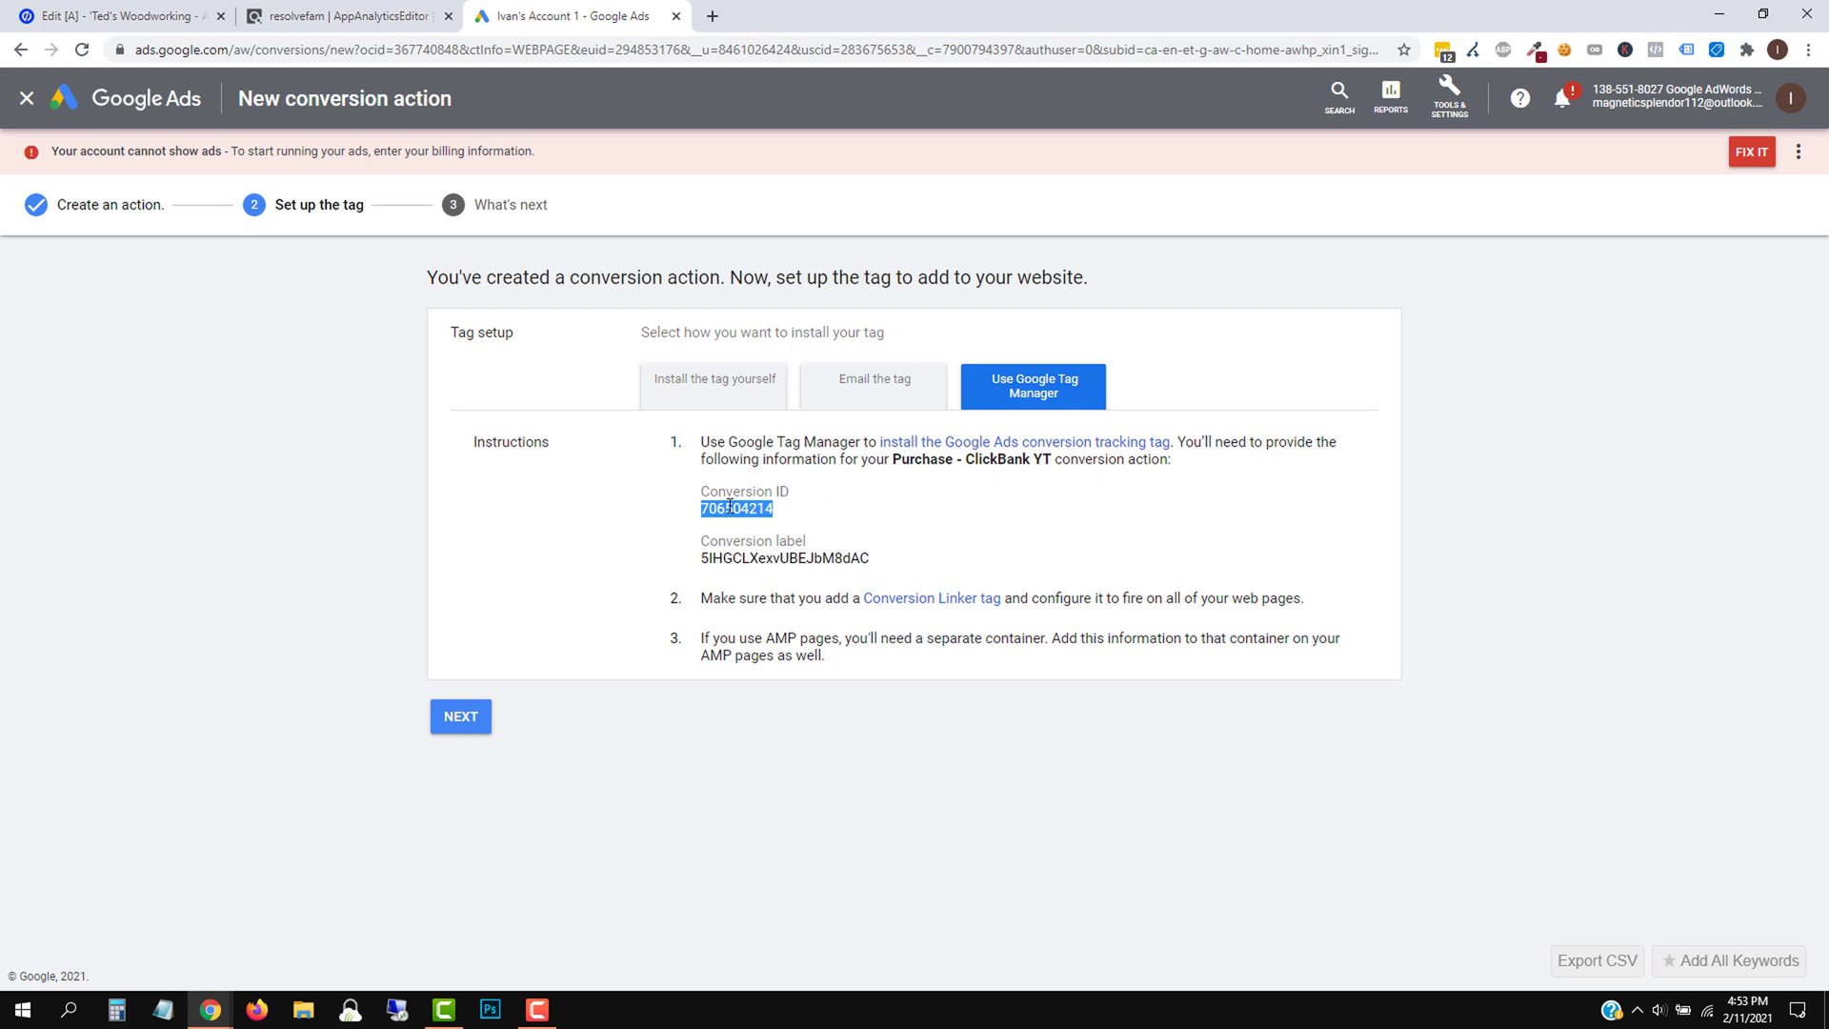
pyautogui.click(420, 25)
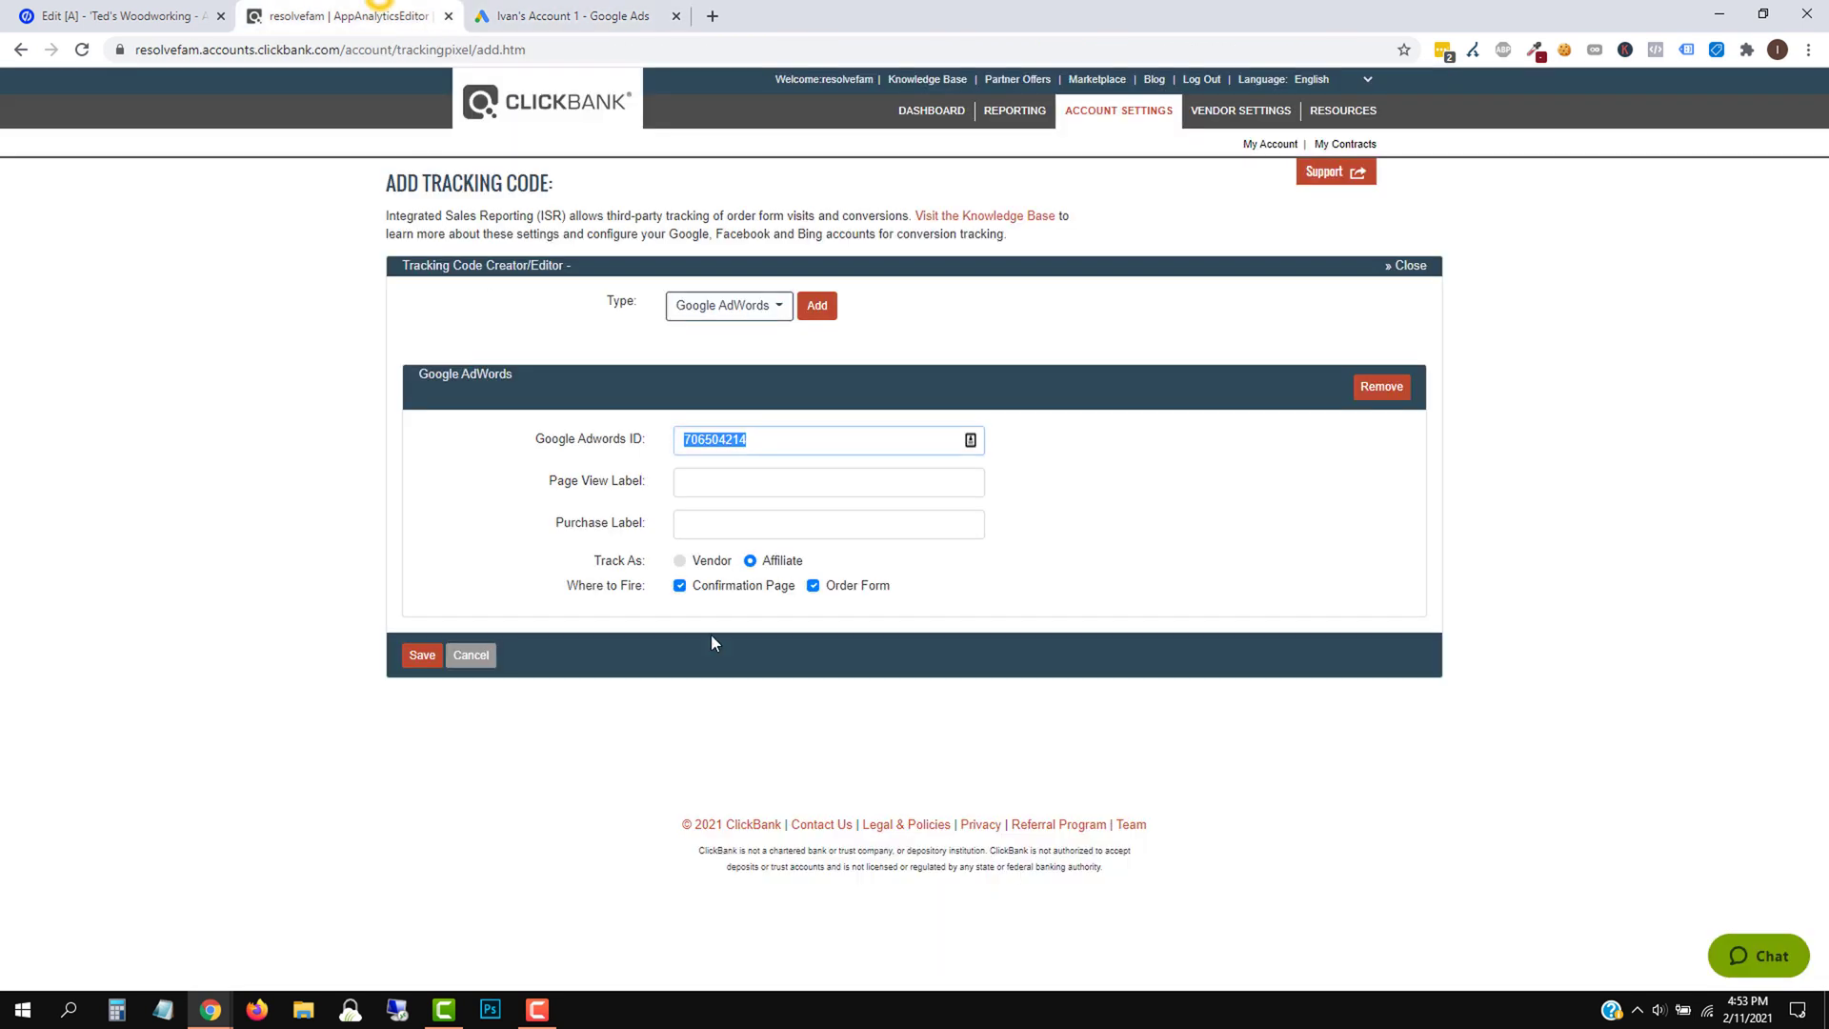
pyautogui.click(734, 438)
# Paste the Purchase conversion label into Purchase Label, untick Order Form, and save the tracking code
pyautogui.click(569, 15)
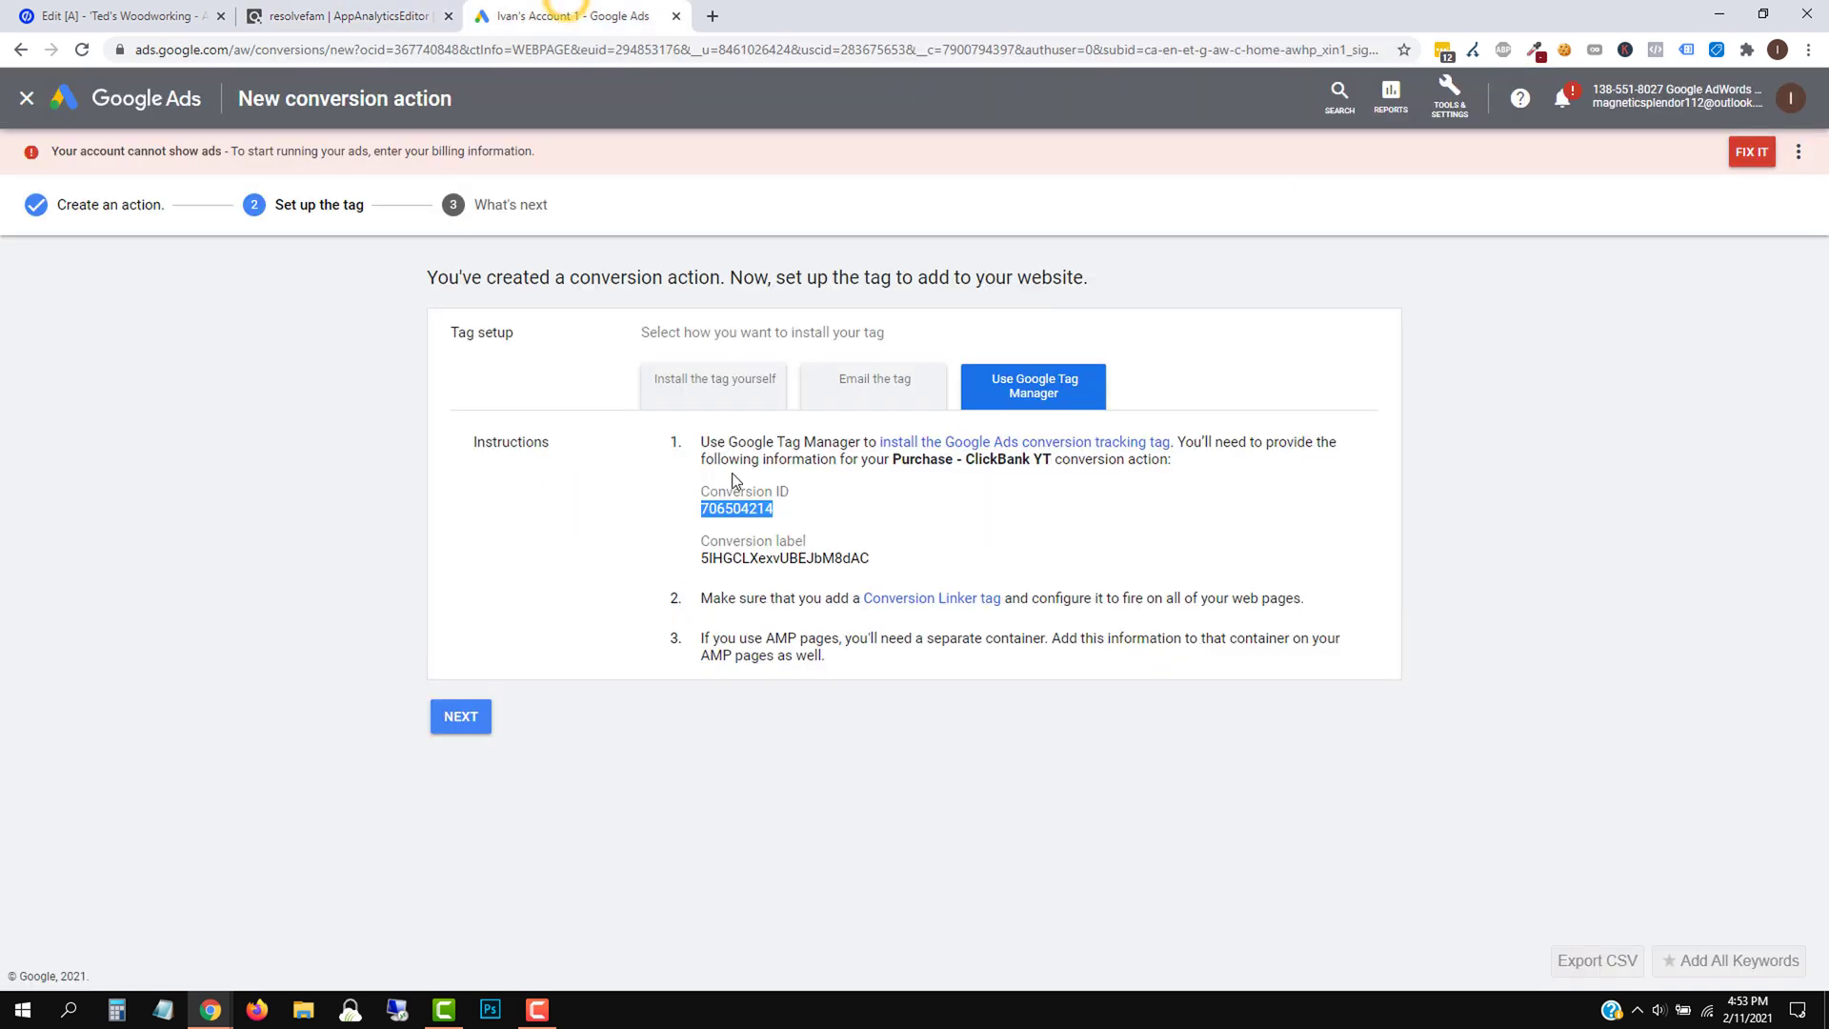
pyautogui.doubleClick(750, 561)
pyautogui.rightClick(749, 562)
pyautogui.click(772, 574)
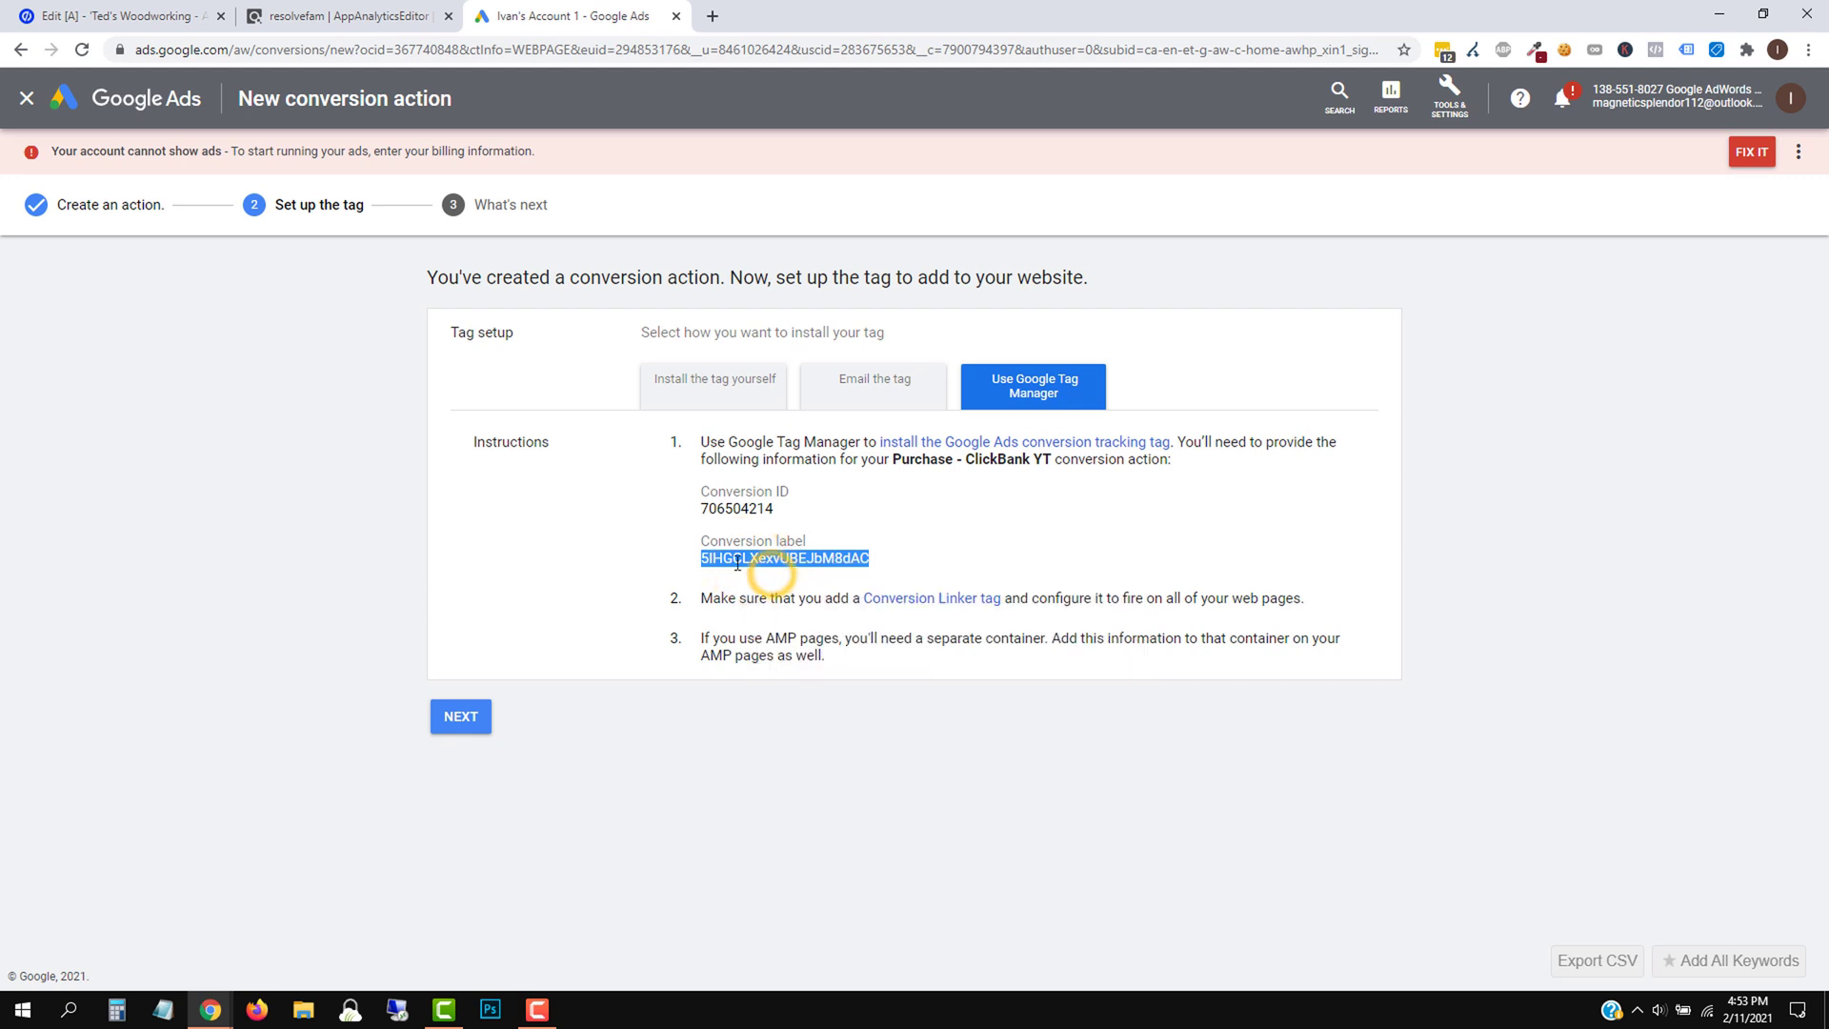
pyautogui.click(376, 15)
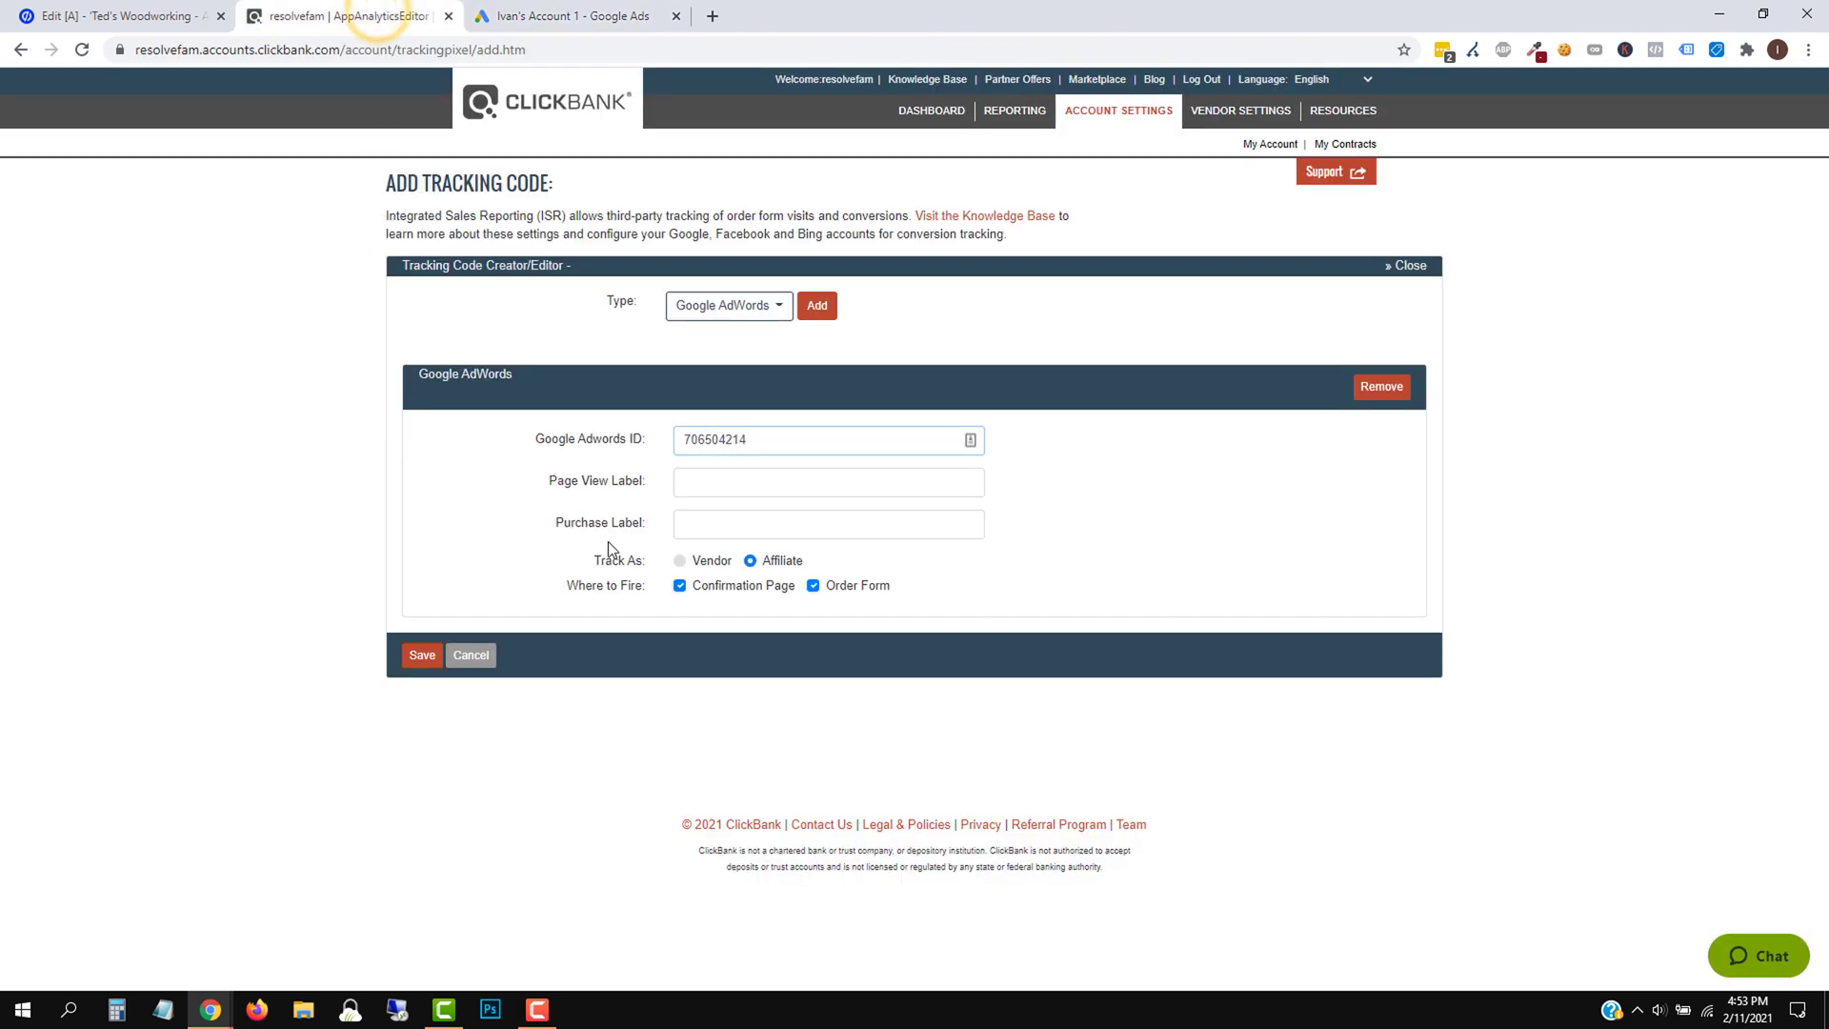
pyautogui.tripleClick(558, 524)
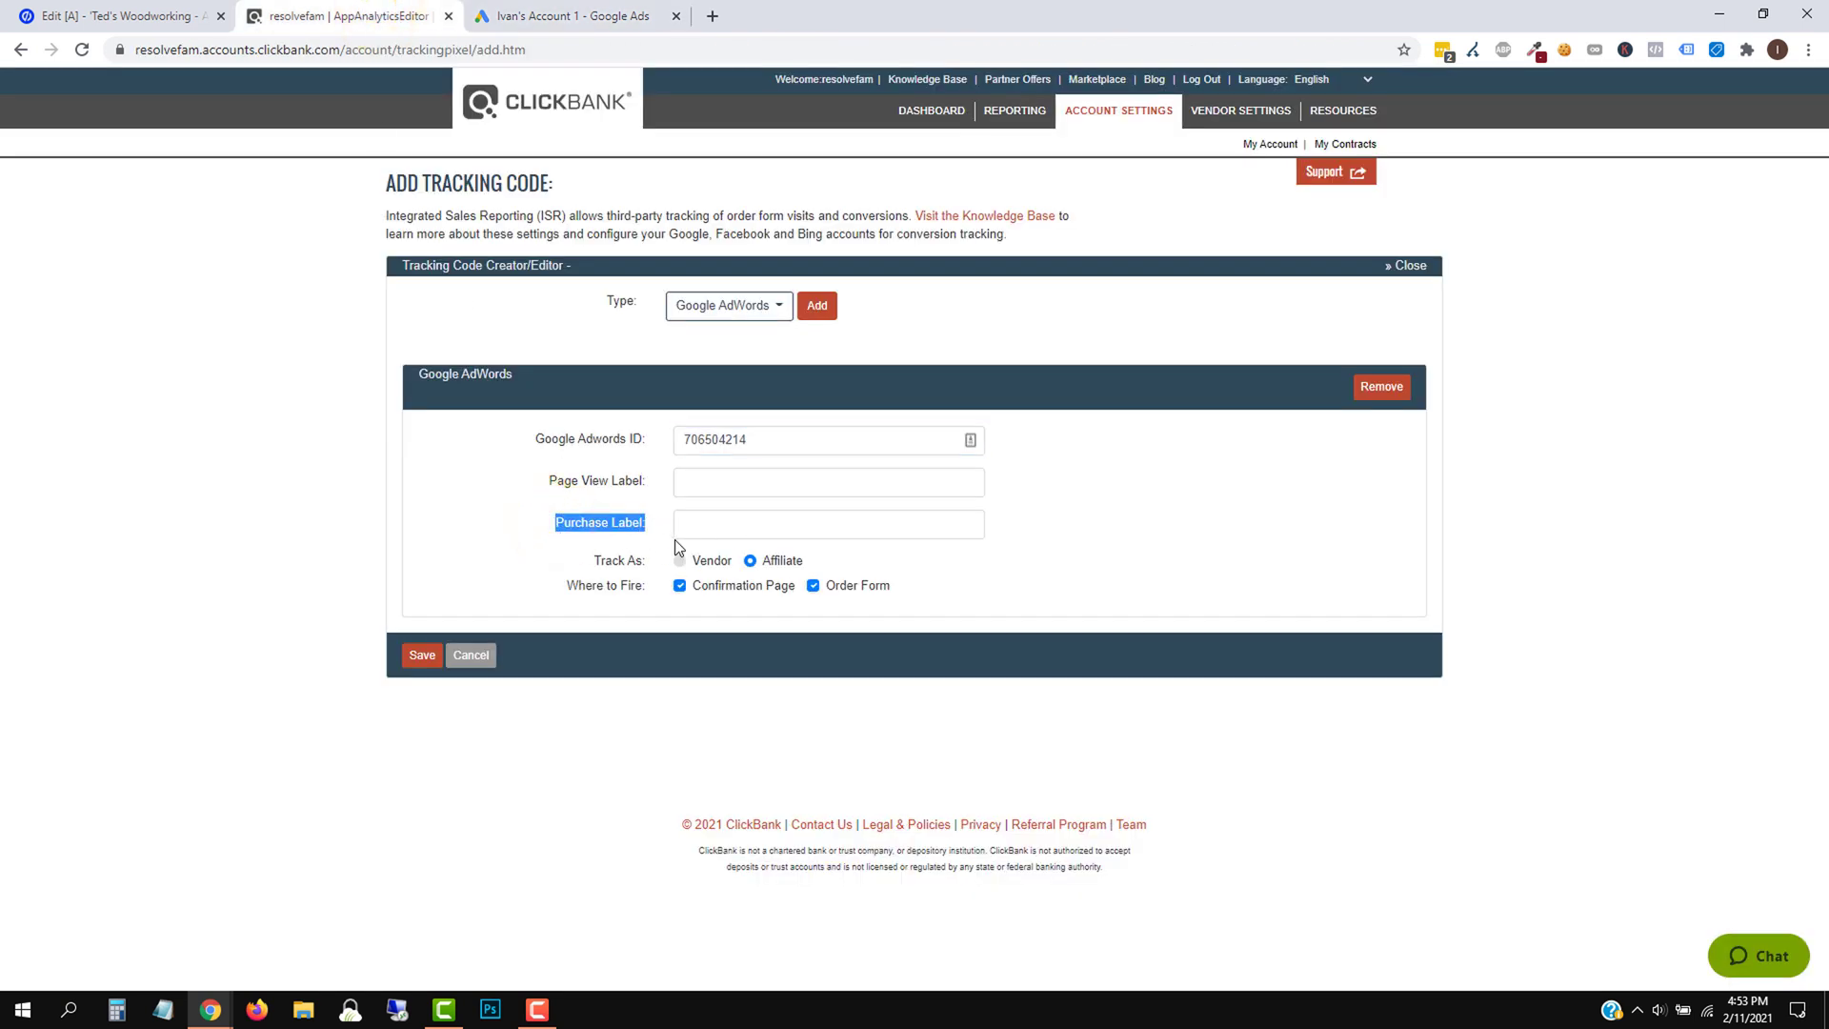
pyautogui.rightClick(696, 526)
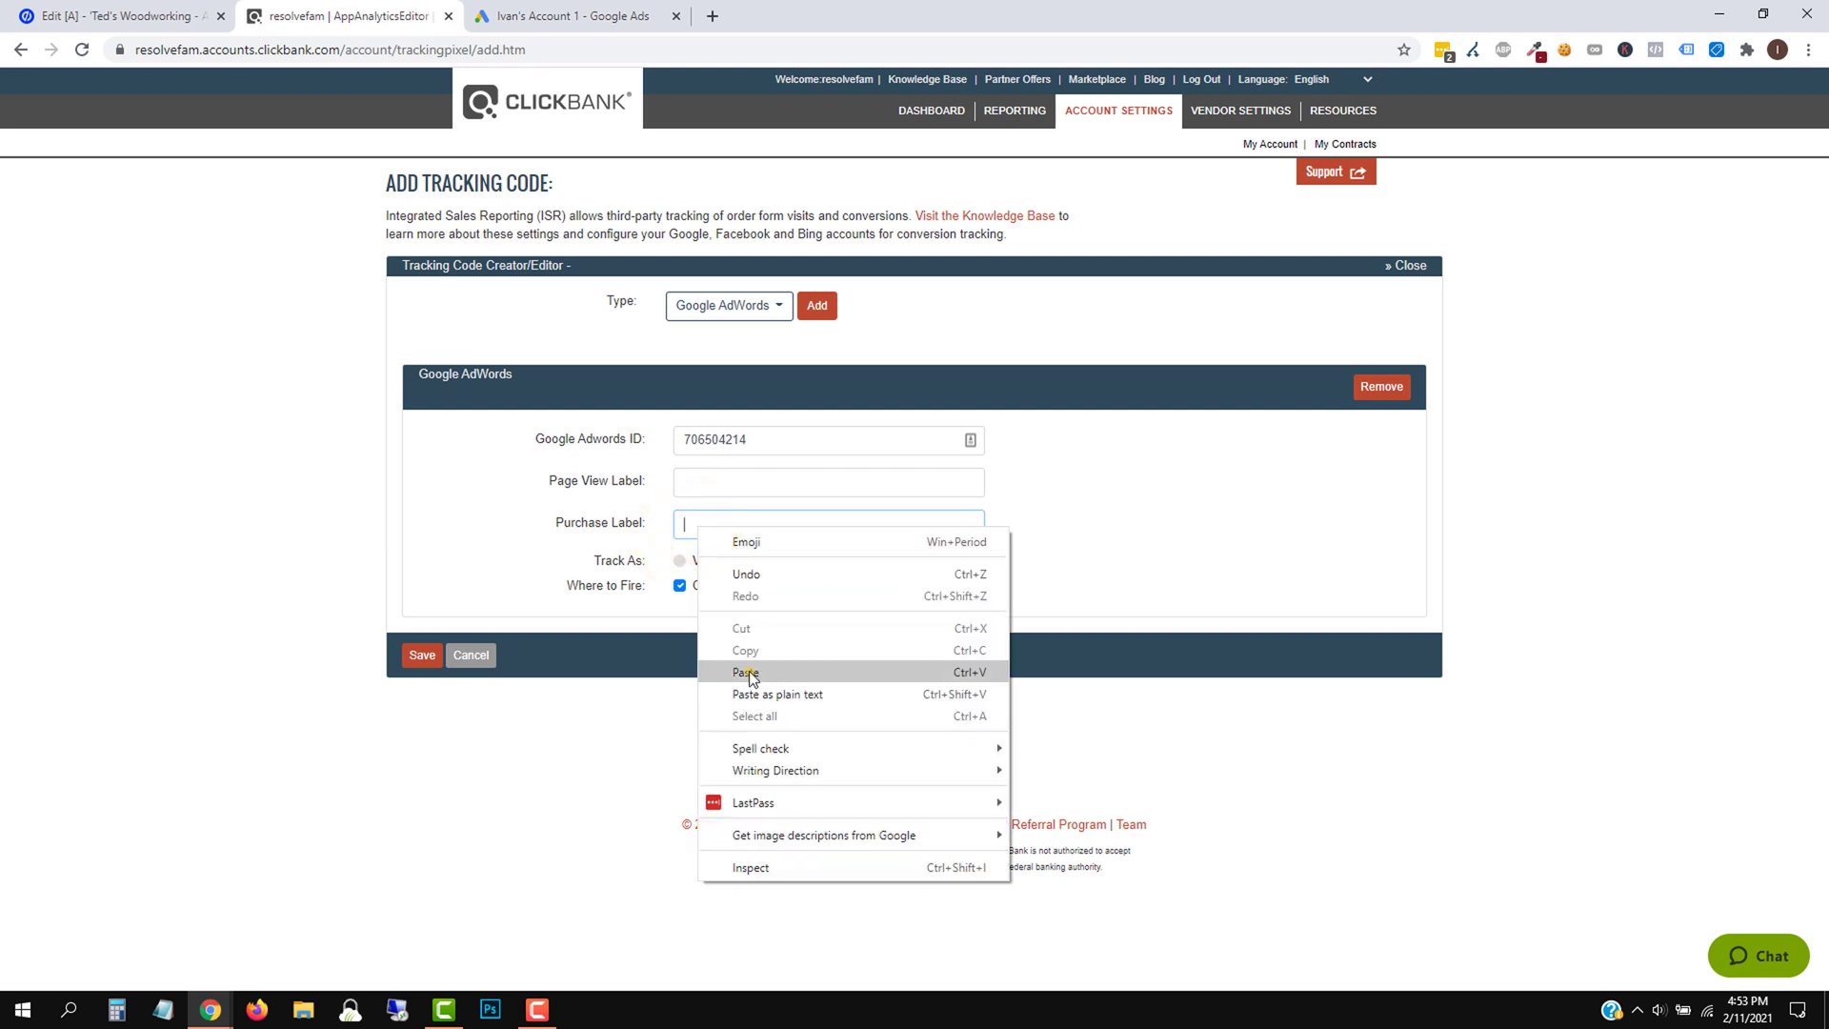
pyautogui.click(746, 673)
pyautogui.click(413, 657)
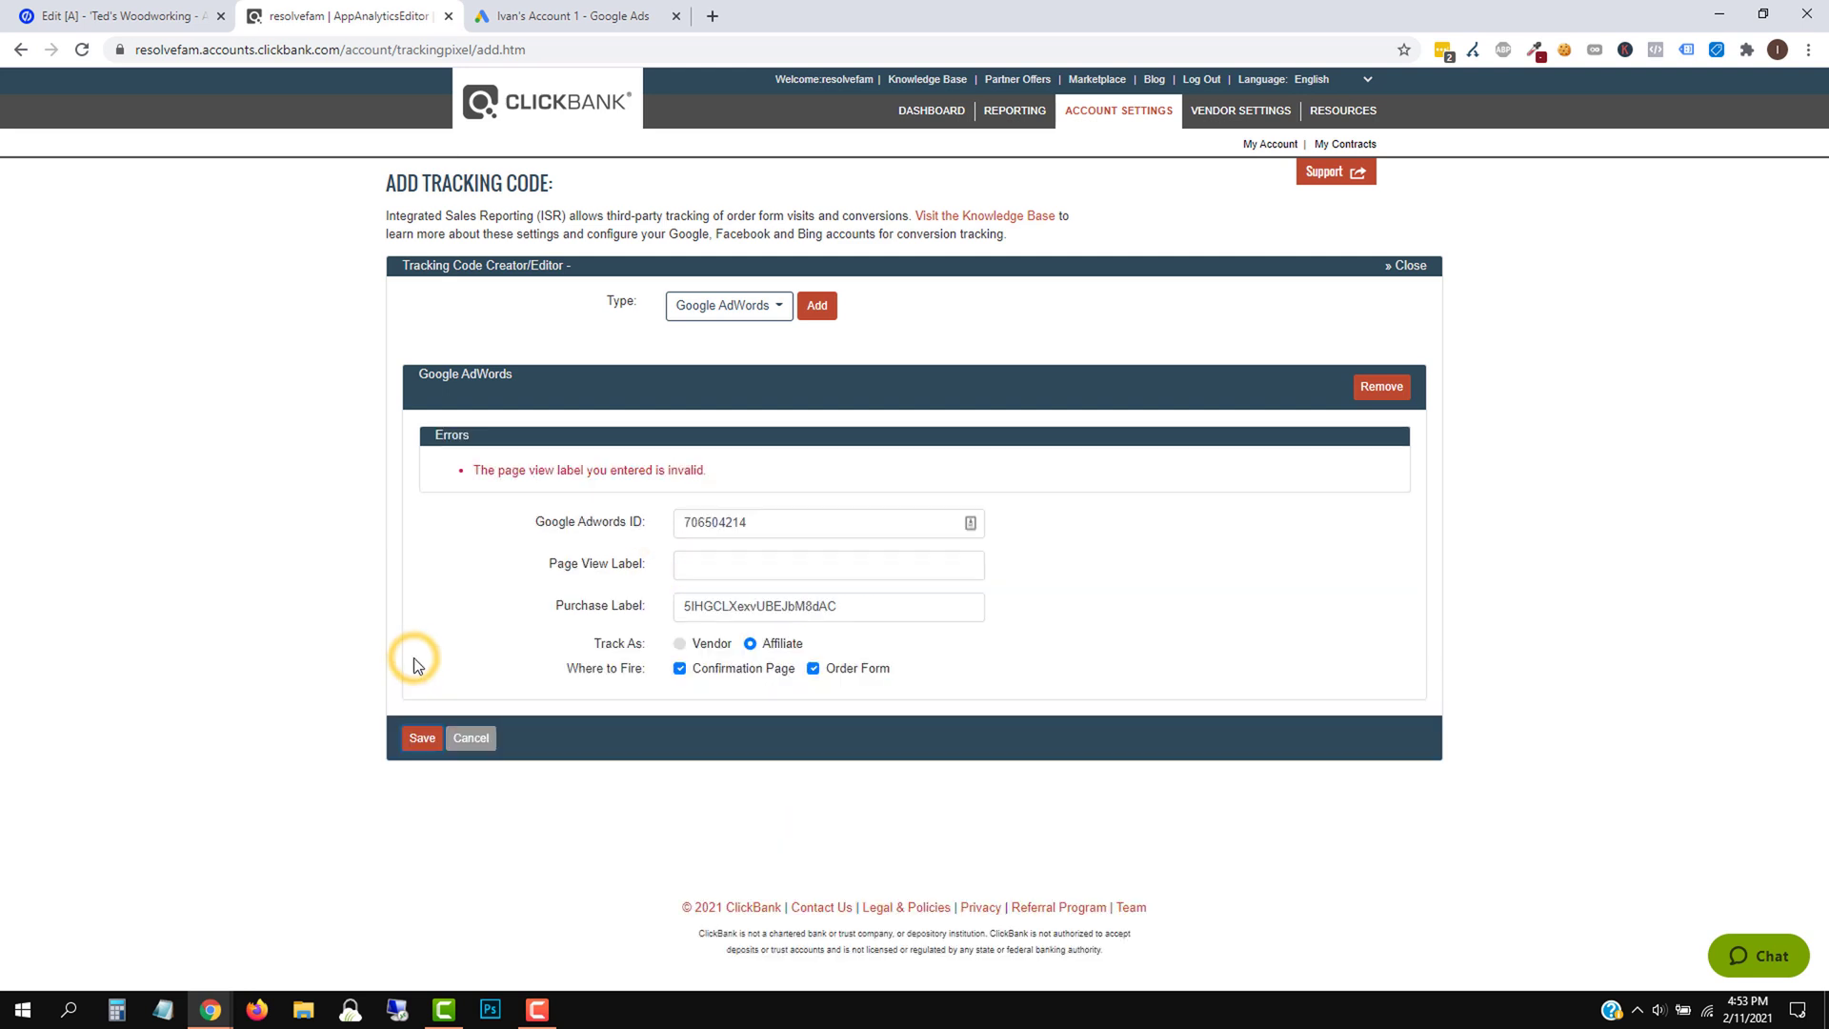
pyautogui.click(813, 670)
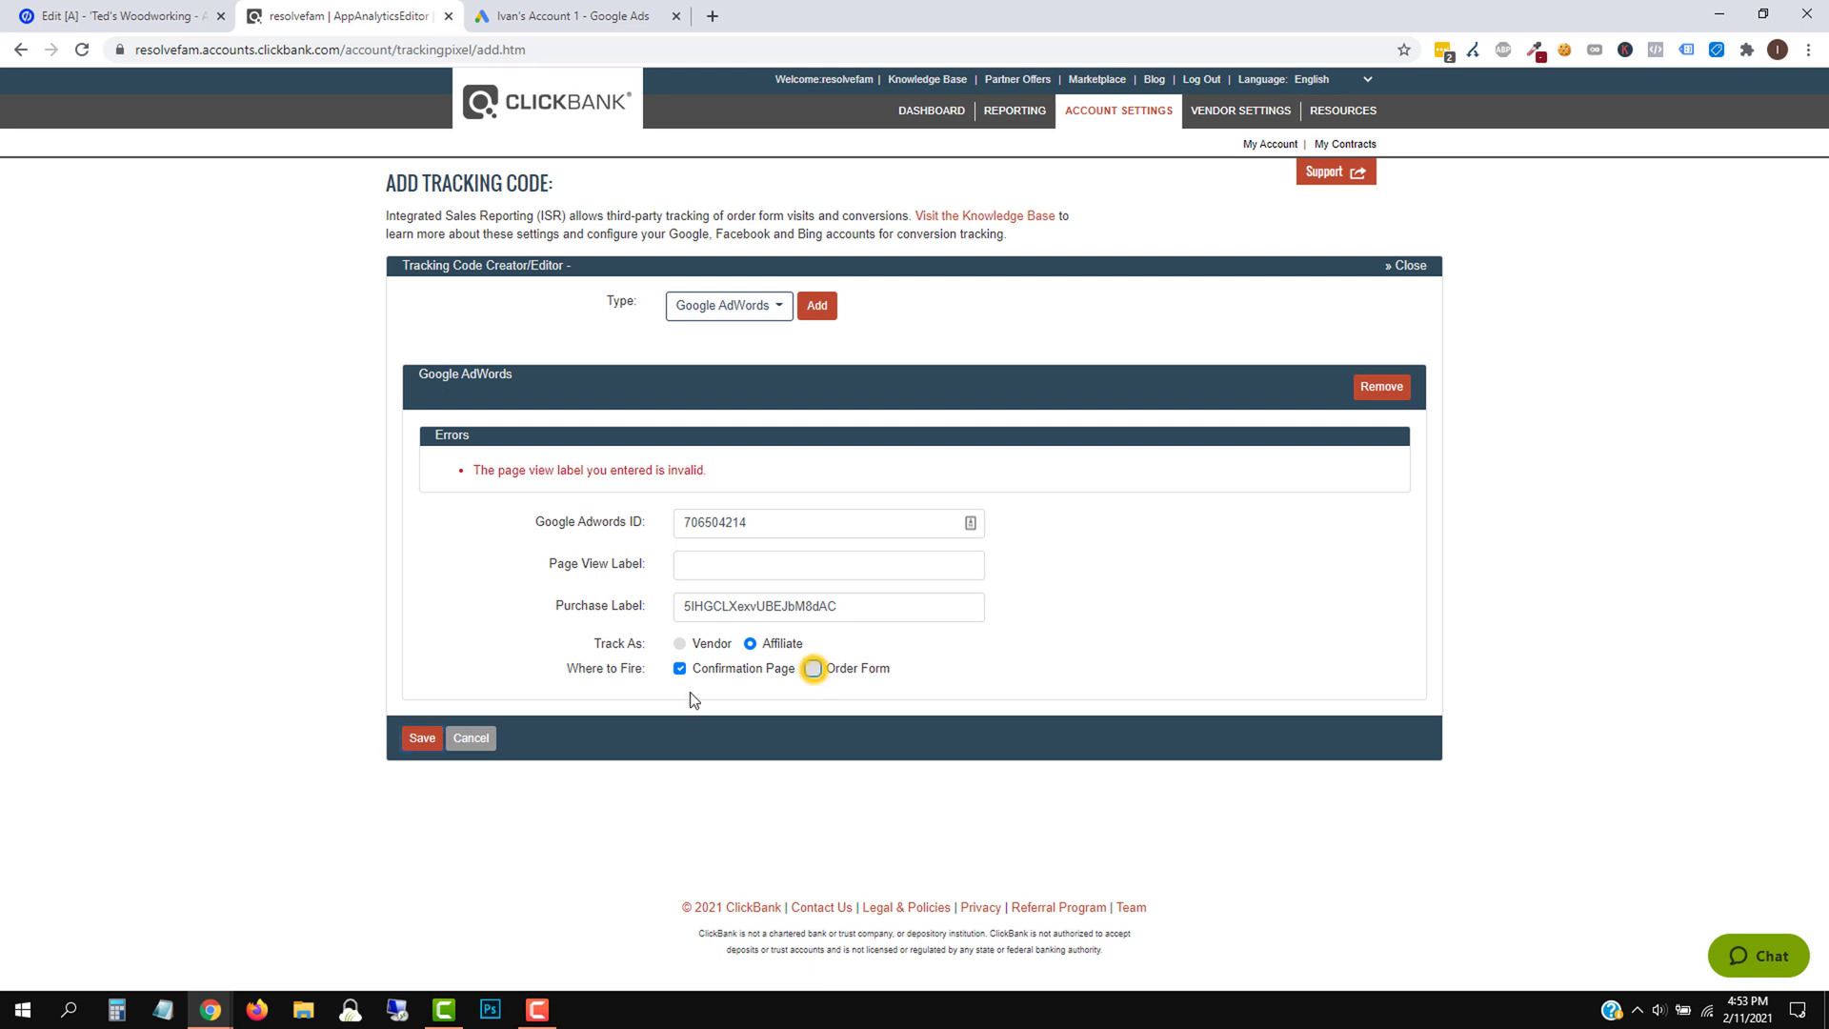
pyautogui.click(428, 736)
# Finish the Purchase - ClickBank YT conversion action in Google Ads and begin a new one
pyautogui.click(572, 16)
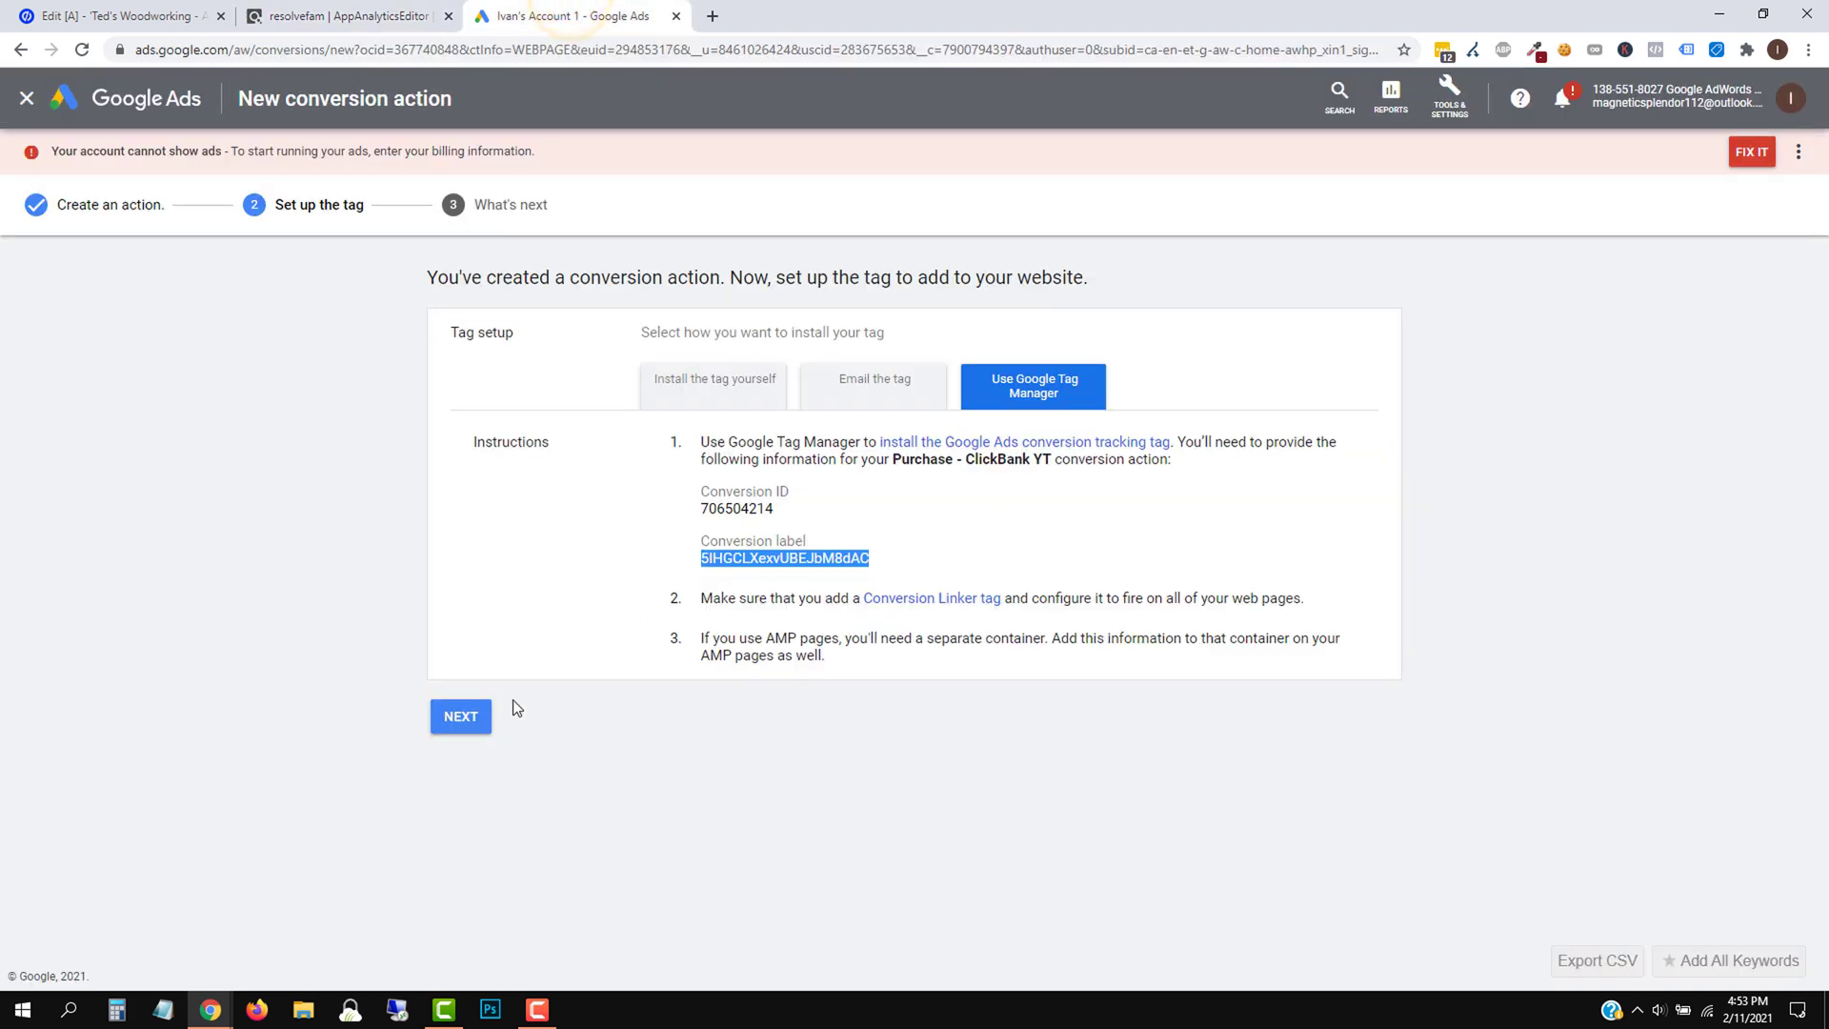
pyautogui.click(462, 724)
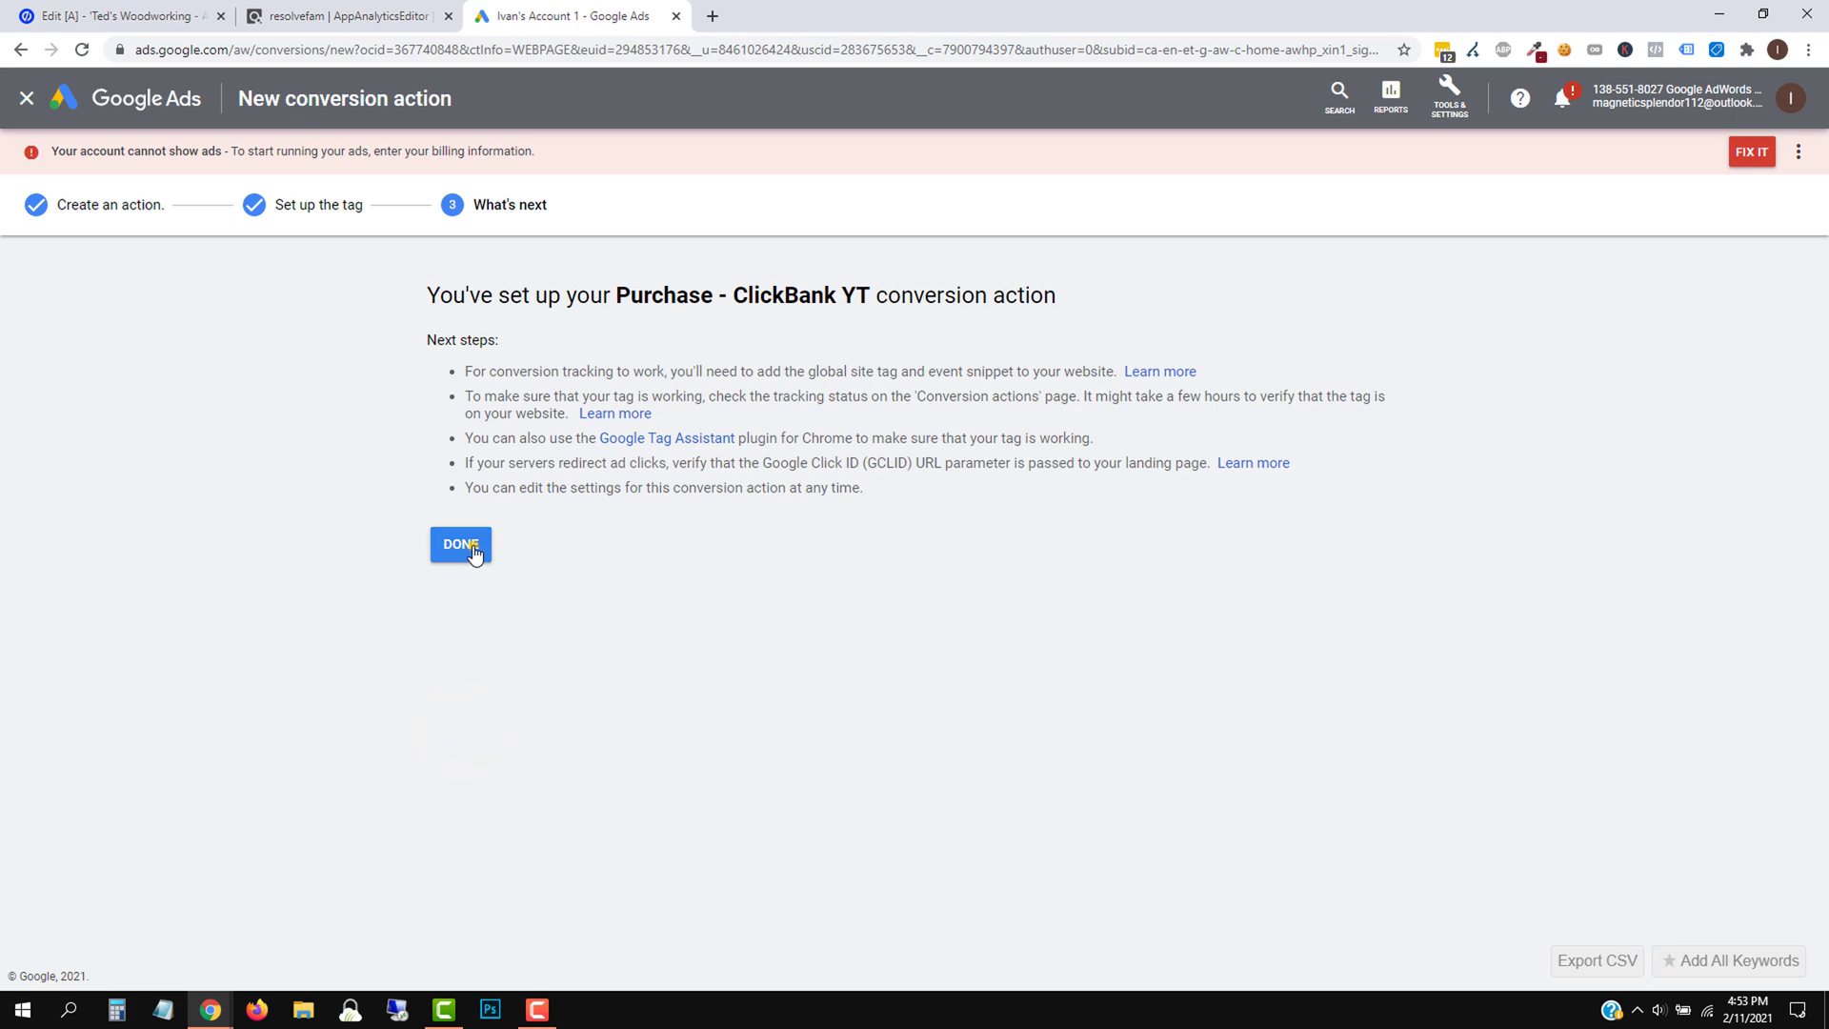
pyautogui.click(468, 545)
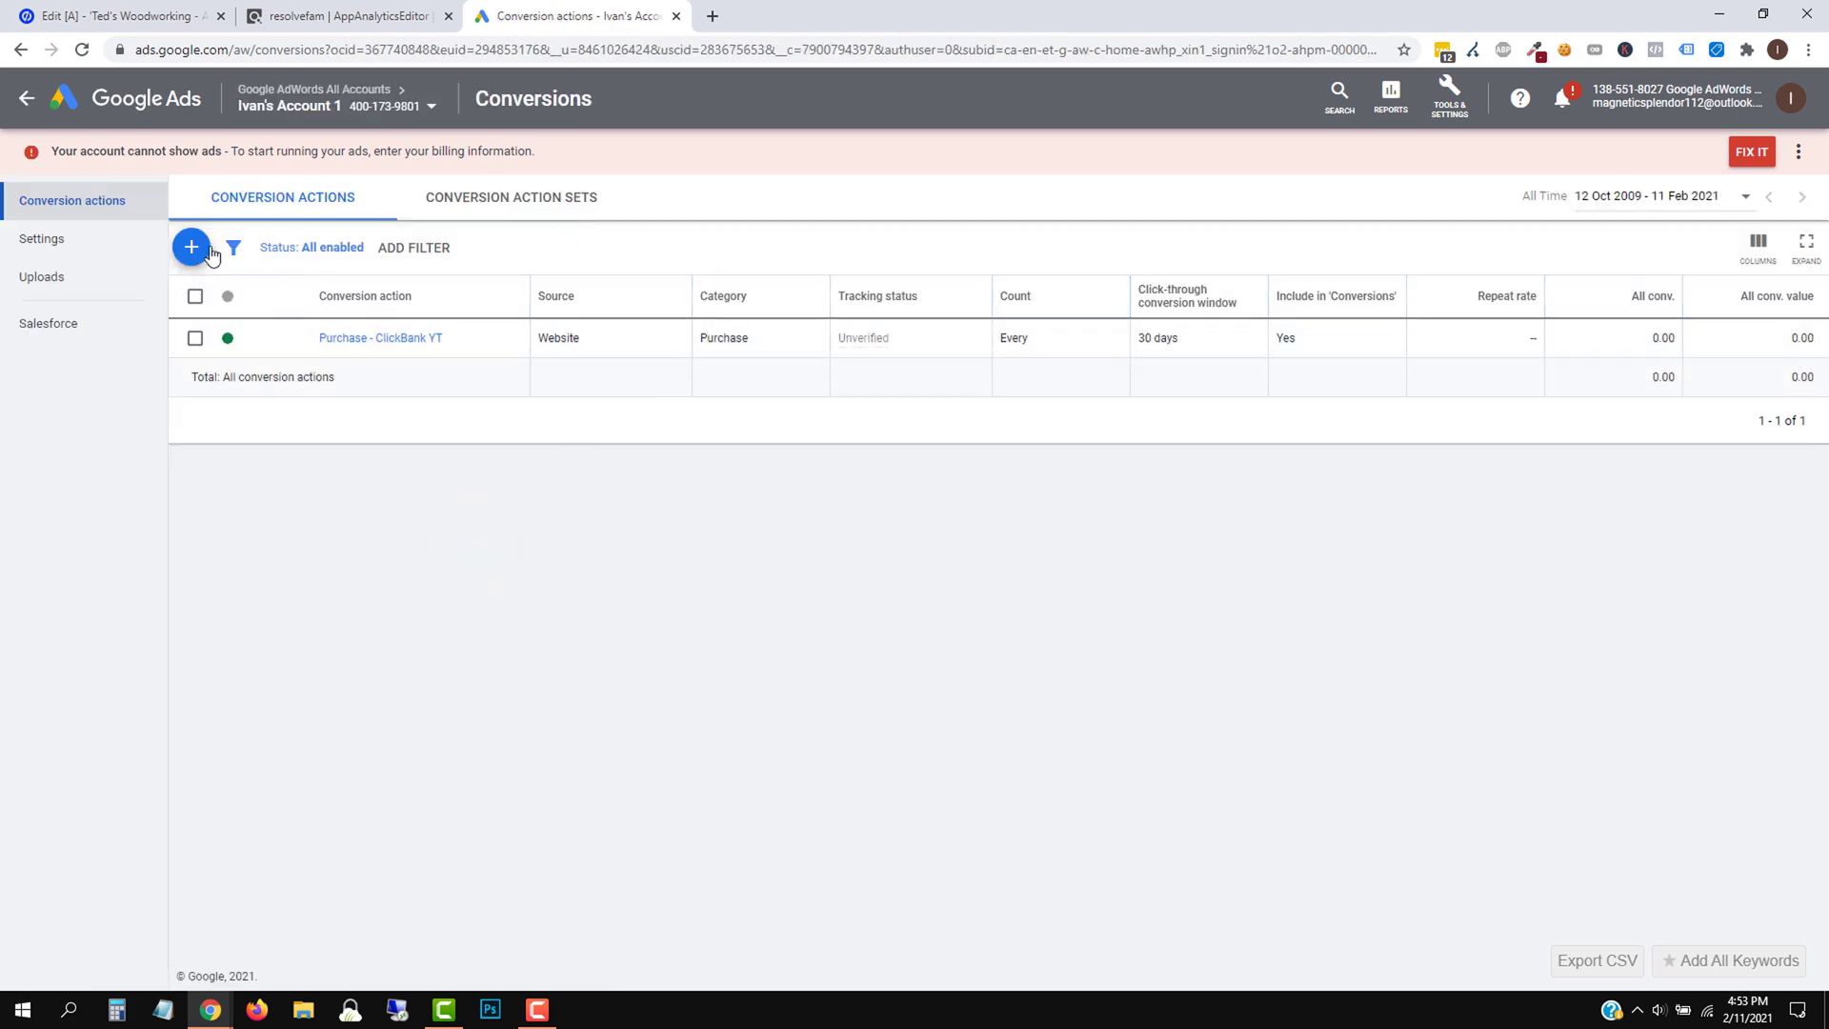
pyautogui.click(193, 249)
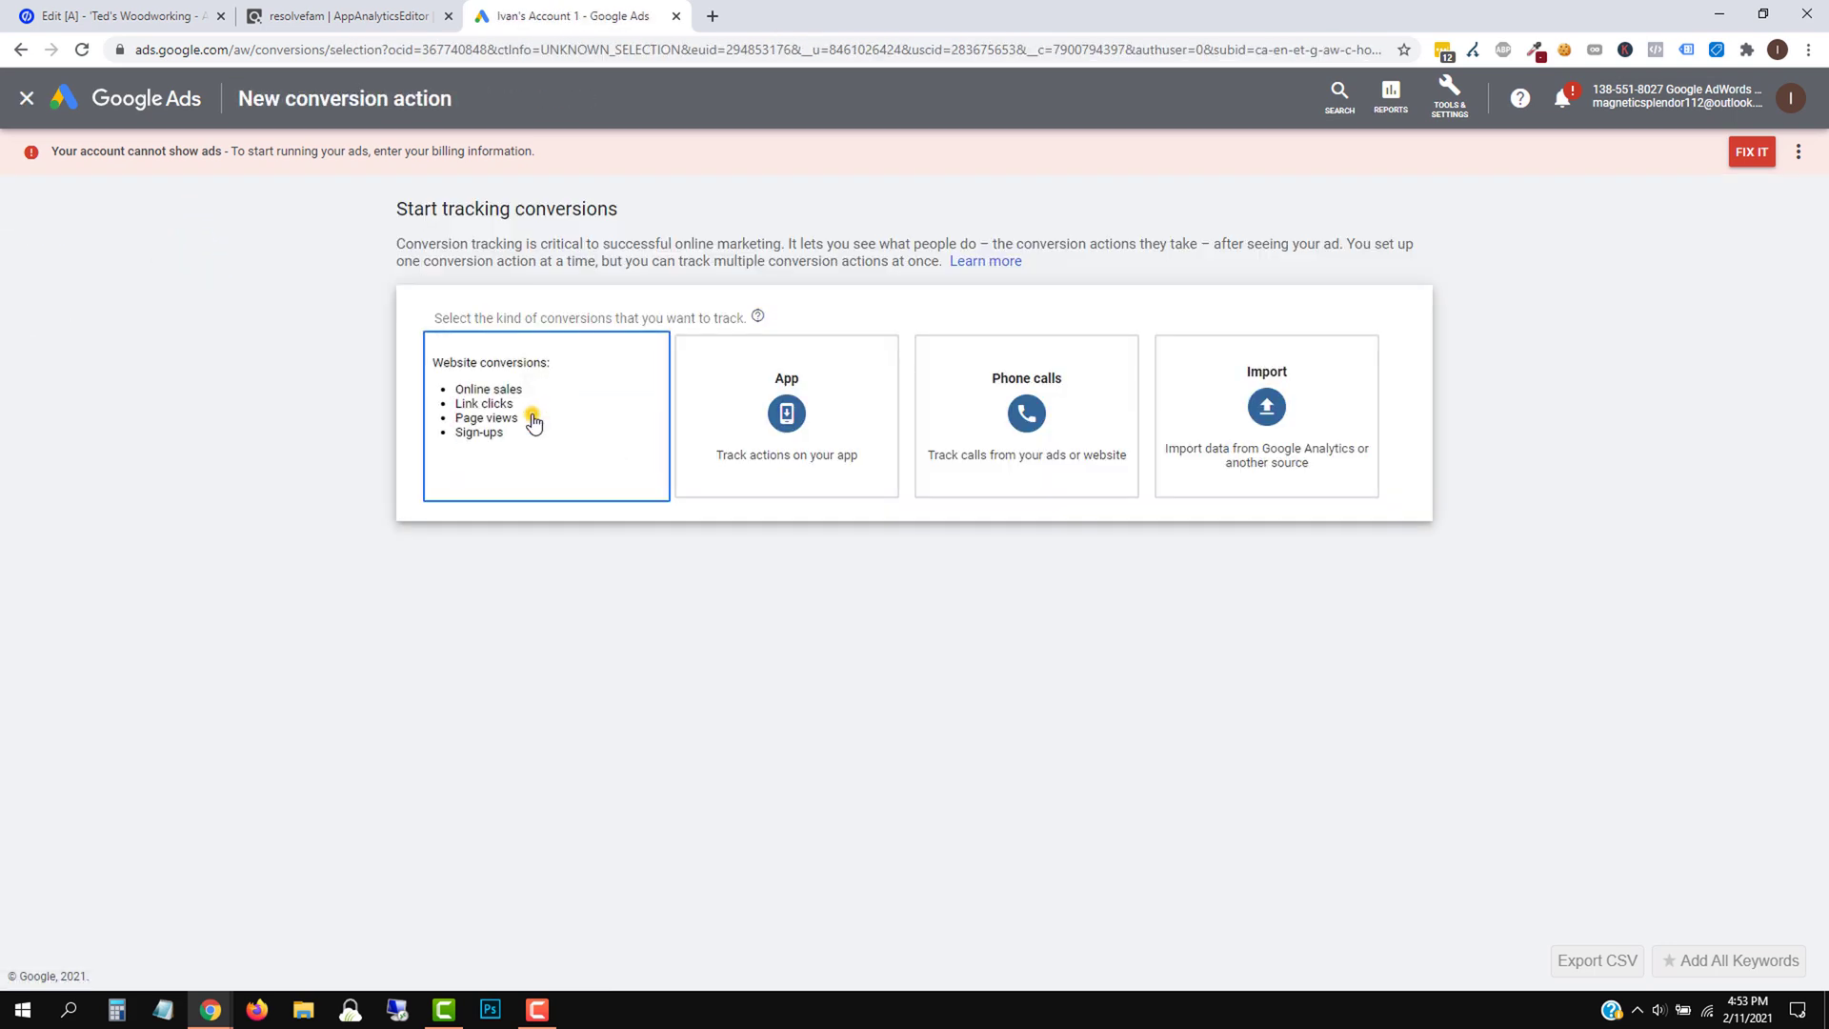
# Set up a website conversion in Begin checkout category, named 'Begin checkout - ClickBank YT', with no value
pyautogui.click(534, 422)
pyautogui.click(669, 429)
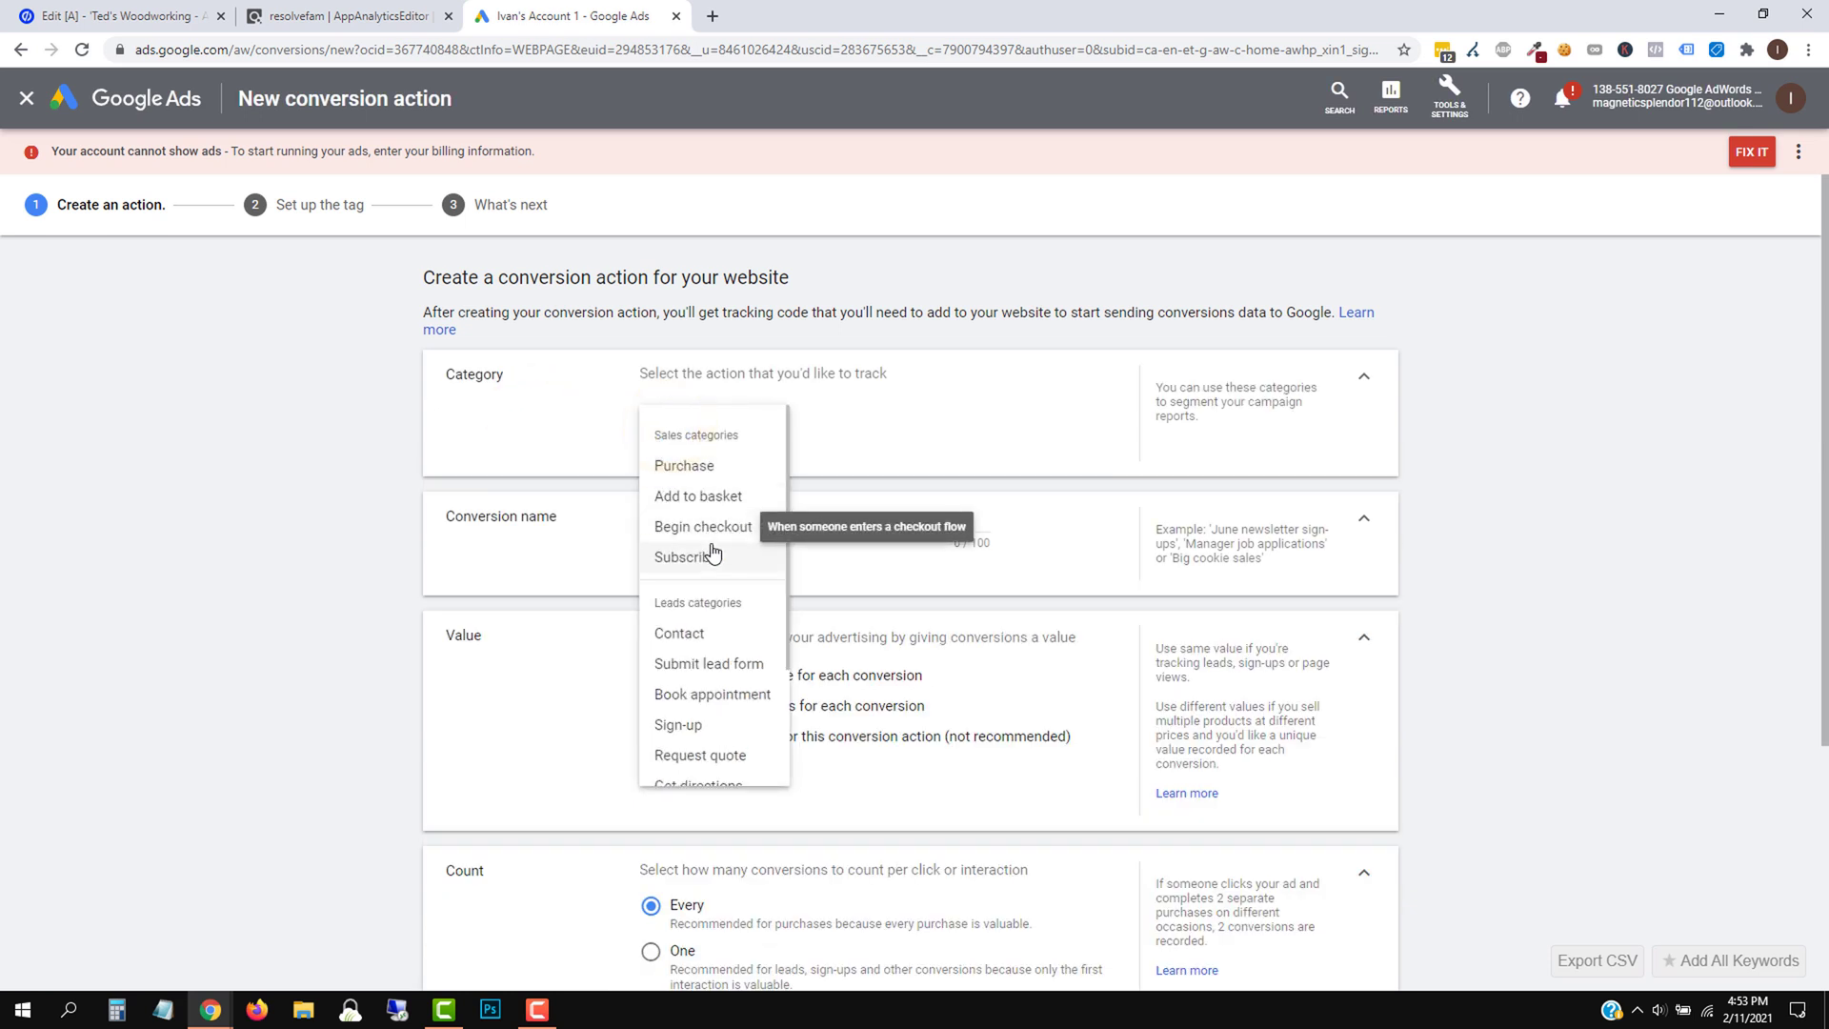
pyautogui.scroll(-3, 734, 667)
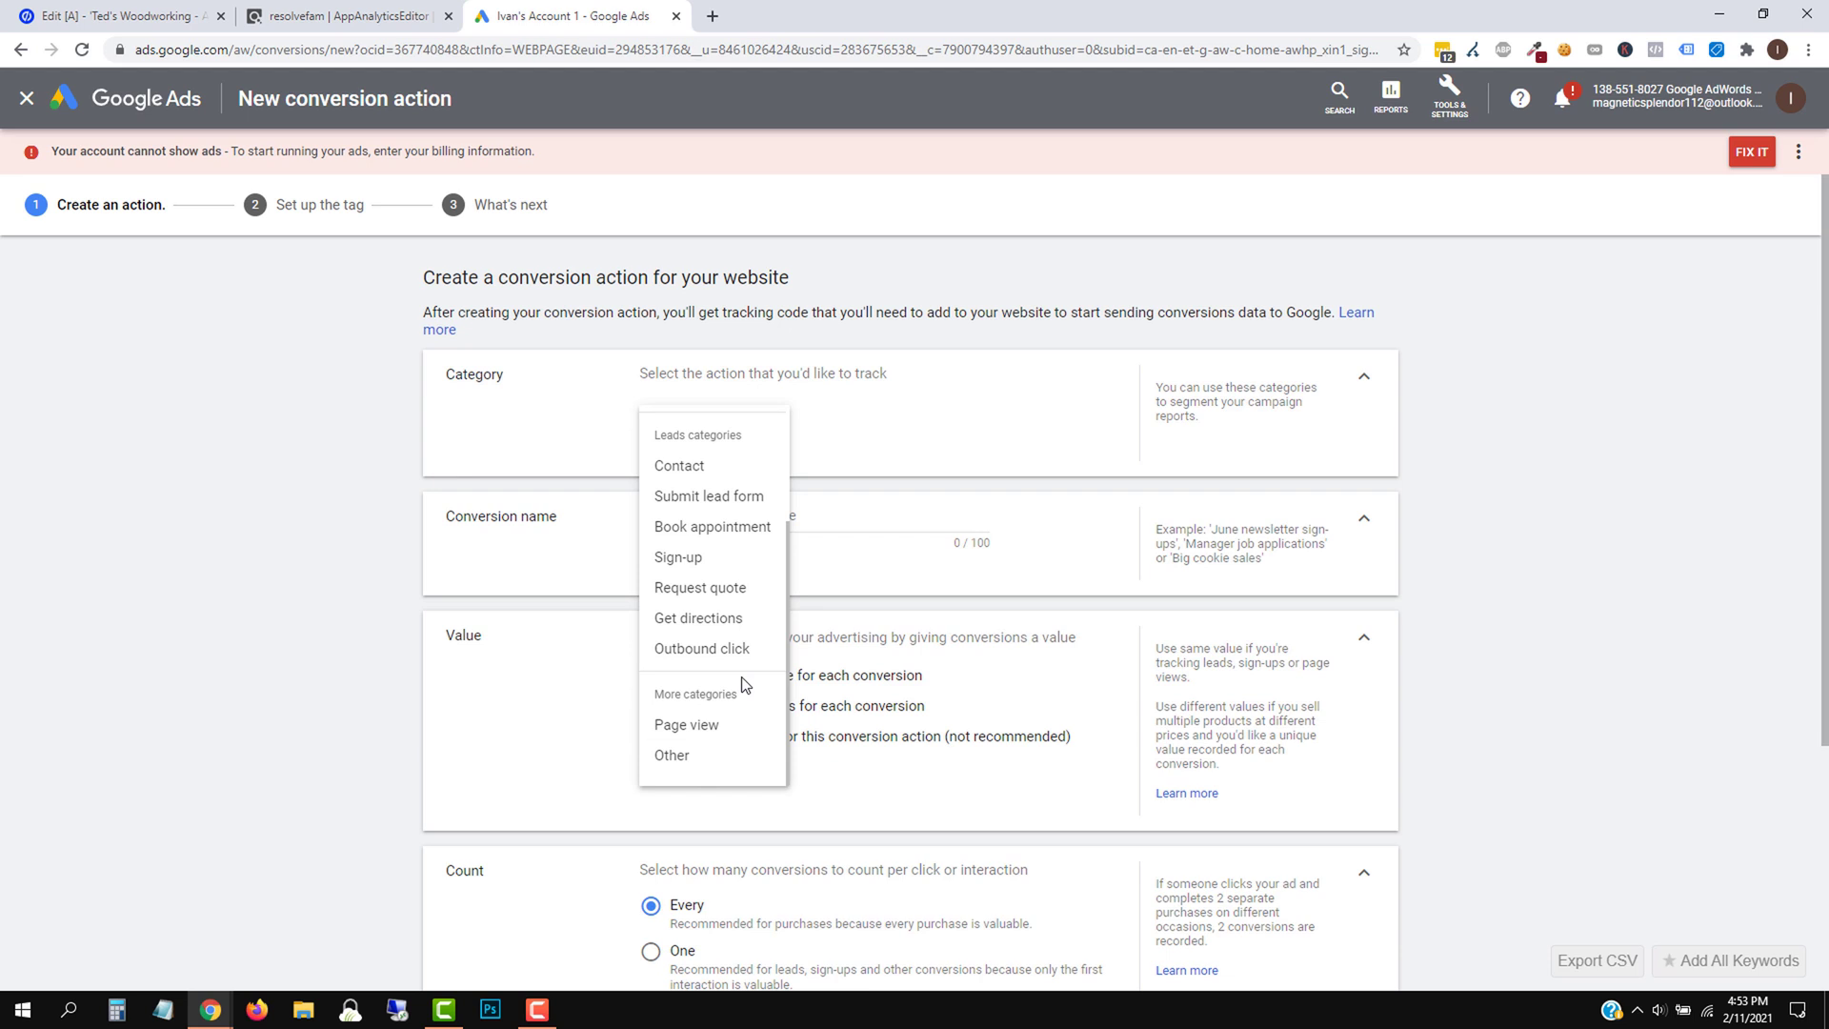
pyautogui.scroll(3, 745, 684)
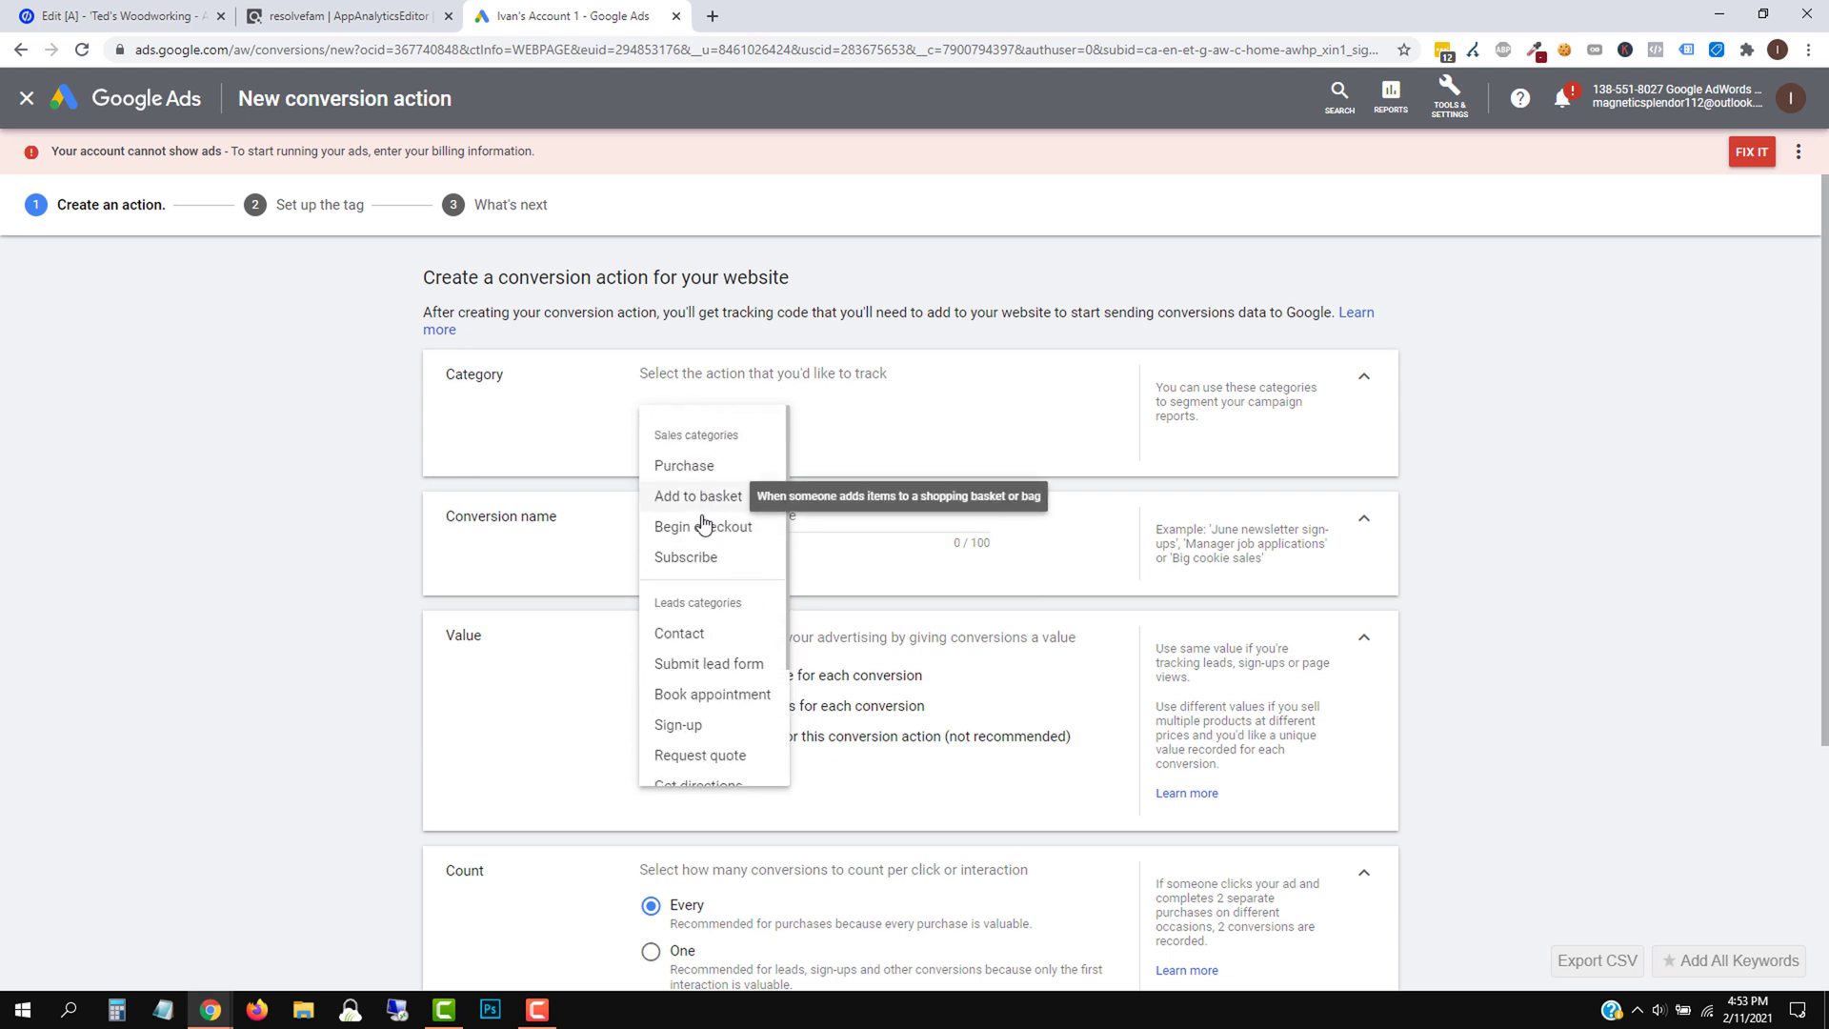
pyautogui.click(702, 524)
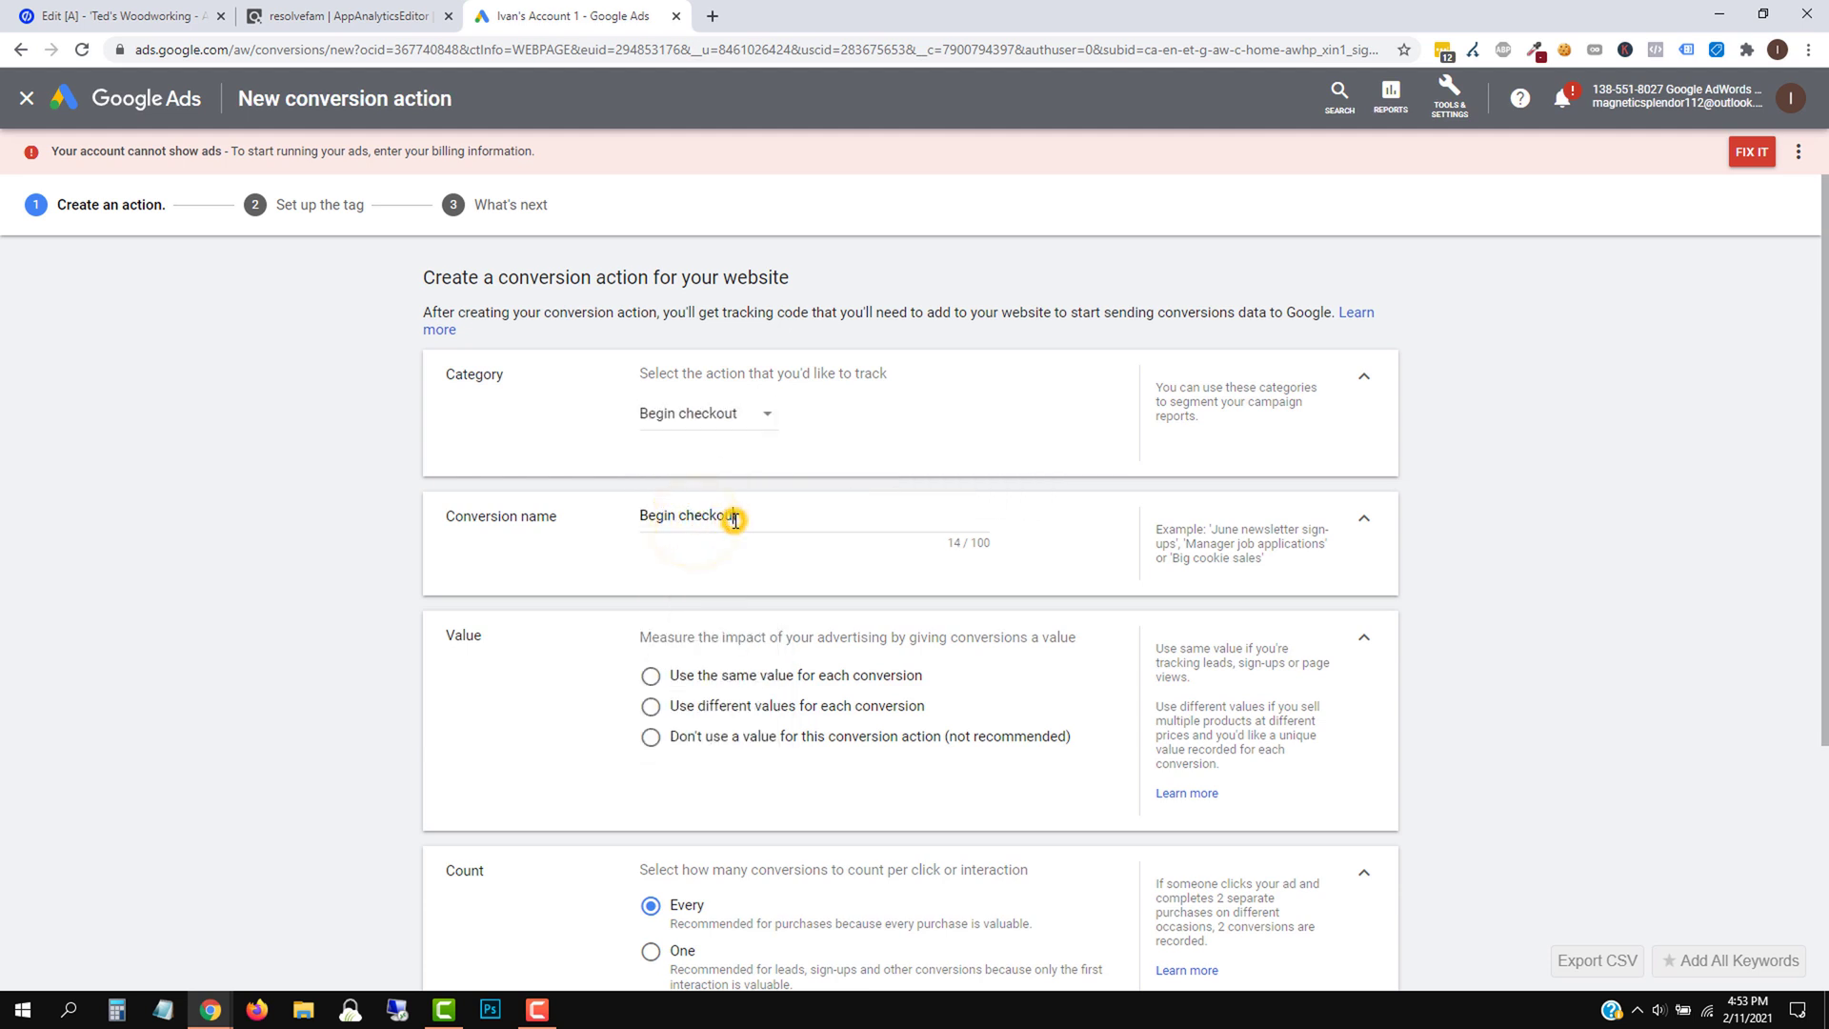
pyautogui.click(734, 519)
pyautogui.write('- ClickBank YT')
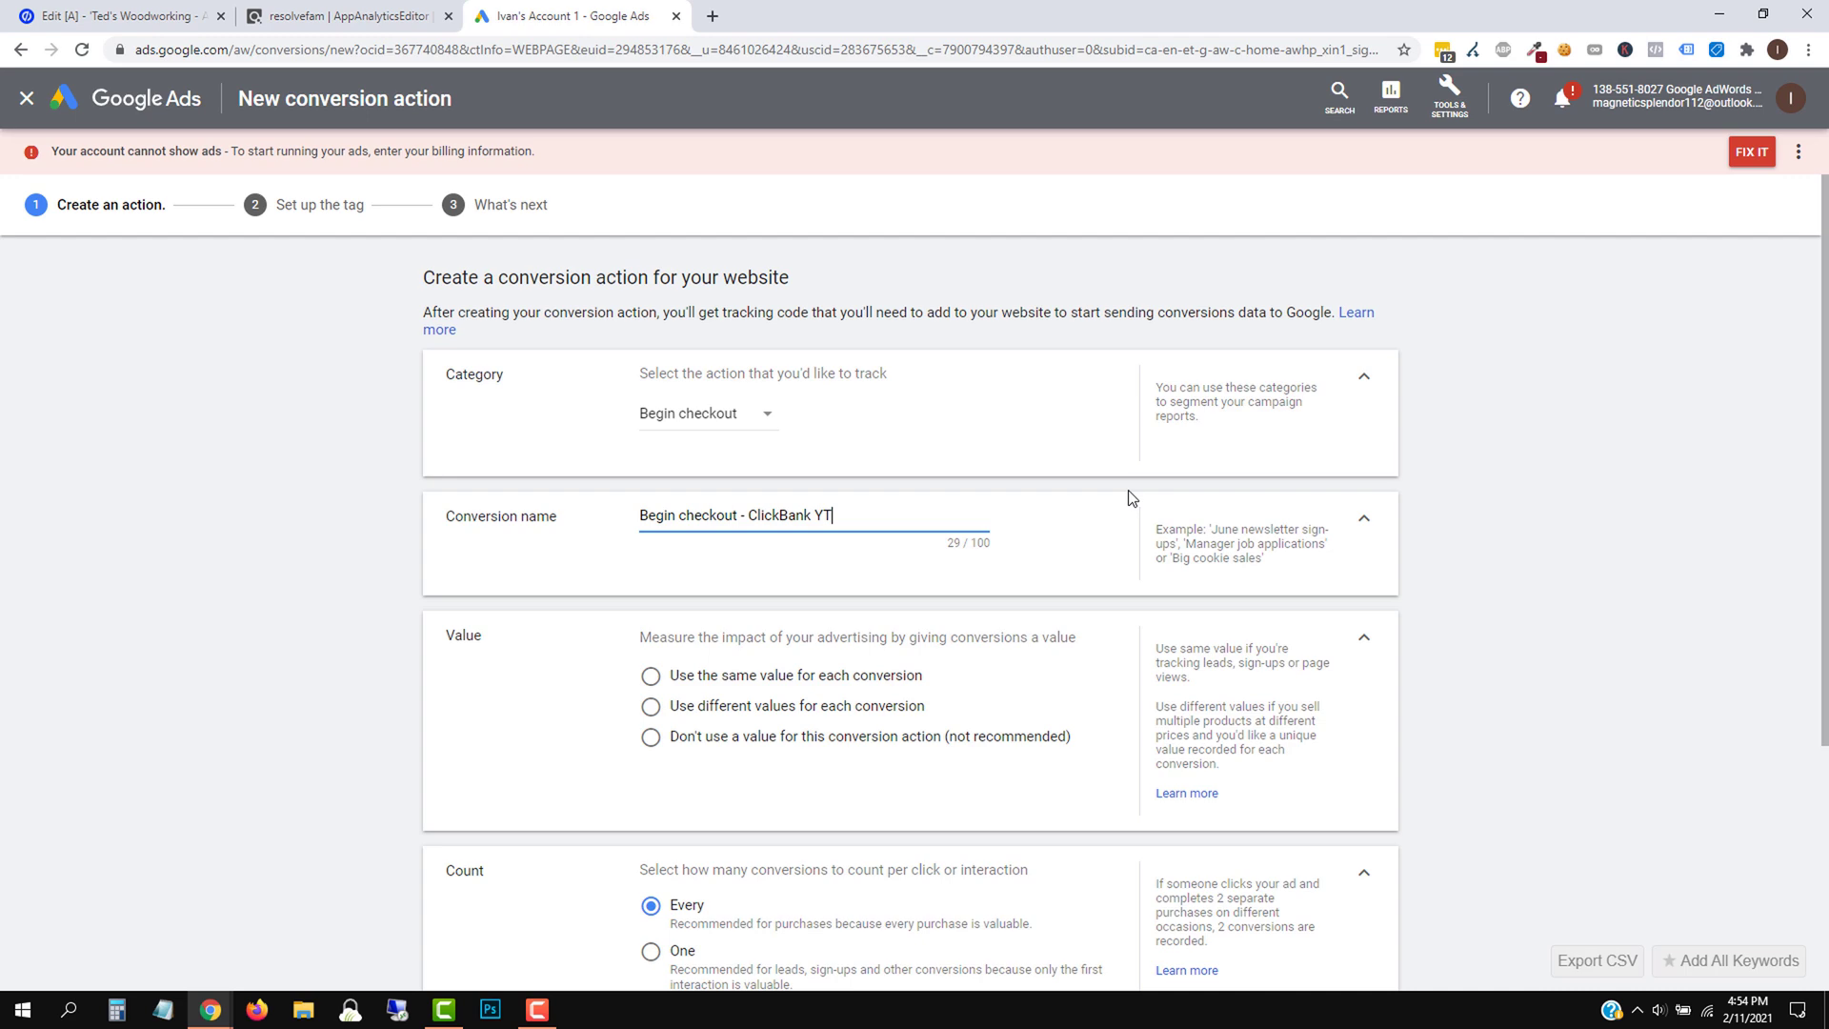
pyautogui.scroll(-2, 1127, 609)
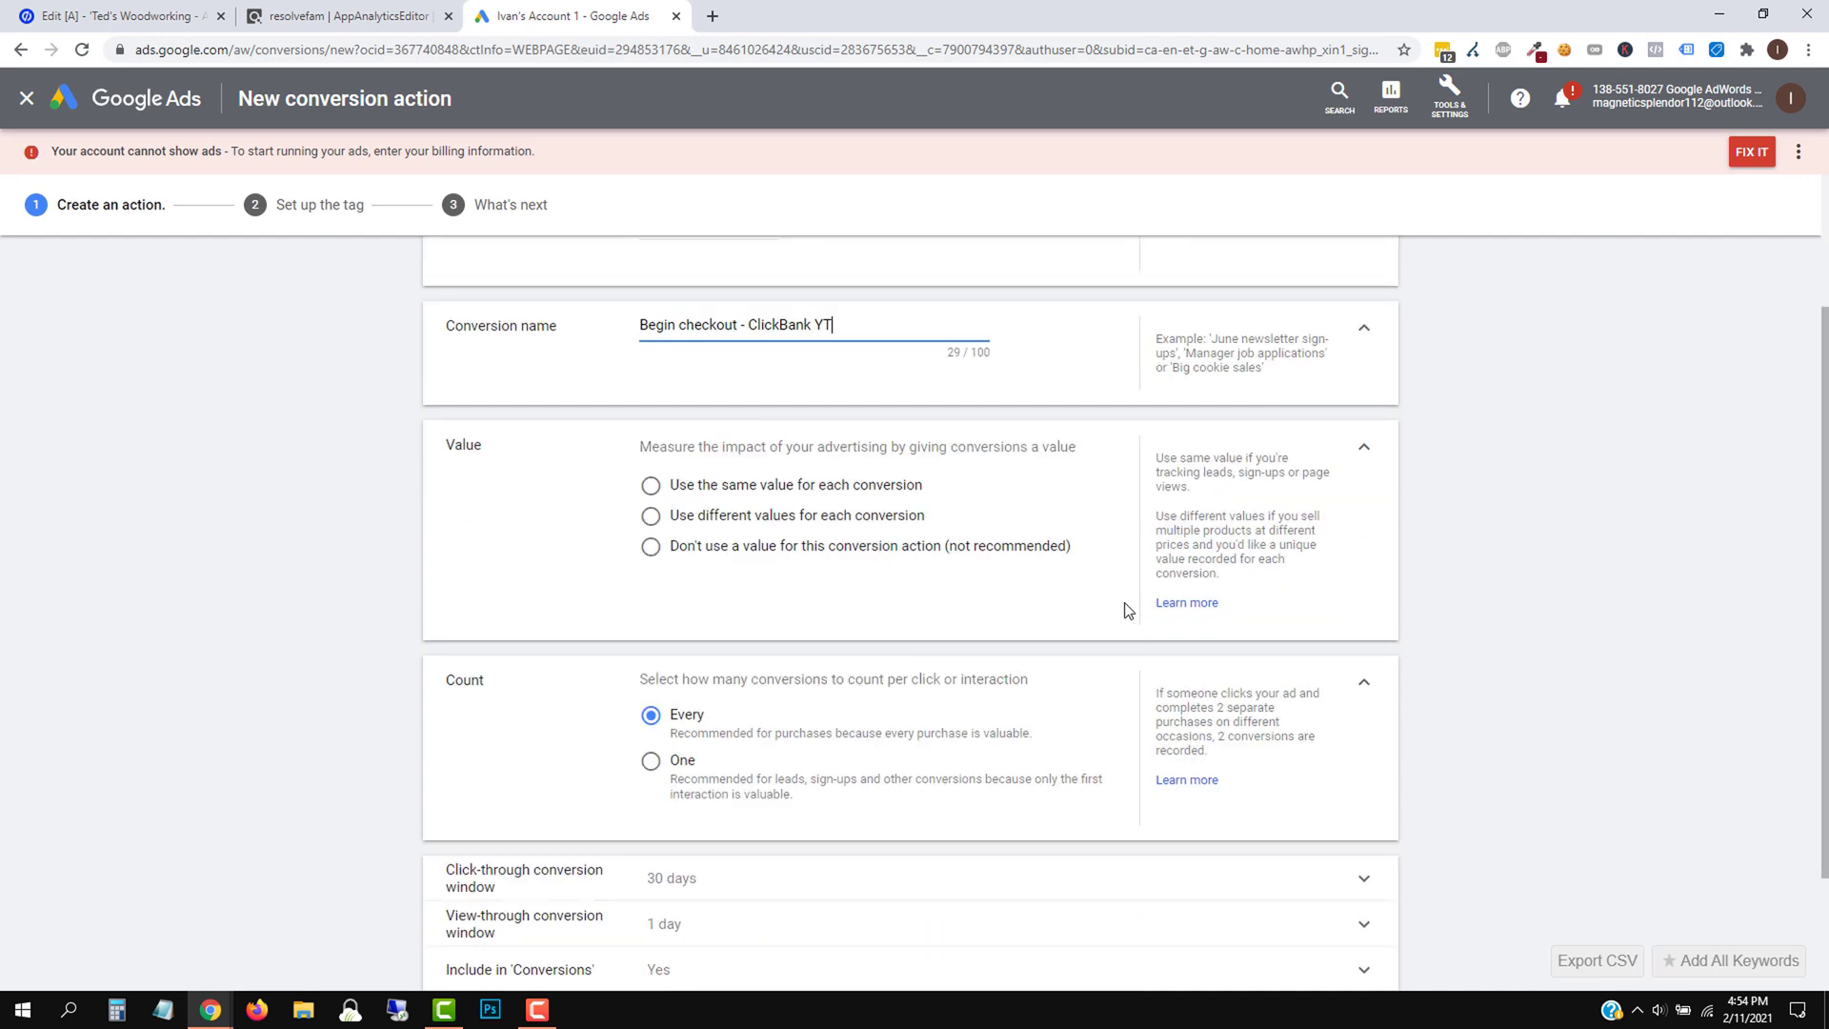
pyautogui.click(698, 546)
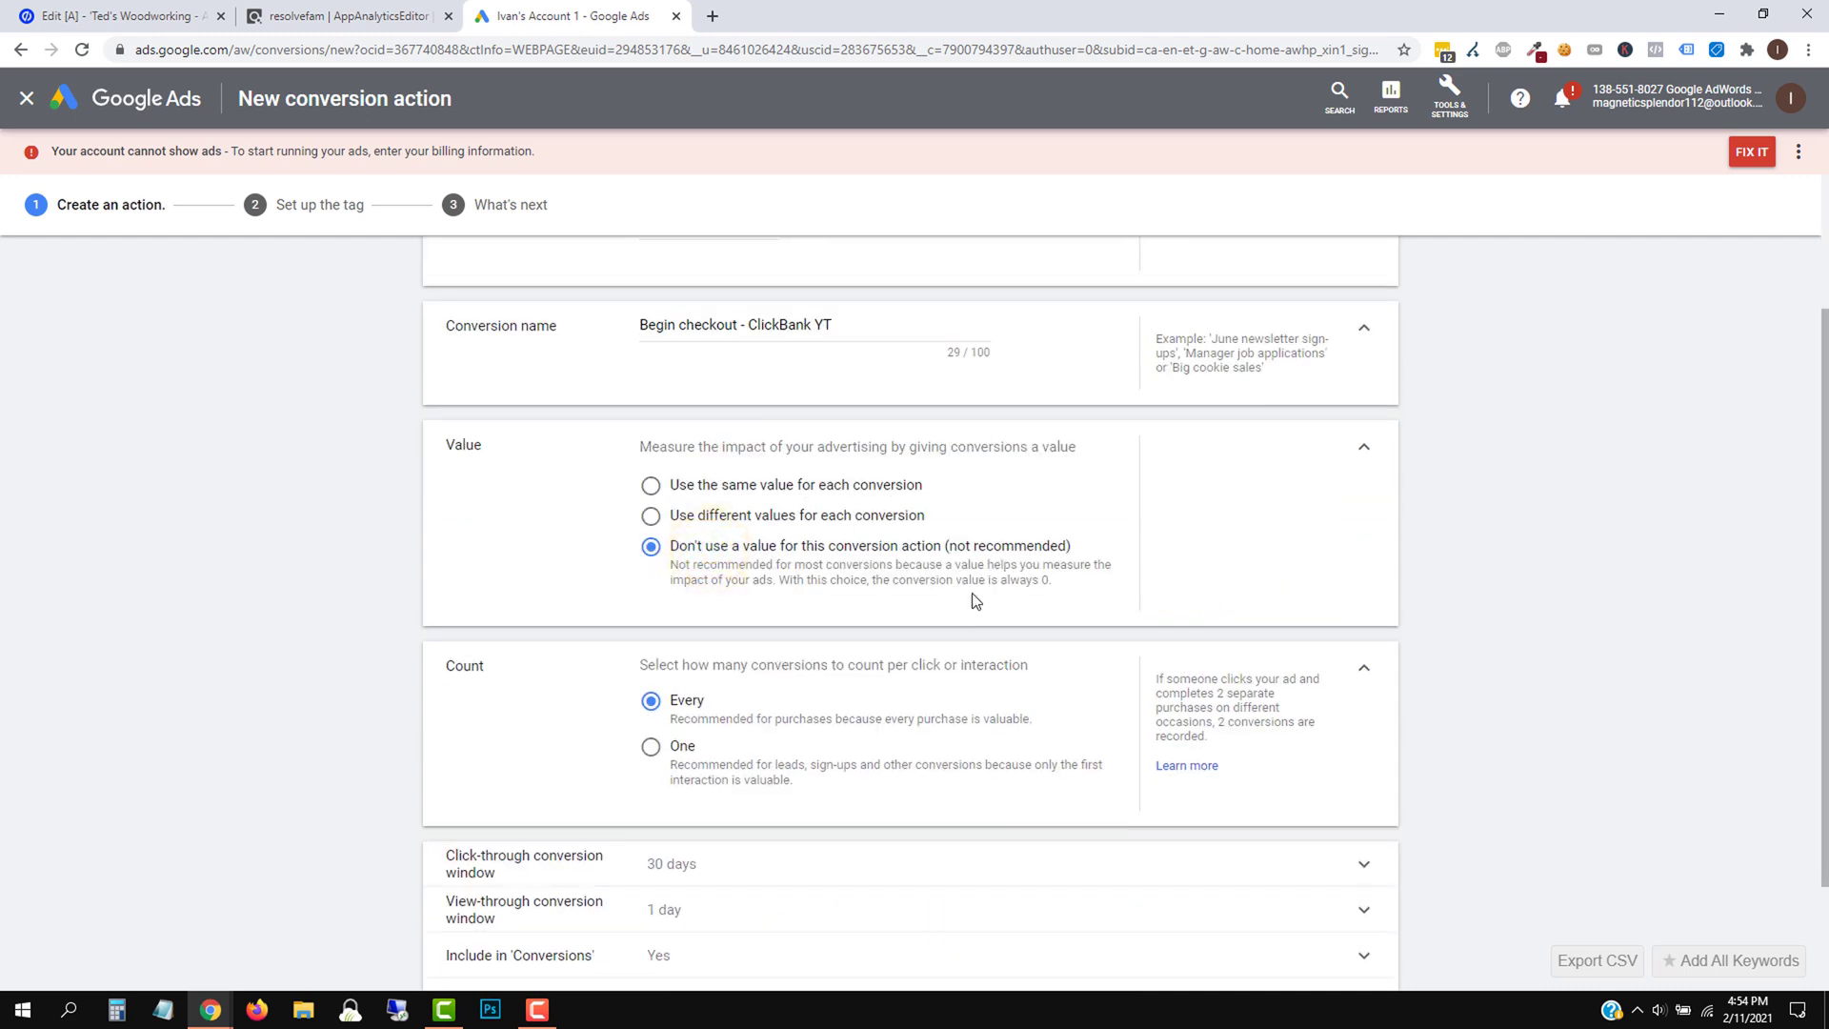
pyautogui.scroll(-2, 686, 603)
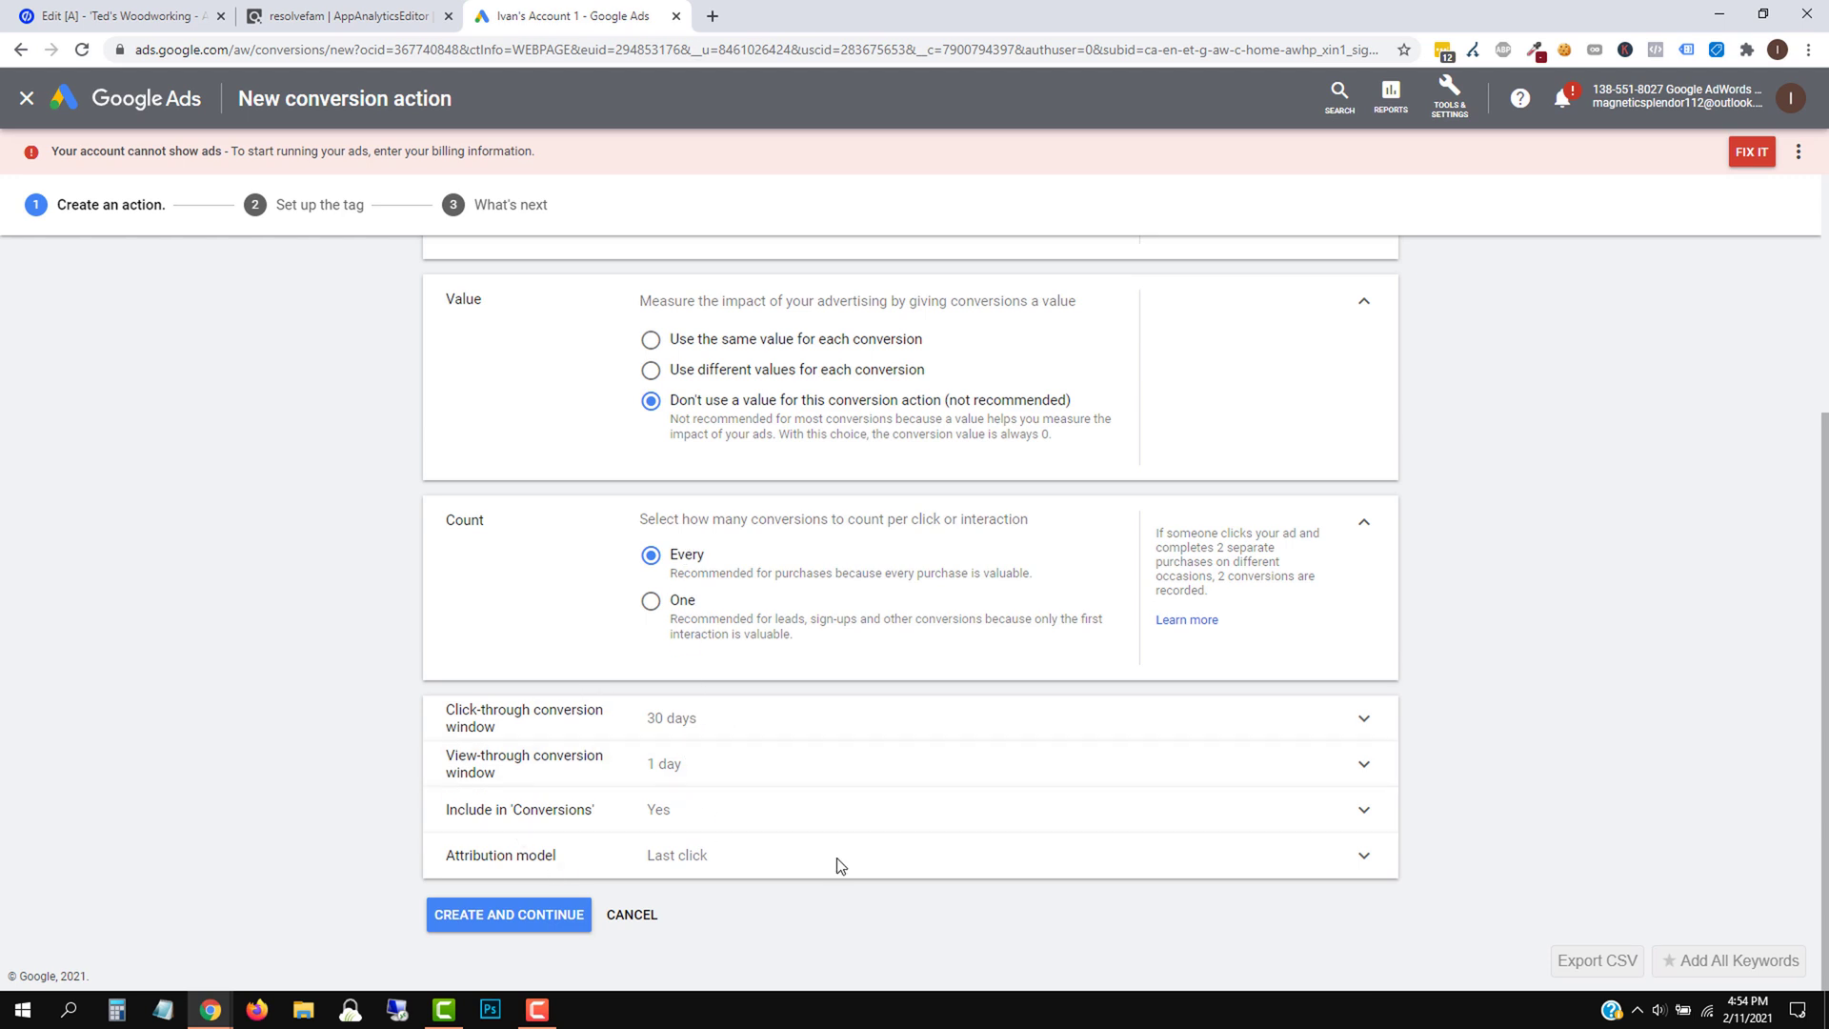
# Create the Begin checkout conversion action and view the install-it-yourself tag code
pyautogui.click(453, 914)
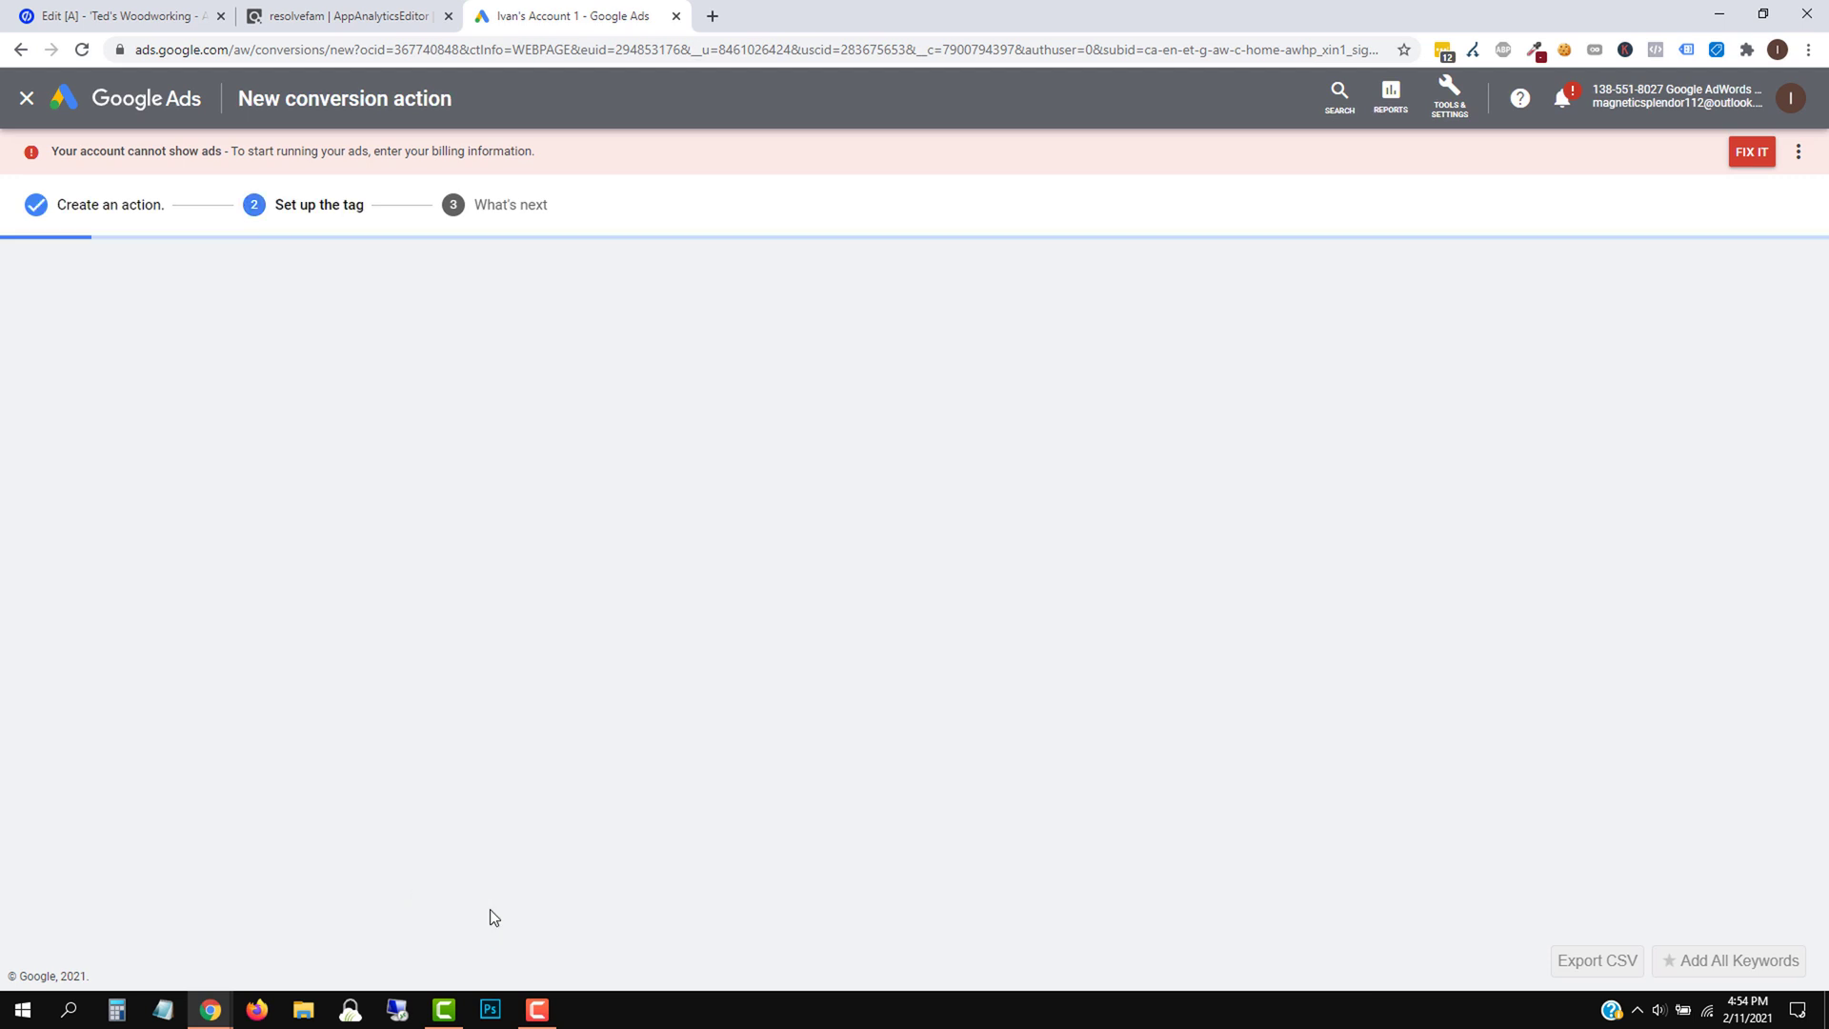
pyautogui.click(706, 490)
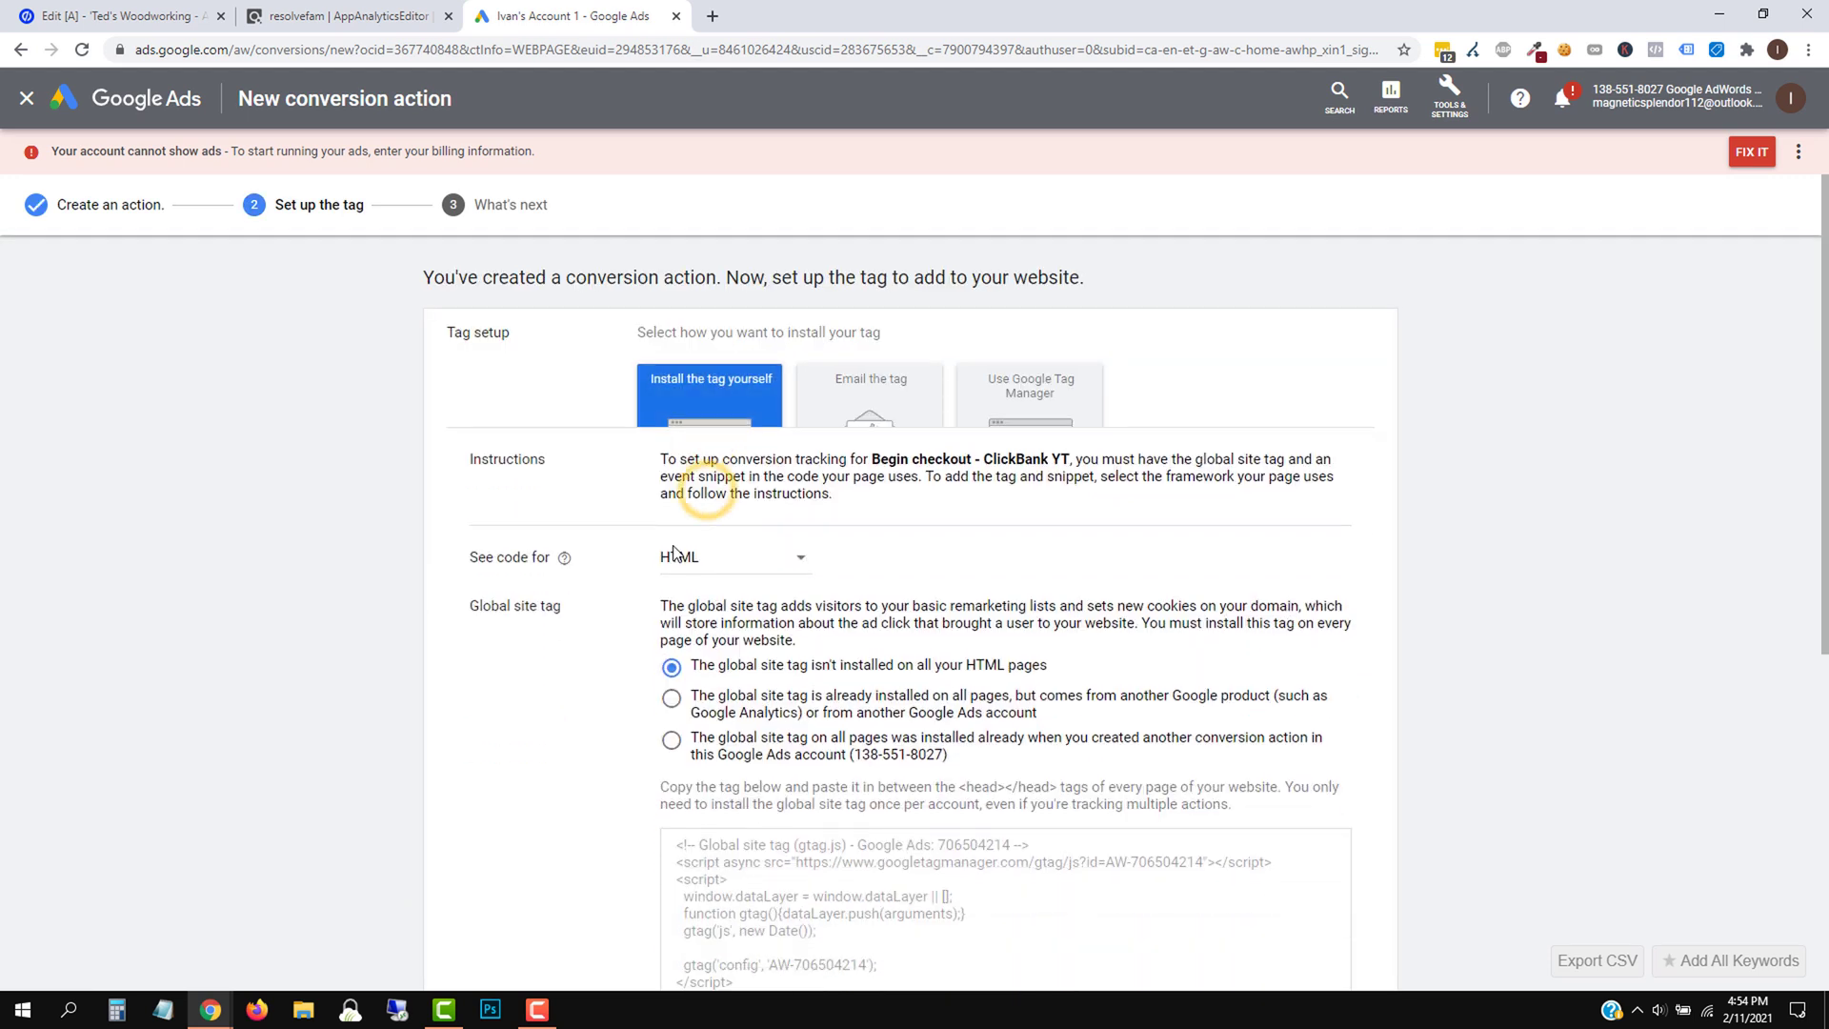
pyautogui.scroll(-2, 673, 552)
pyautogui.moveTo(785, 786); pyautogui.dragTo(678, 636)
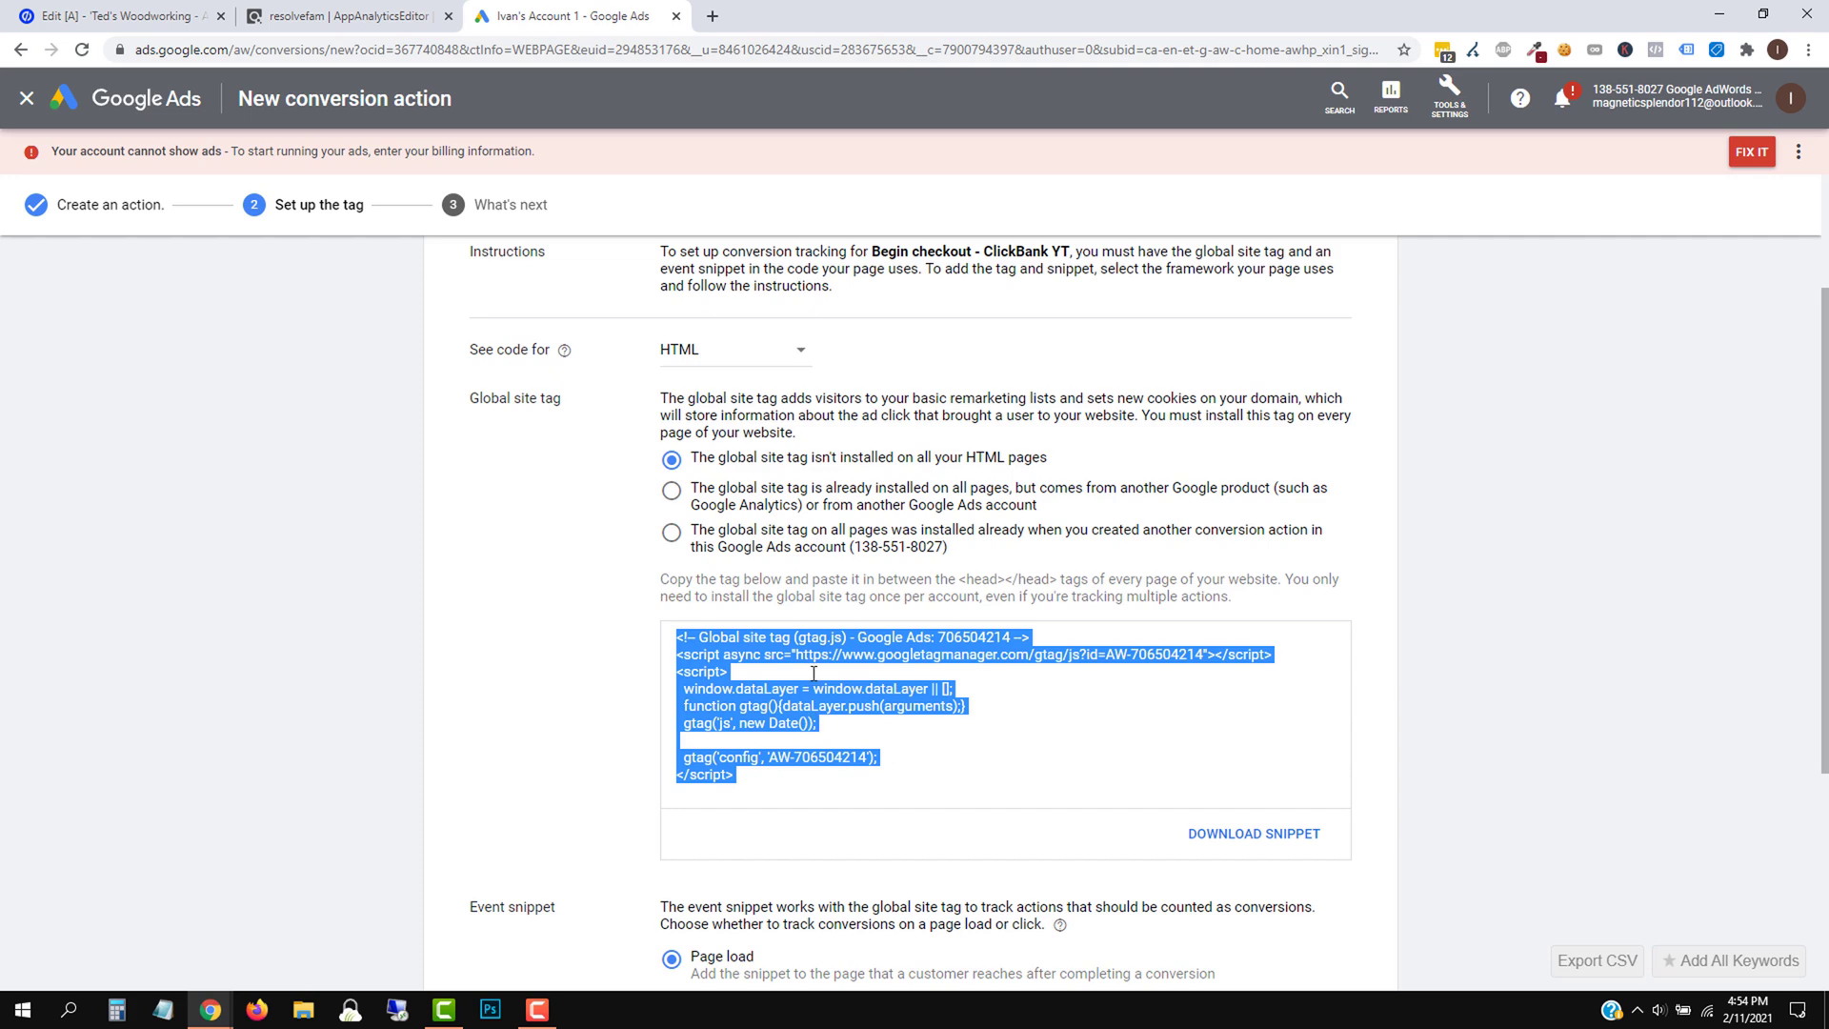
pyautogui.click(549, 592)
# Reveal the Tag Manager details and select conversion ID 706504214 for ClickBank
pyautogui.scroll(2, 581, 543)
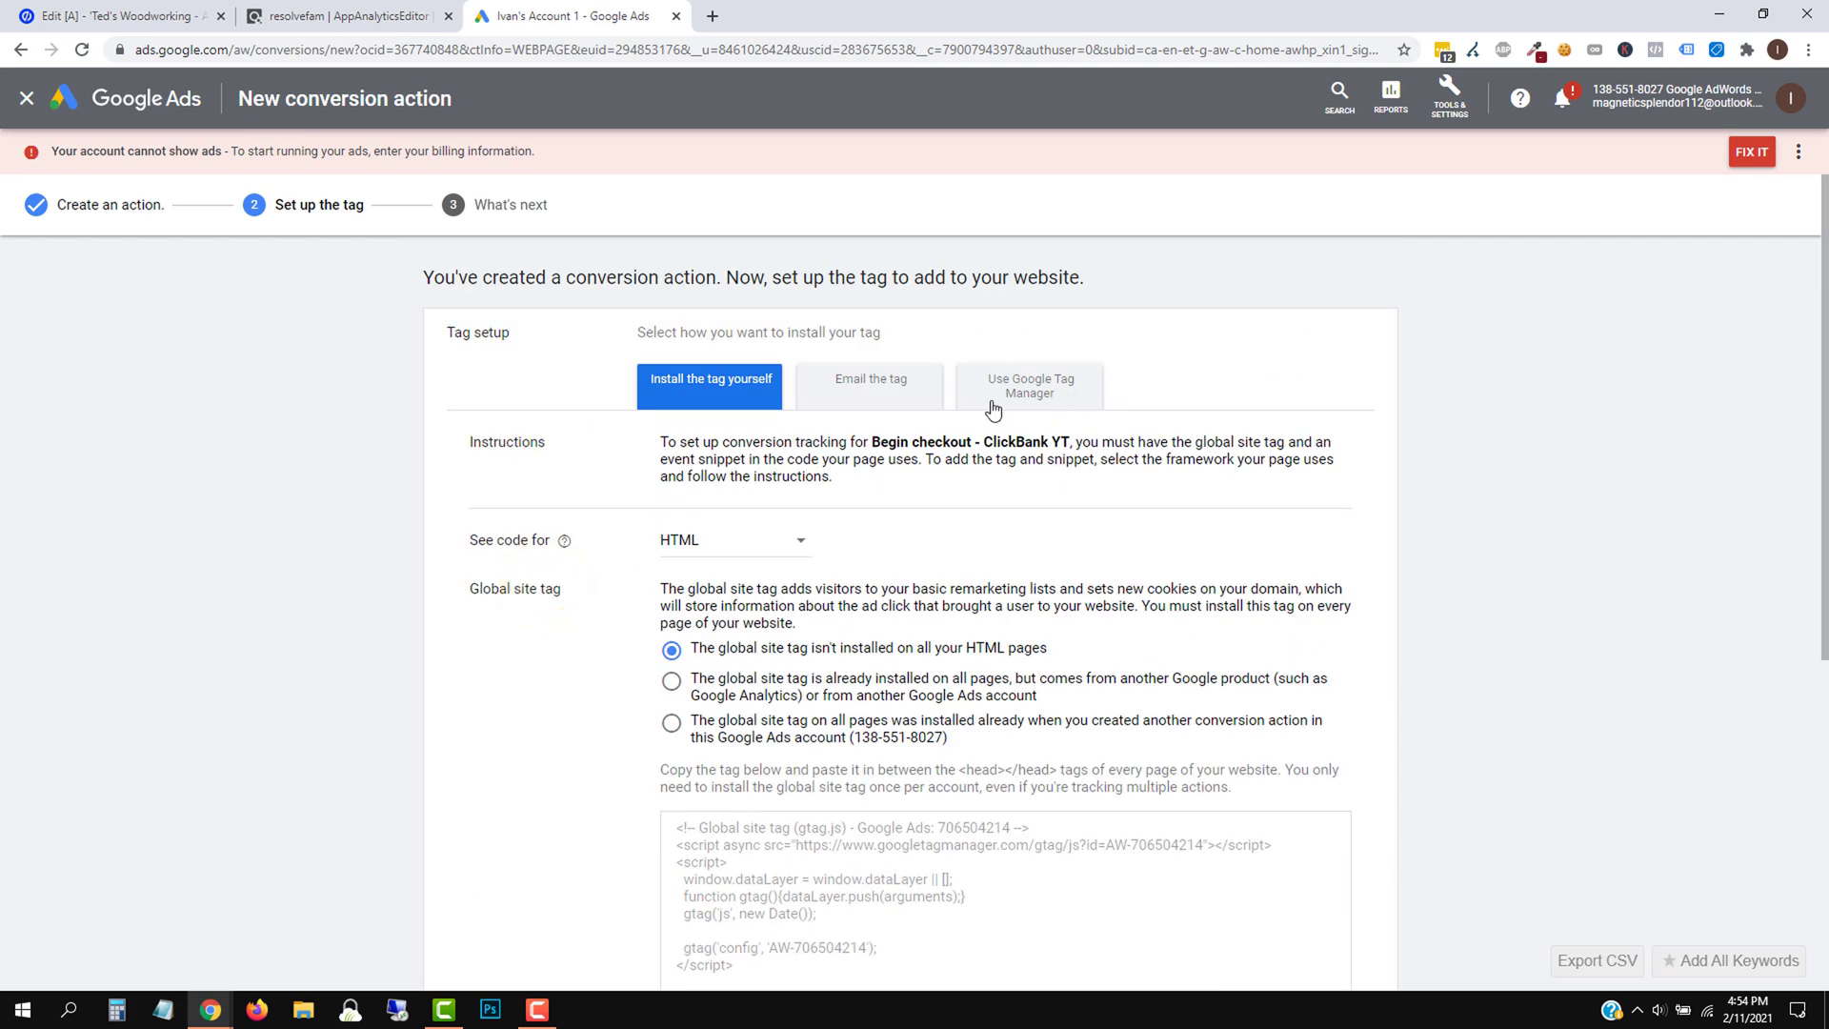
pyautogui.click(994, 405)
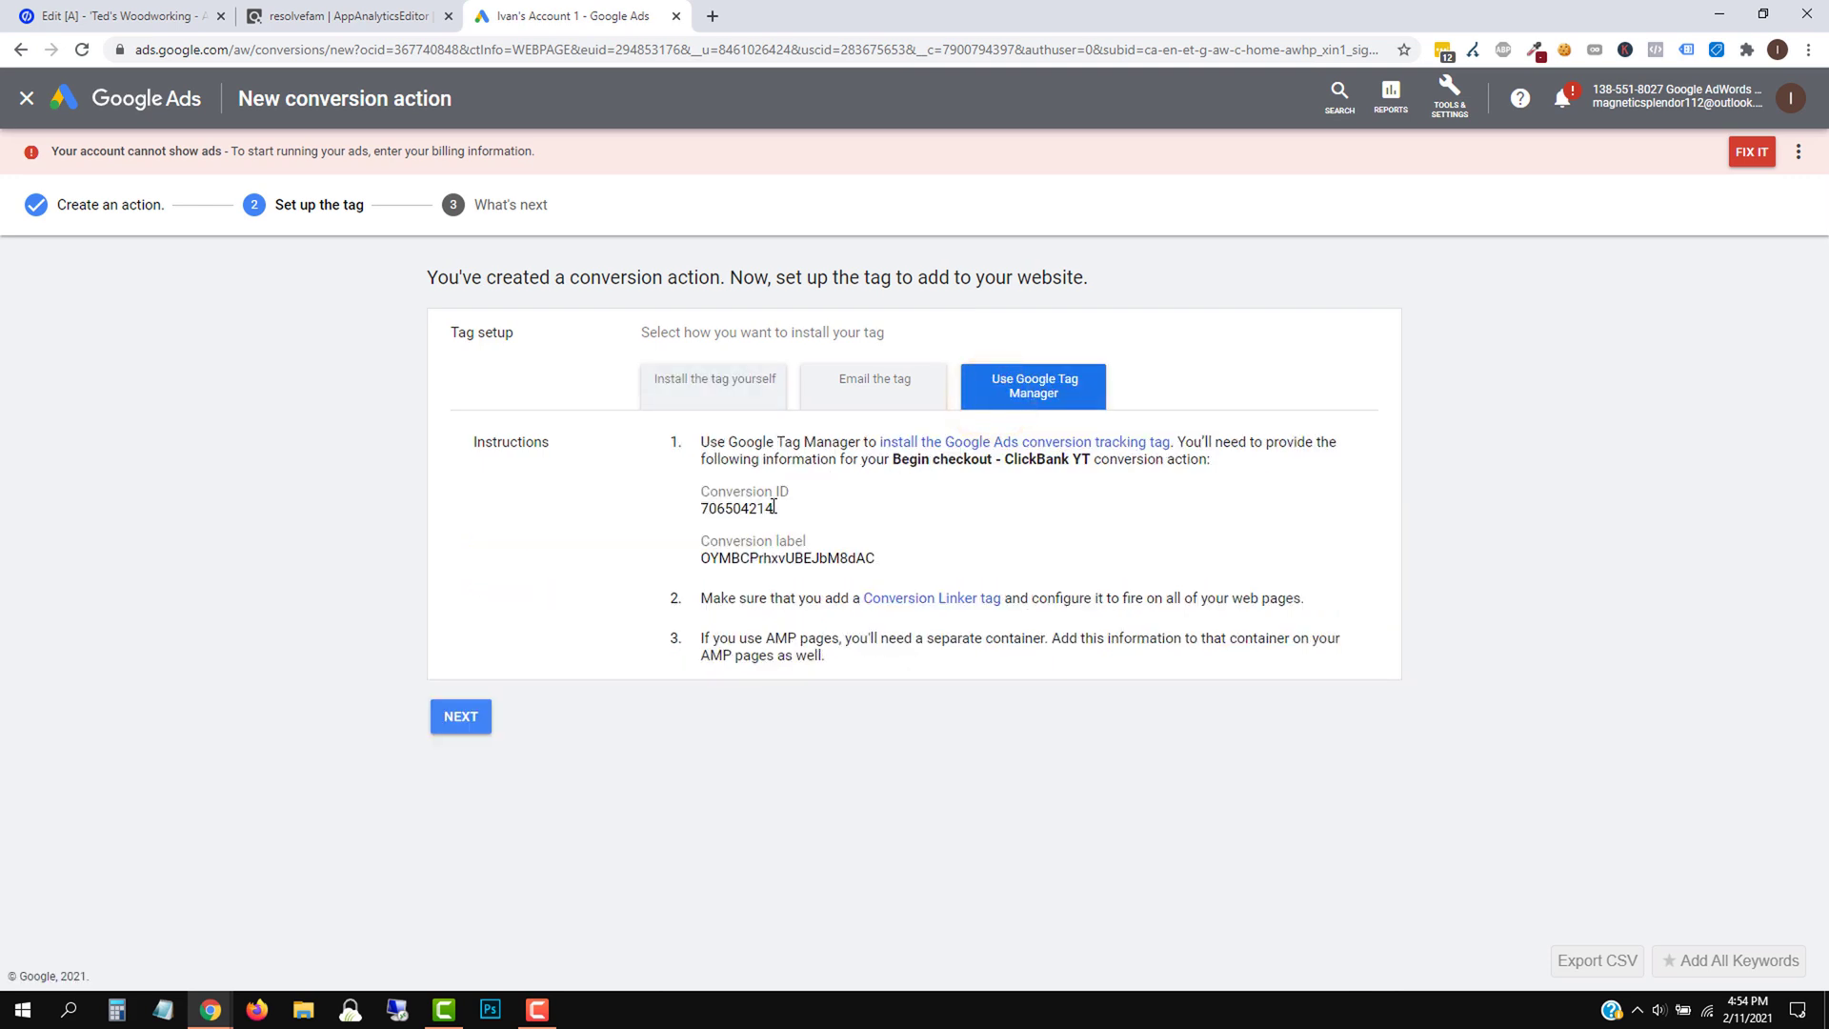
pyautogui.doubleClick(767, 511)
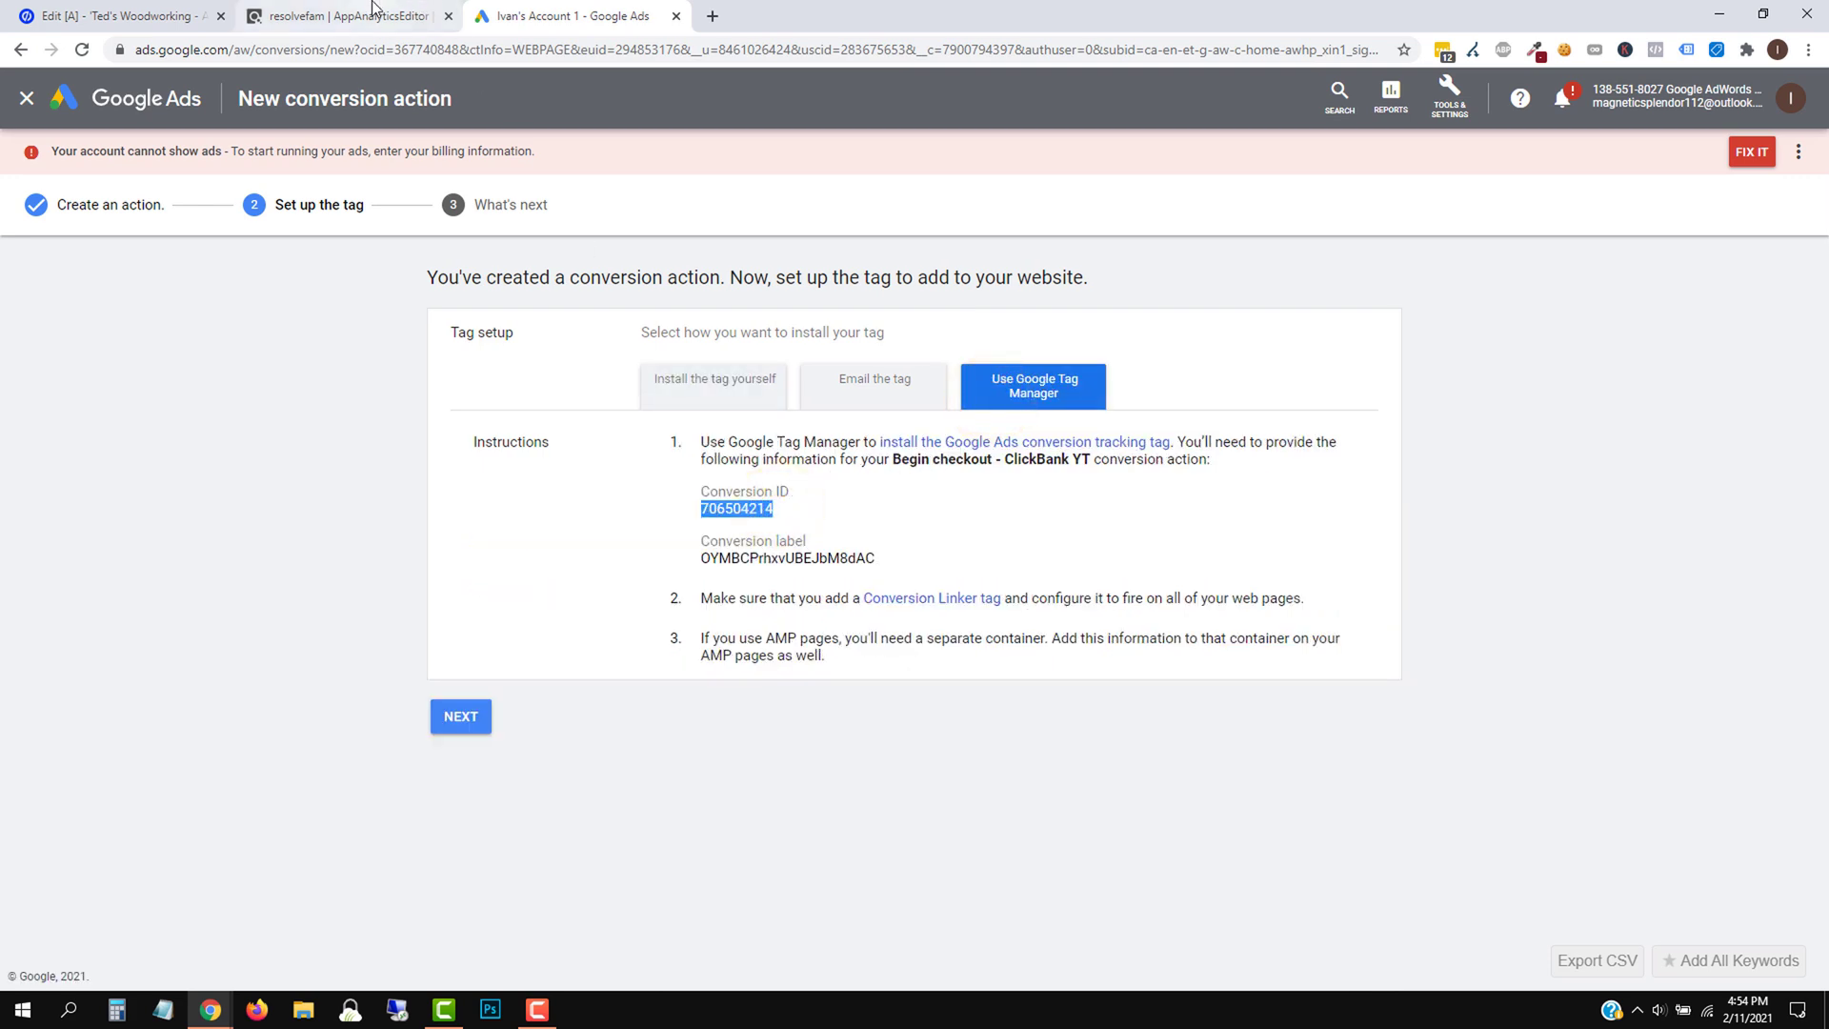
pyautogui.click(371, 12)
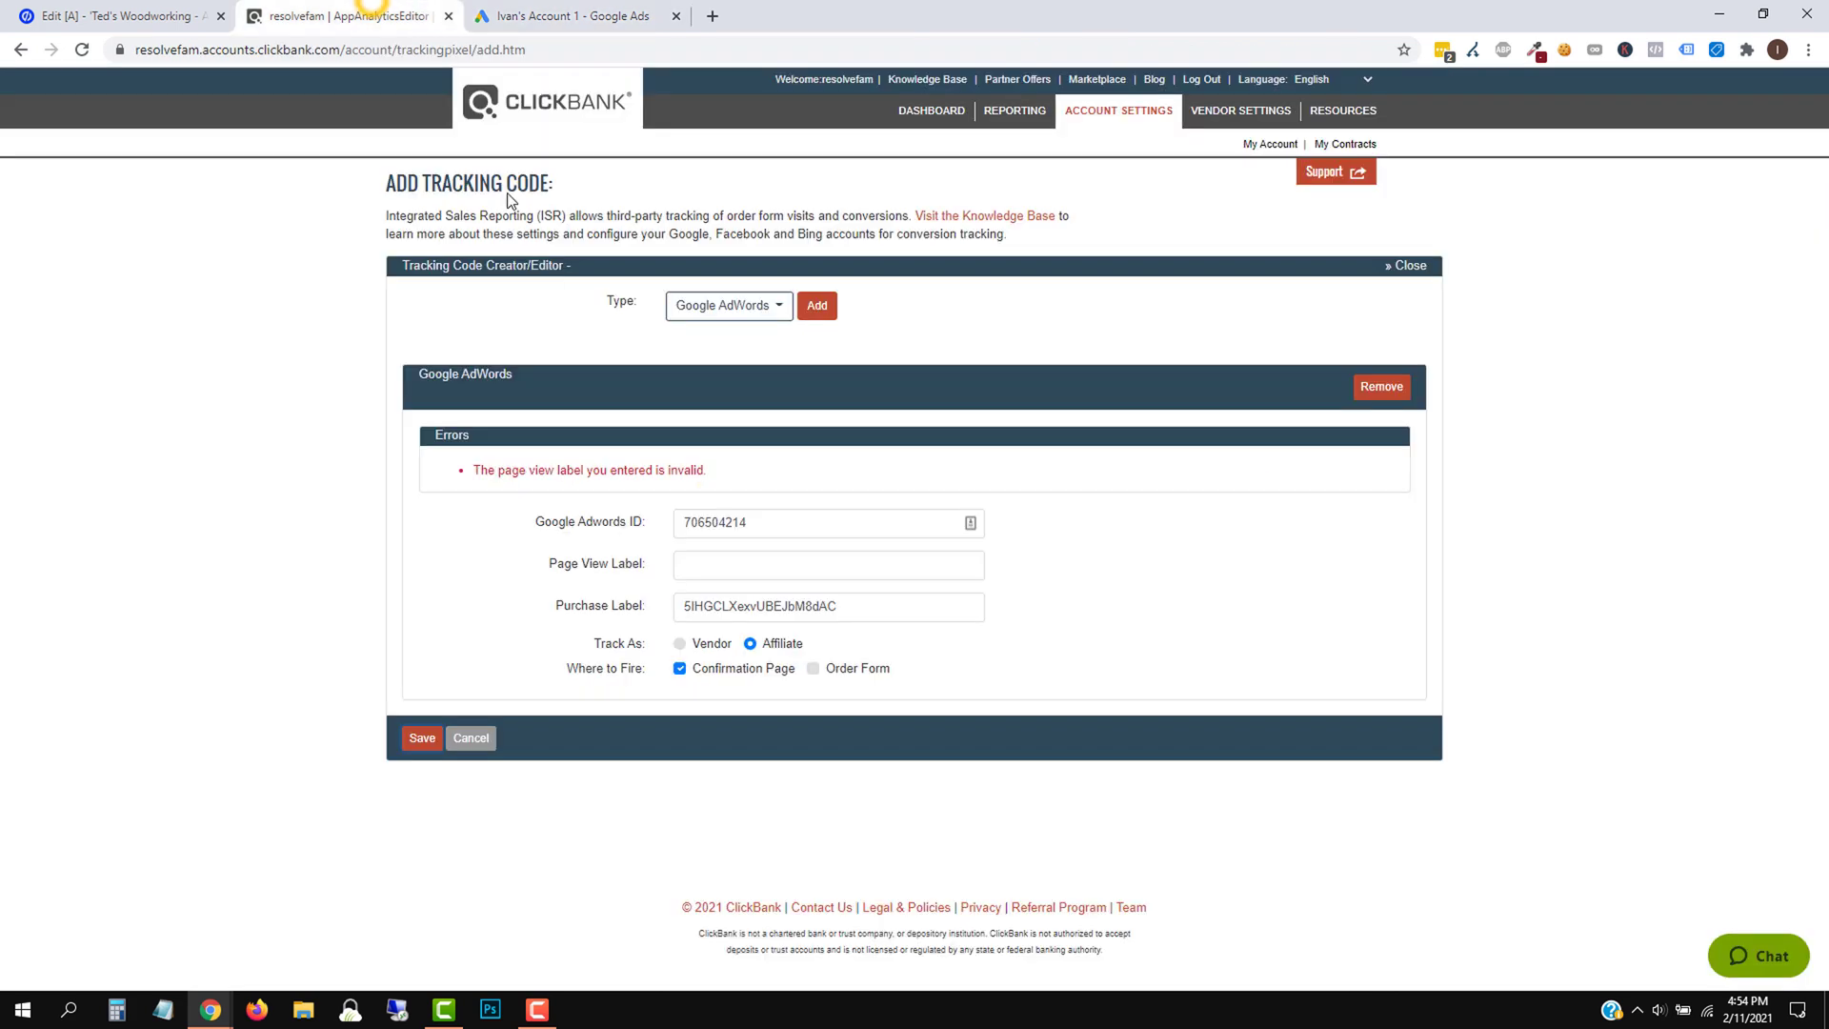
# Paste the Begin checkout conversion label into Page View Label, tick Order Form, and save
pyautogui.click(569, 14)
pyautogui.doubleClick(752, 560)
pyautogui.rightClick(753, 562)
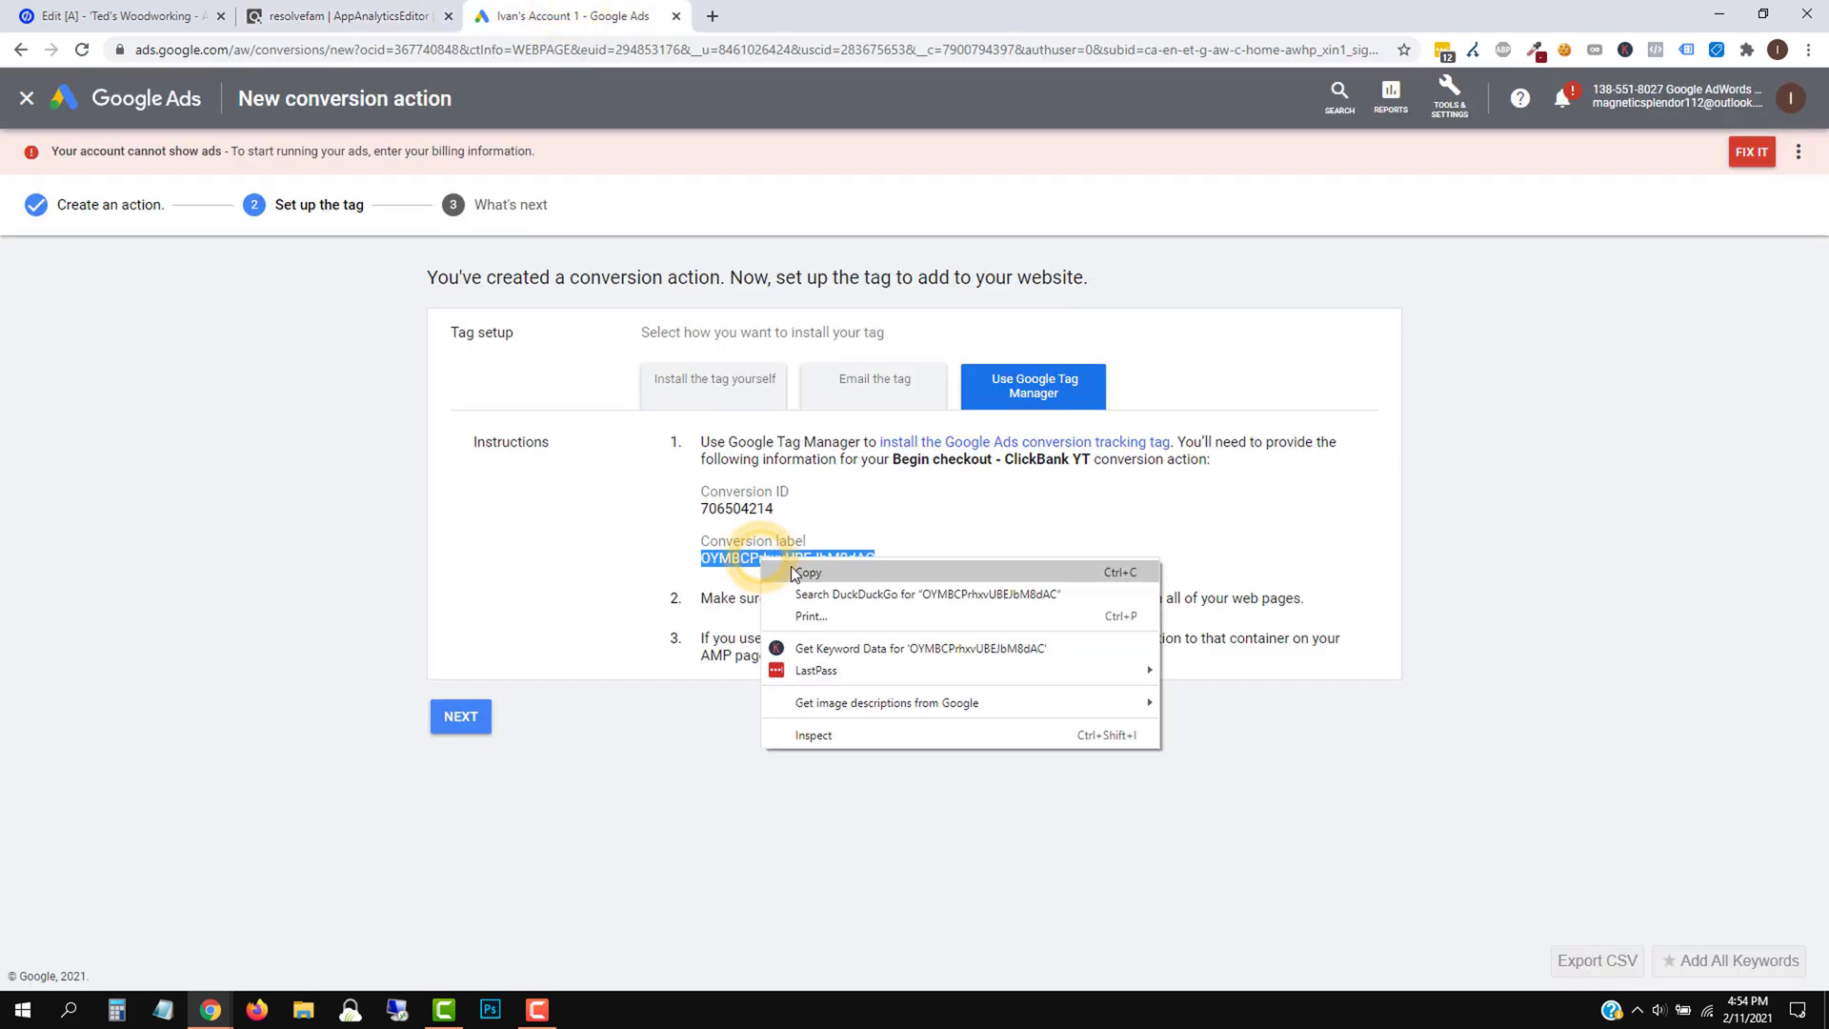
pyautogui.click(790, 575)
pyautogui.click(362, 15)
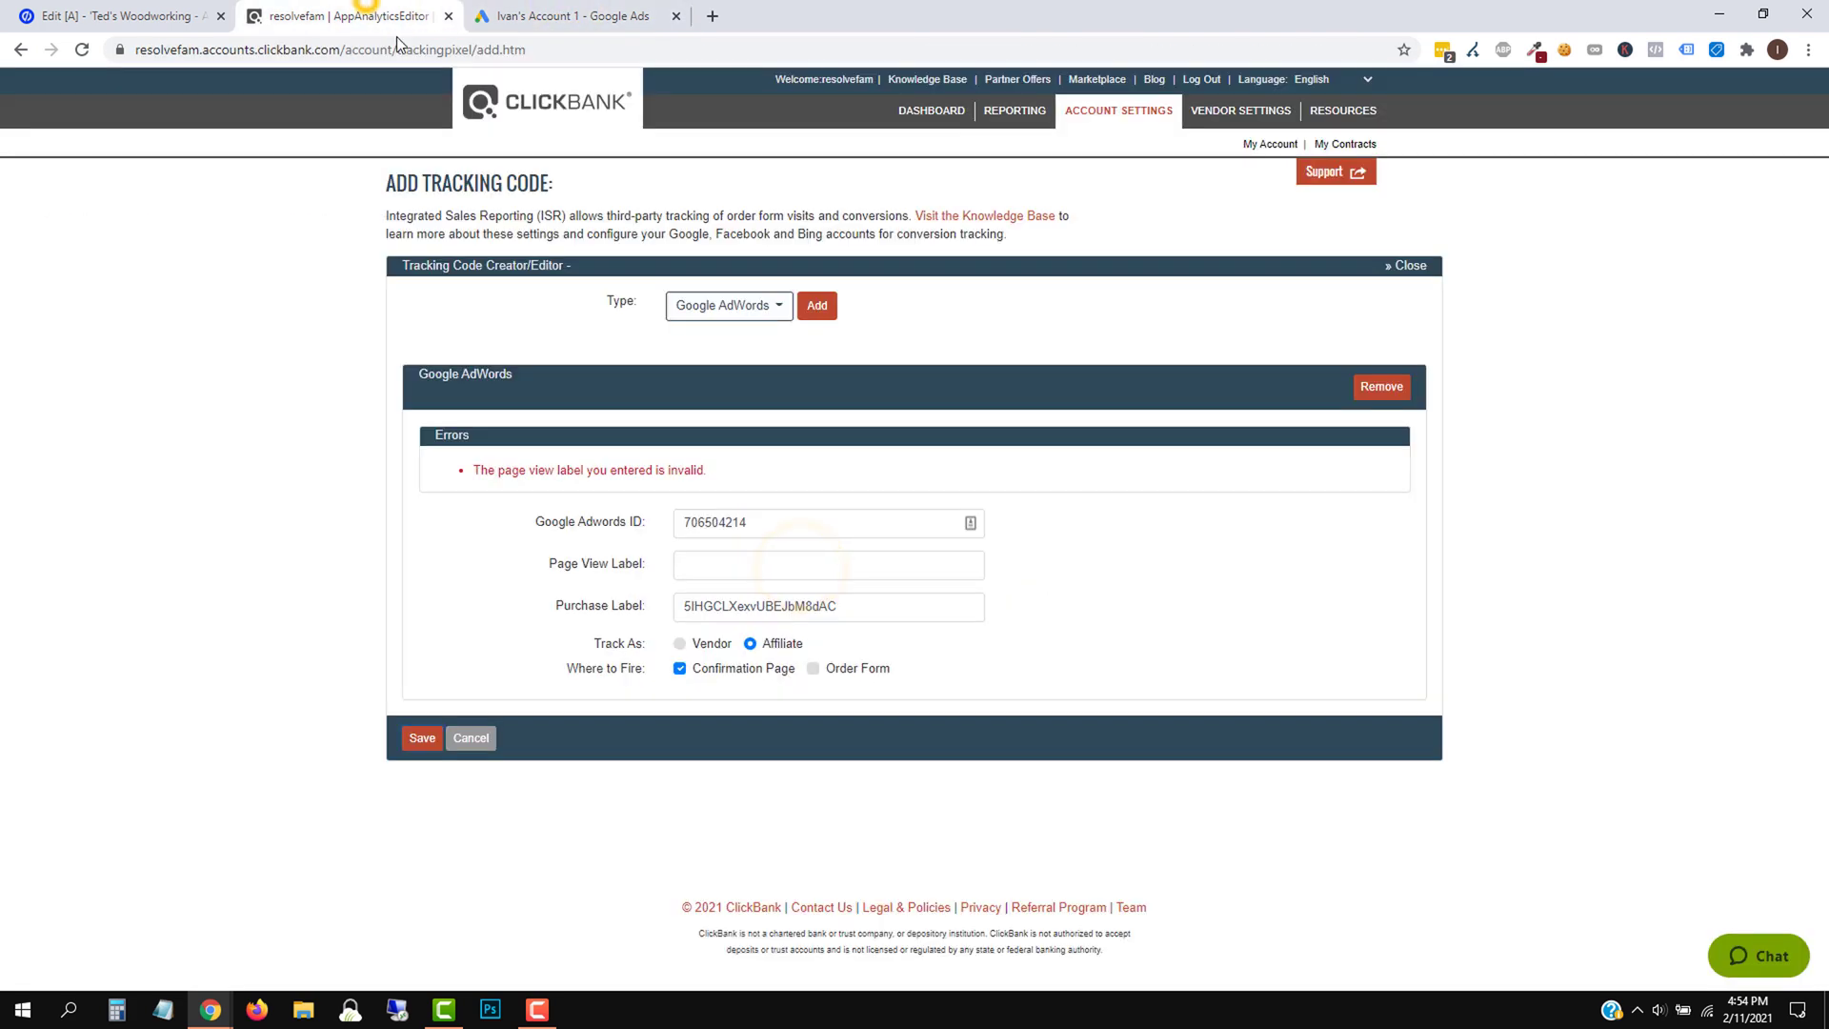
pyautogui.click(706, 569)
pyautogui.rightClick(705, 570)
pyautogui.click(762, 710)
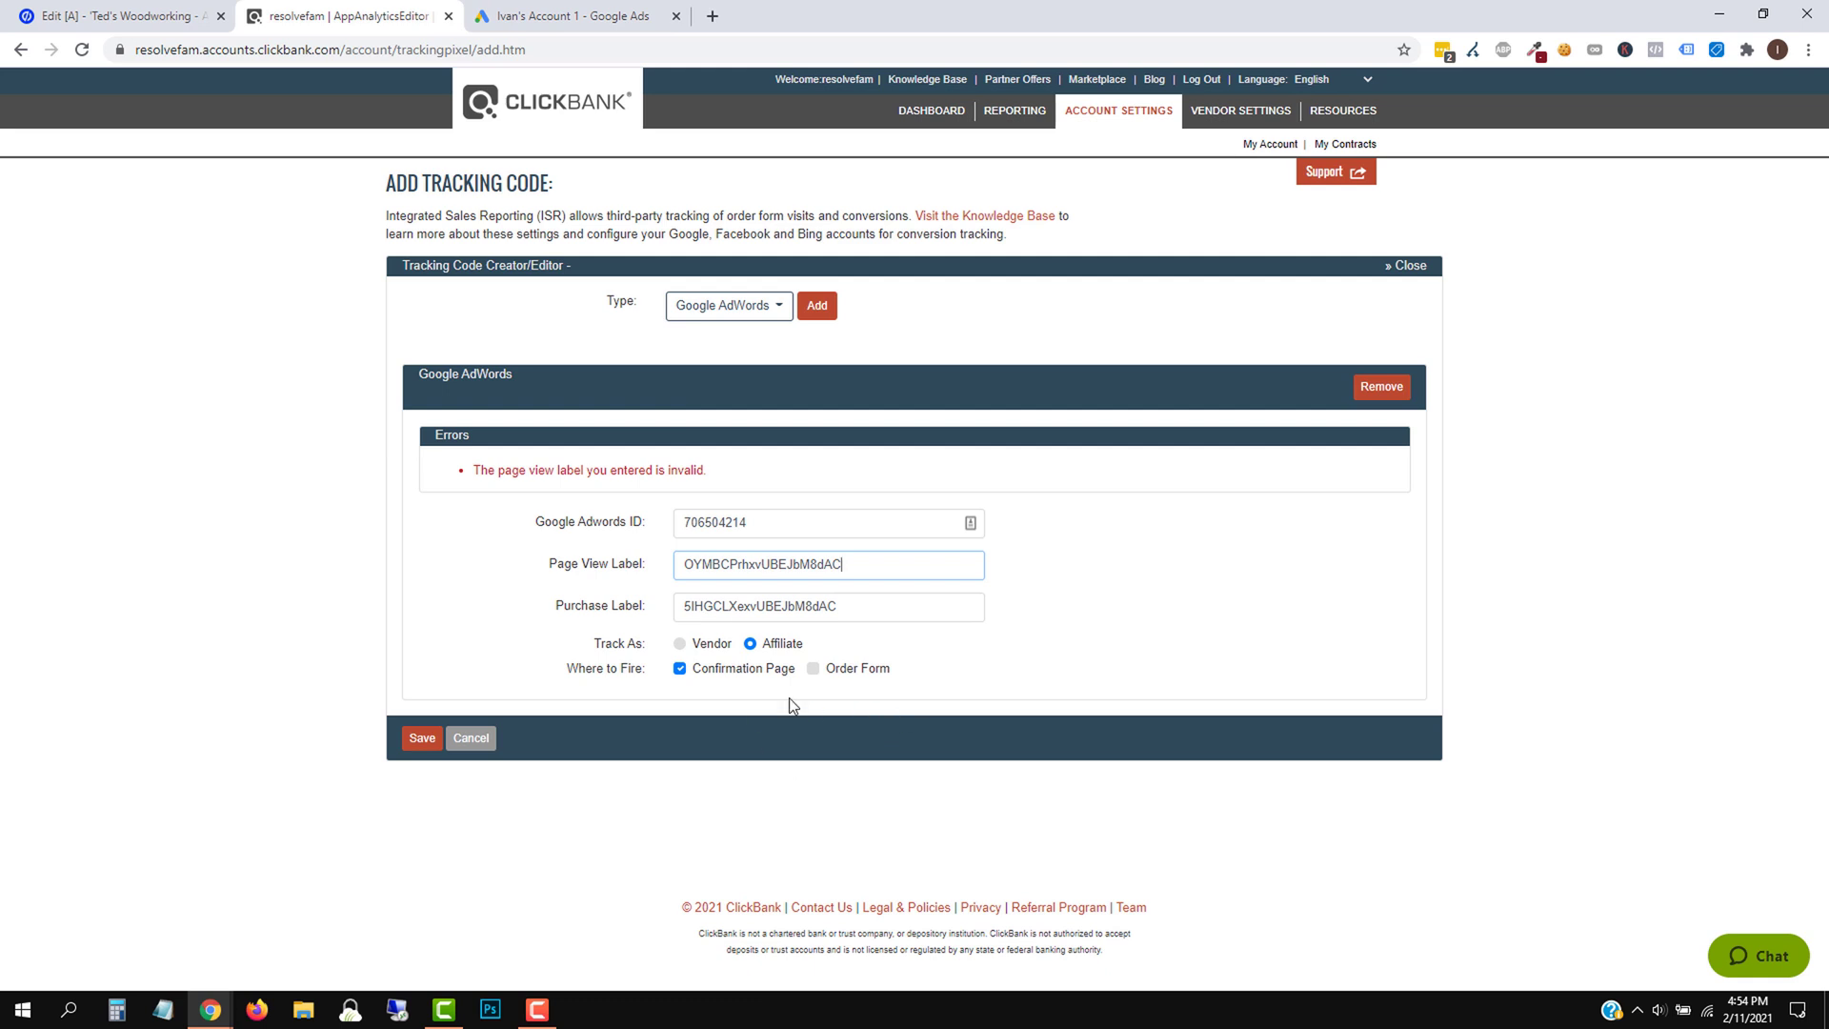
pyautogui.click(811, 669)
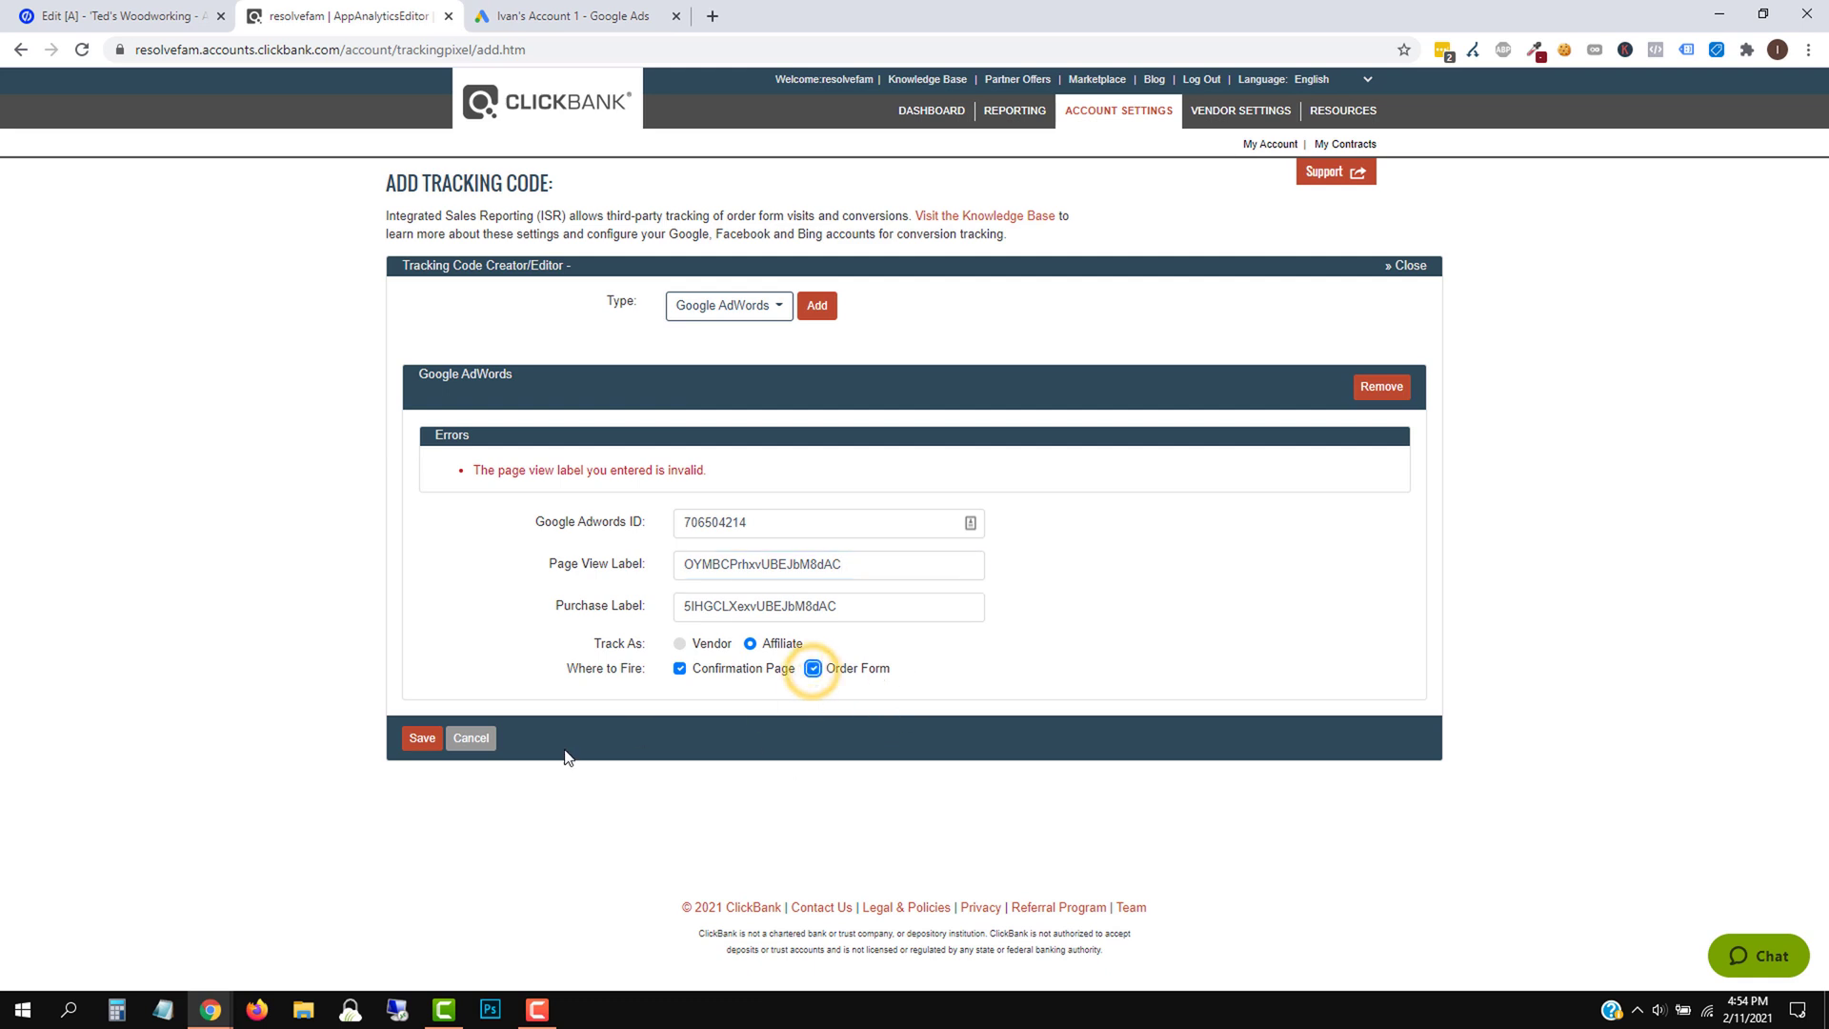
pyautogui.click(421, 739)
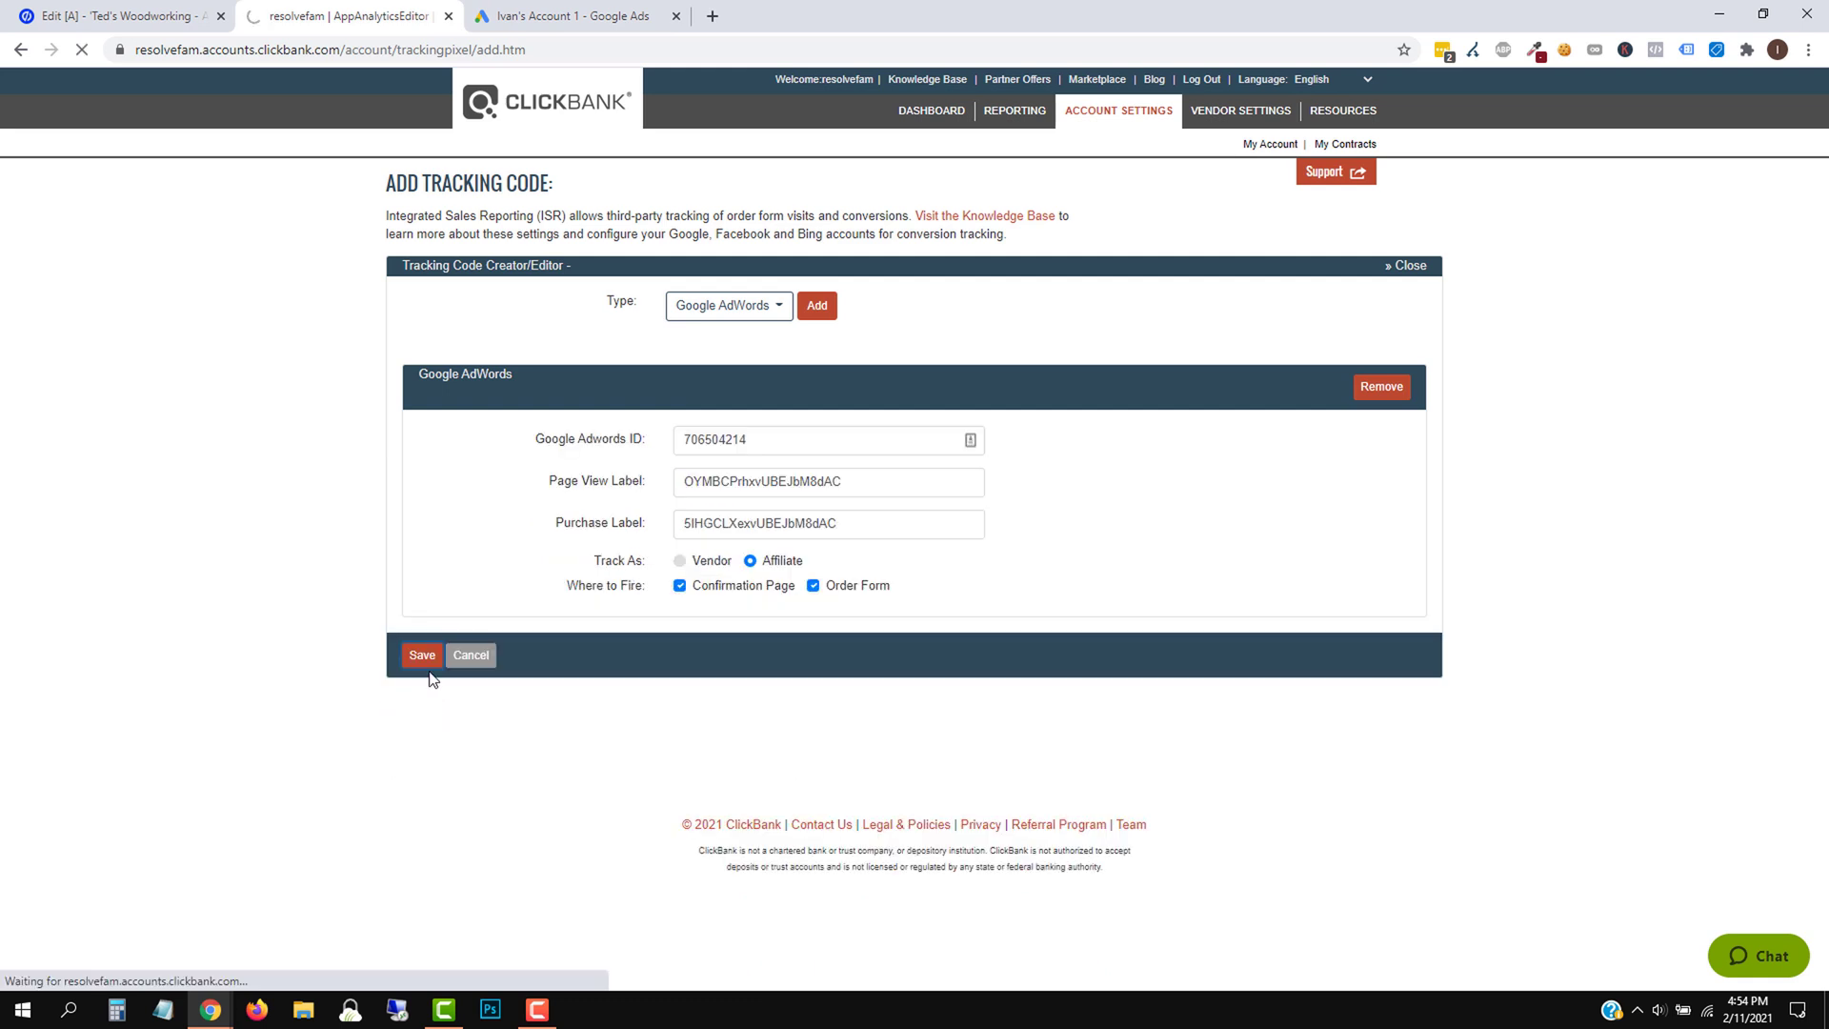
# Activate the inactive Google AdWords tracking code in ClickBank's tracking code list
pyautogui.scroll(-8, 505, 514)
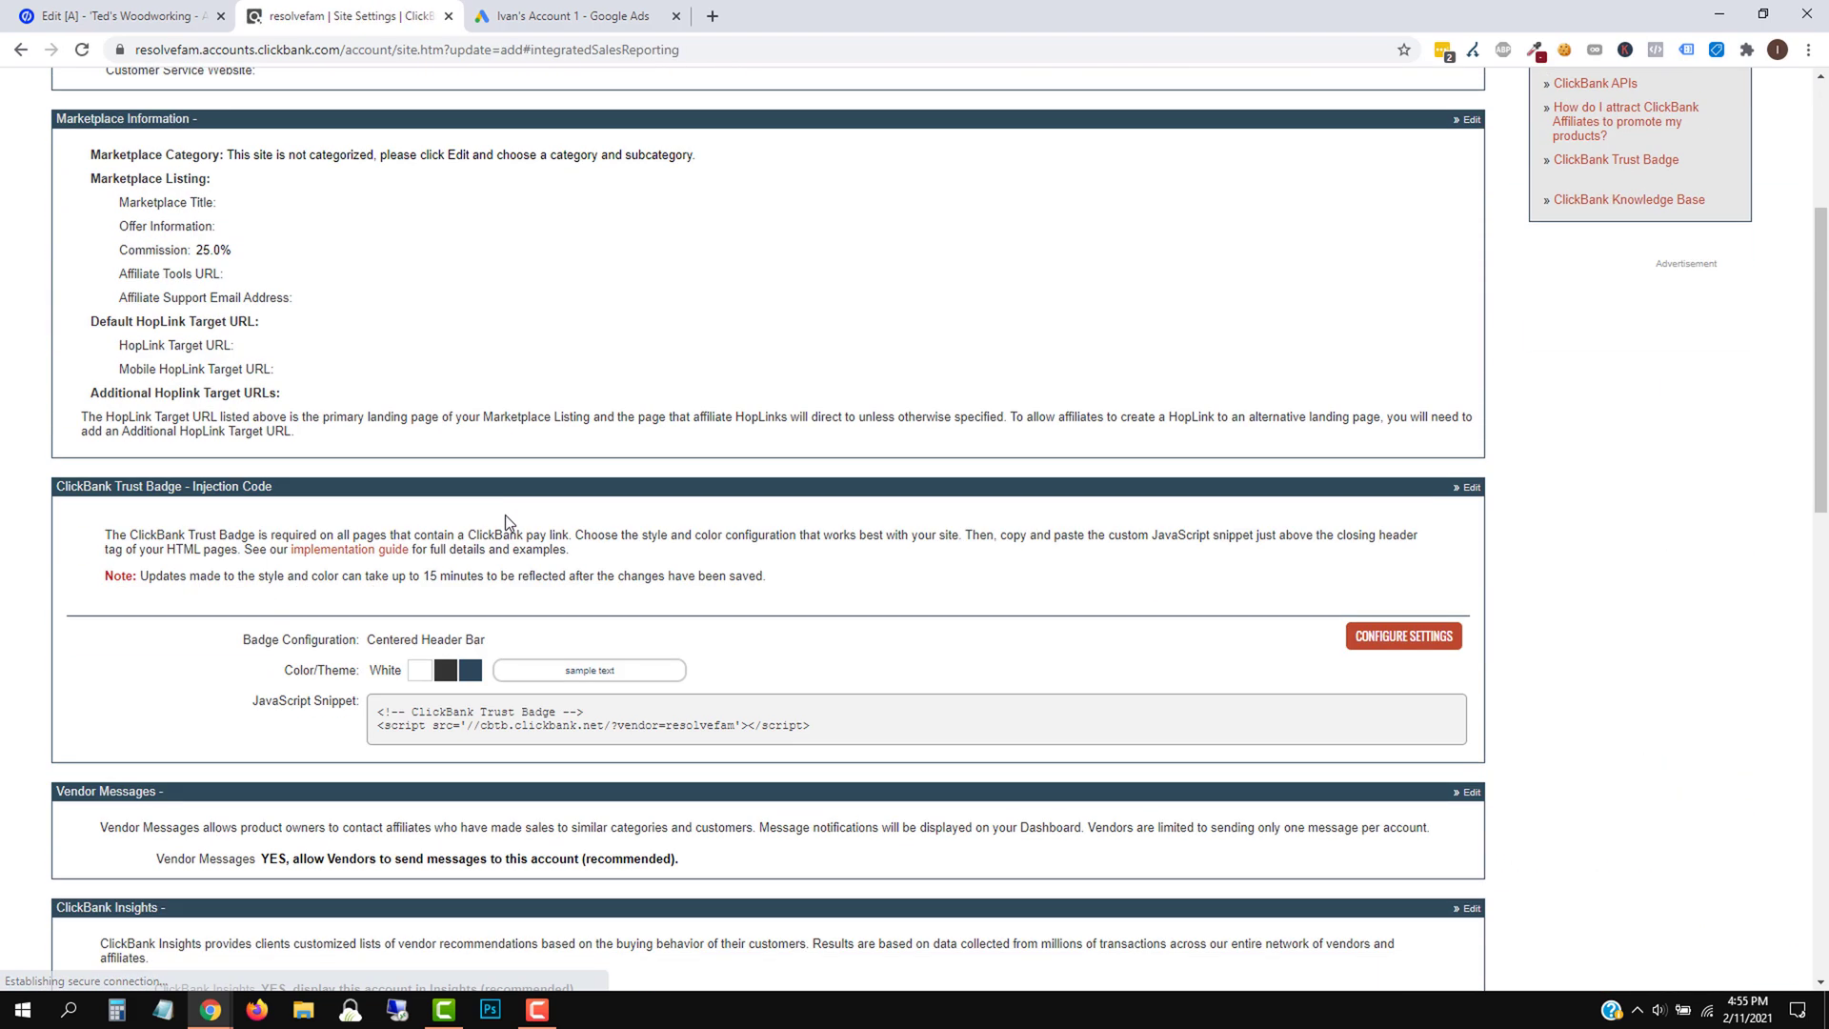
pyautogui.scroll(-3, 499, 531)
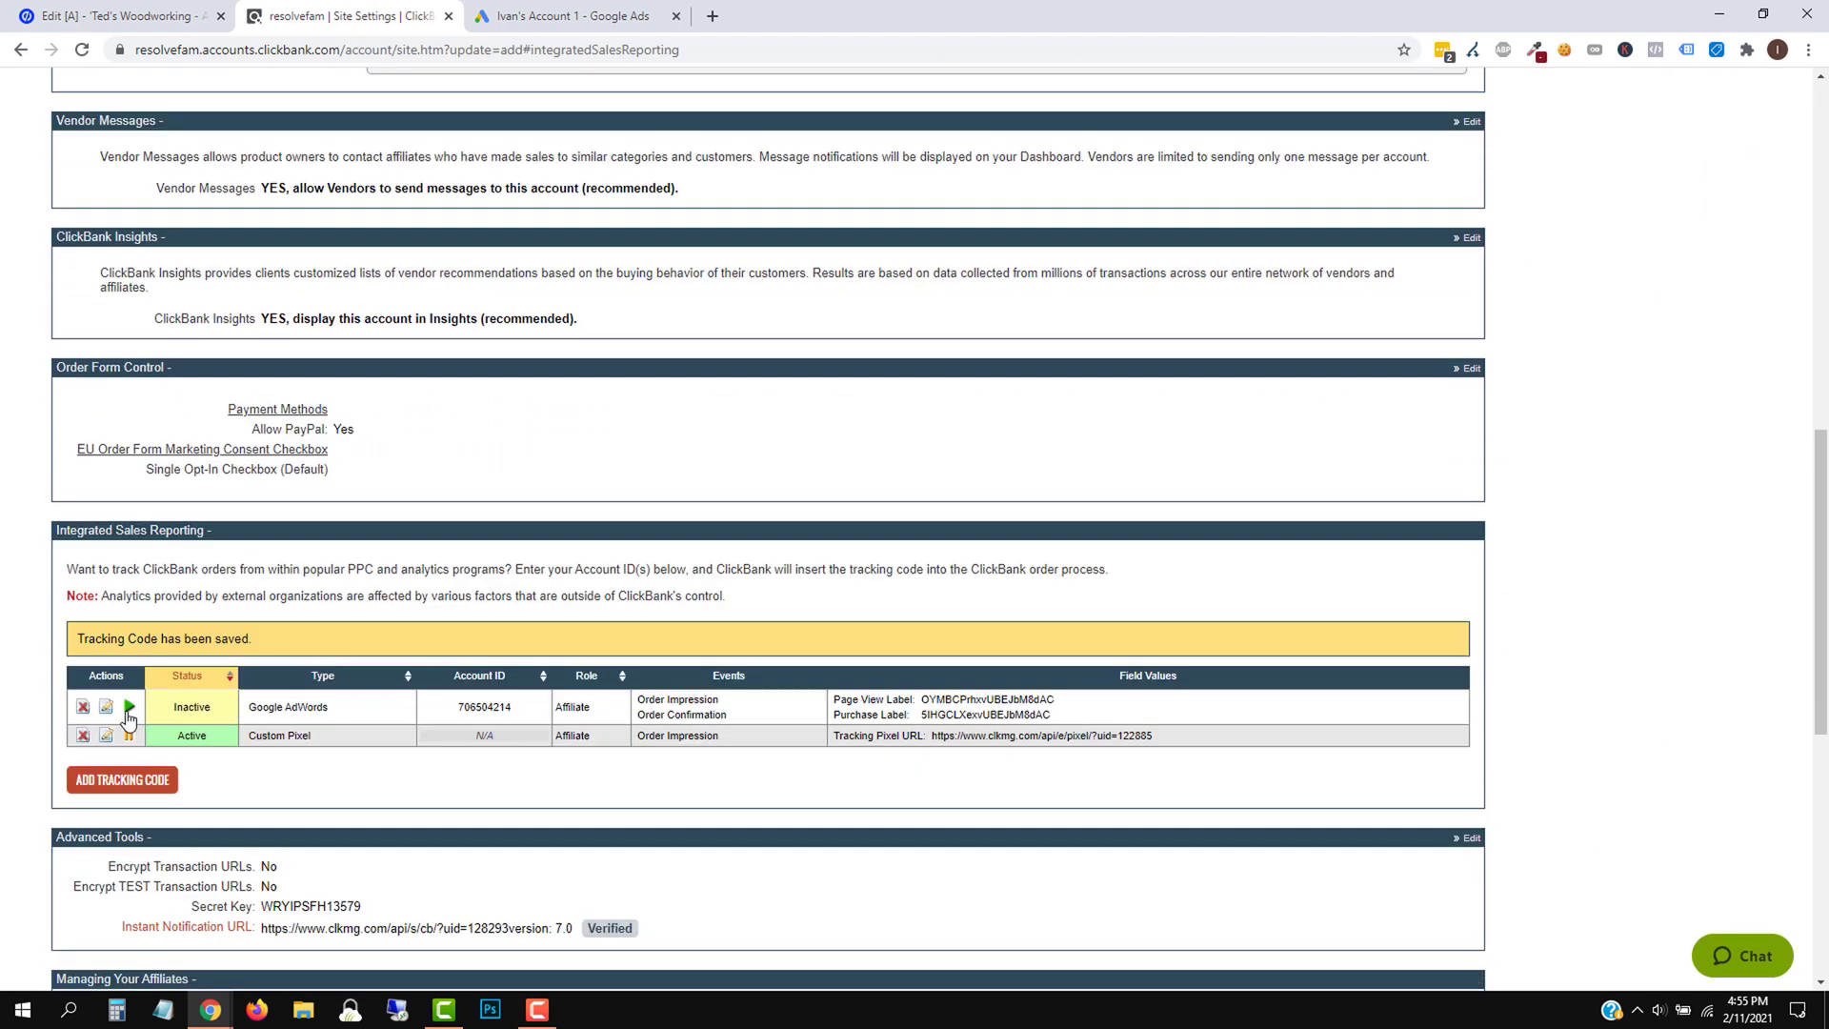
pyautogui.click(130, 708)
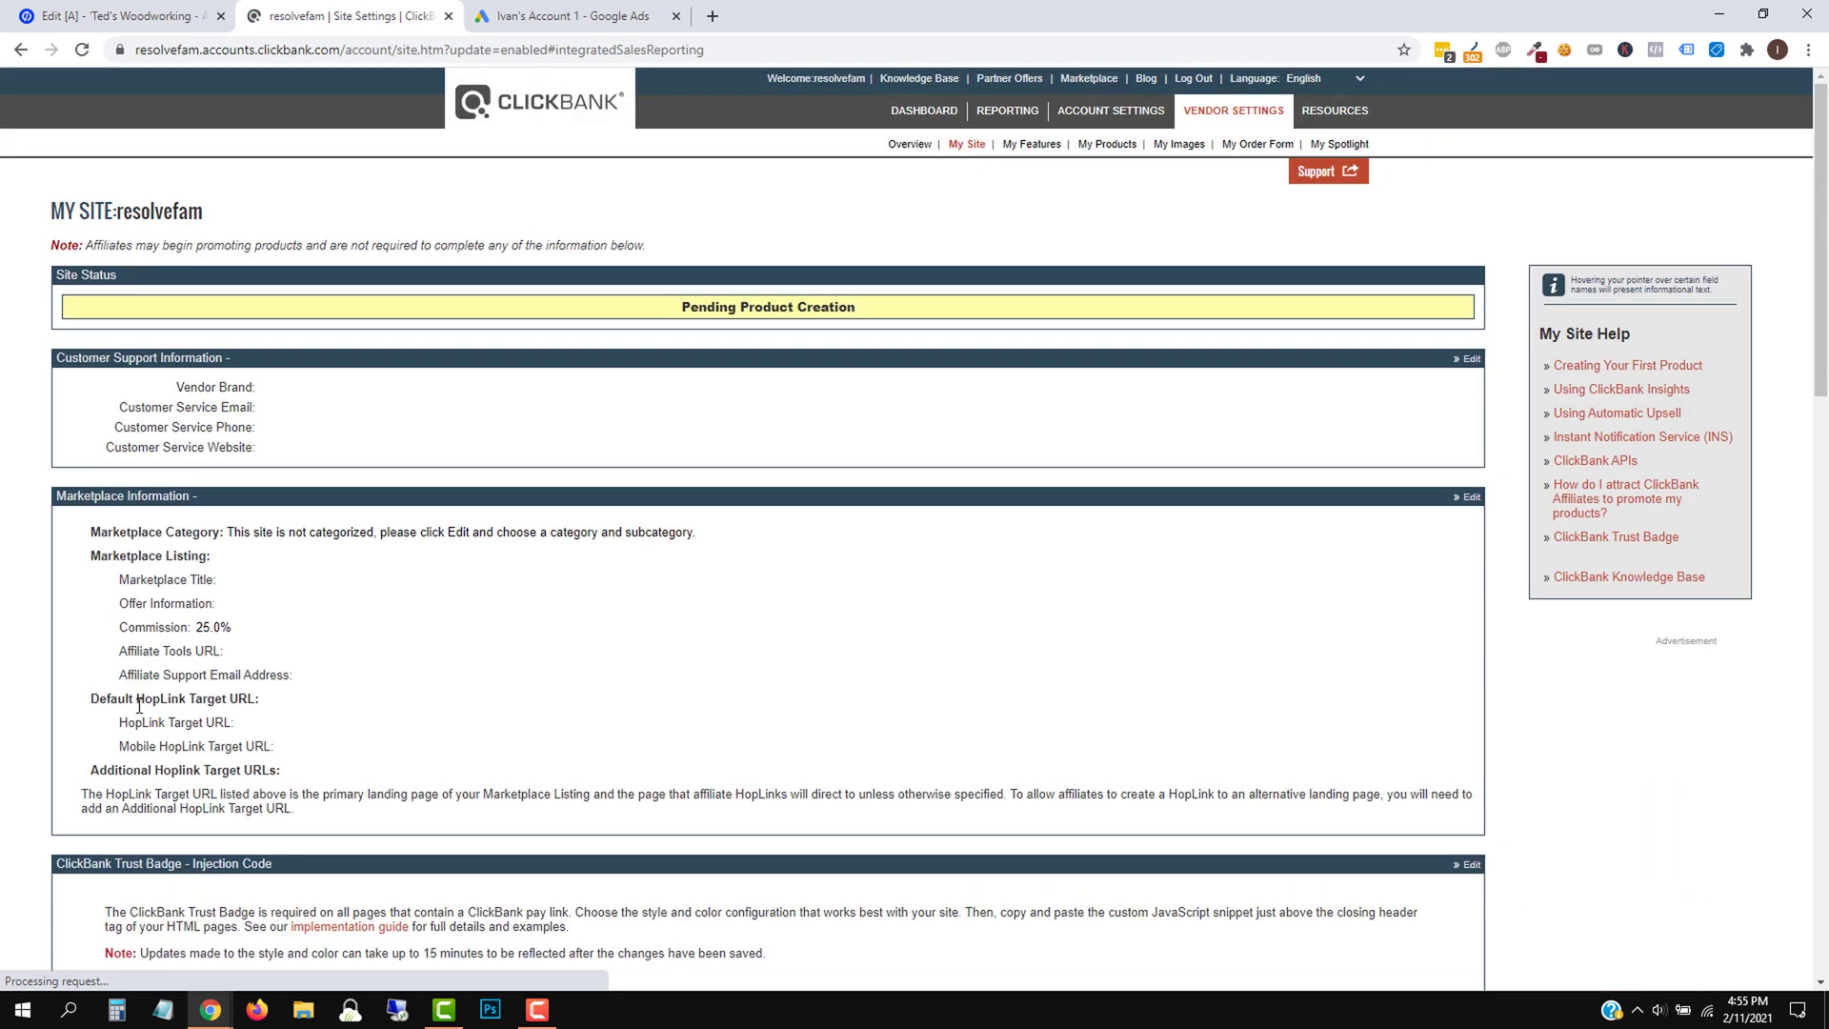
pyautogui.scroll(-10, 489, 673)
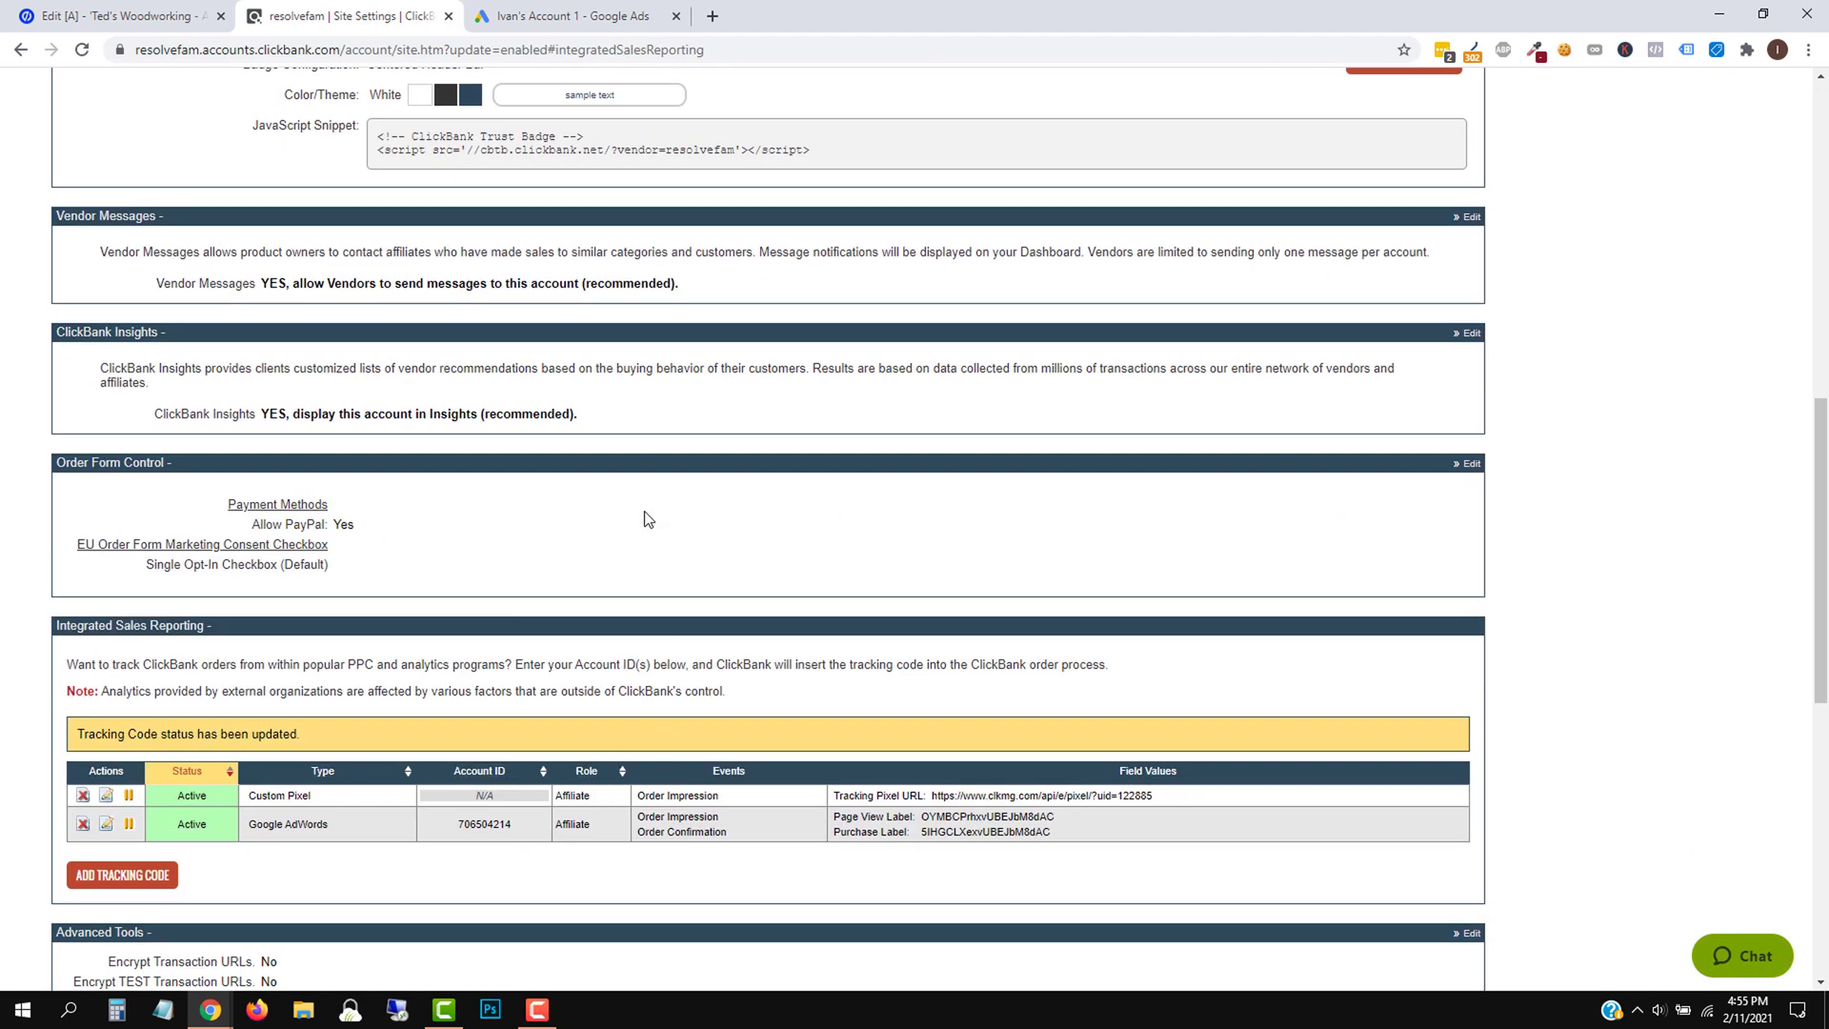
pyautogui.rightClick(546, 121)
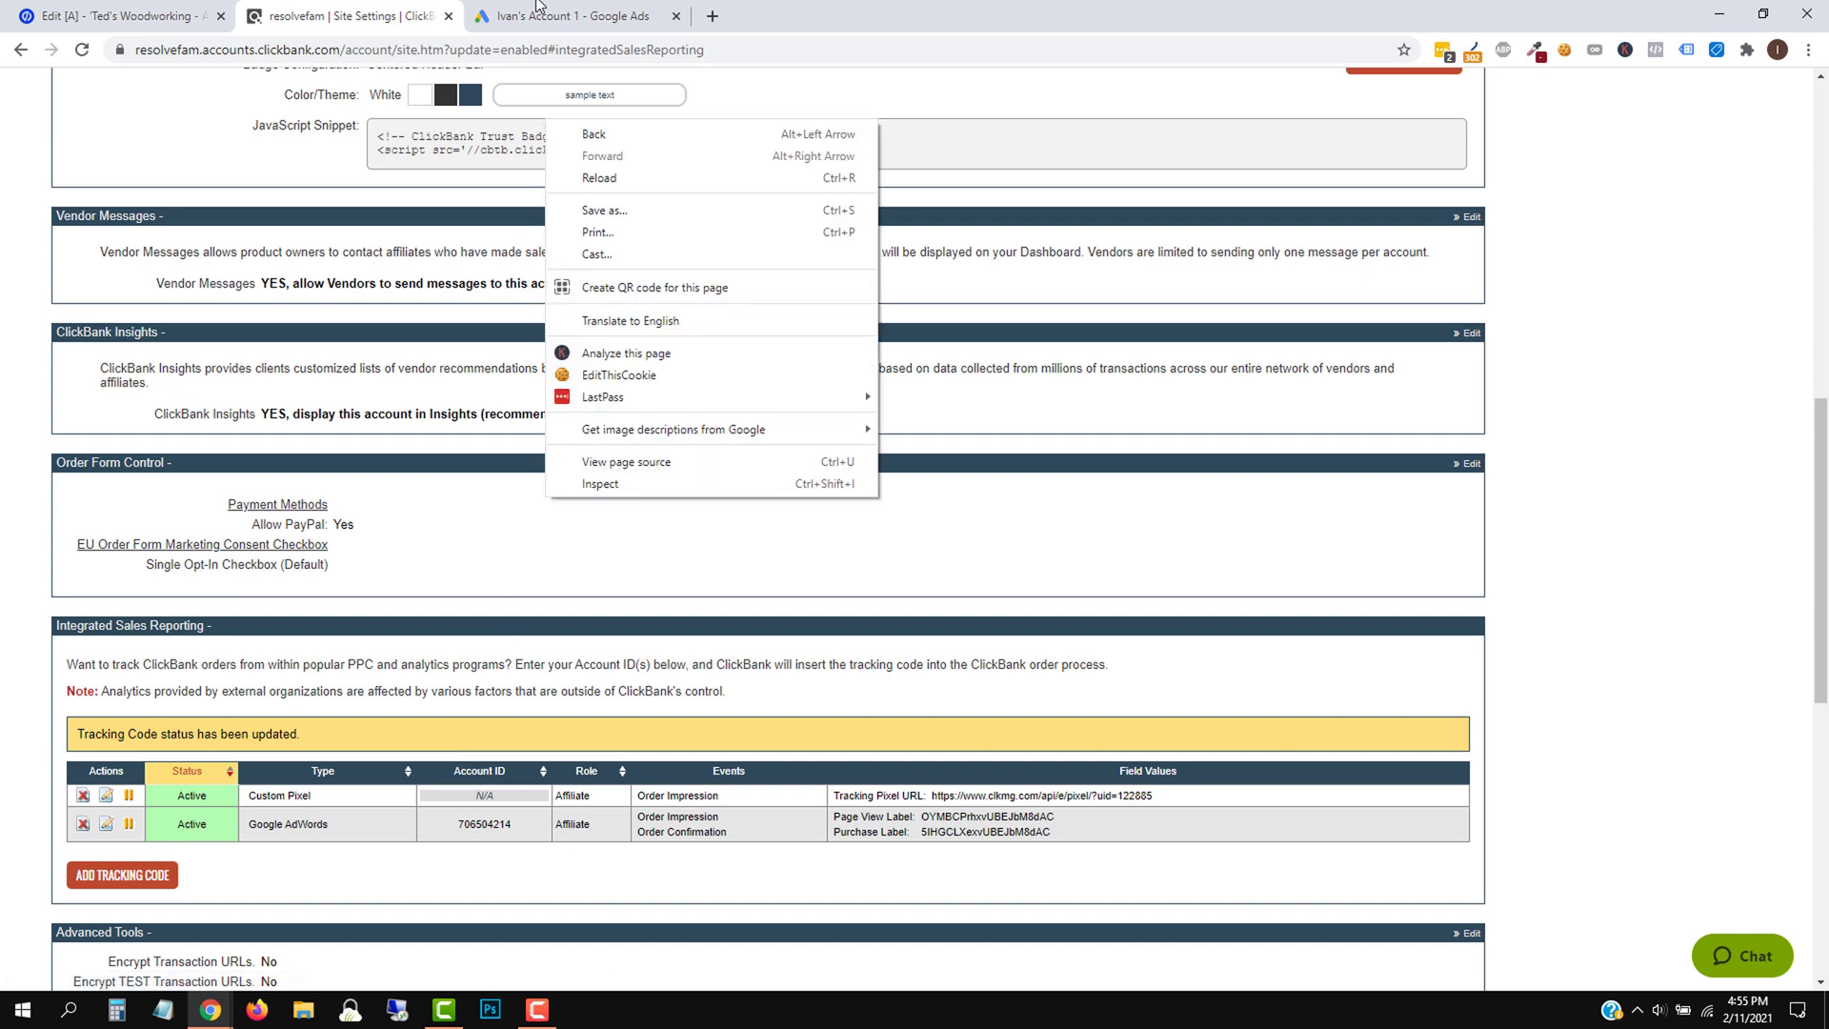
pyautogui.click(1020, 190)
pyautogui.click(610, 15)
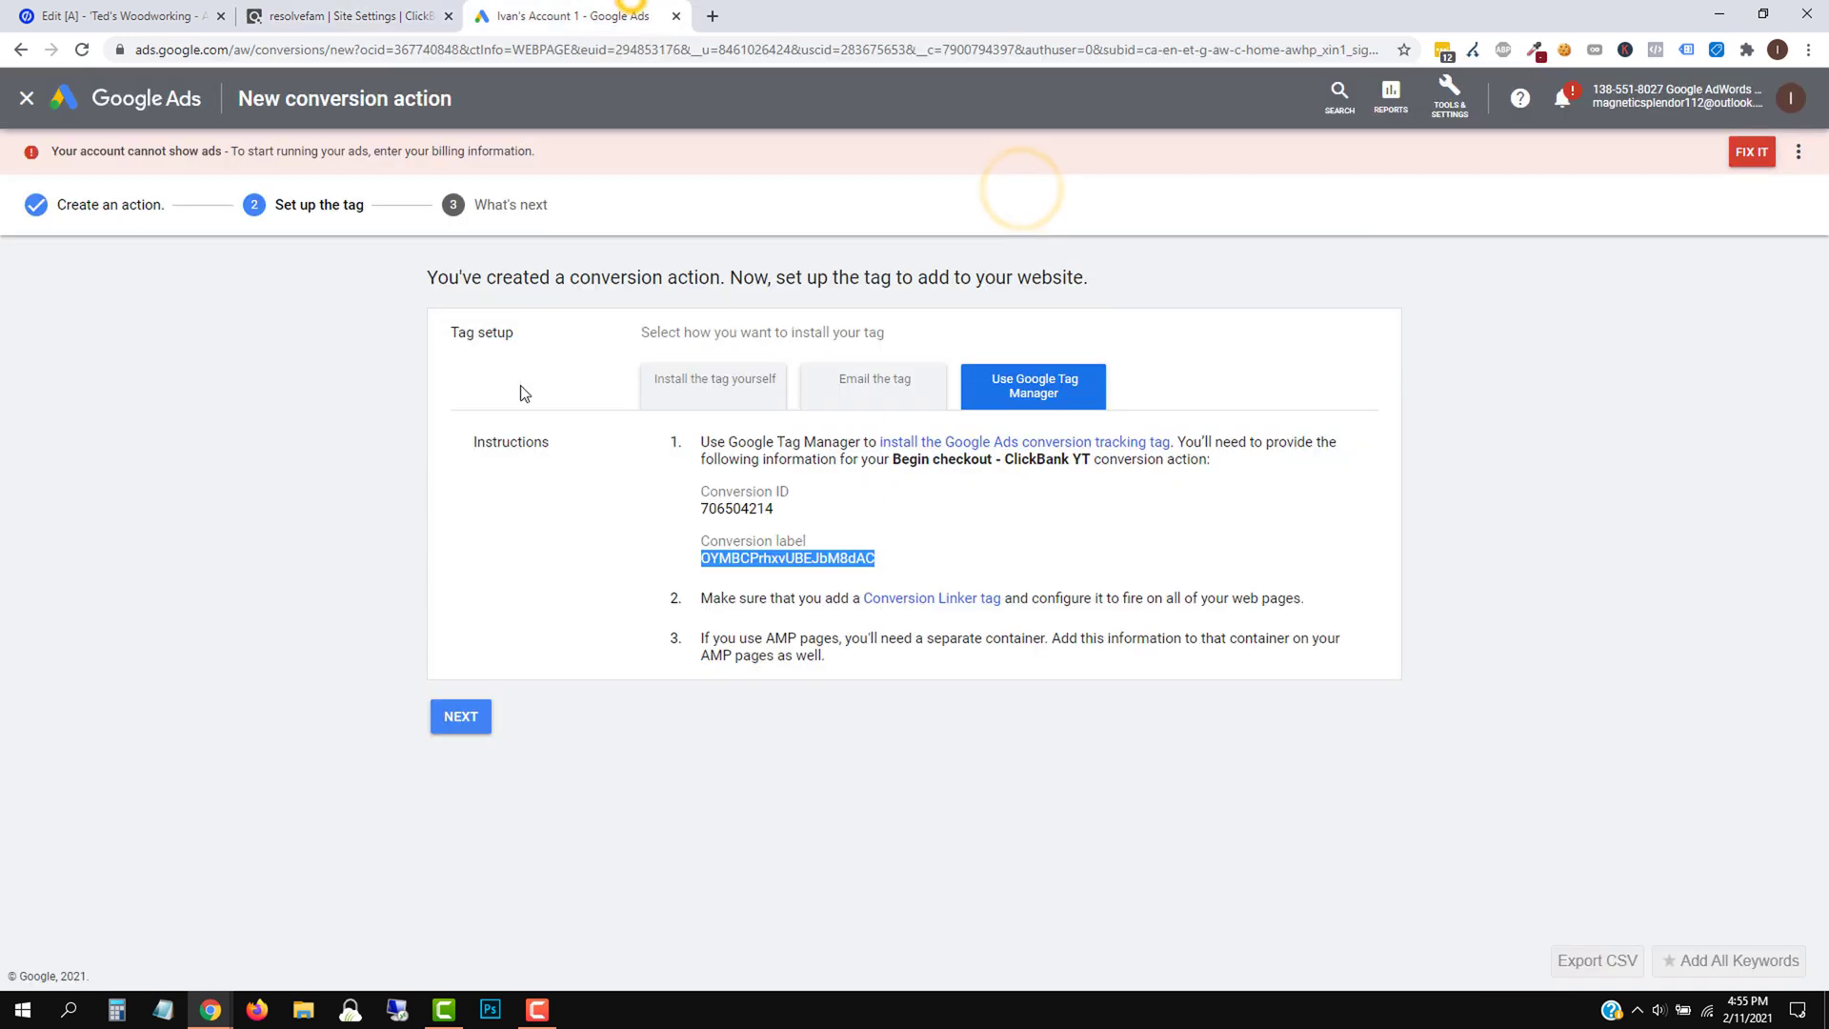
# Complete the Begin checkout - ClickBank YT setup and return to the All campaigns Ads page
pyautogui.click(461, 714)
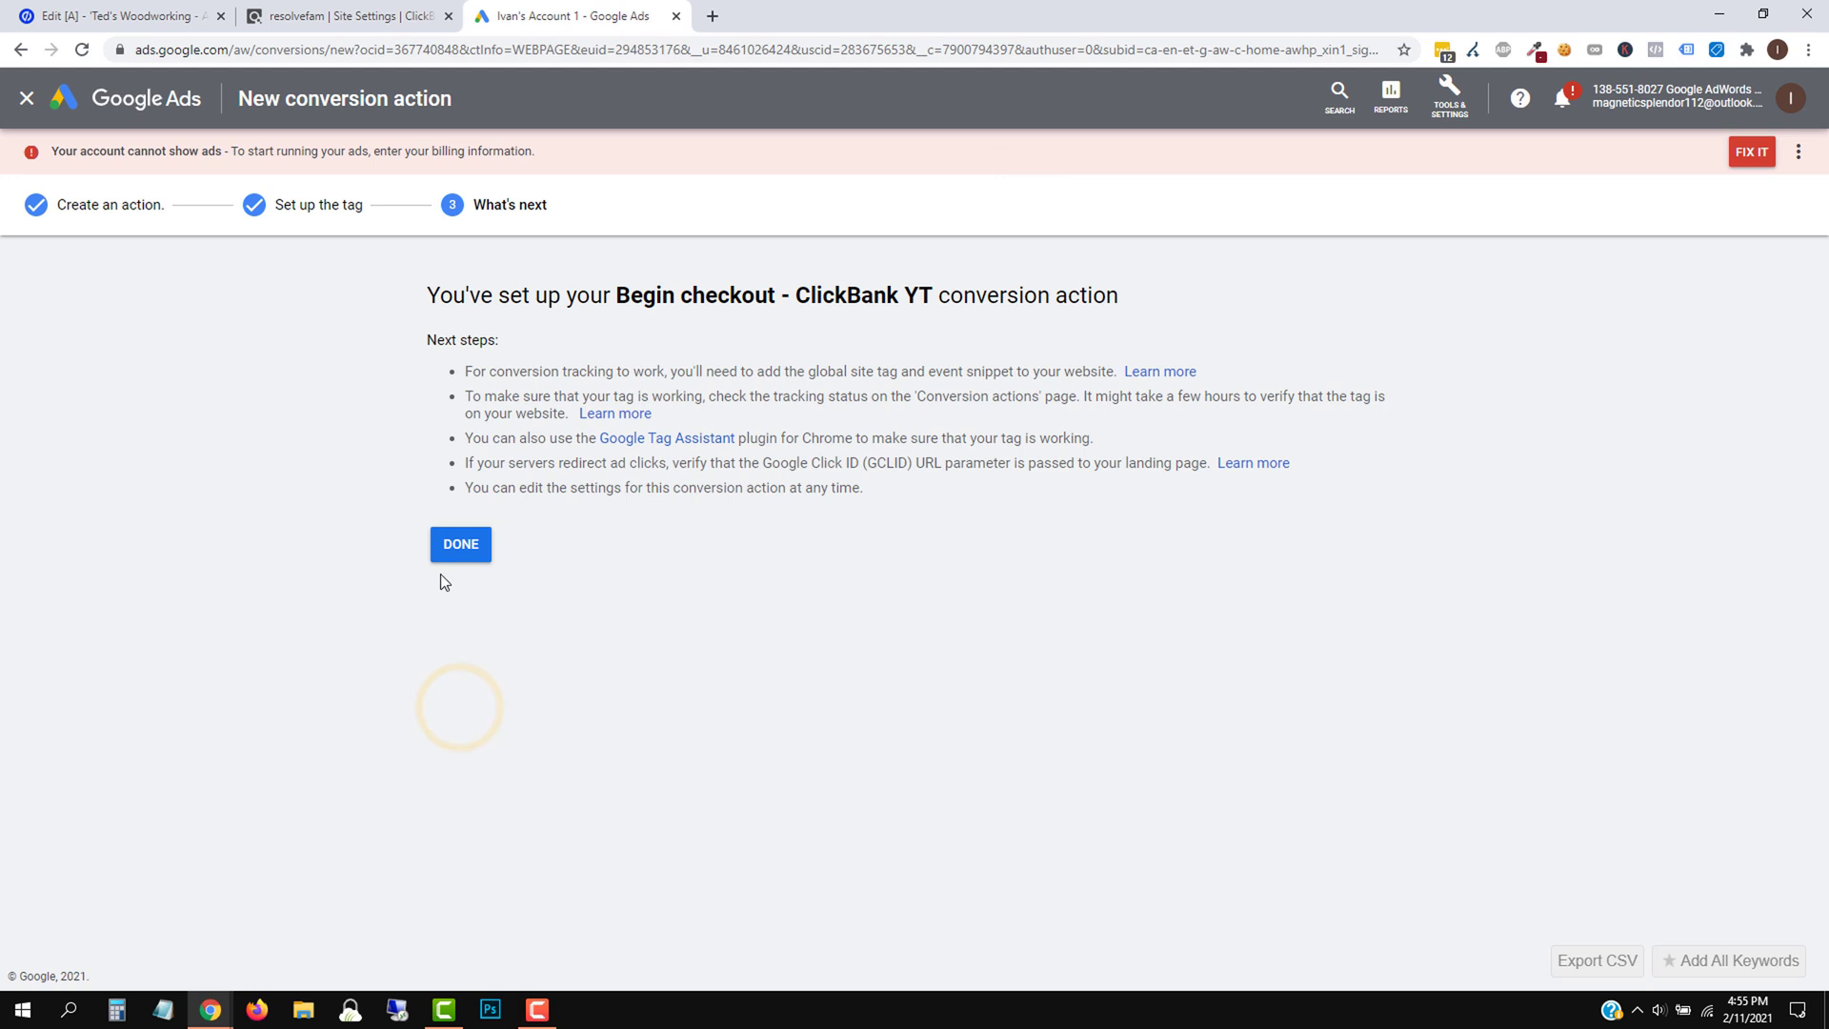
pyautogui.click(489, 552)
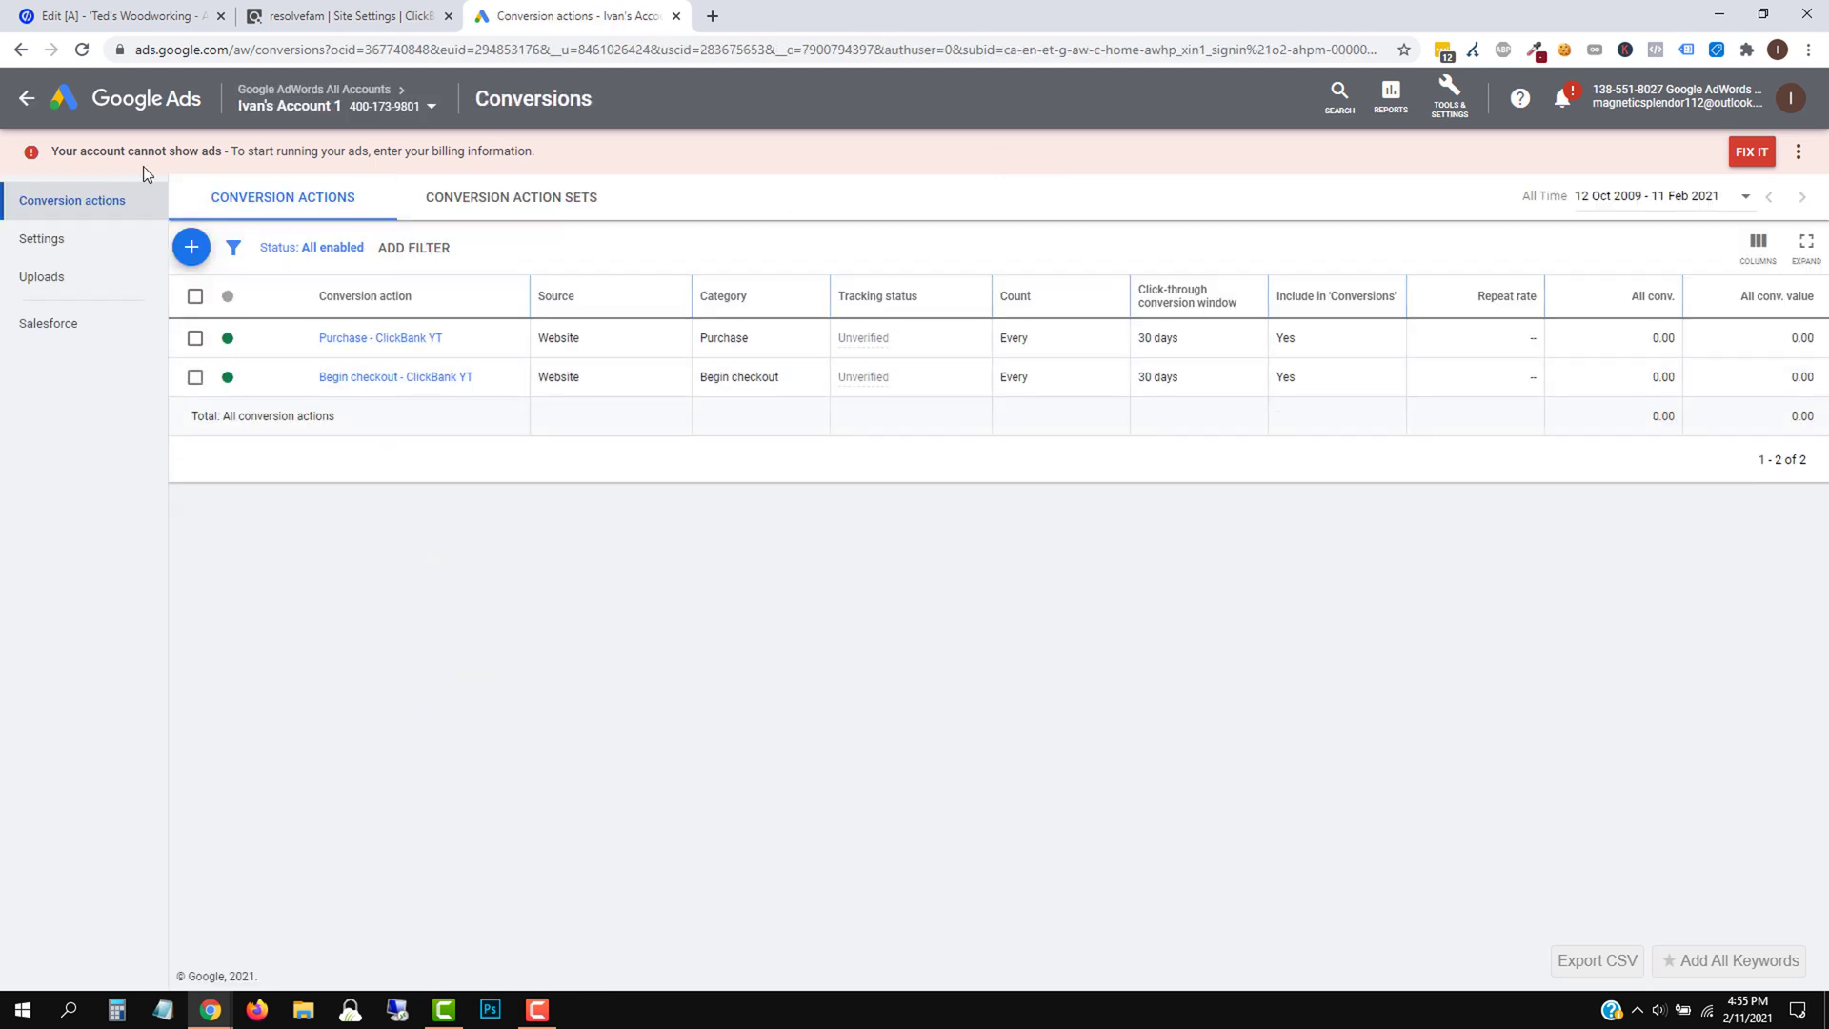
pyautogui.click(27, 99)
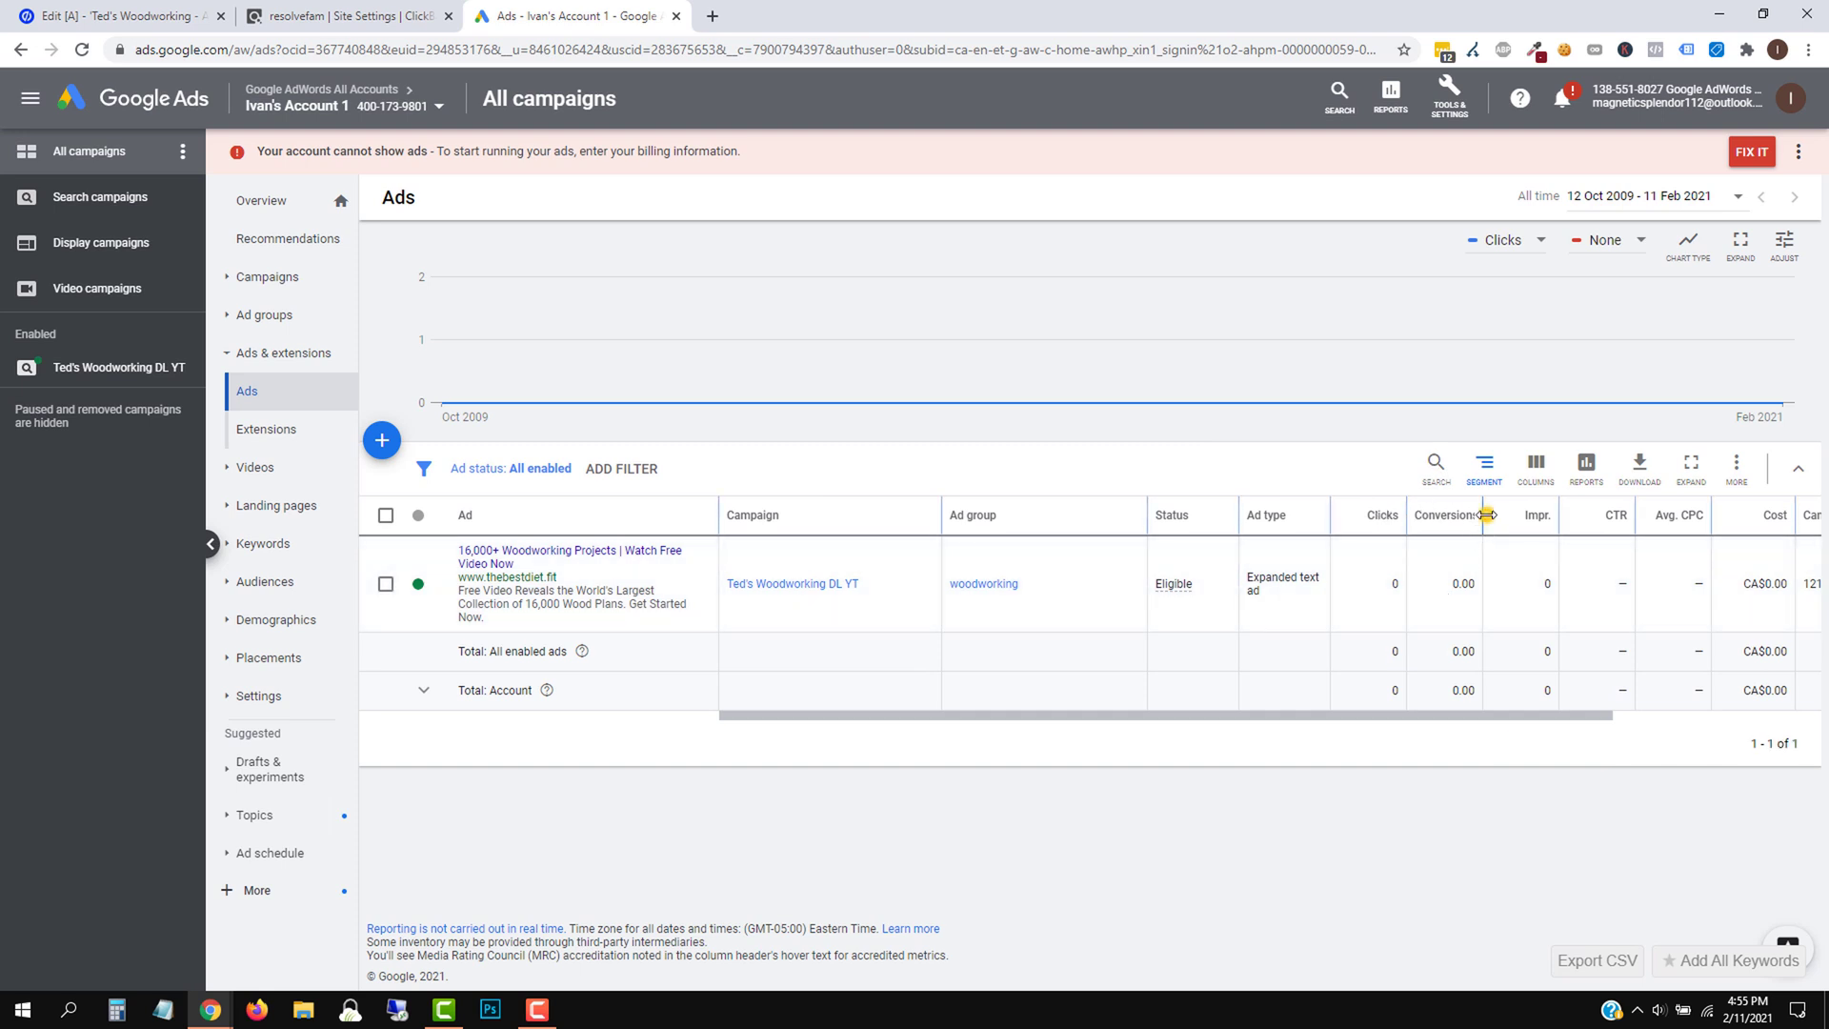
# Keep Conversions checked under Modify columns' Conversions group and apply it to the Ads table
pyautogui.moveTo(1486, 514); pyautogui.dragTo(1533, 515)
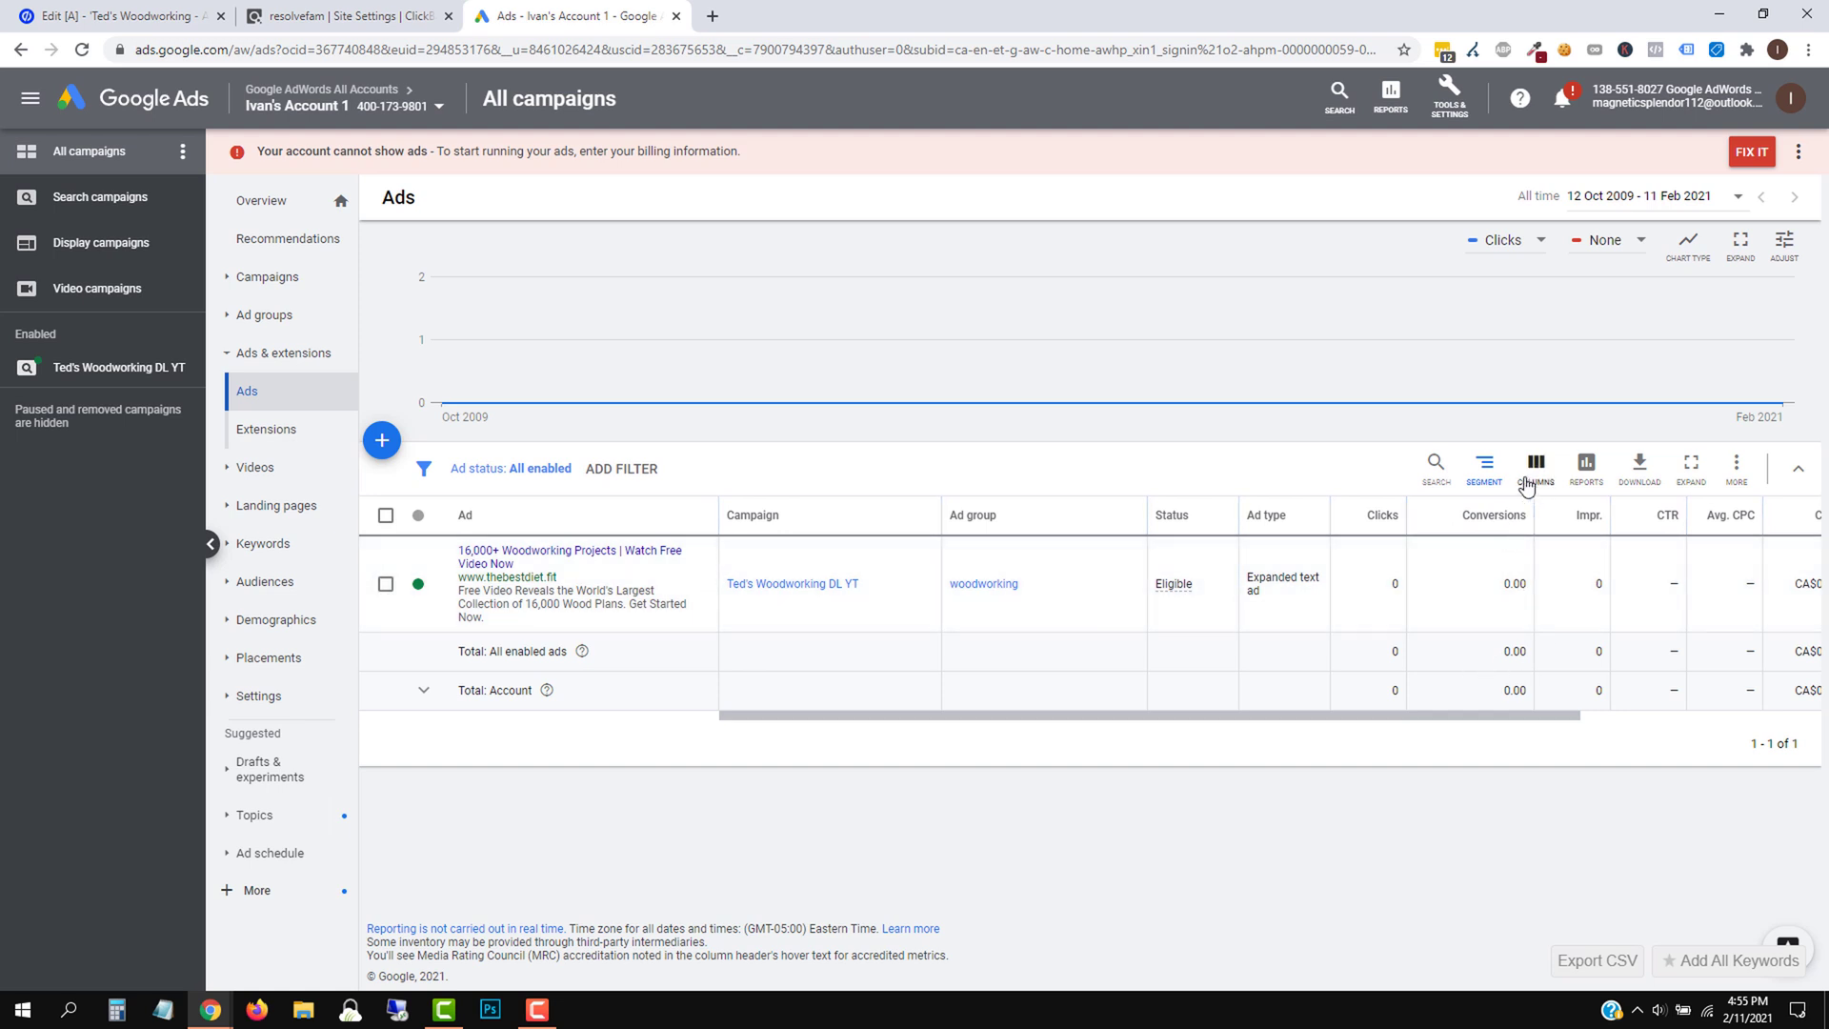
pyautogui.click(1536, 467)
pyautogui.click(1521, 517)
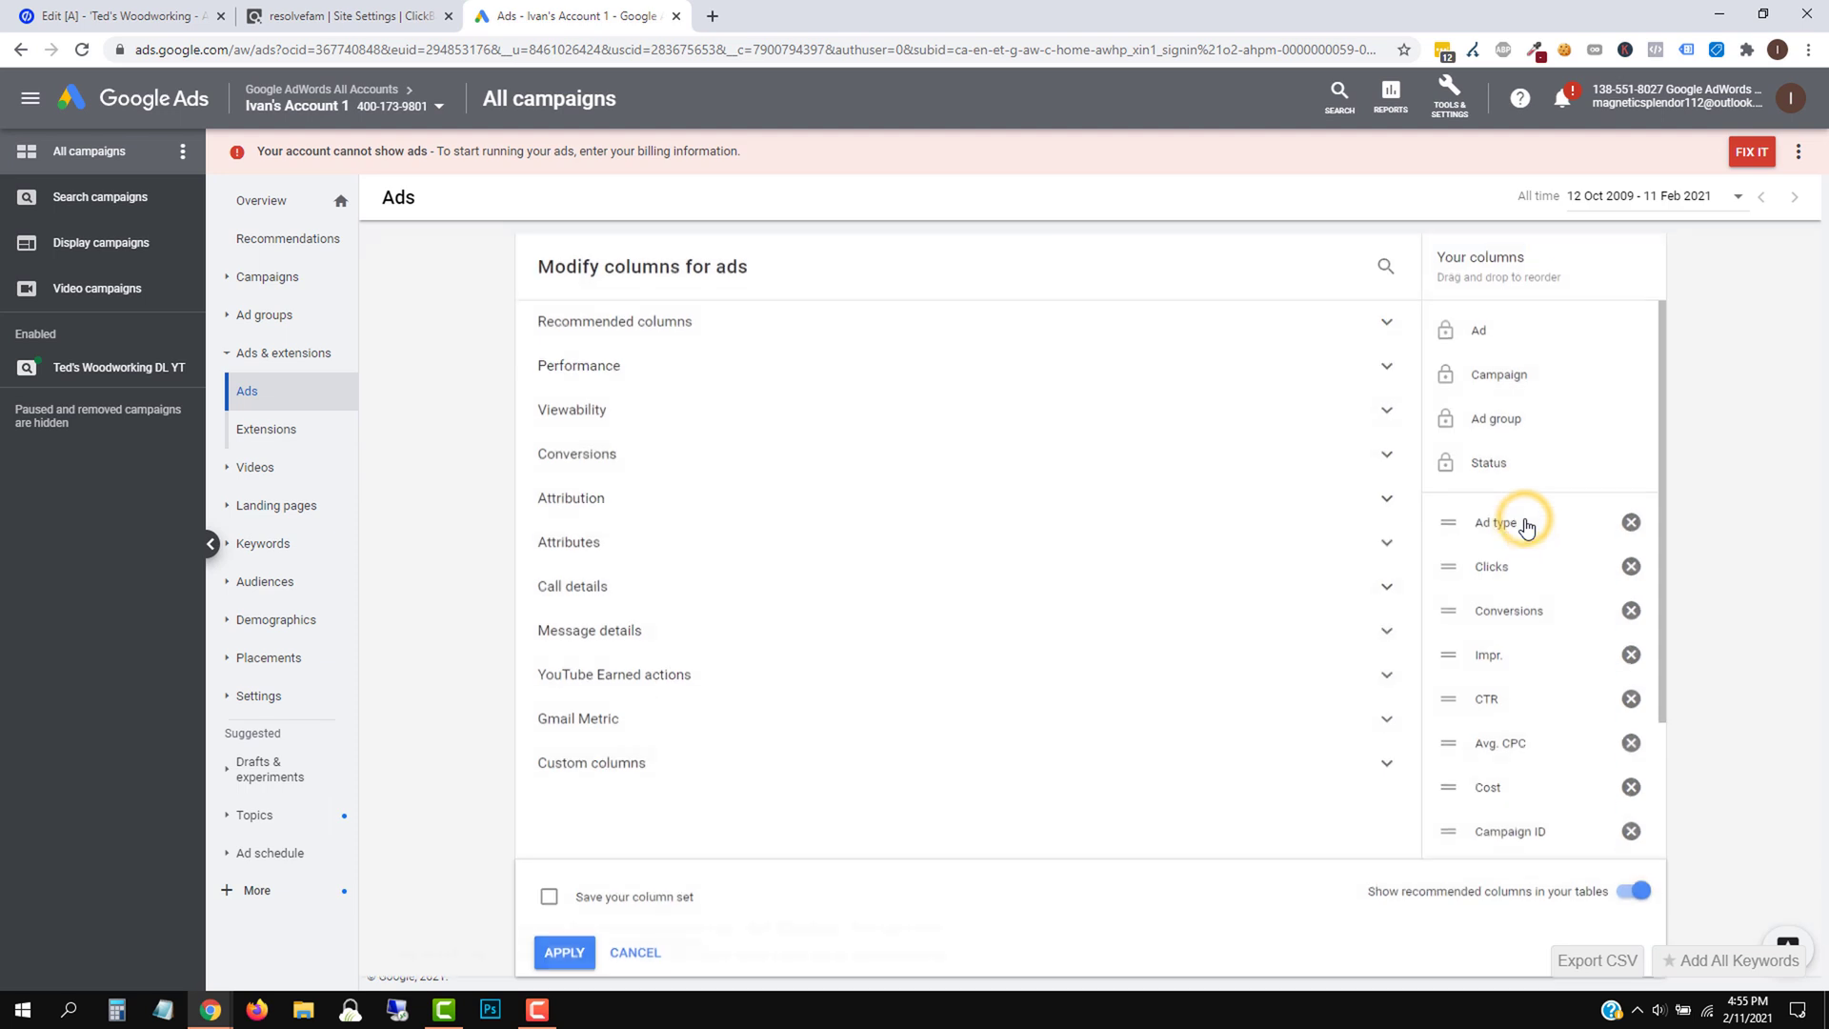
pyautogui.click(648, 448)
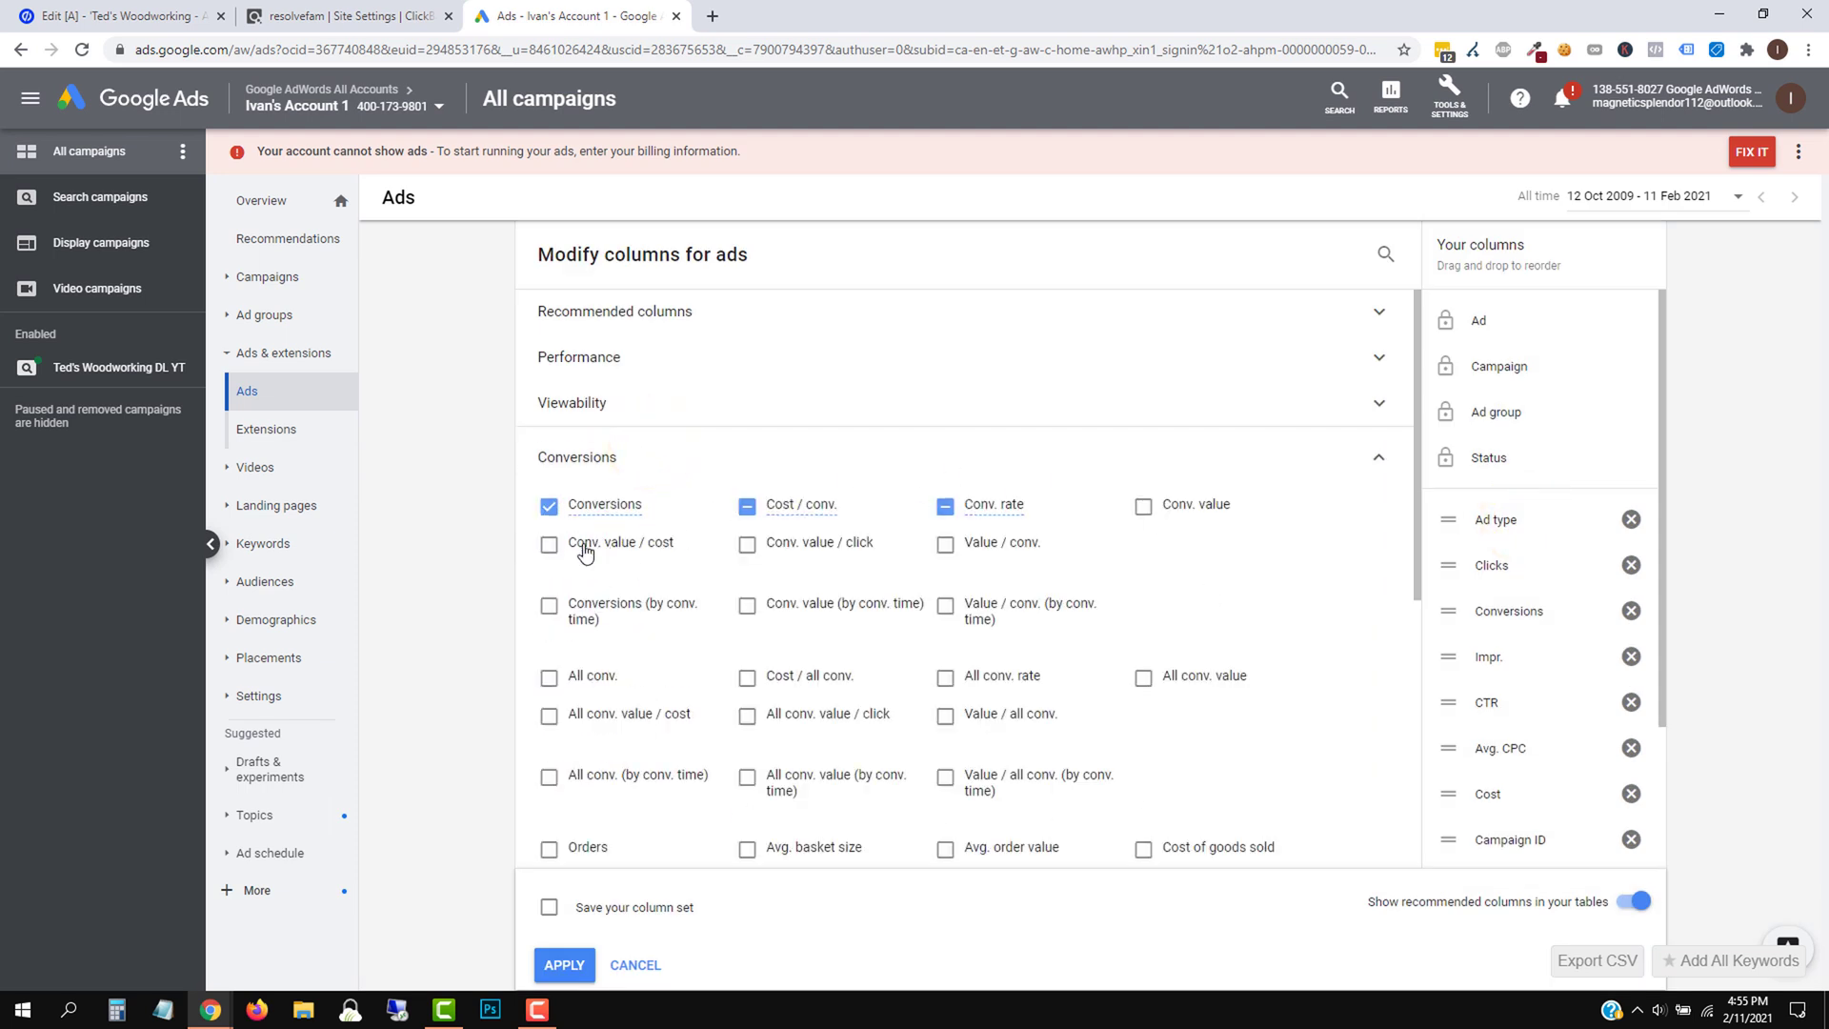
pyautogui.moveTo(607, 545)
pyautogui.moveTo(619, 512)
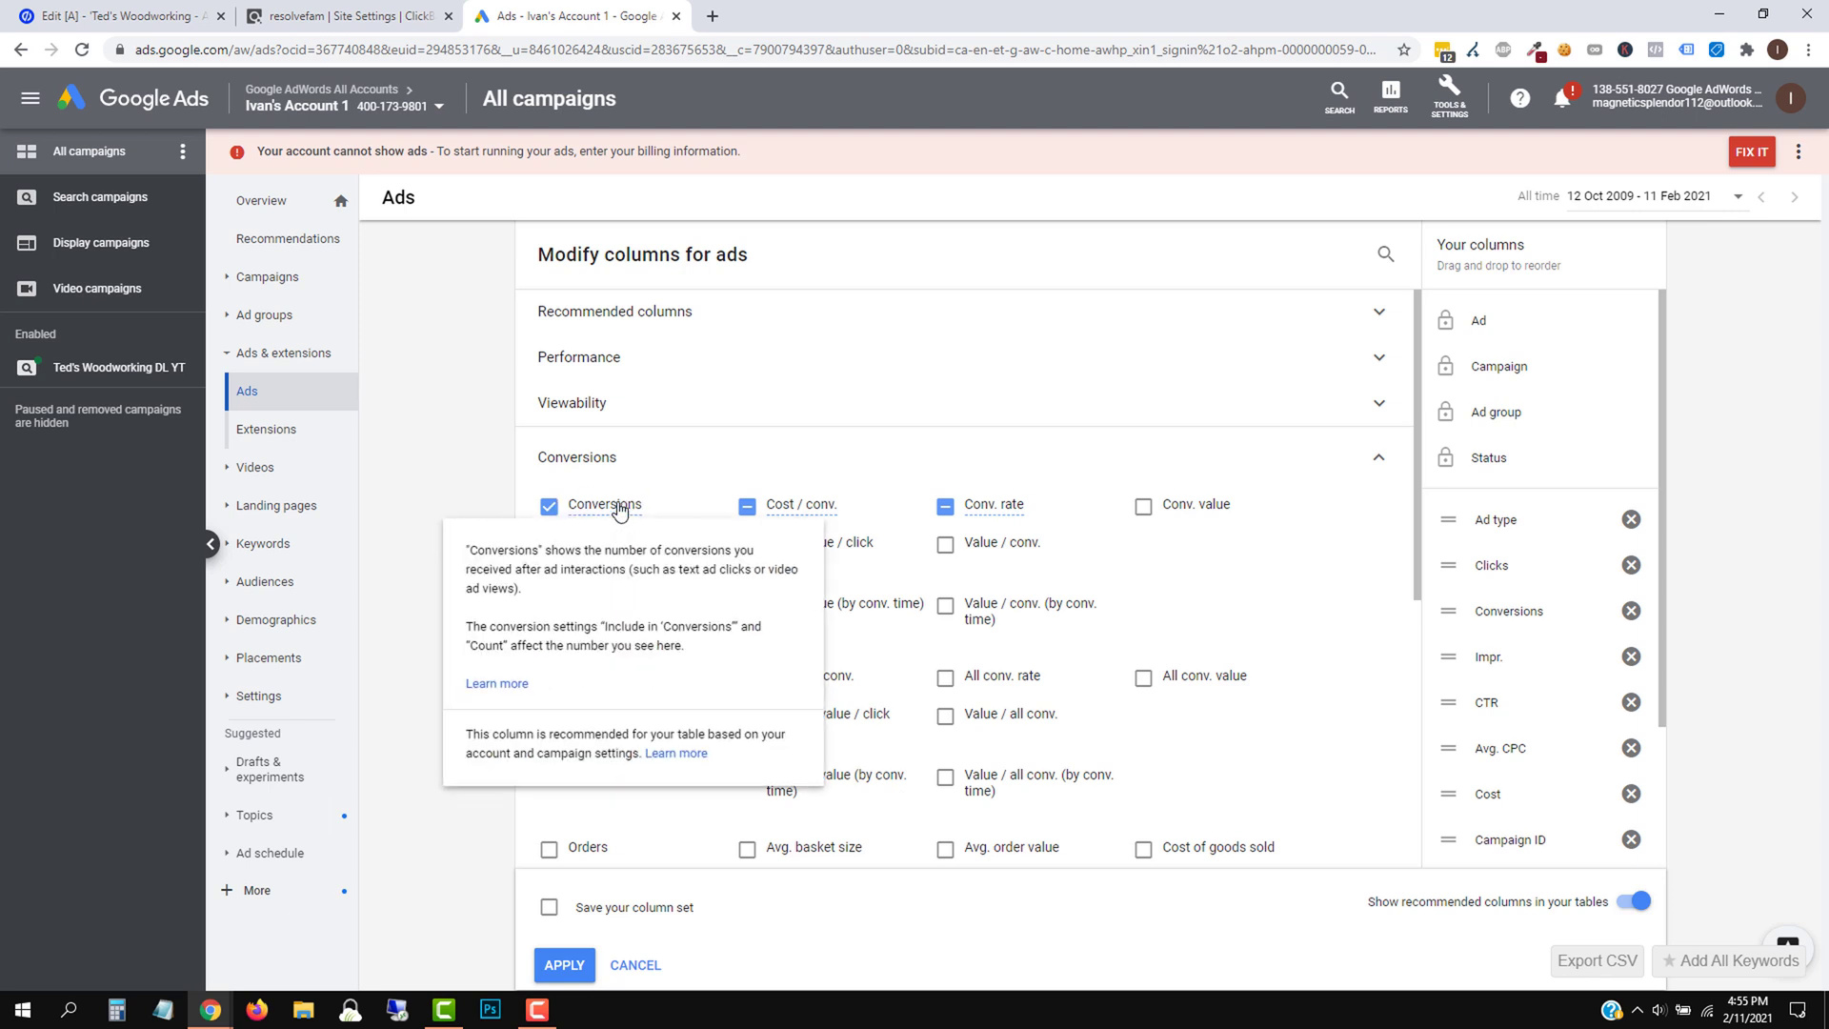
pyautogui.click(578, 978)
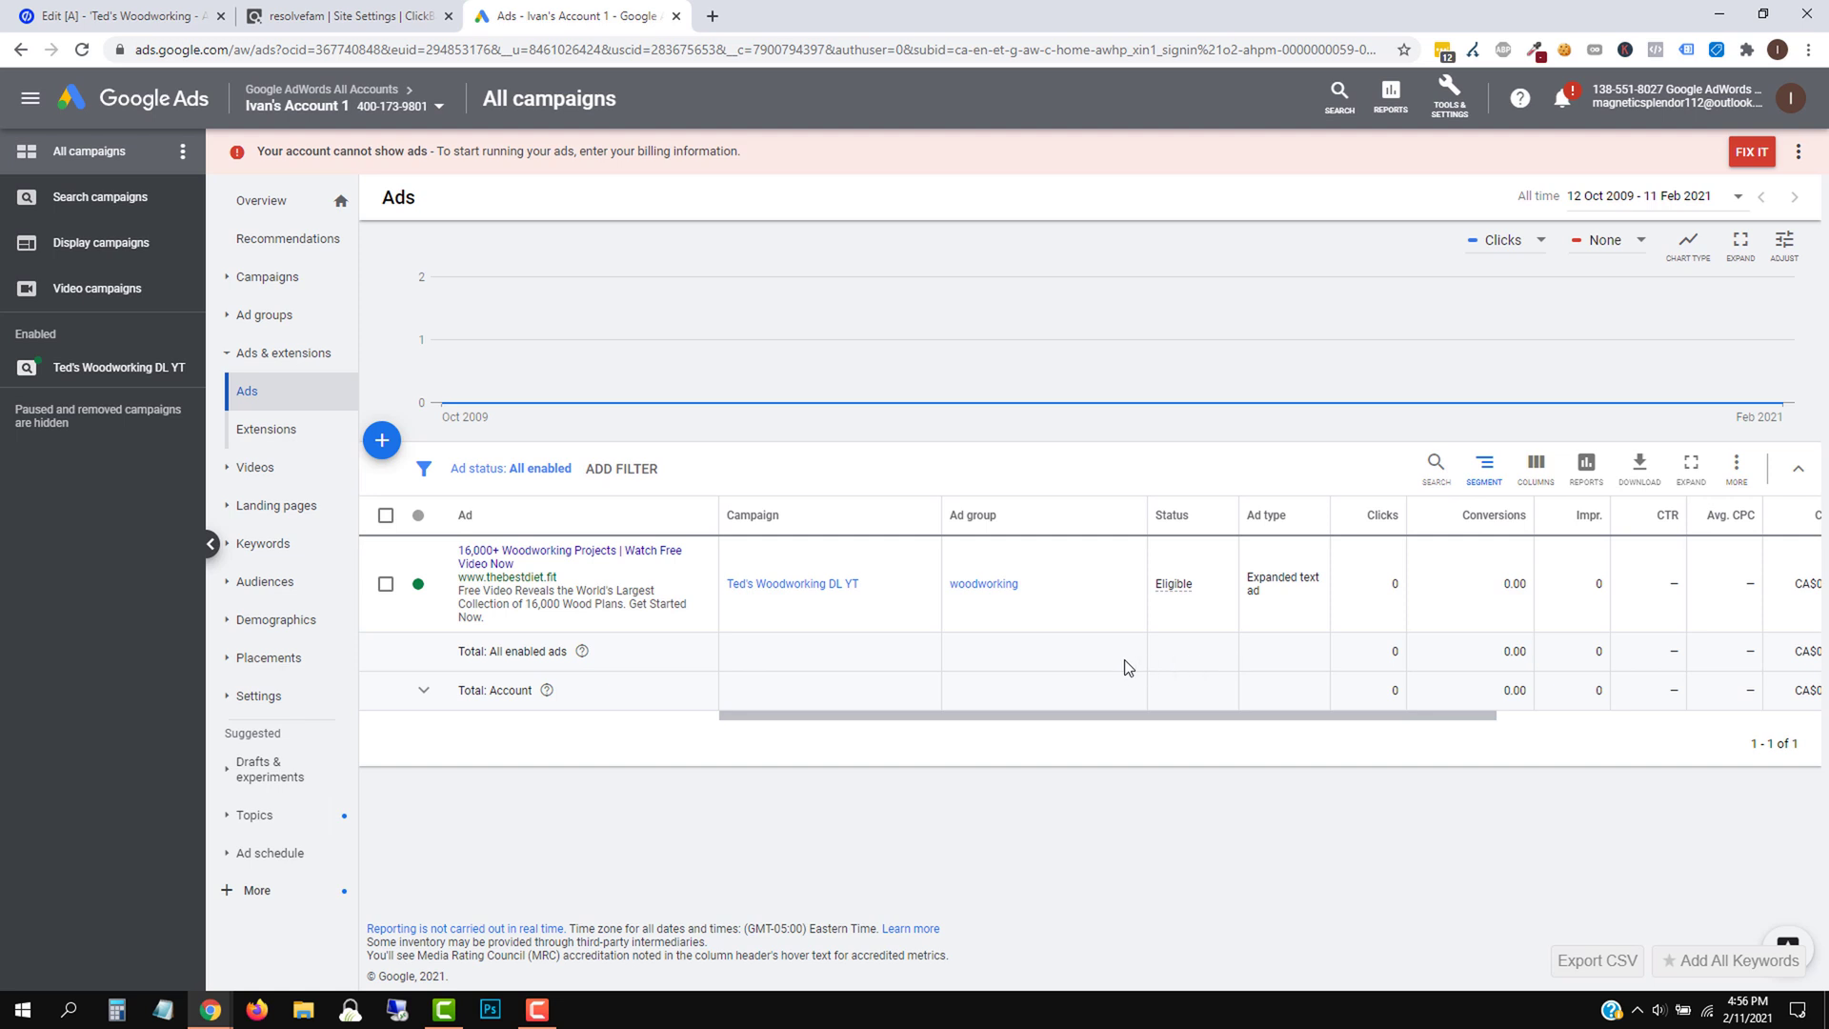
# In a new tab, search YouTube for the creator's channel and open its uploaded Videos list
pyautogui.click(713, 16)
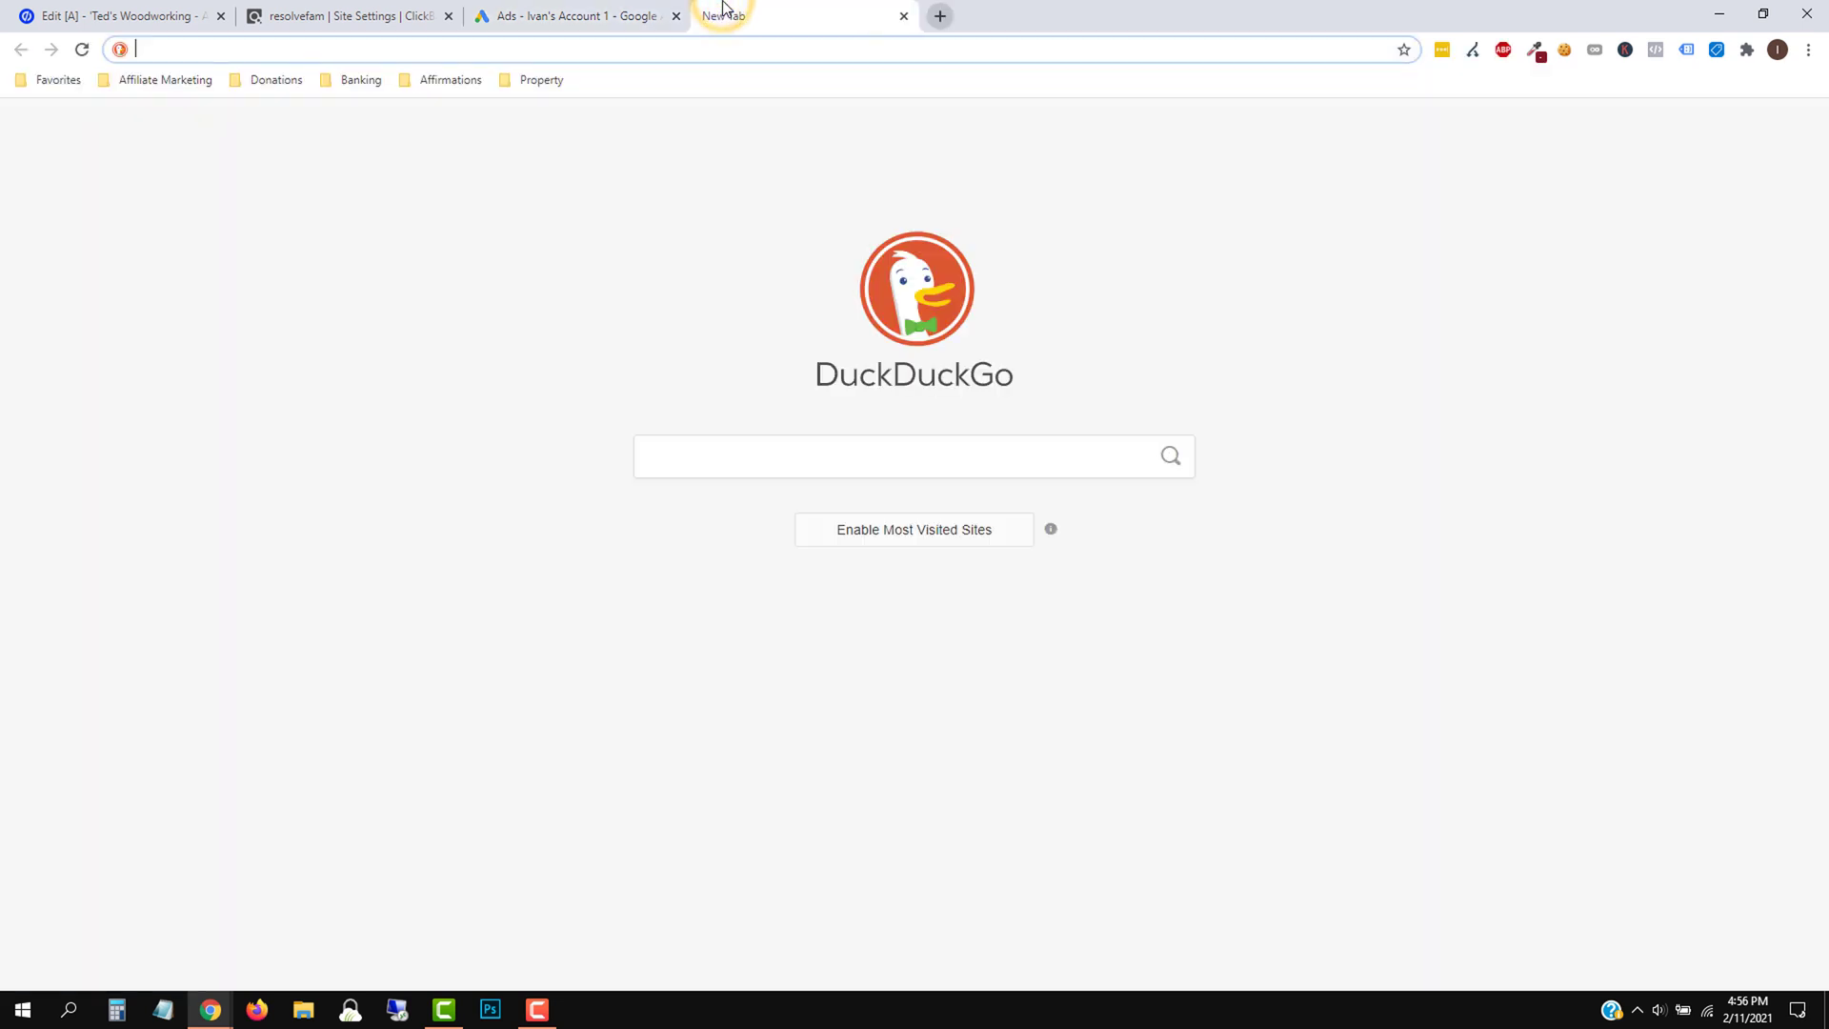
pyautogui.write('yout')
pyautogui.press('Return')
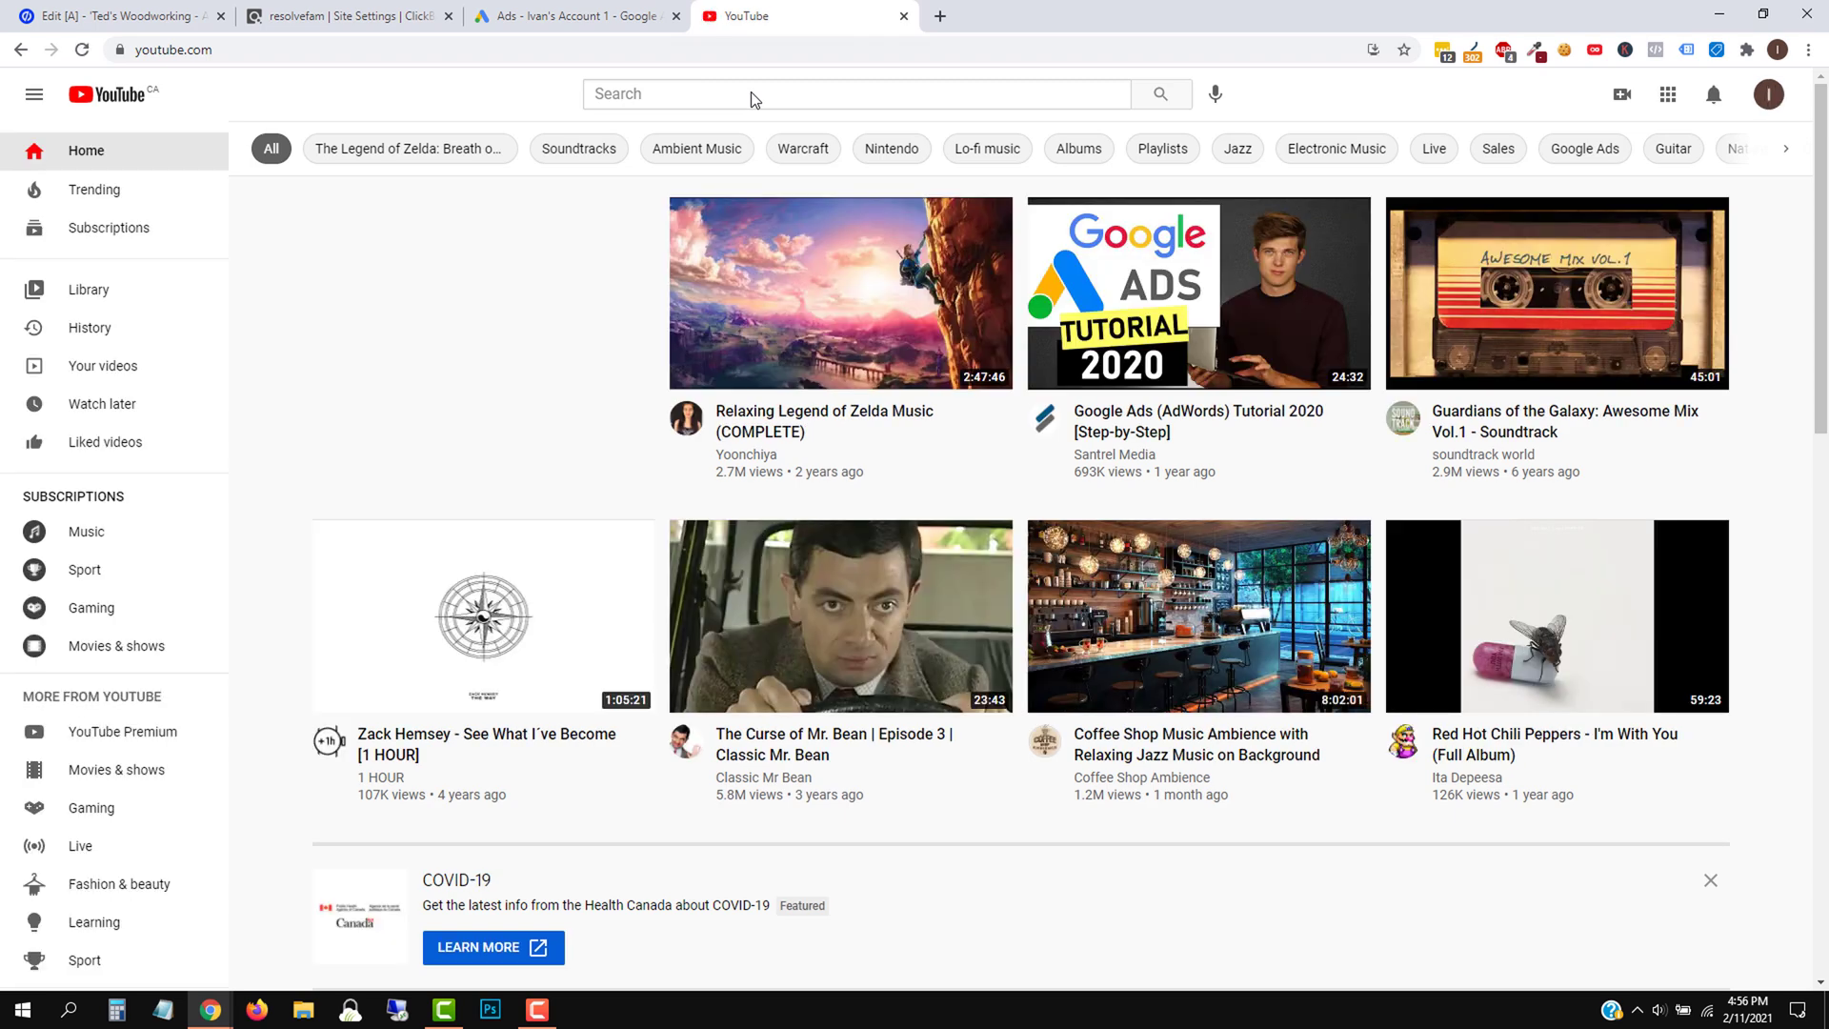
pyautogui.click(750, 92)
pyautogui.write('ivan mana')
pyautogui.press('Return')
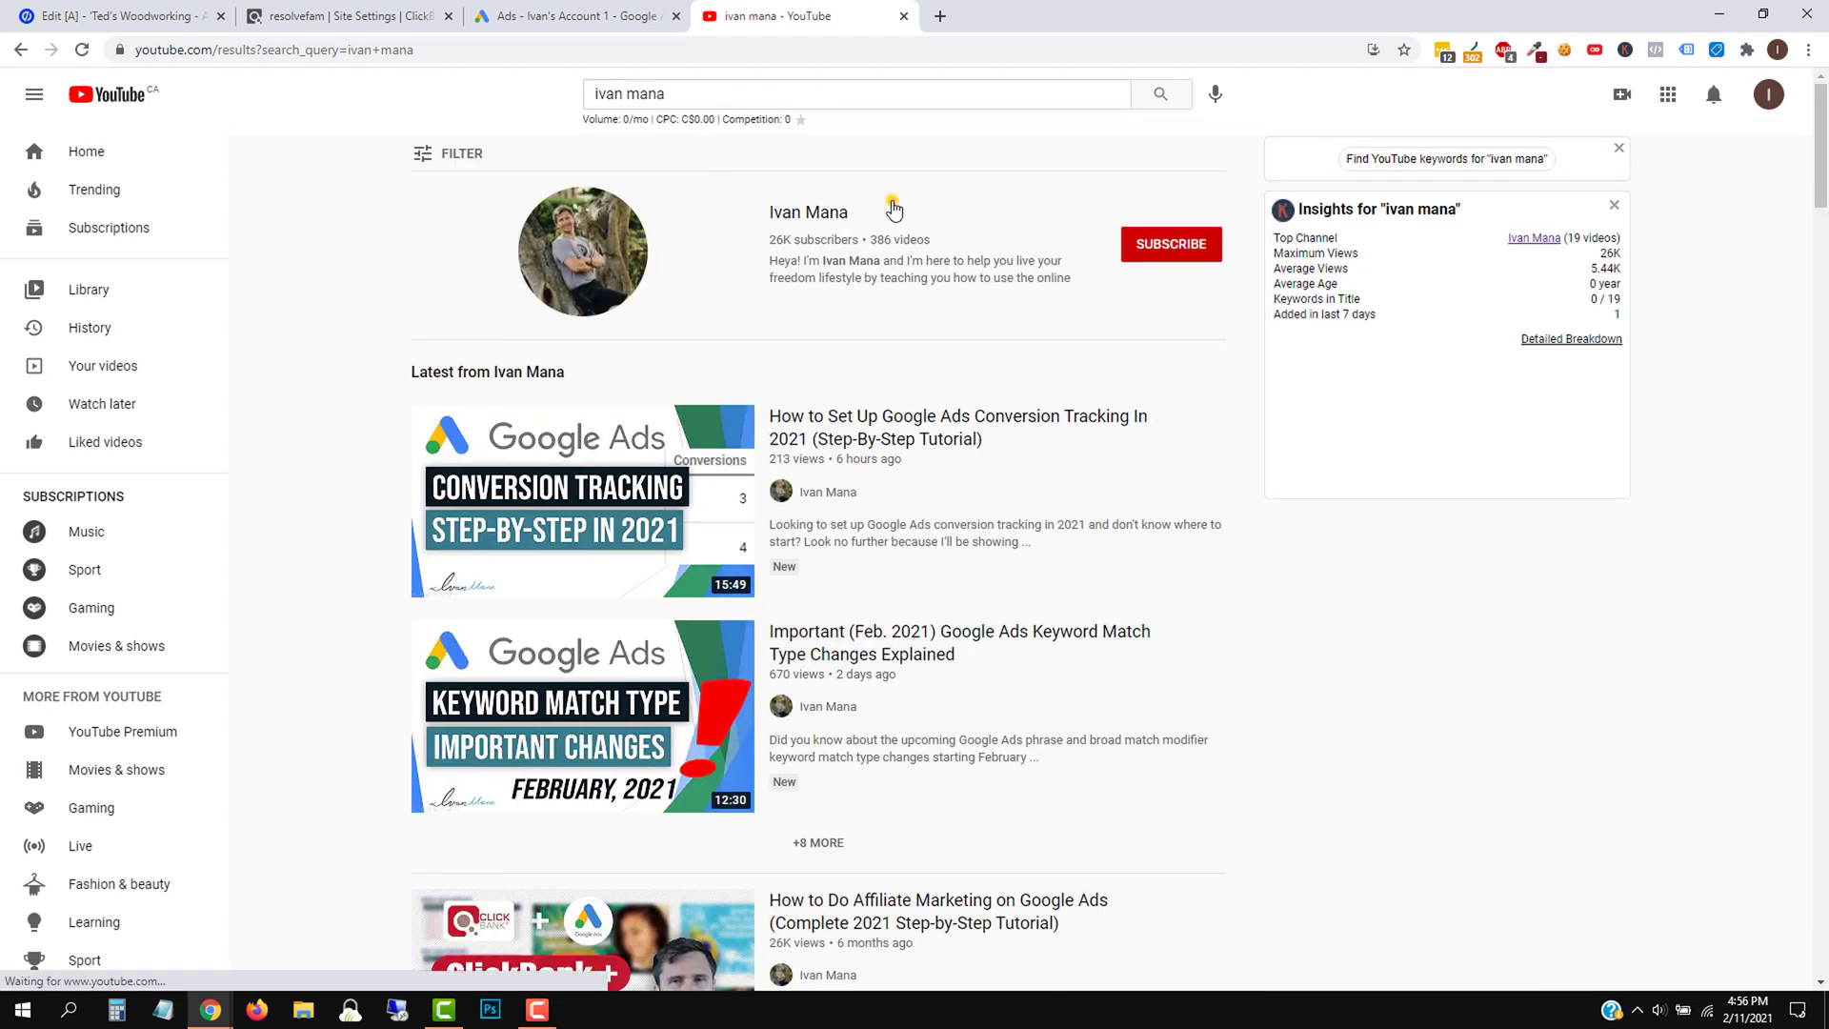
pyautogui.click(893, 210)
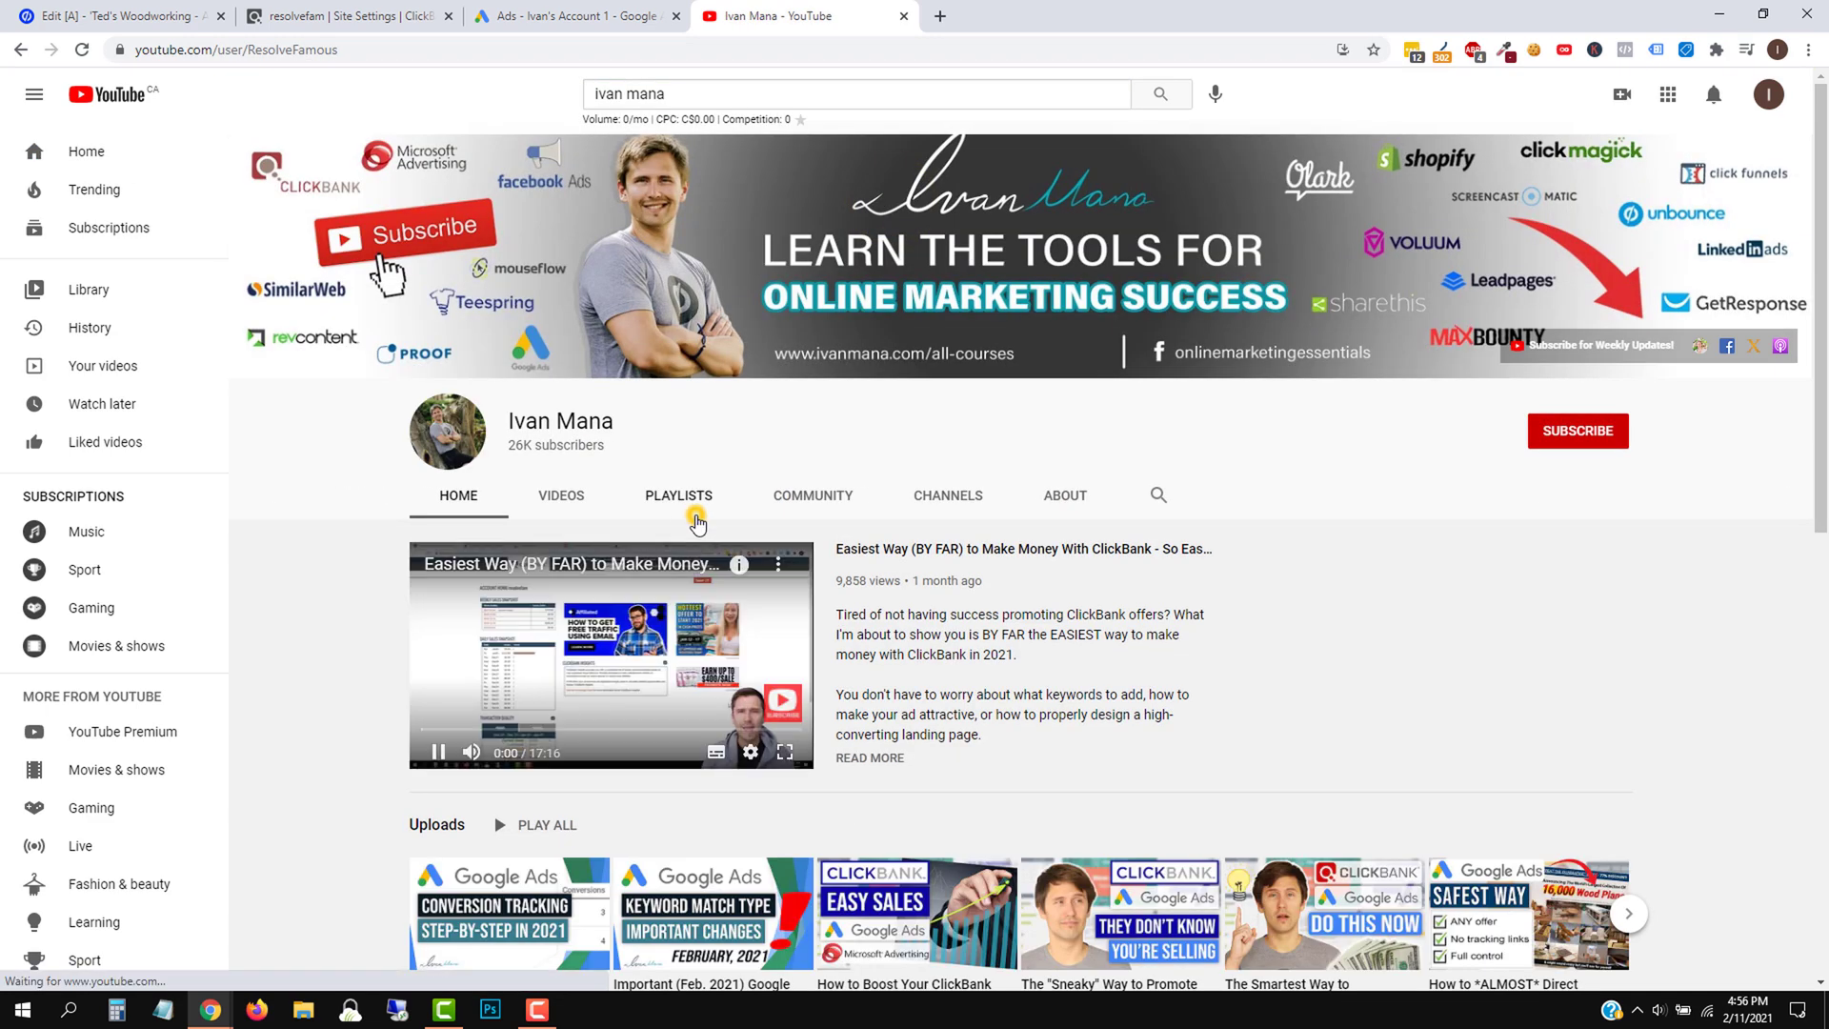
pyautogui.click(697, 519)
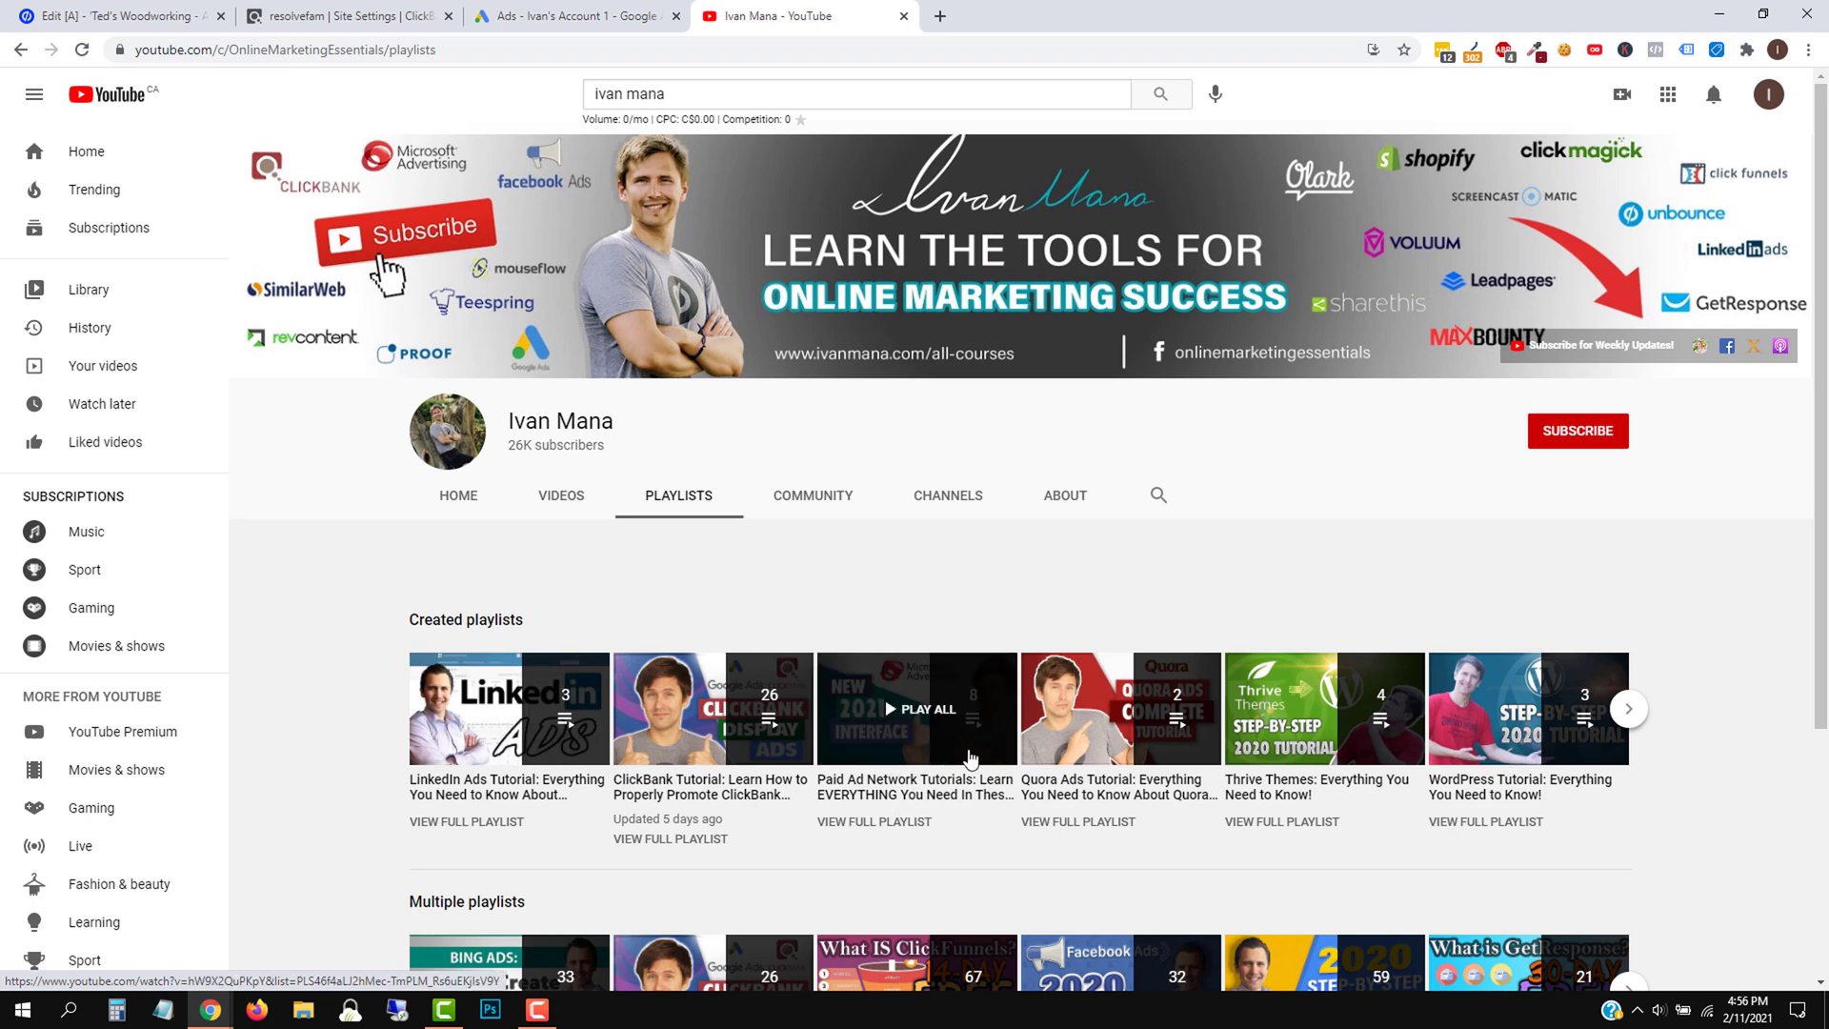
pyautogui.click(600, 510)
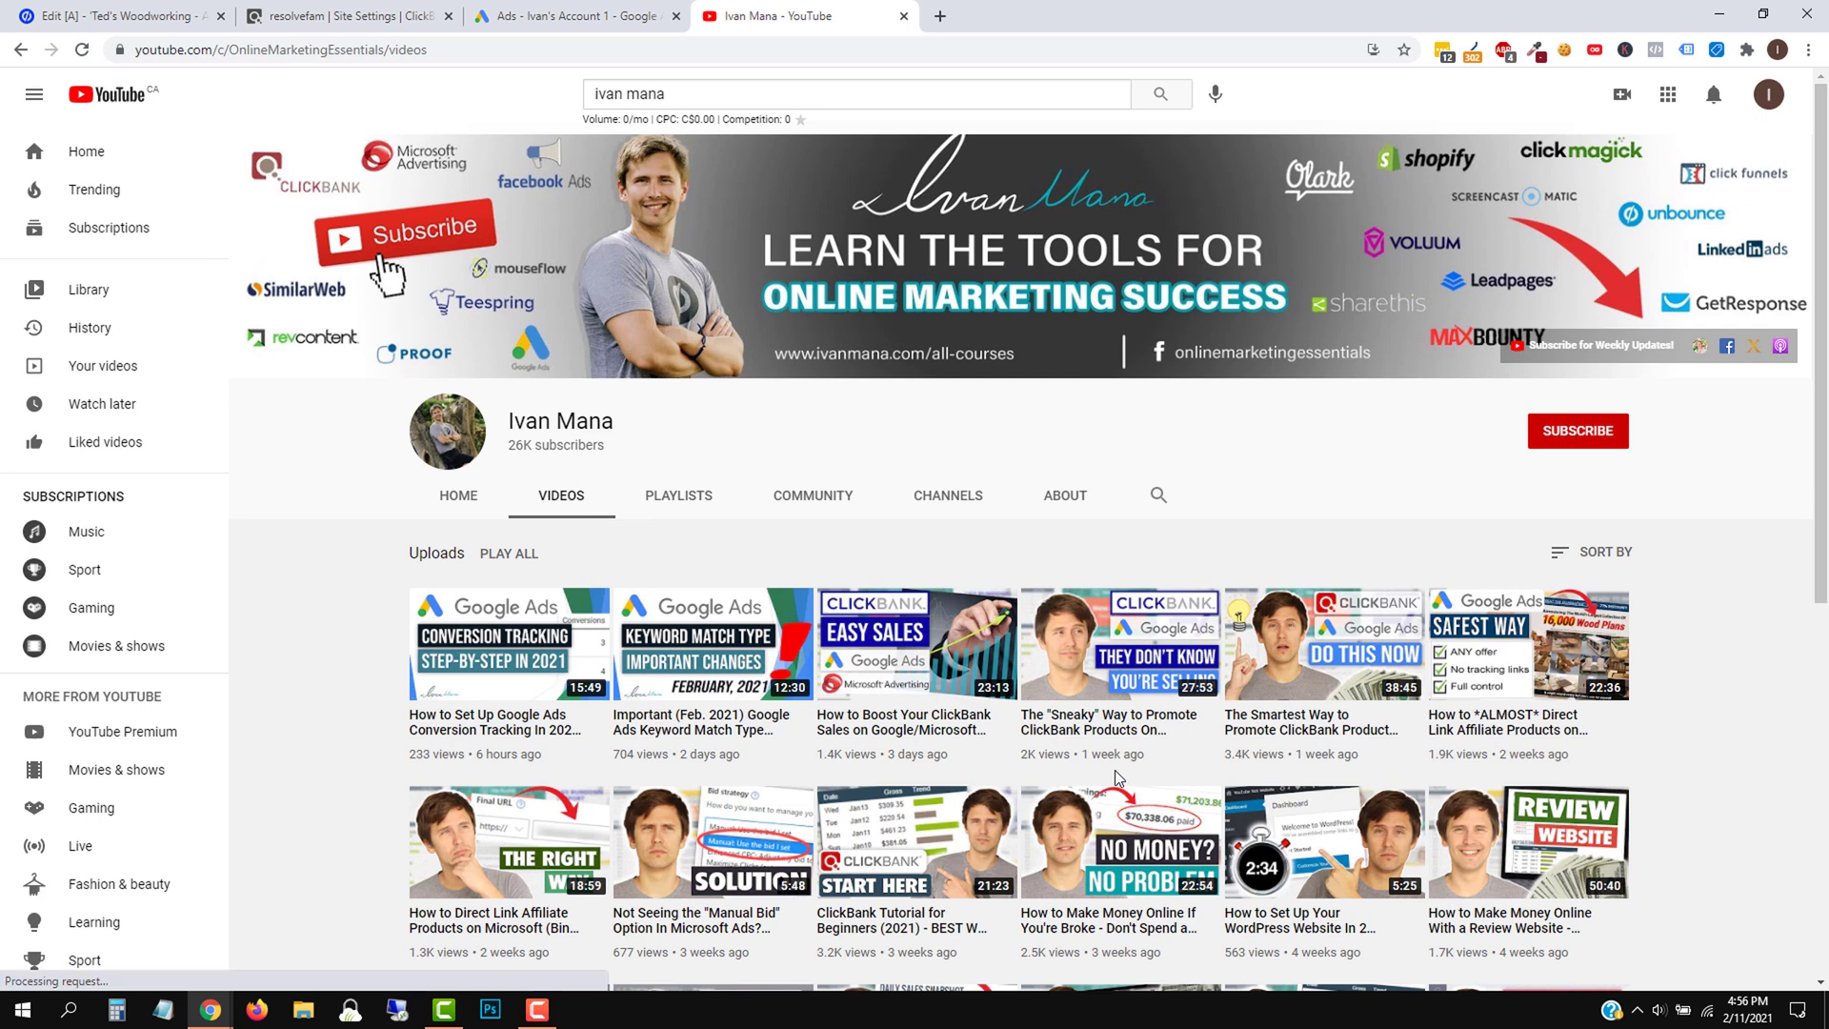
pyautogui.moveTo(1093, 717)
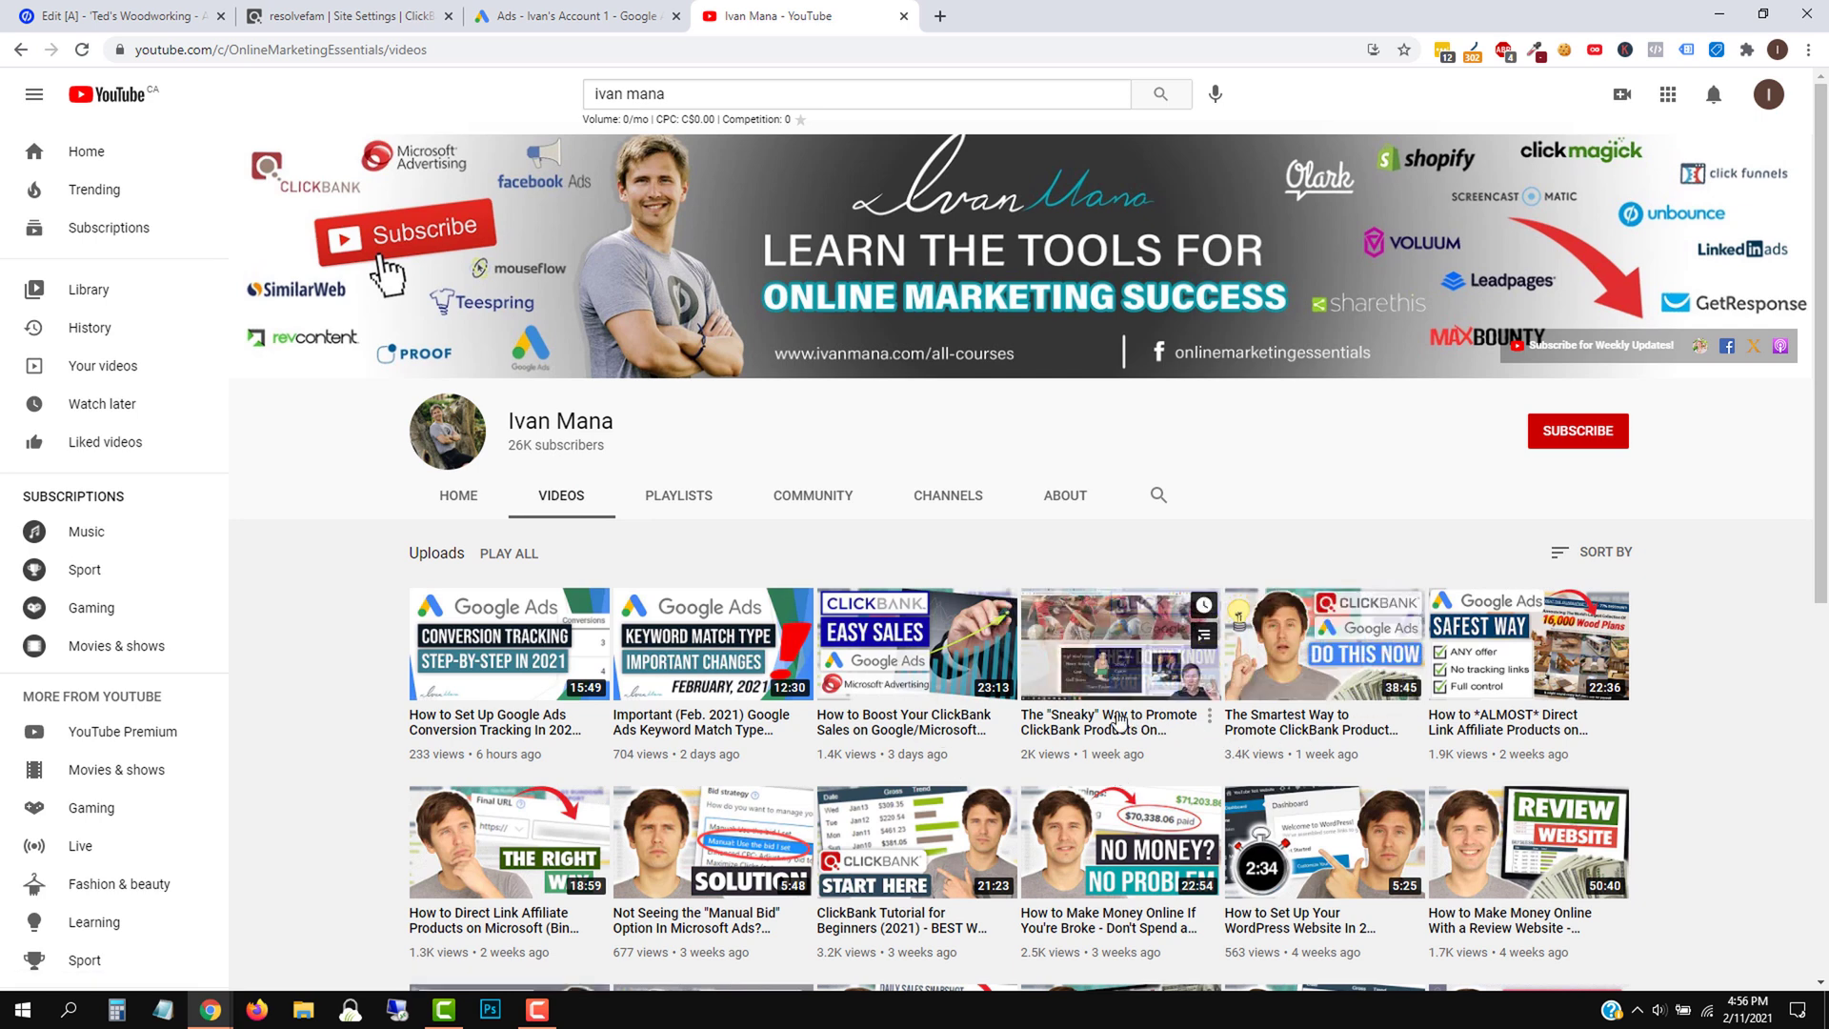